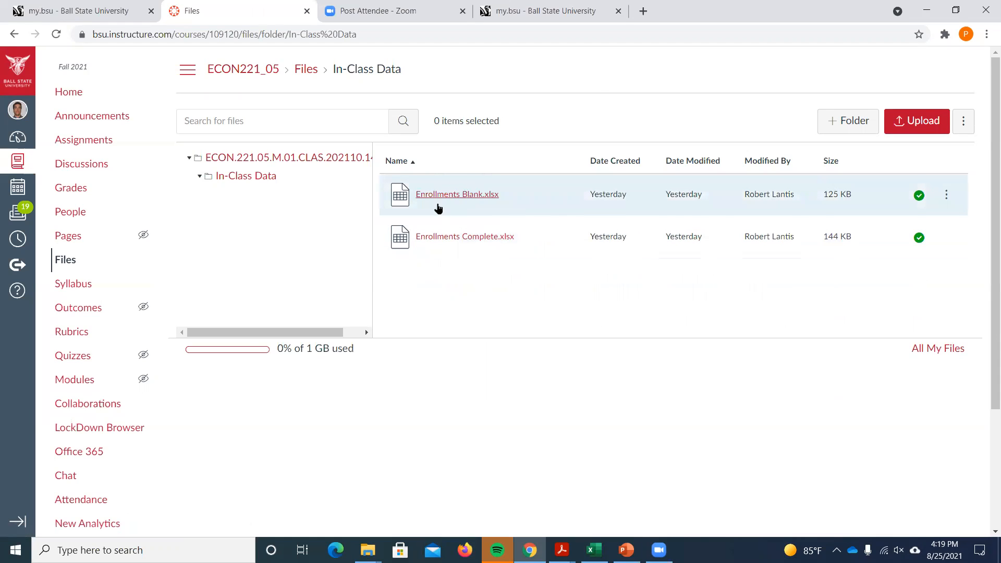
Switch to the Enrollments Blank workbook in Excel, maximize it, and rename the Vaccine % sheet to Sheet3.
left_click(594, 550)
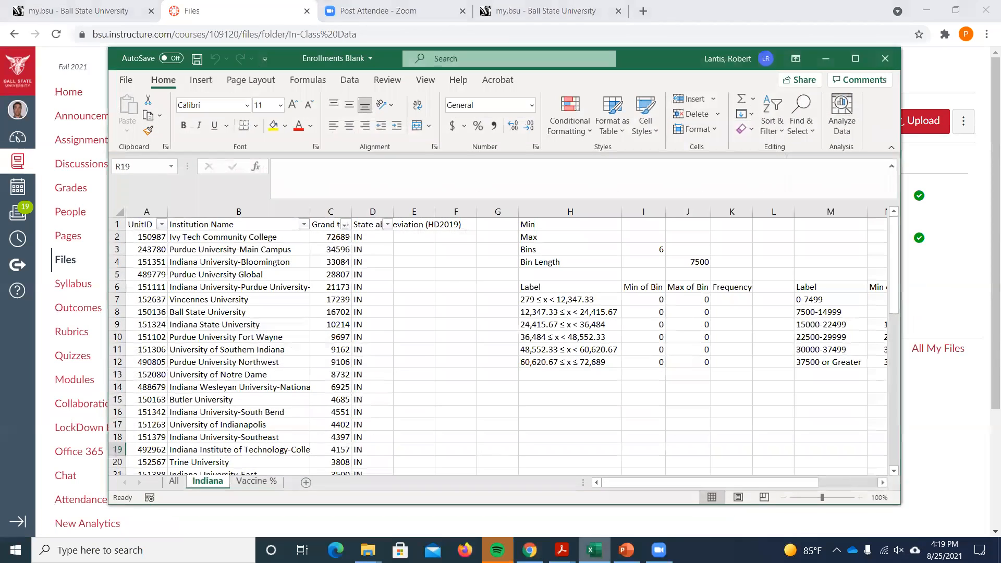
left_click(855, 58)
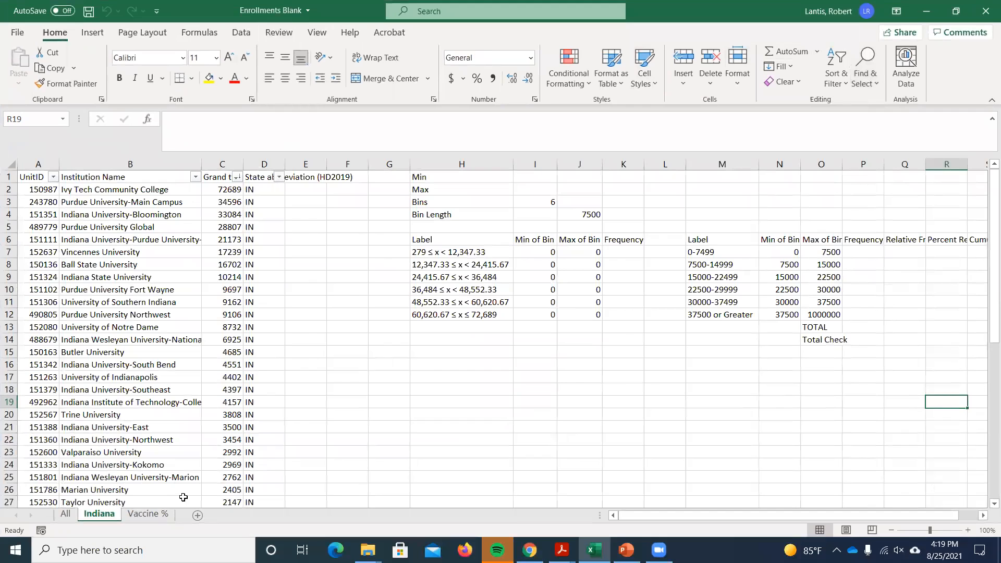
right_click(141, 514)
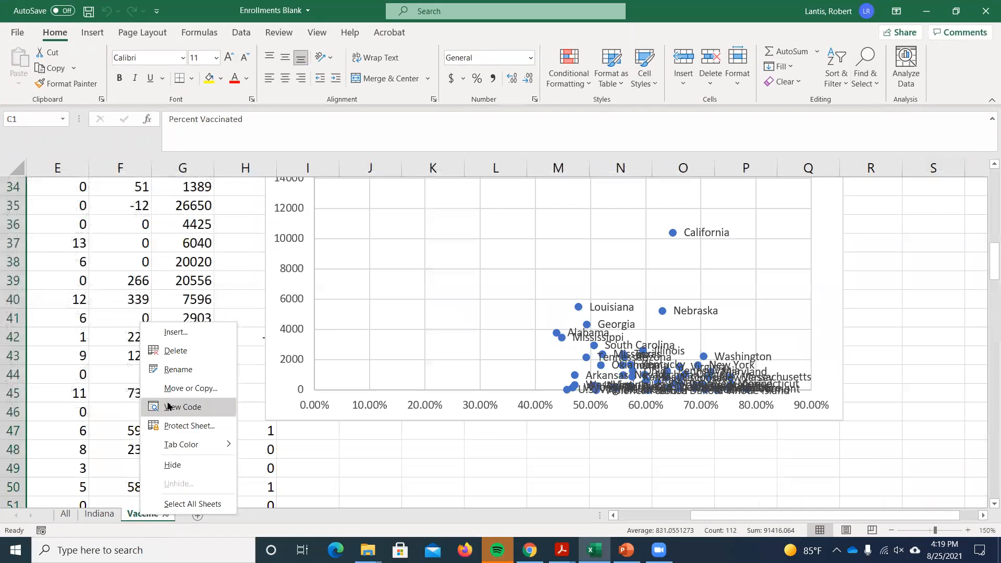
left_click(178, 368)
type("Sheet3")
key("Return")
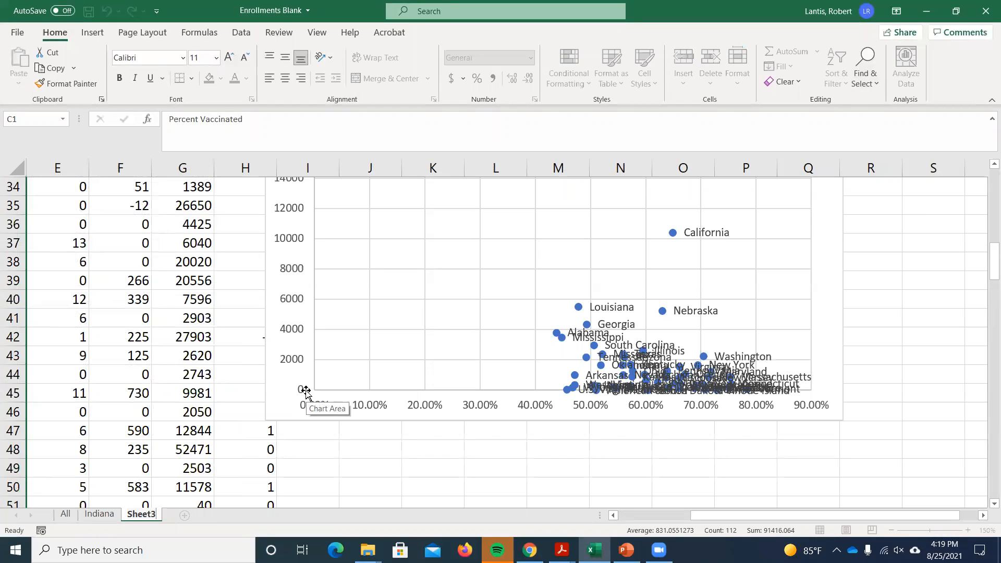
left_click(368, 367)
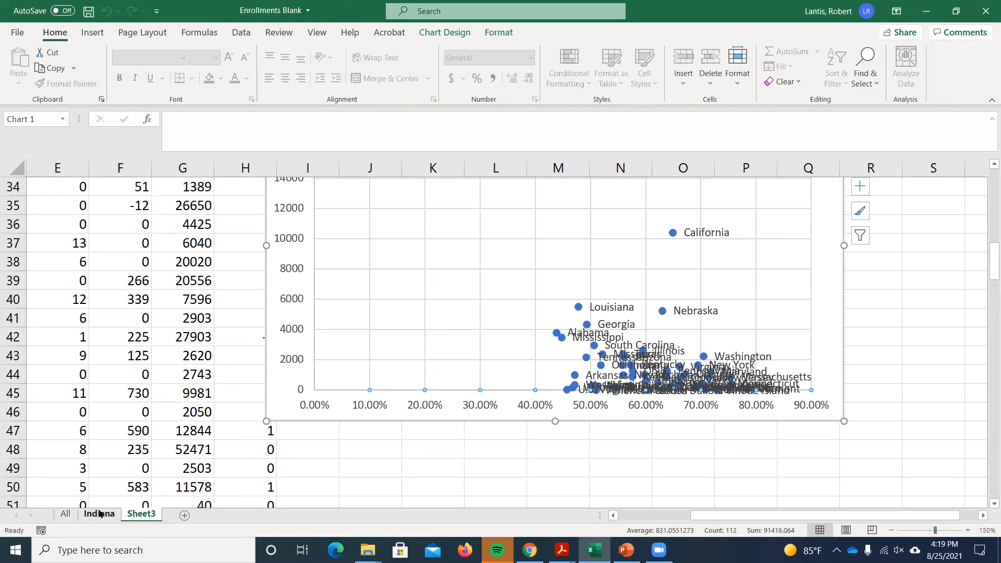
Open the All sheet and inspect the full Grand total column header in cell C1.
left_click(65, 516)
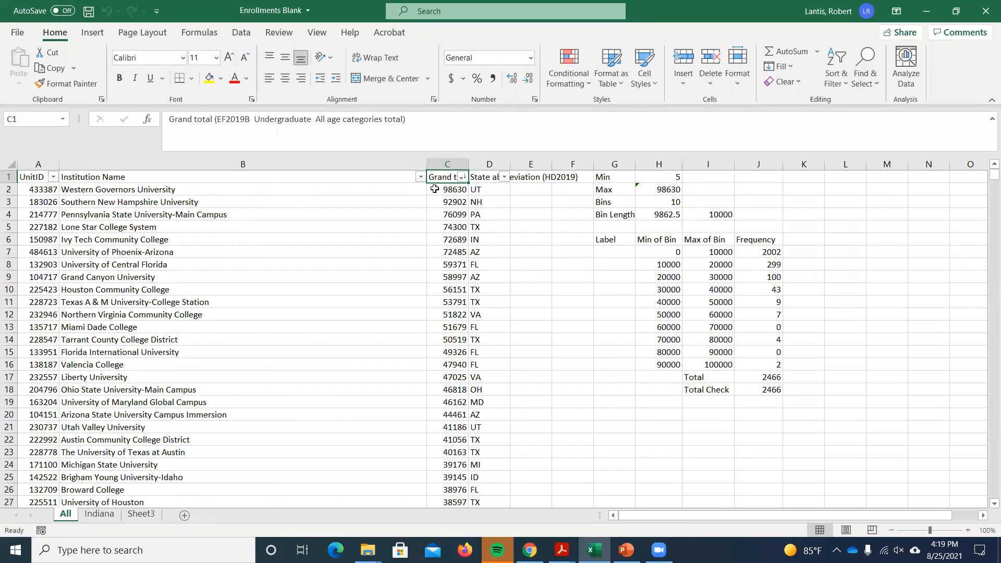
left_click(450, 198)
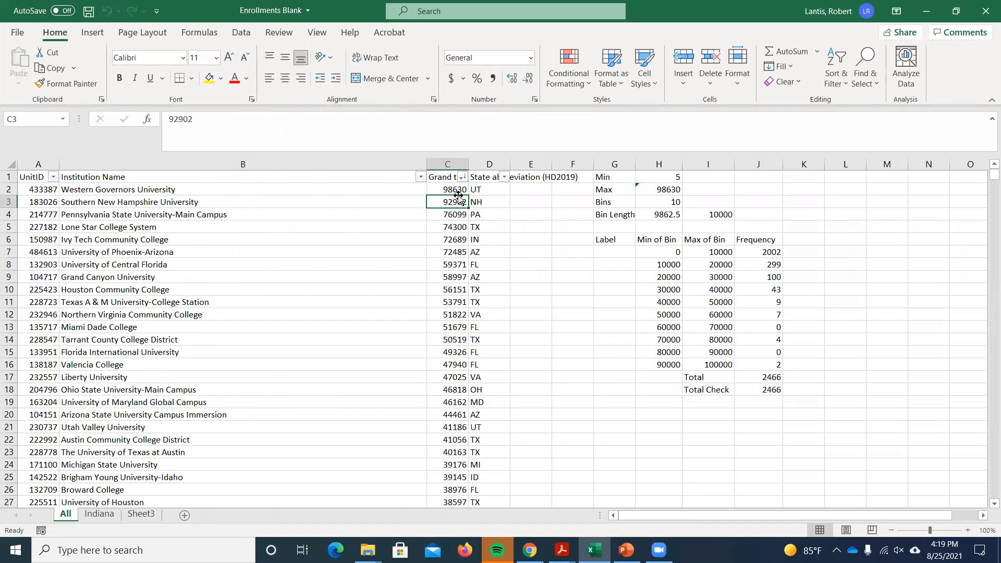
left_click(451, 178)
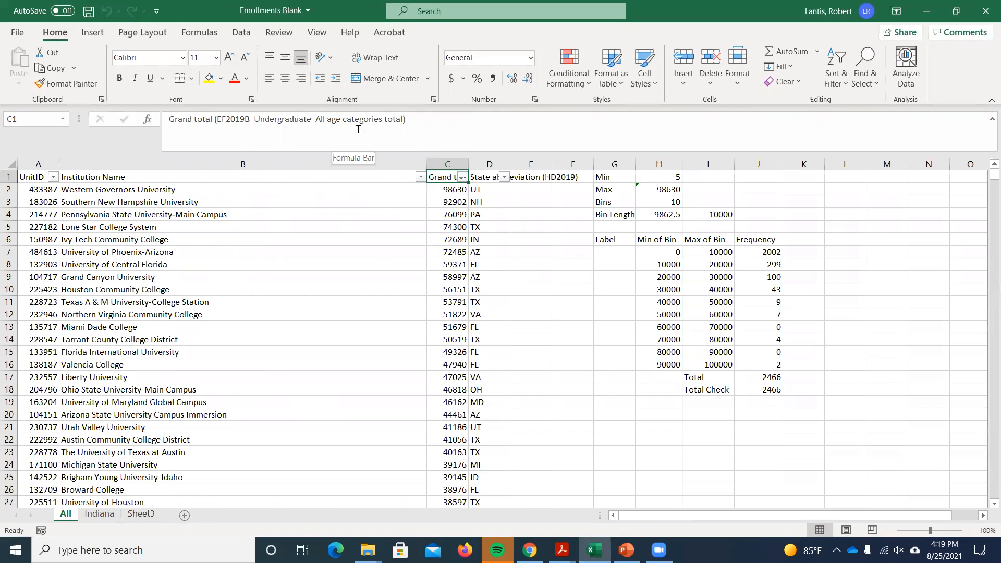
On the Indiana sheet, clear the Min of Bin and Max of Bin values in I7:J12.
left_click(99, 515)
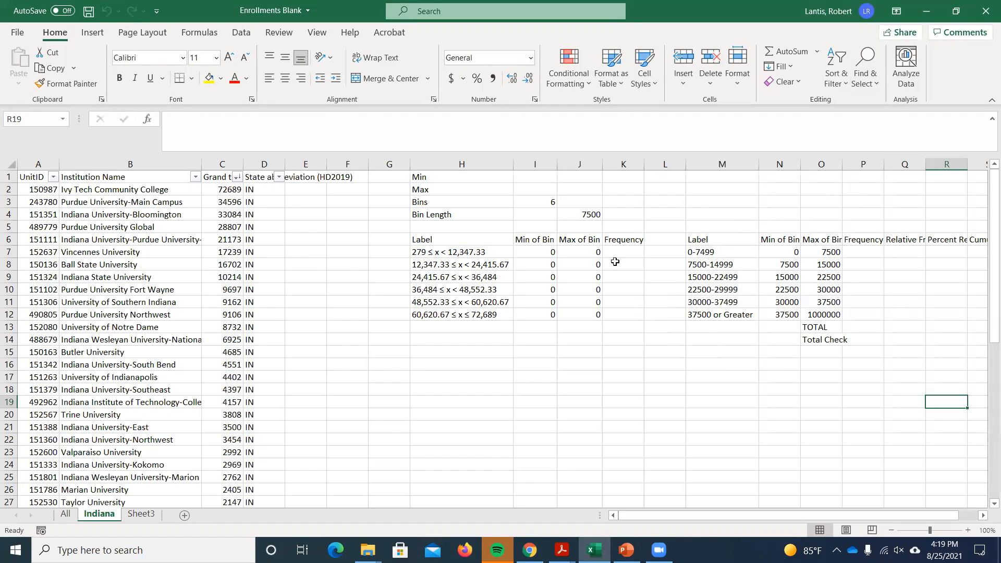
left_click(552, 255)
left_click_drag(553, 258, 579, 313)
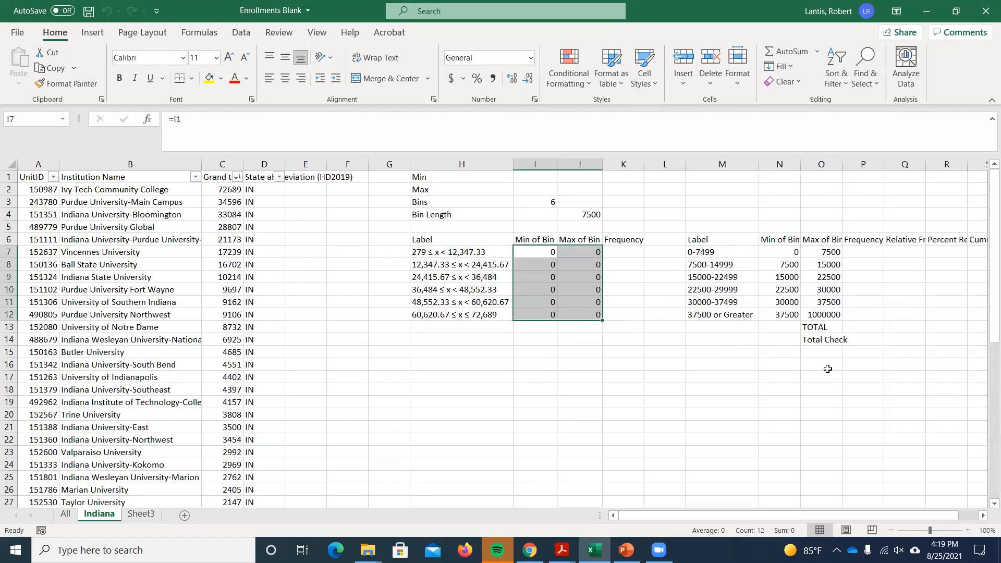
key("Delete")
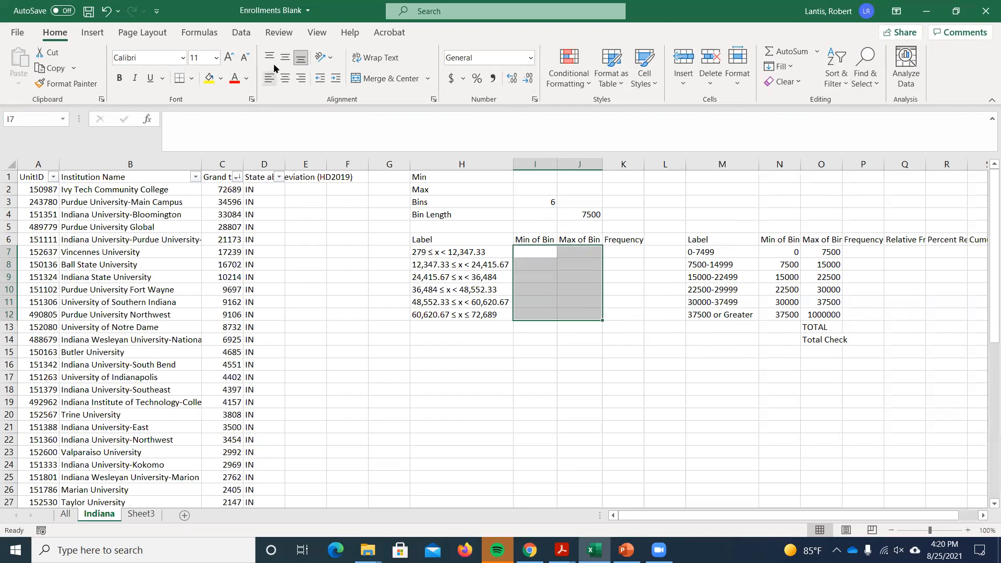
Set the Indiana sheet's zoom to a custom magnification of 150%.
left_click(317, 32)
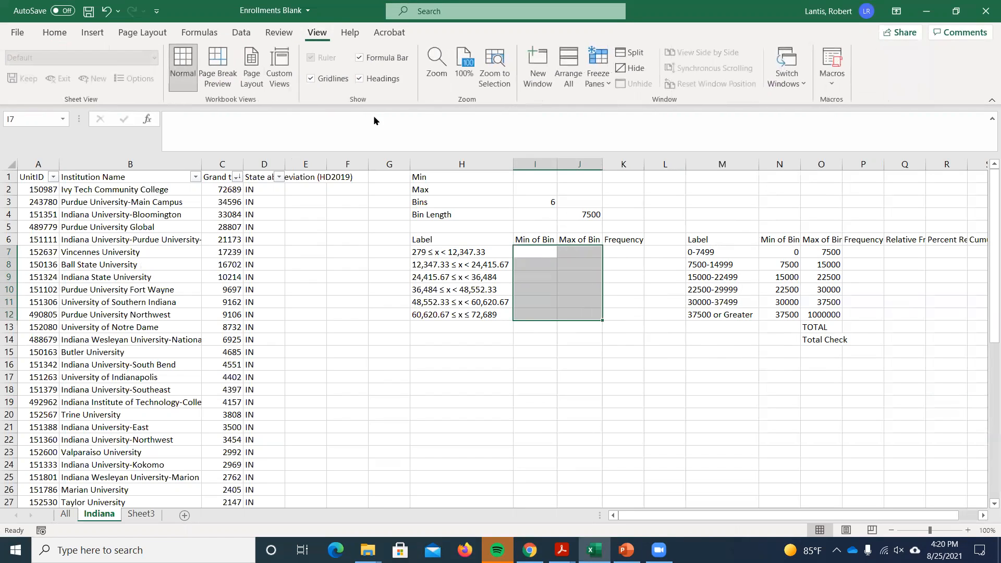
left_click(437, 67)
left_click(681, 303)
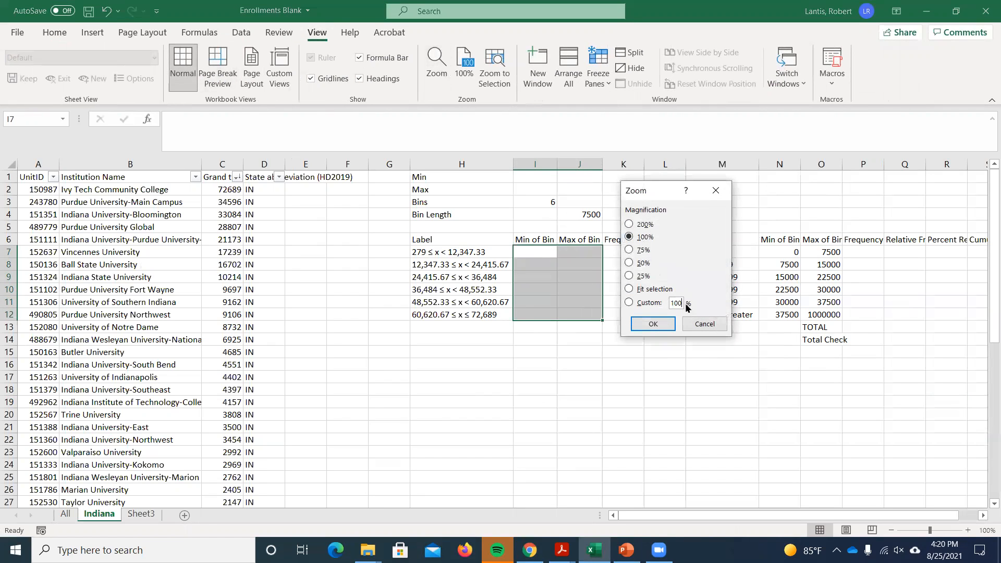
key("BackSpace")
key("BackSpace")
type("50")
key("Return")
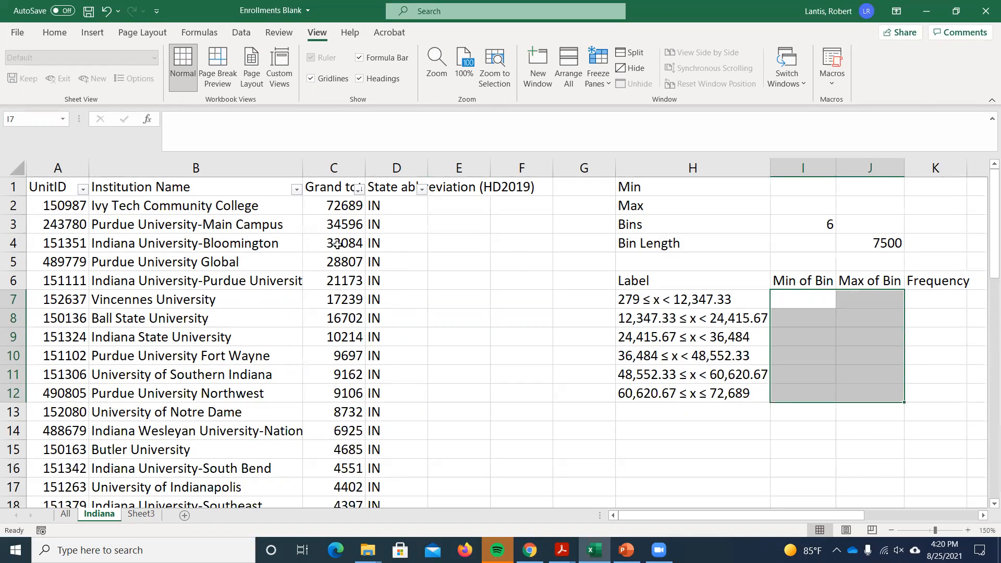
left_click(424, 223)
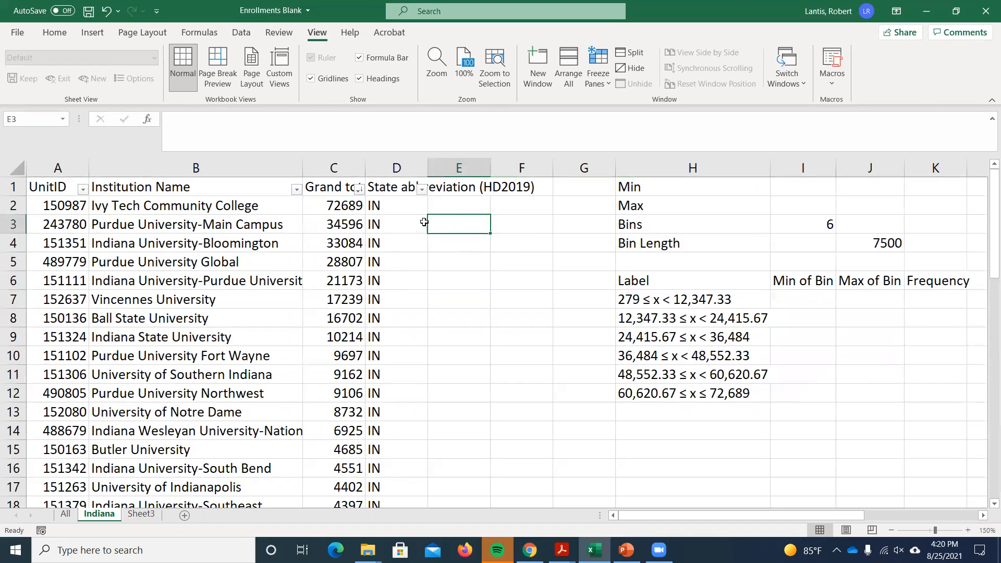
left_click(342, 250)
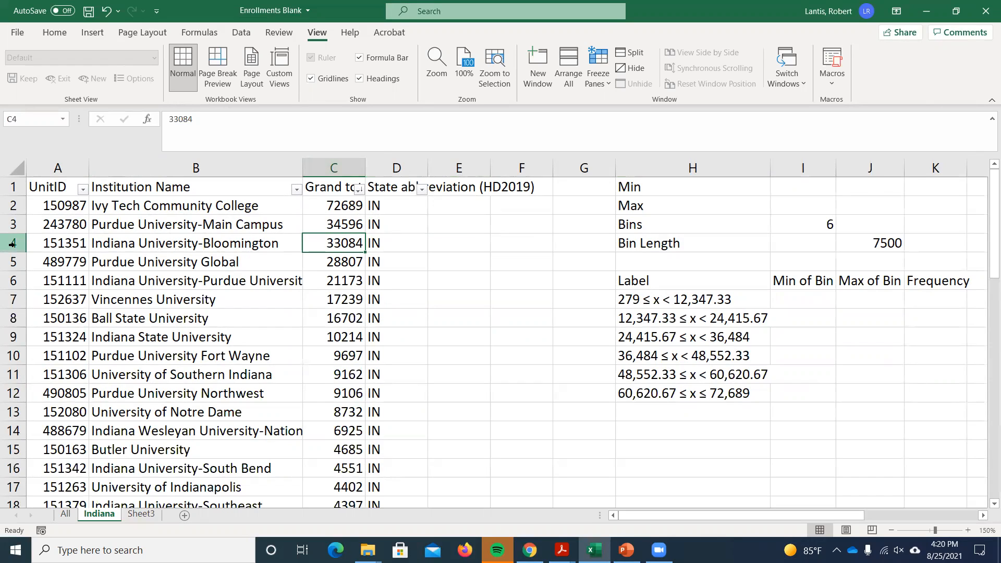
left_click(381, 333)
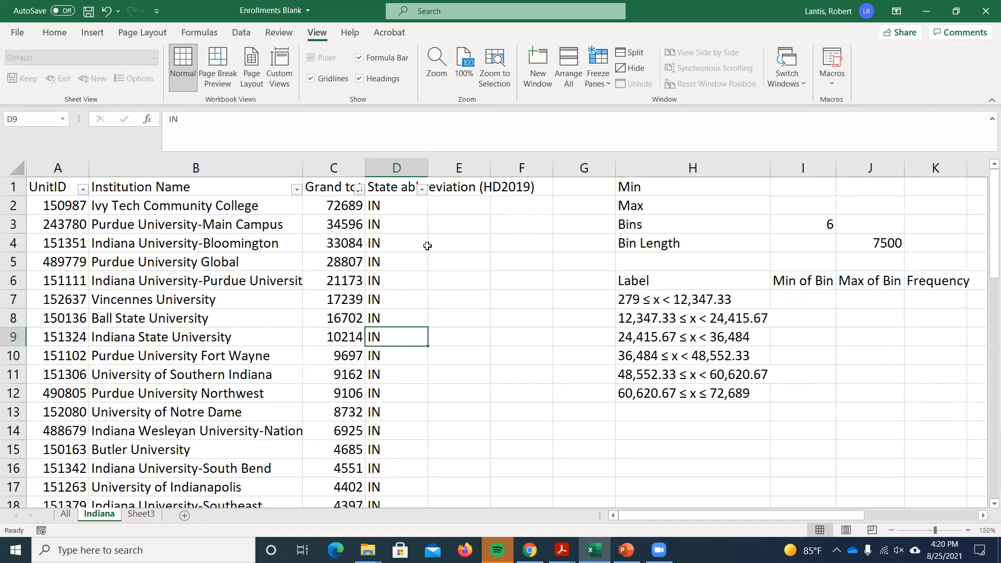
left_click(478, 243)
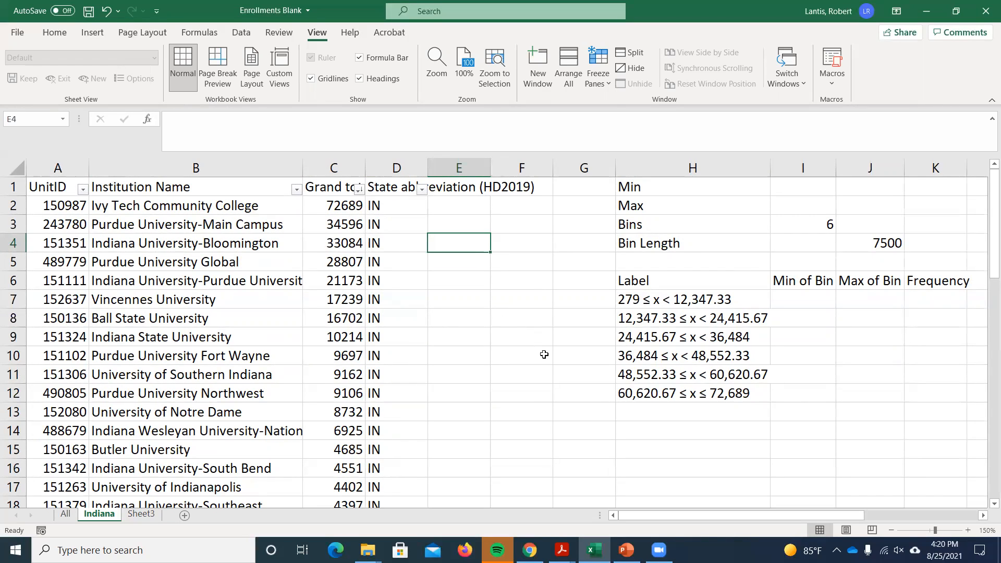
Calculate 10 divided by 25 in cell F12 with the formula =10/25.
left_click(546, 392)
type("=")
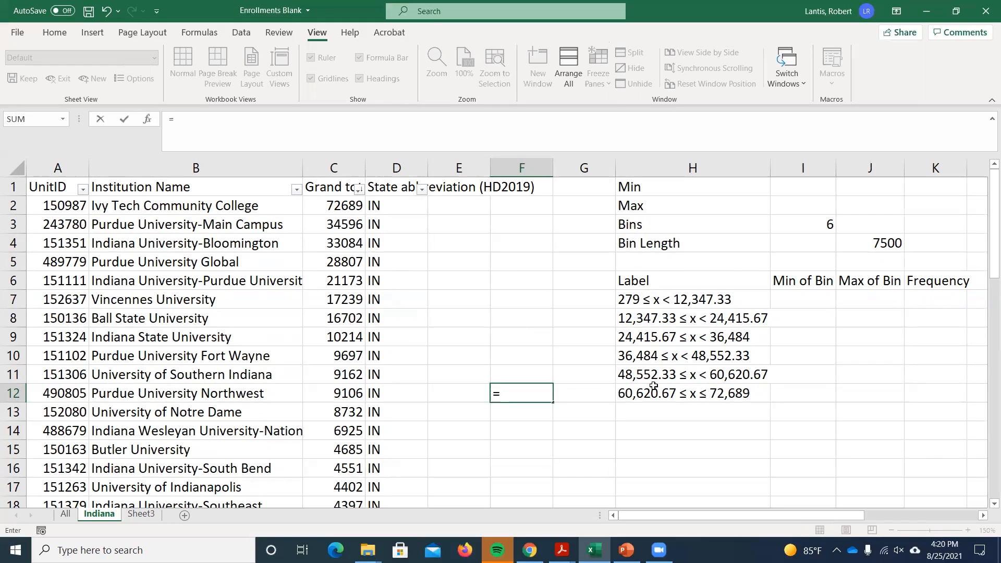
type("10/25")
key("Return")
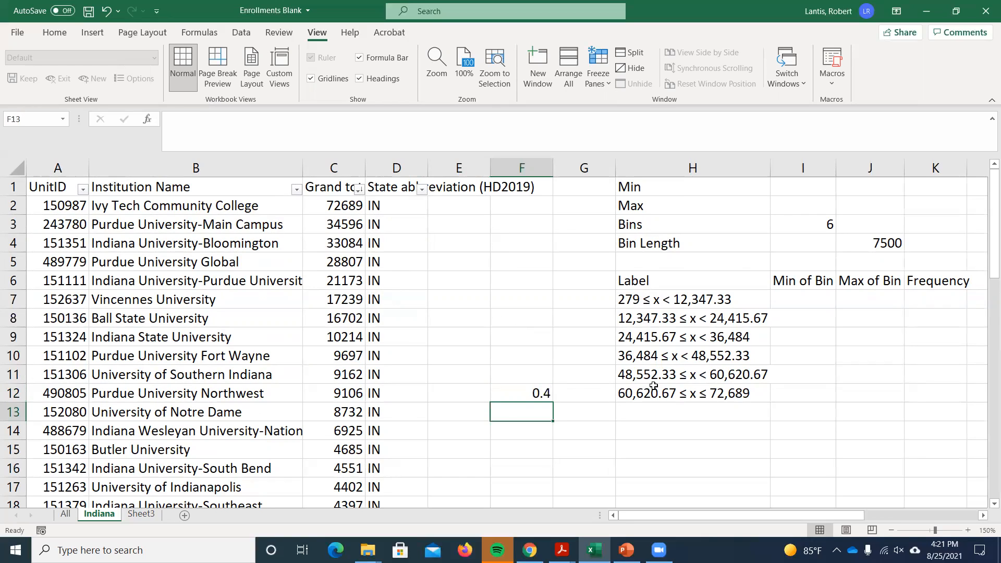
key("Up")
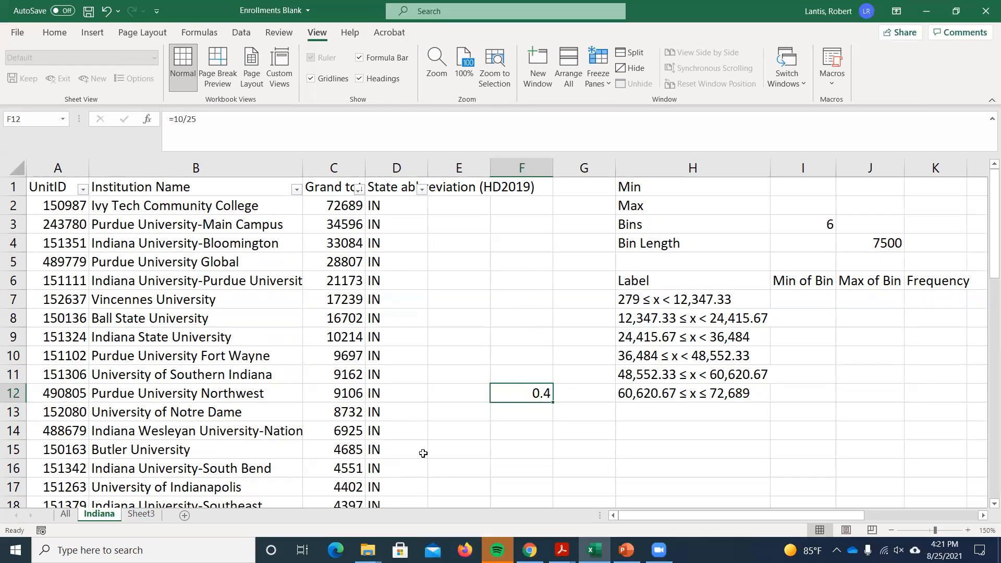
Replace the formula in F12 with =C2, a reference to Ivy Tech Community College's grand total.
double_click(523, 392)
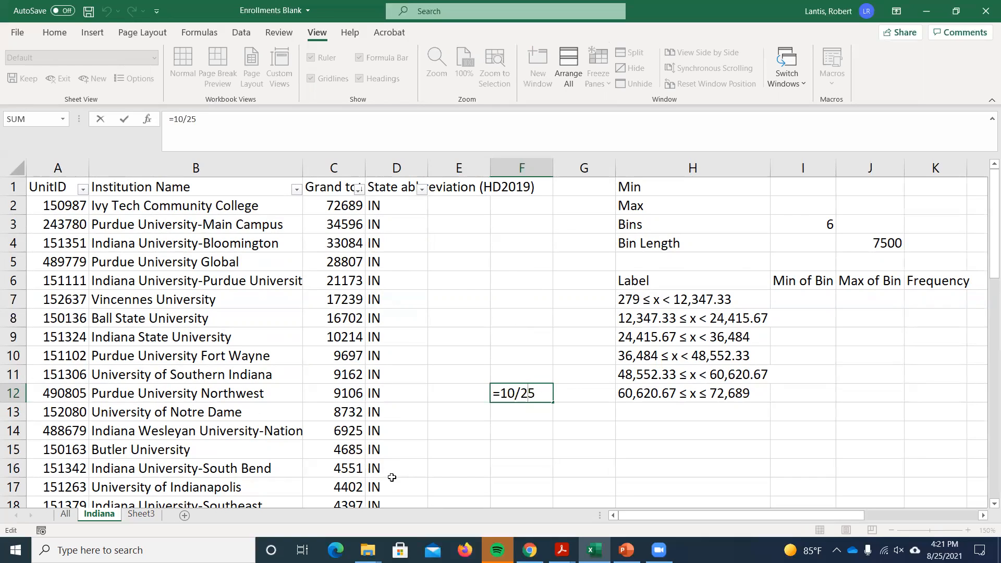
triple_click(537, 388)
type("=")
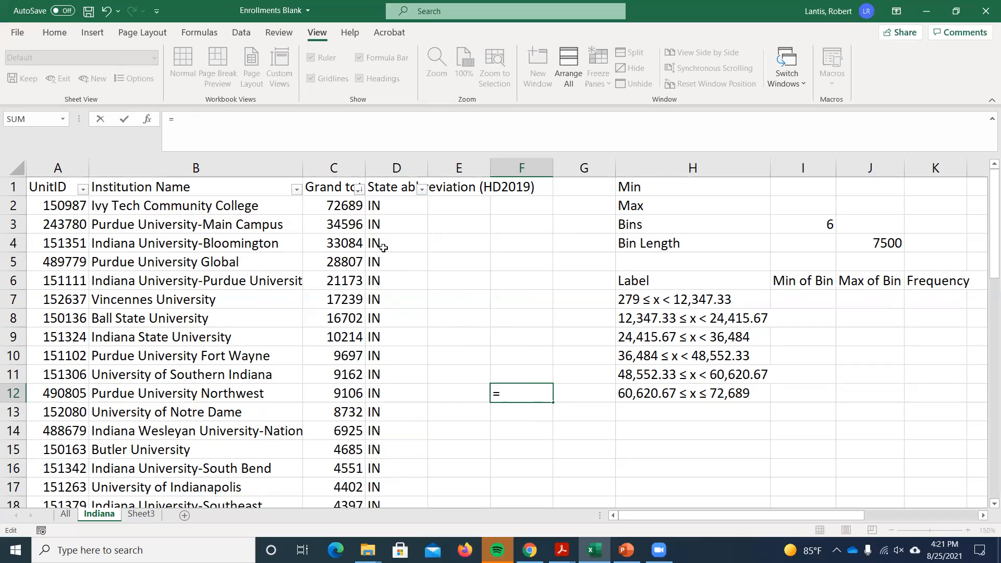
left_click(329, 206)
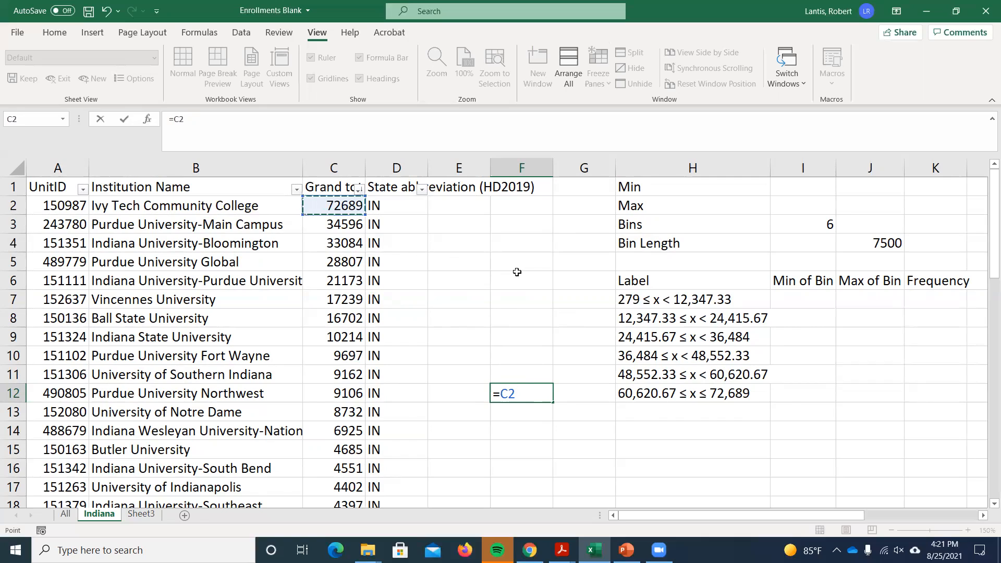
key("Return")
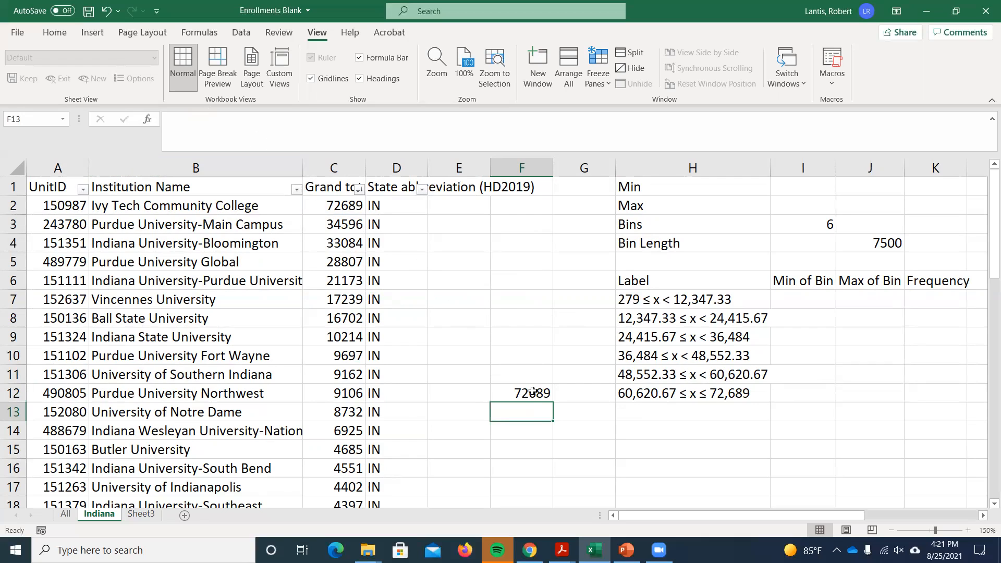
Try 50000 as the value in C2 to test the linked cell F12, and undo the edit.
left_click(338, 200)
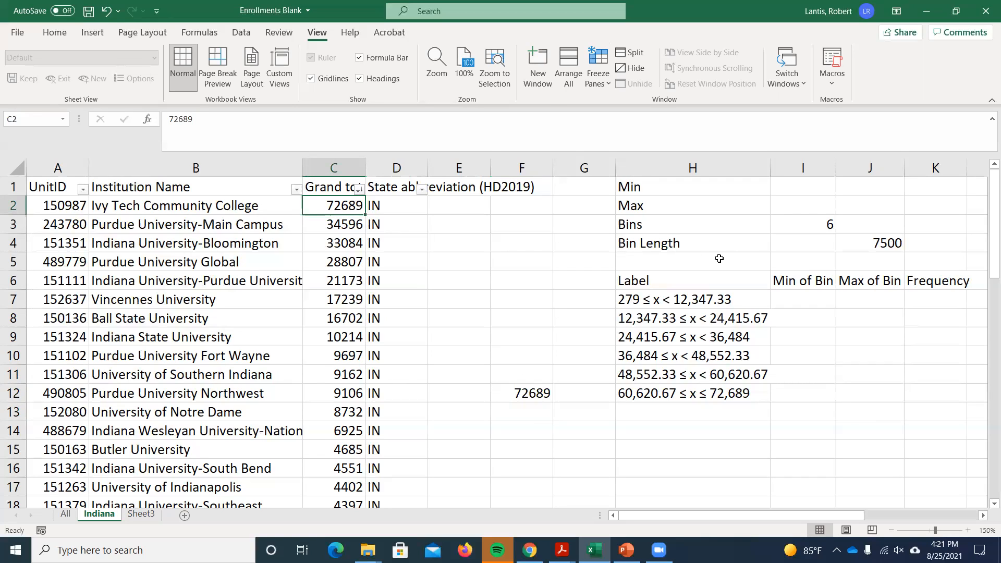
type("50000")
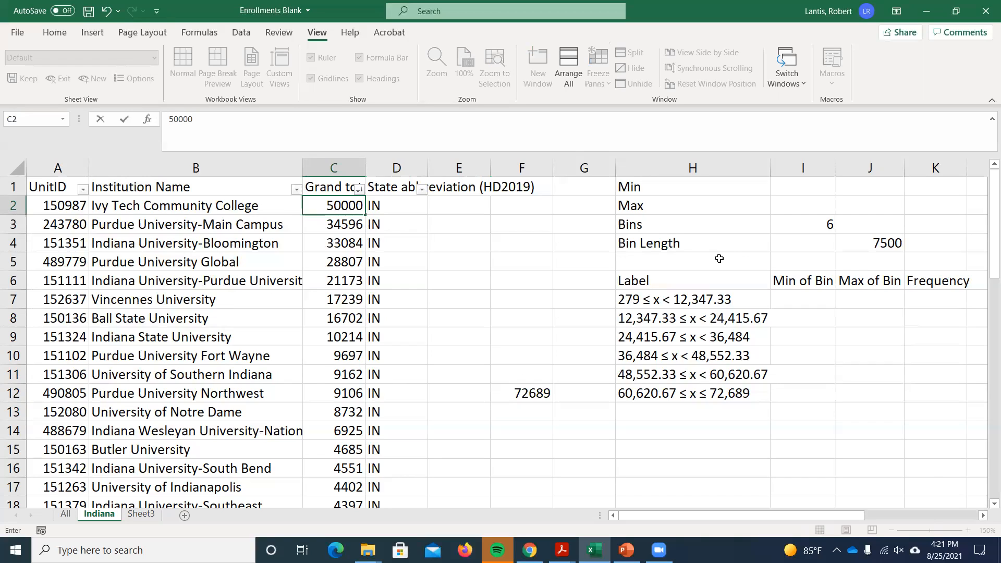
key("Return")
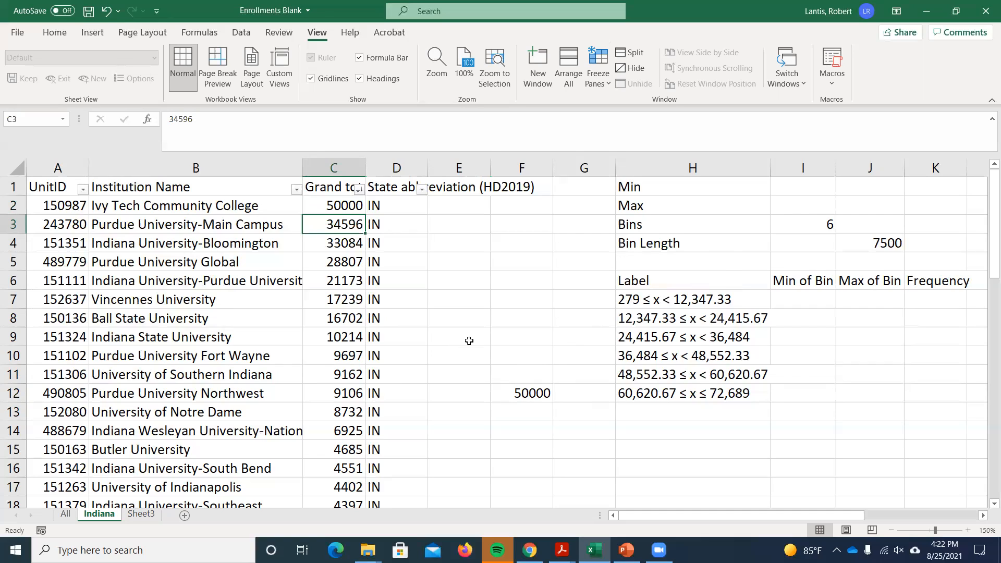
key("ctrl+z")
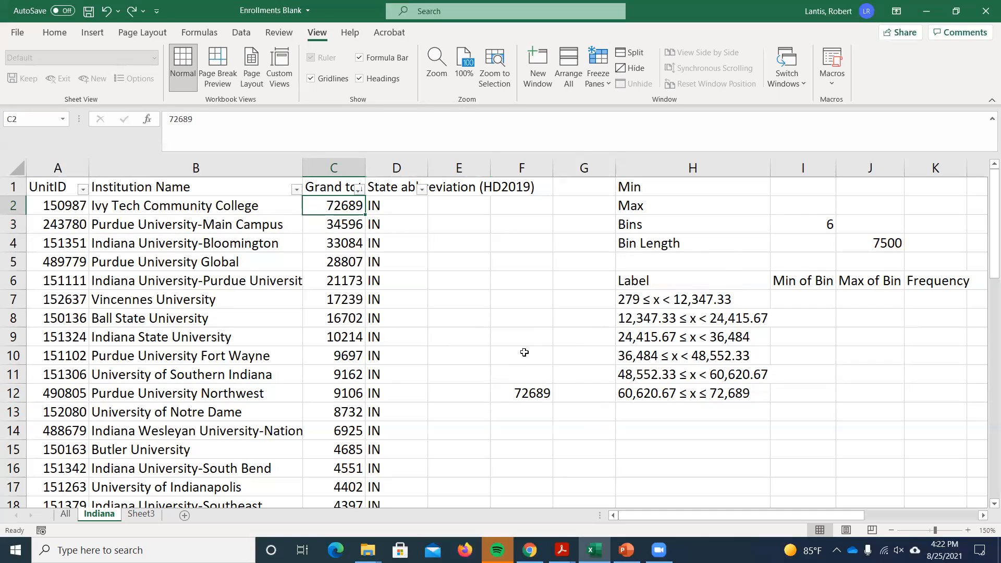
Fill the F12 formula down through F17 and open the copied formula in F17 to check its reference.
left_click_drag(527, 359, 531, 369)
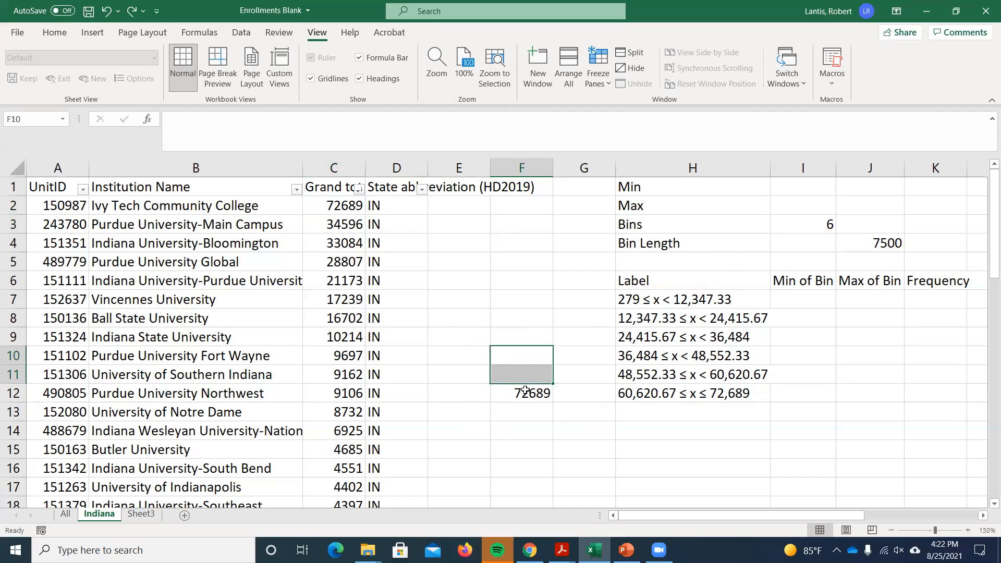
scroll(524, 389, "down", 1)
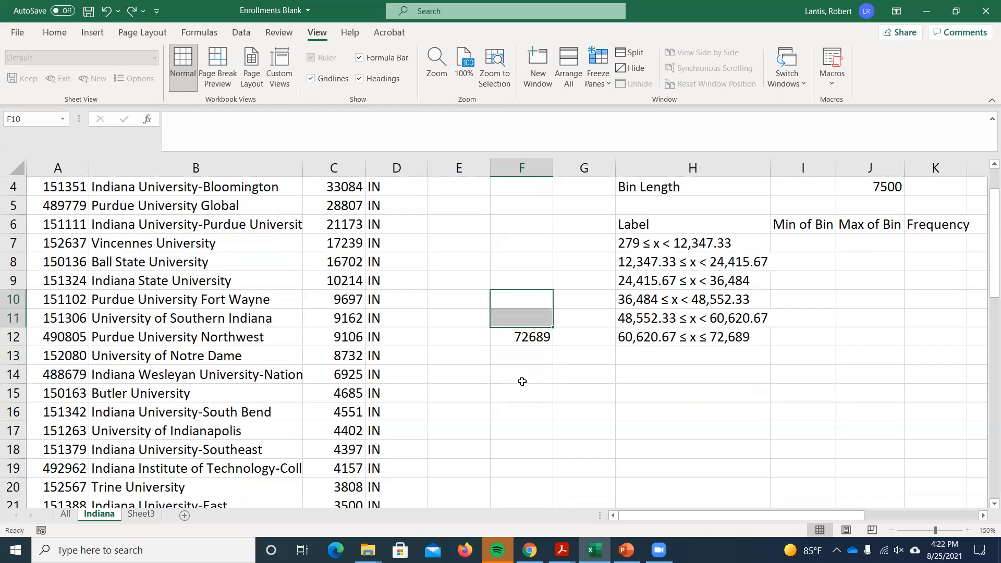
scroll(522, 381, "up", 1)
left_click(533, 395)
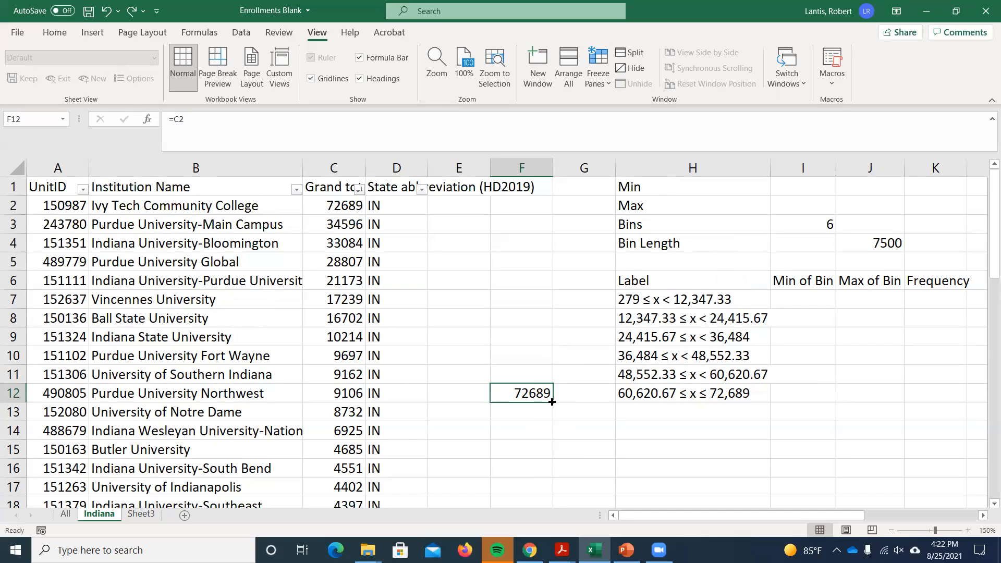
left_click_drag(552, 402, 548, 499)
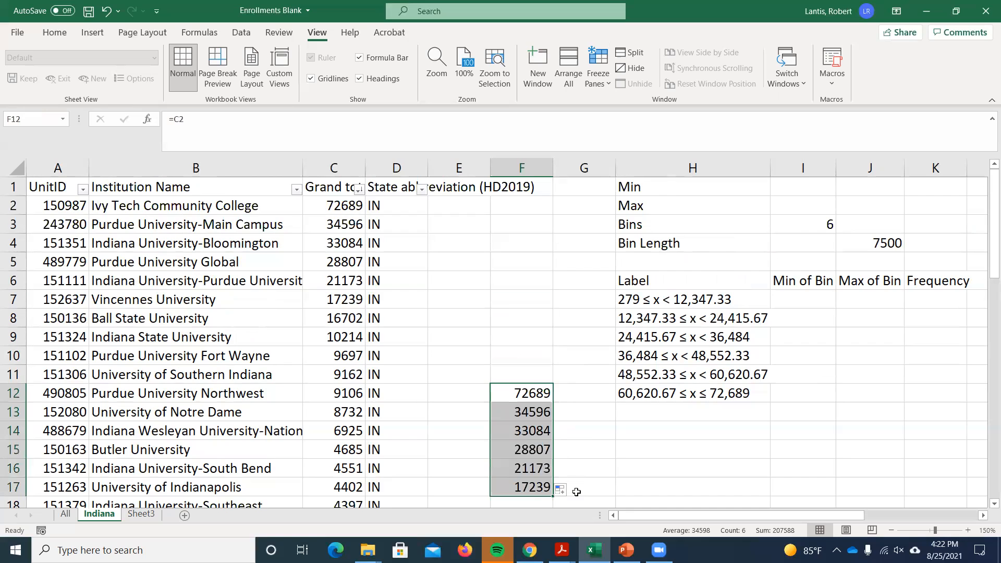
scroll(578, 484, "down", 1)
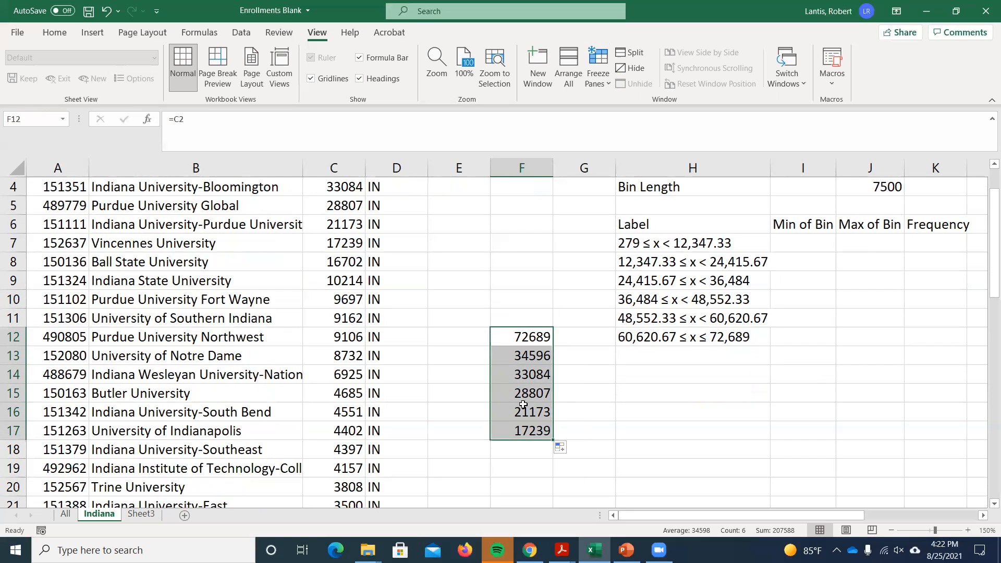
double_click(525, 429)
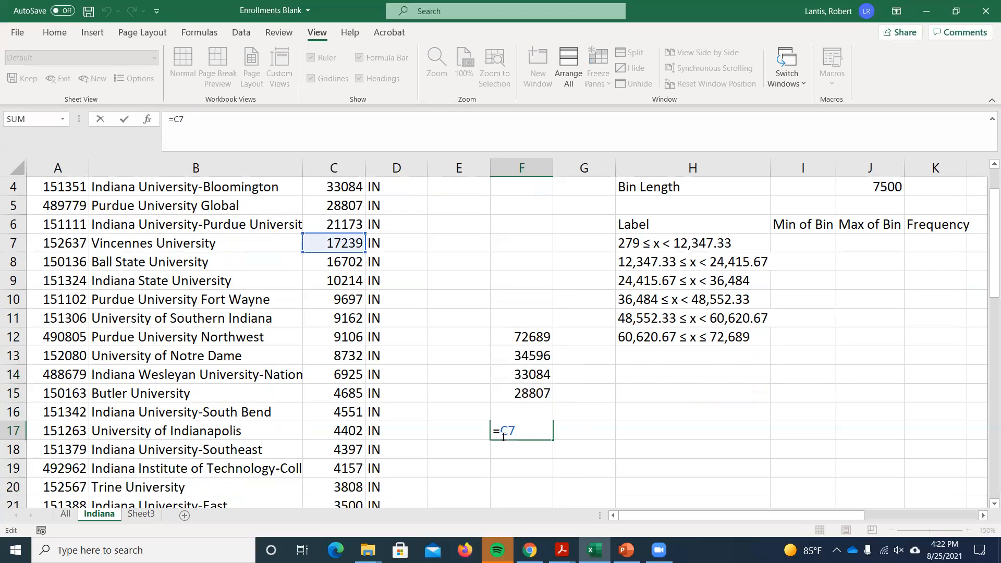
Change the formula in F12 to the absolute reference =$C$2.
scroll(386, 255, "up", 1)
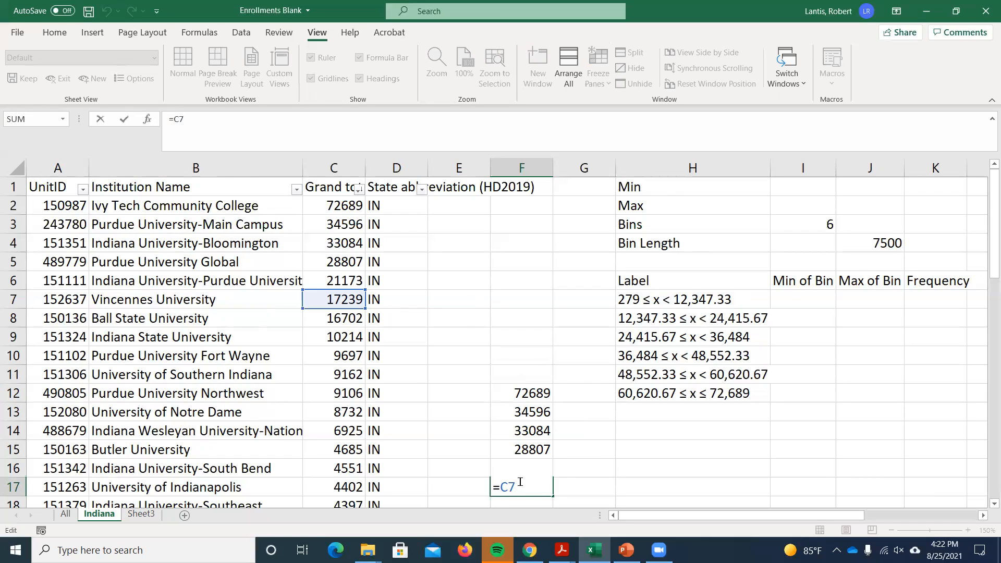
key("Return")
left_click(524, 375)
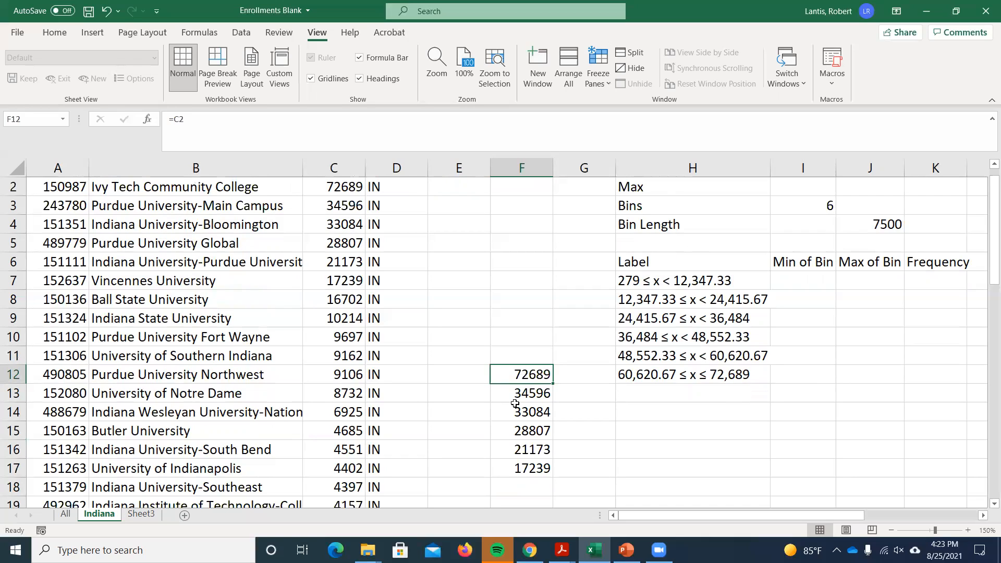
double_click(536, 375)
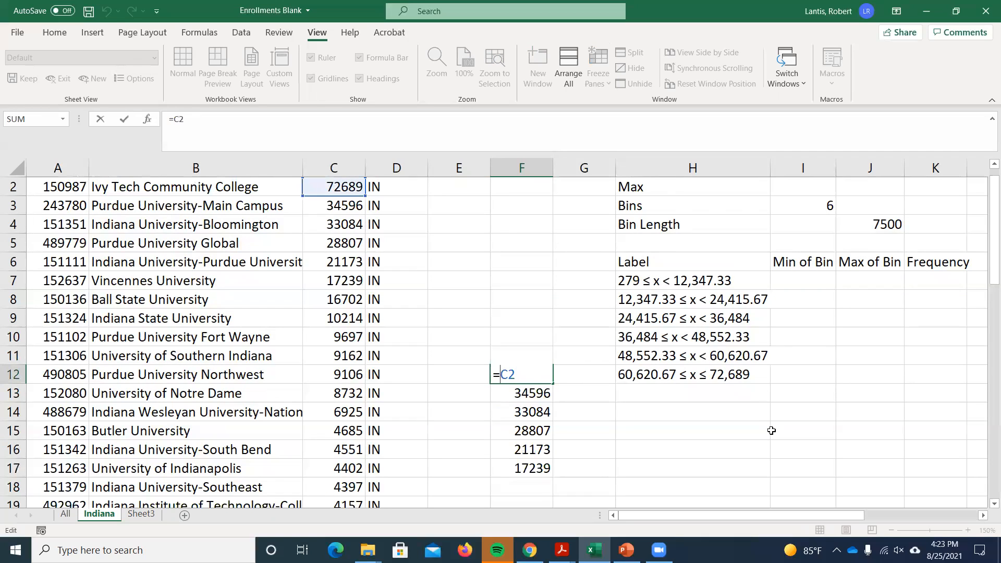
type("$")
key("Right")
type("$")
key("Return")
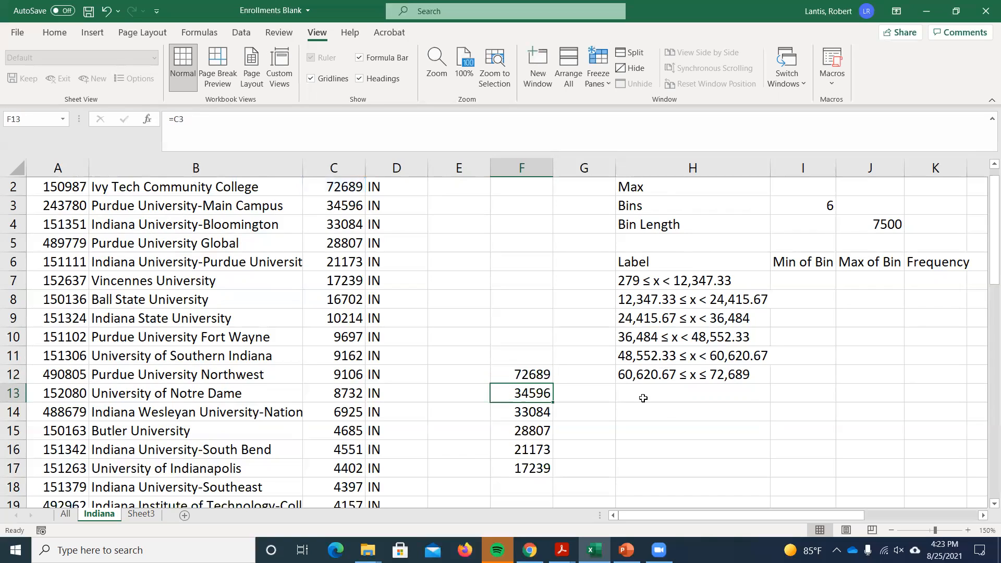
Fill the absolute-reference formula from F12 down through F17 and check the copied formula in F17.
left_click(540, 374)
left_click_drag(552, 382, 540, 477)
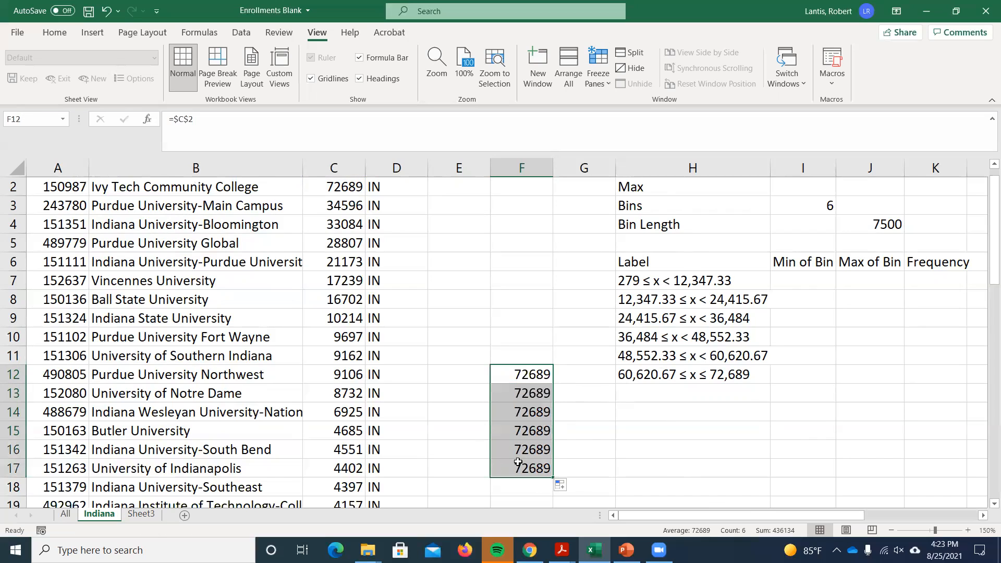
double_click(517, 462)
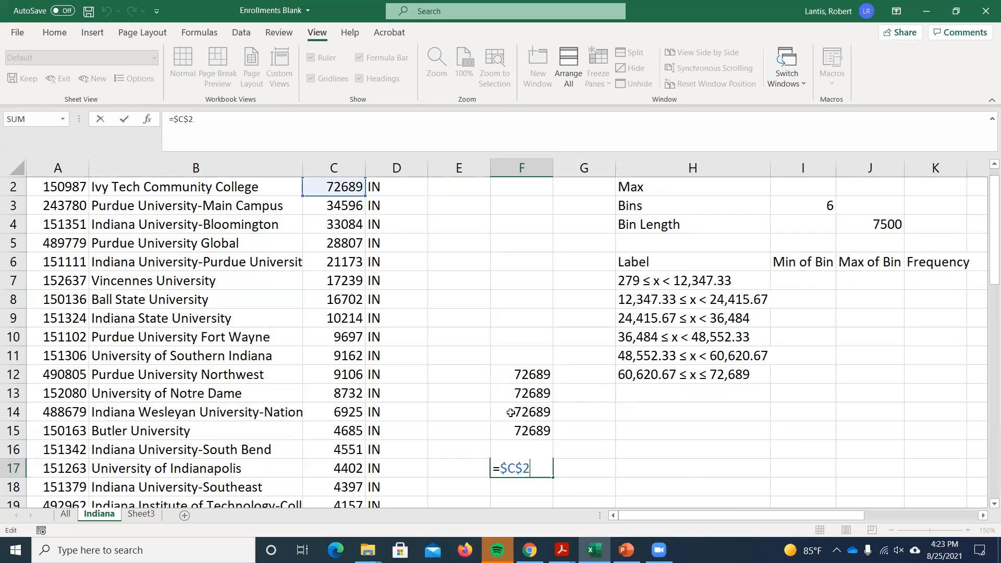
key("Return")
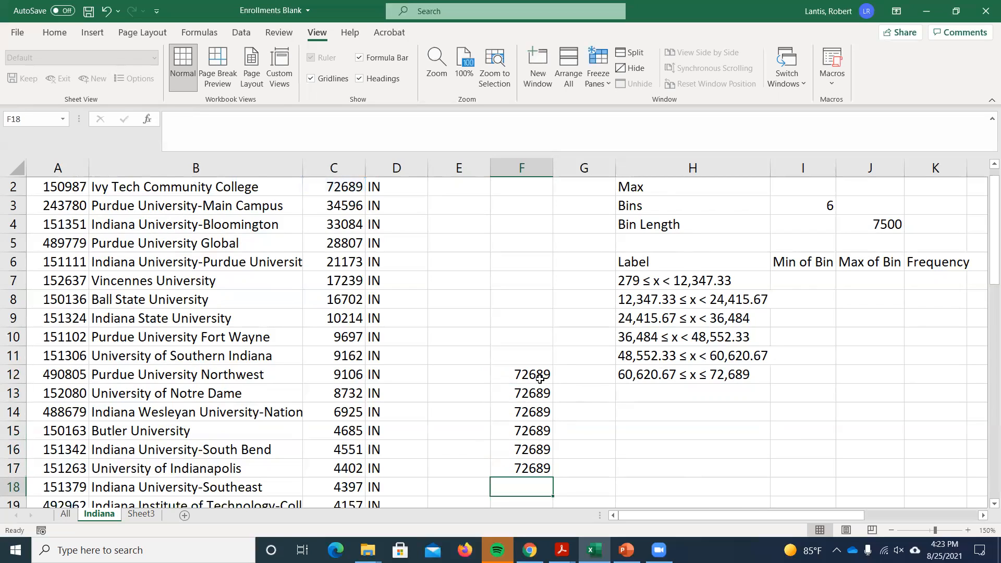
double_click(540, 375)
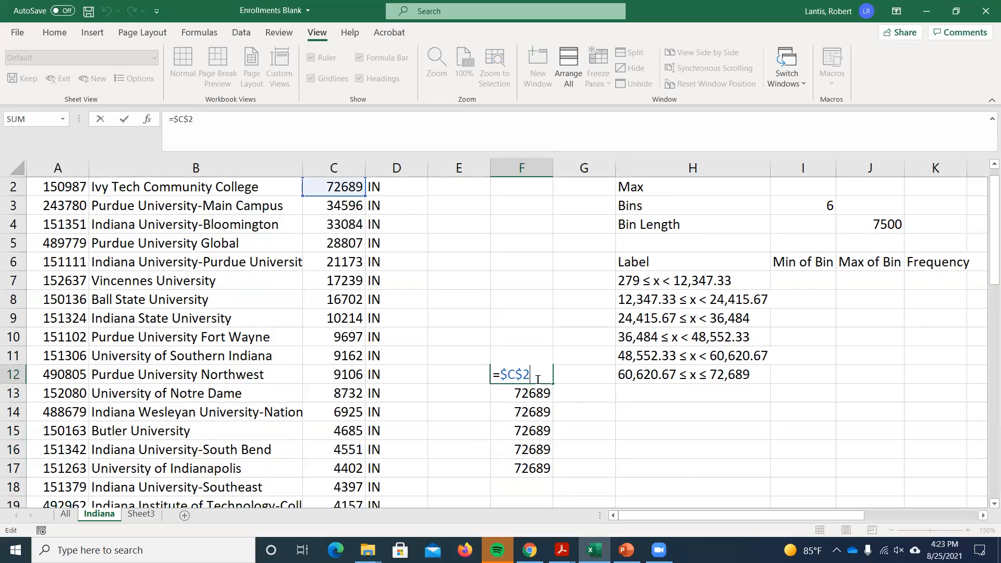
left_click_drag(501, 375, 522, 376)
left_click(509, 375)
key("BackSpace")
key("Page_Down")
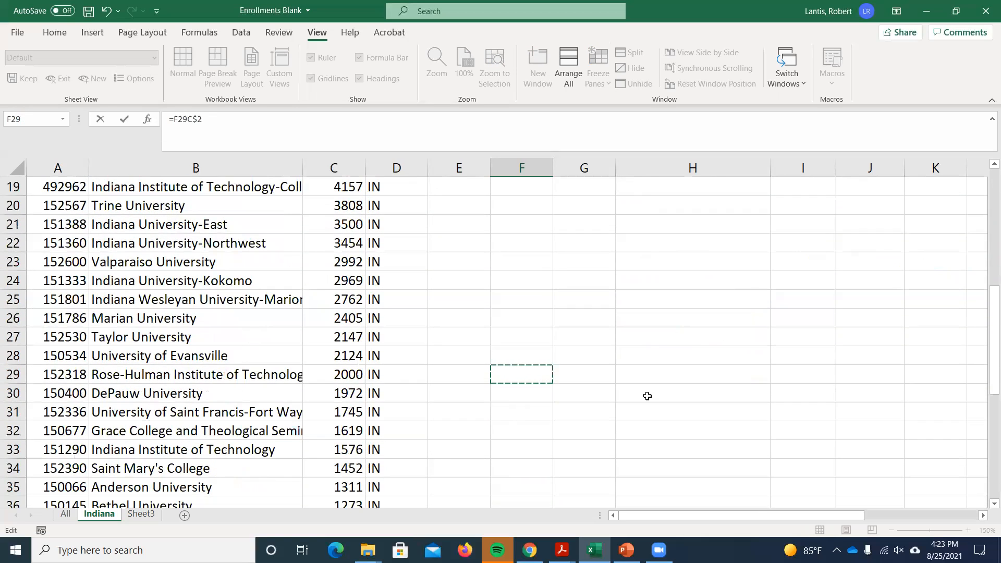
key("Return")
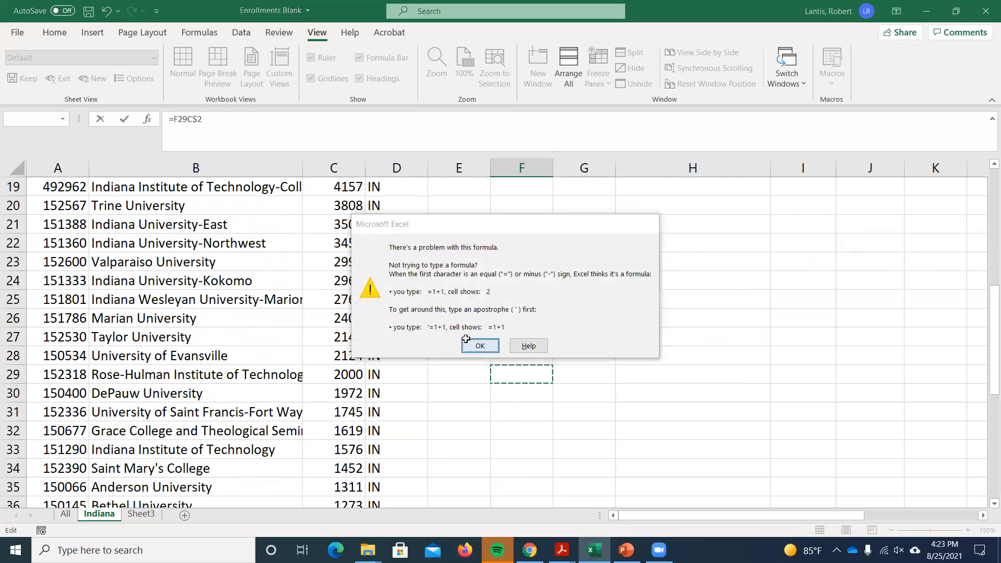
left_click(472, 344)
Strip the formula in F12 back to =C2 and convert its reference to the absolute form $C$2.
left_click(524, 336)
key("BackSpace")
key("BackSpace")
key("BackSpace")
key("Delete")
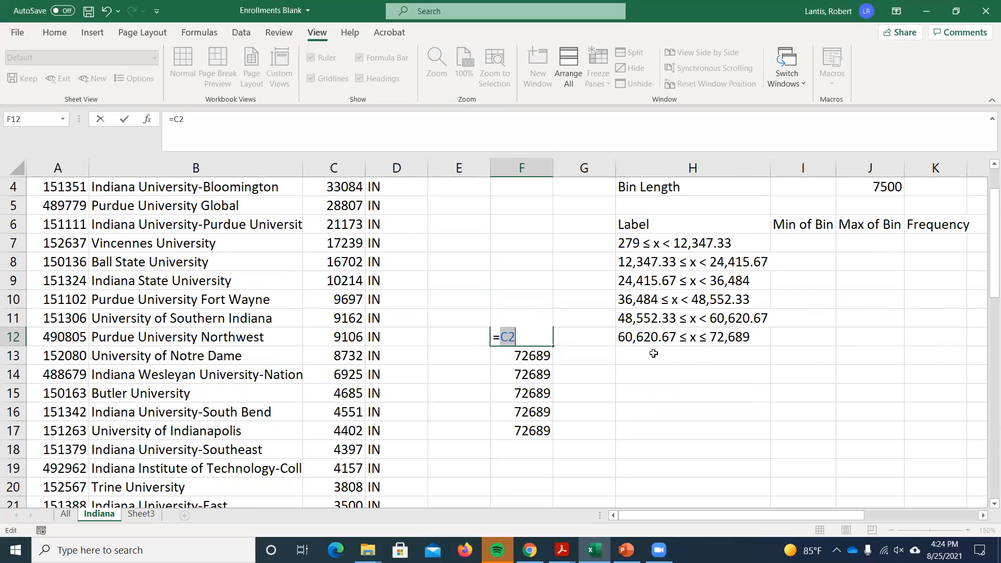
key("F4")
key("Return")
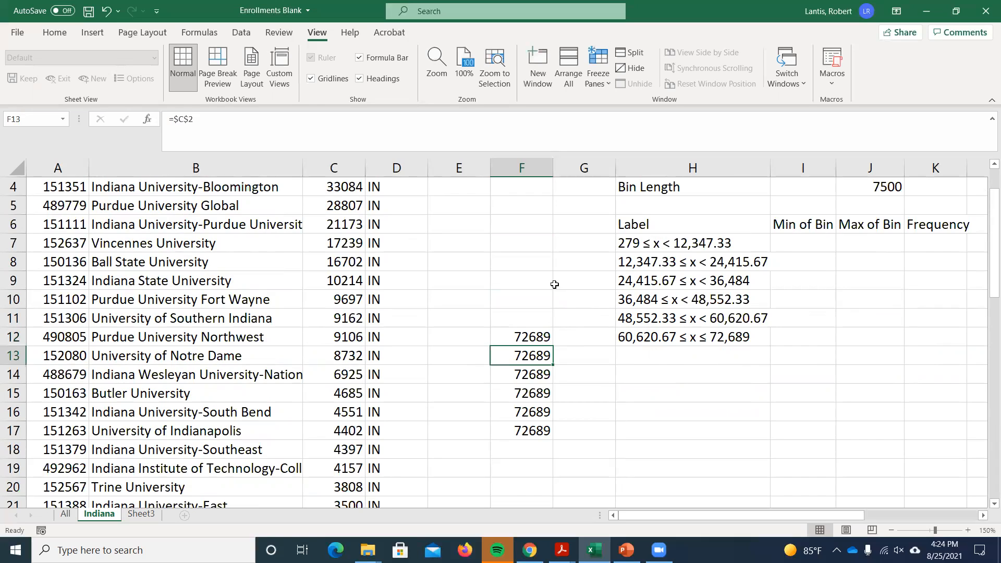
Clear the practice formulas by deleting the contents of F10:G18.
left_click_drag(540, 294, 569, 452)
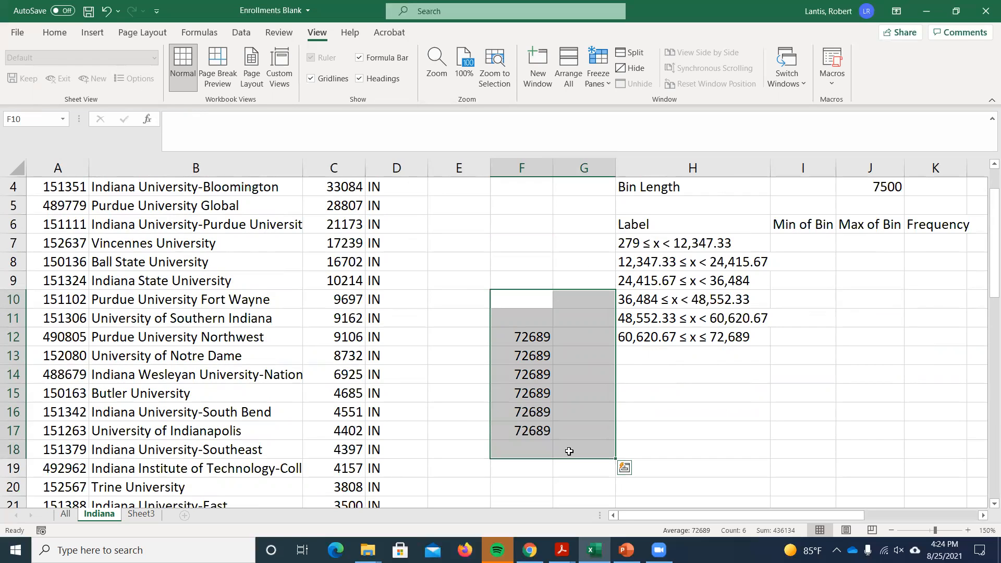
key("Delete")
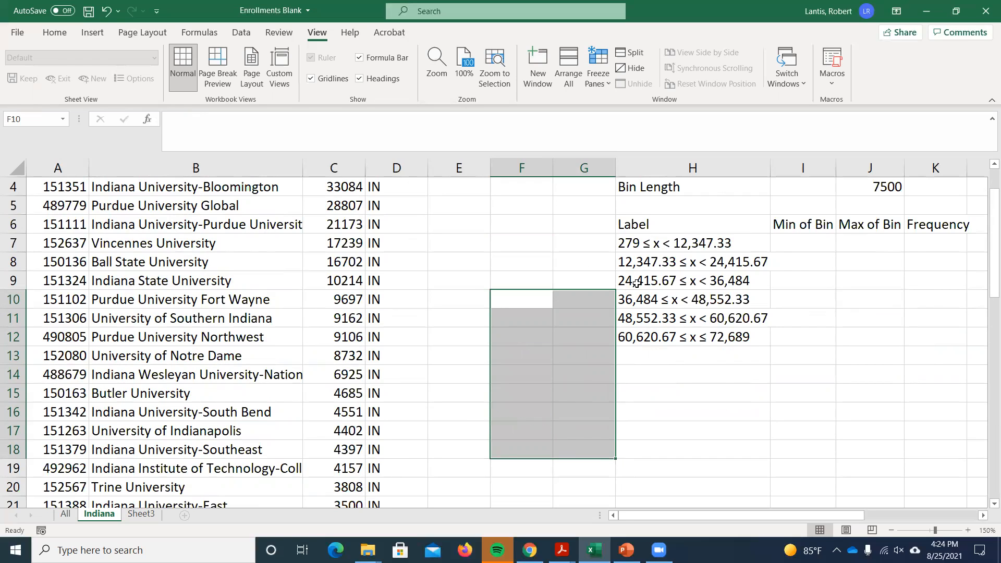
scroll(636, 283, "up", 1)
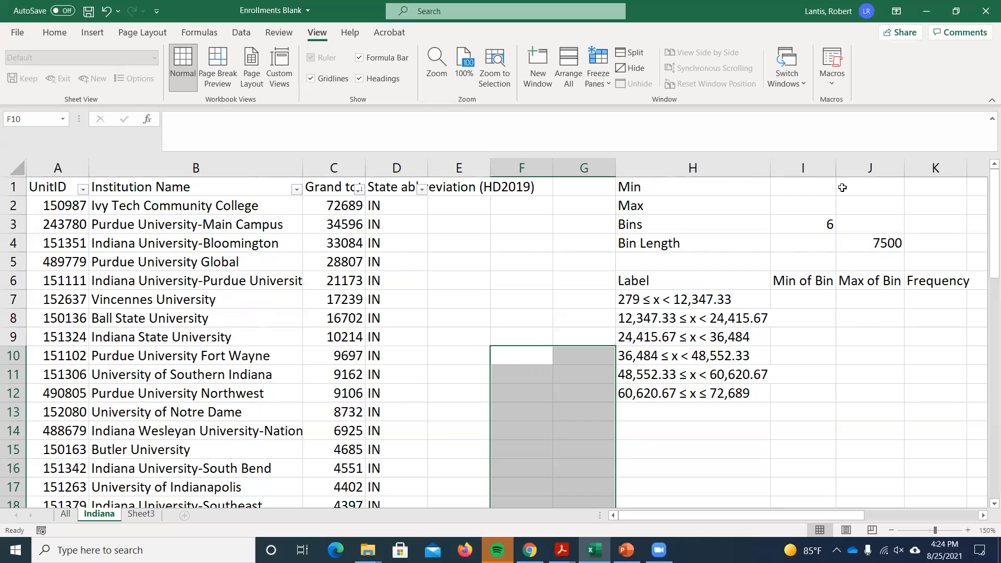
Examine the Min and Bins cells and the sorted Grand total column on the Indiana sheet, and compare the length of the All sheet's list.
left_click(795, 188)
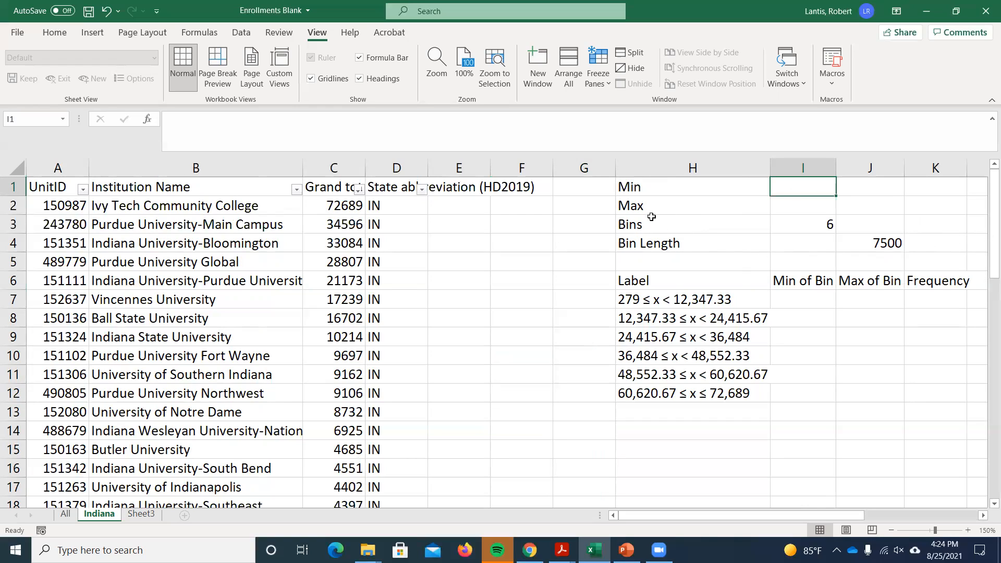
left_click(808, 226)
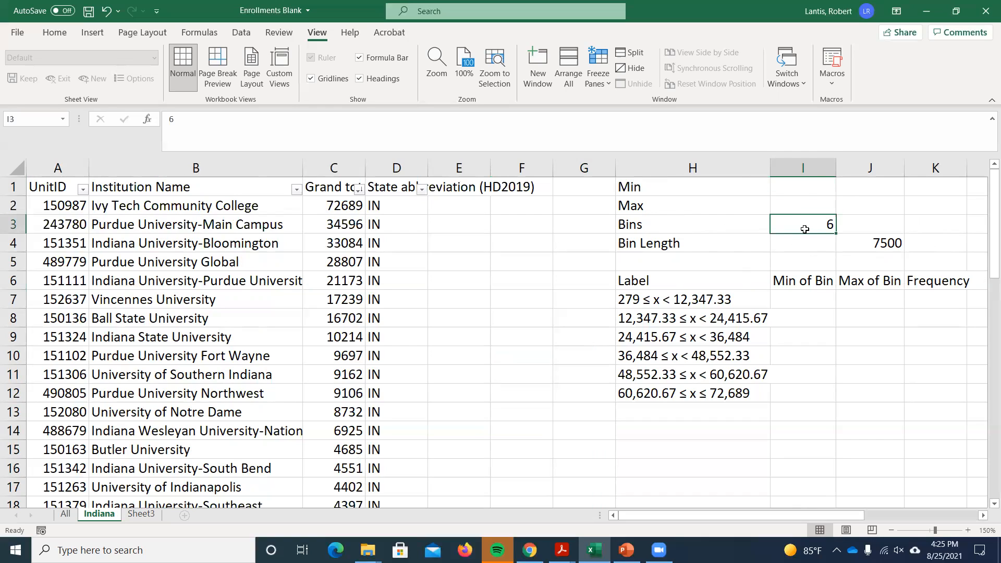
left_click(801, 183)
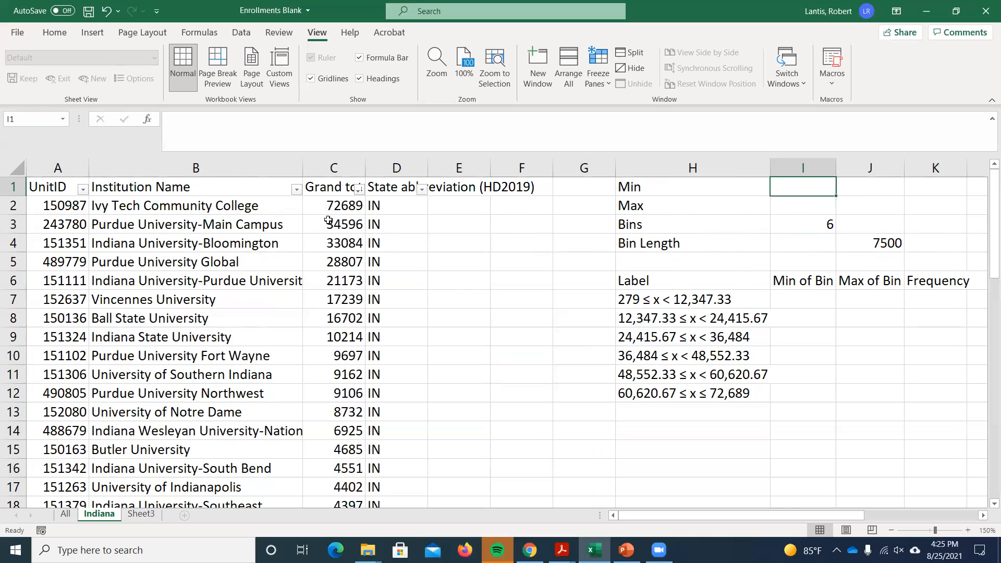
scroll(331, 221, "down", 5)
scroll(364, 429, "down", 13)
scroll(365, 427, "up", 3)
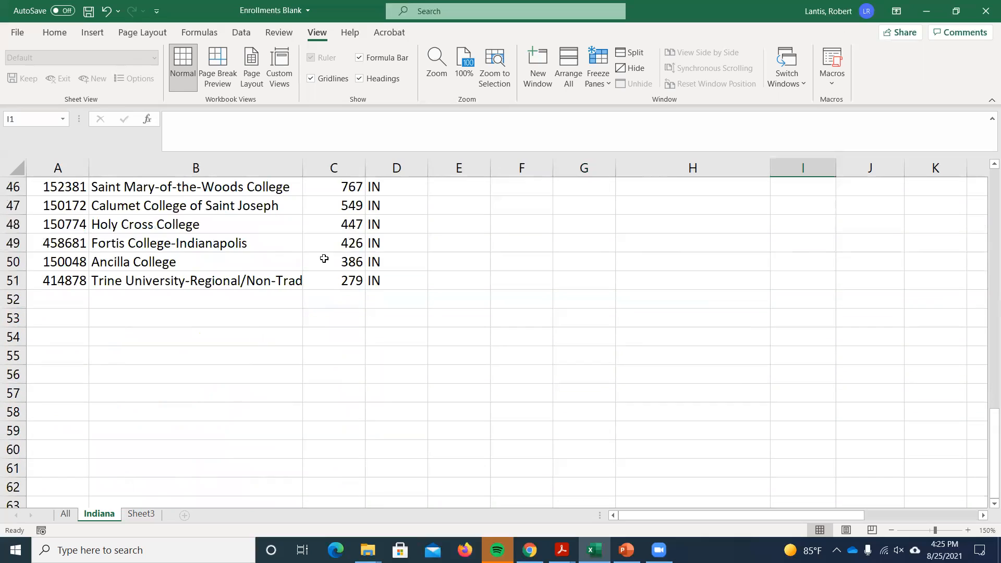
scroll(533, 369, "up", 15)
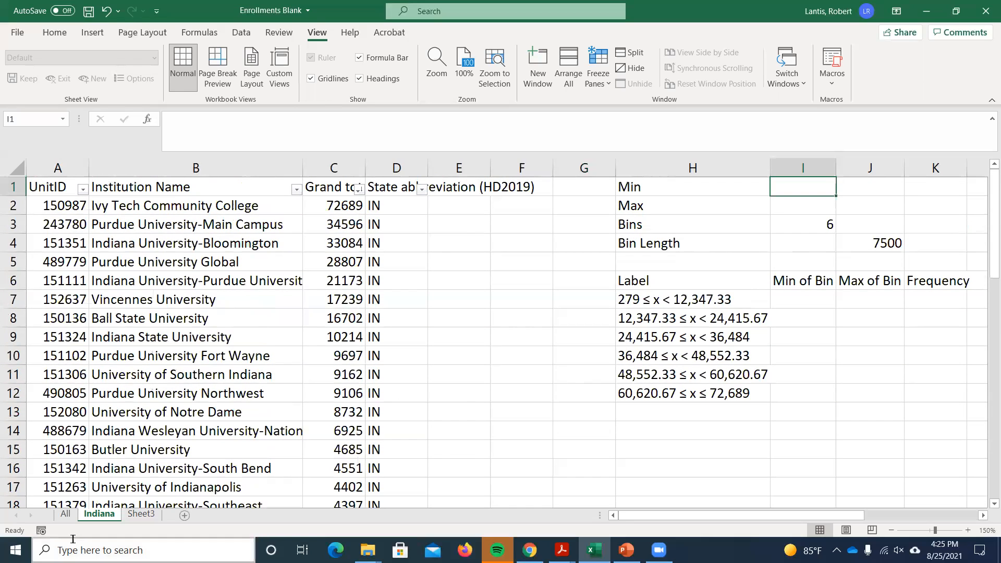
left_click(64, 513)
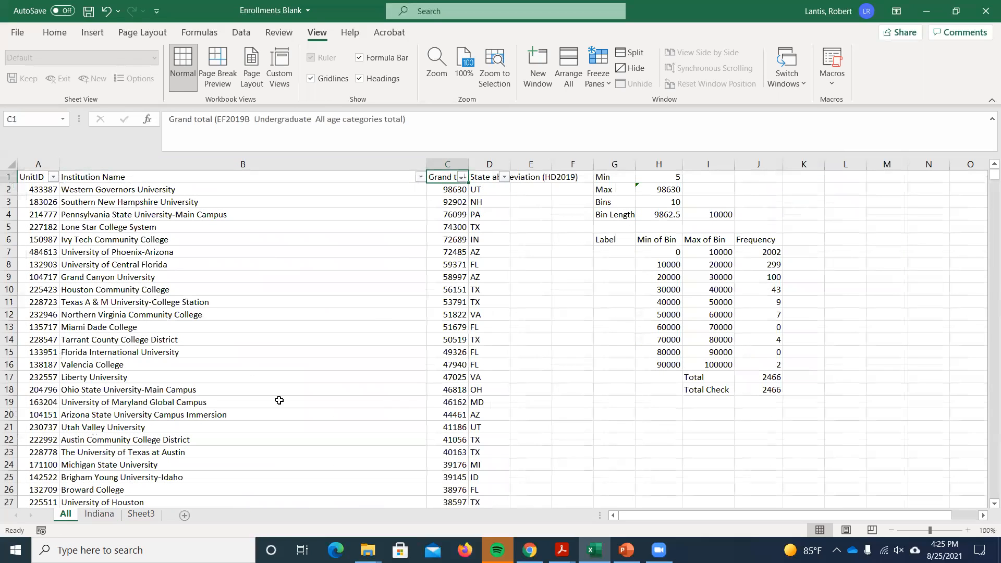
scroll(454, 203, "down", 12)
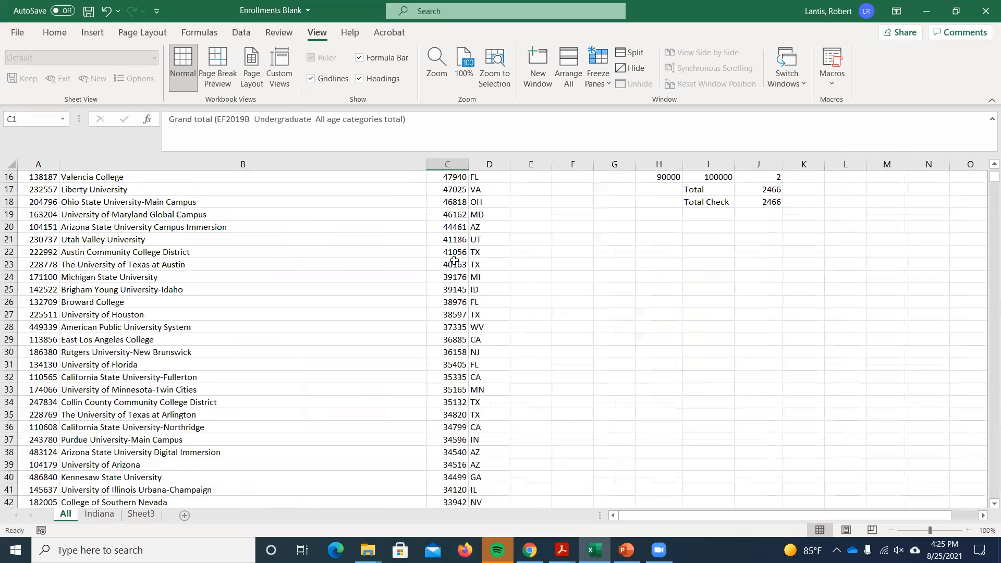
scroll(454, 290, "down", 20)
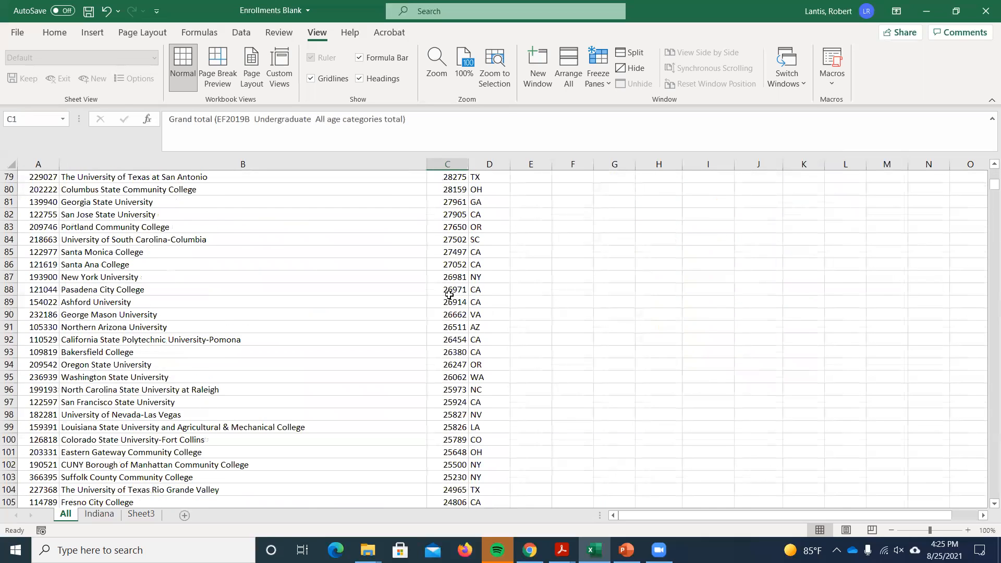
left_click(91, 516)
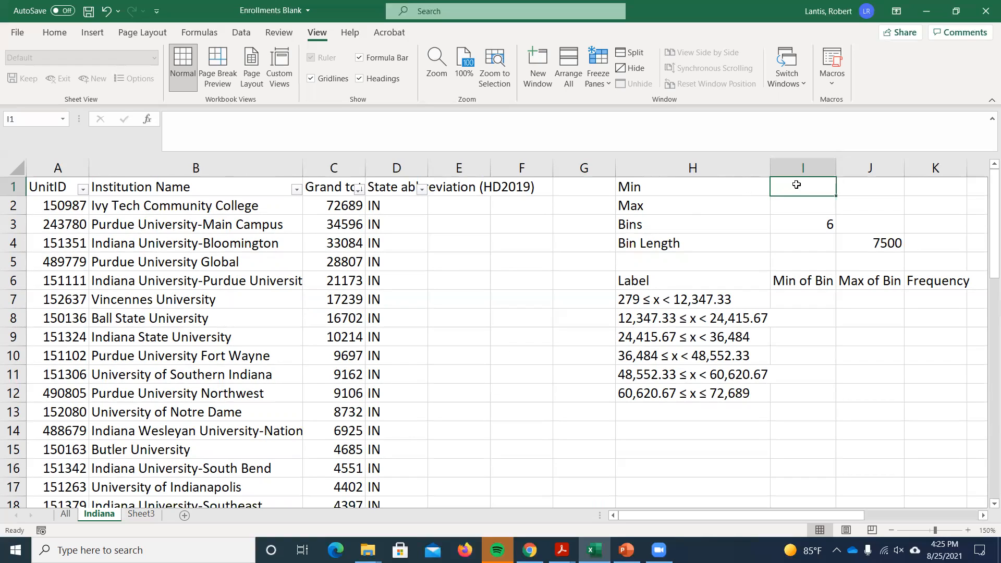
Calculate the smallest Indiana grand total in I1 with the MIN function over C2:C51.
type("=")
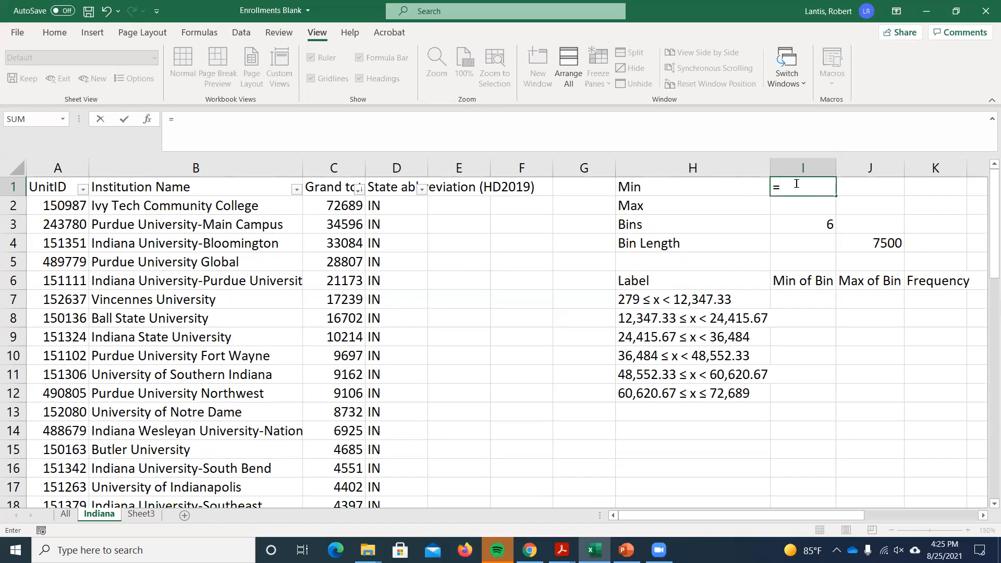
type("min")
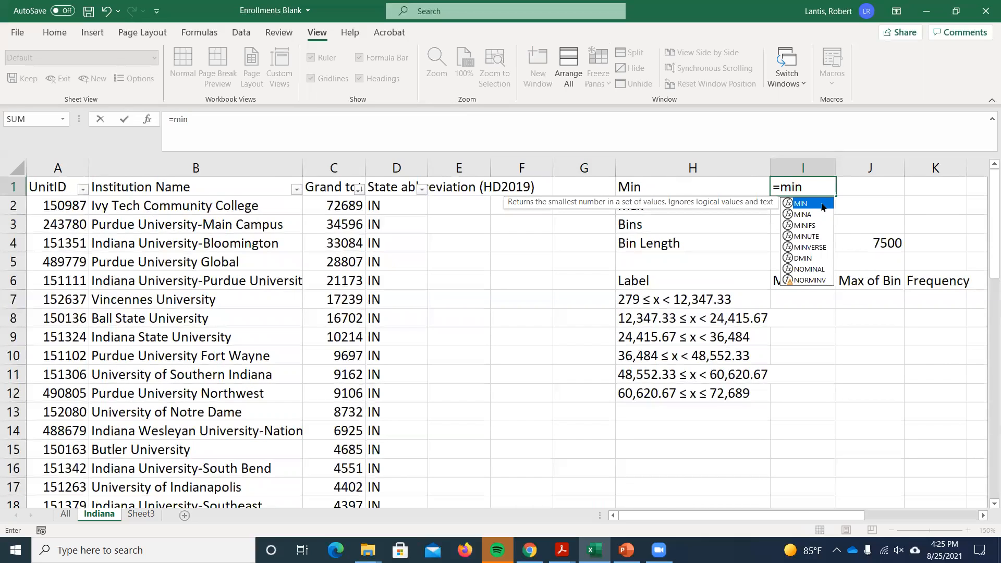
type("(")
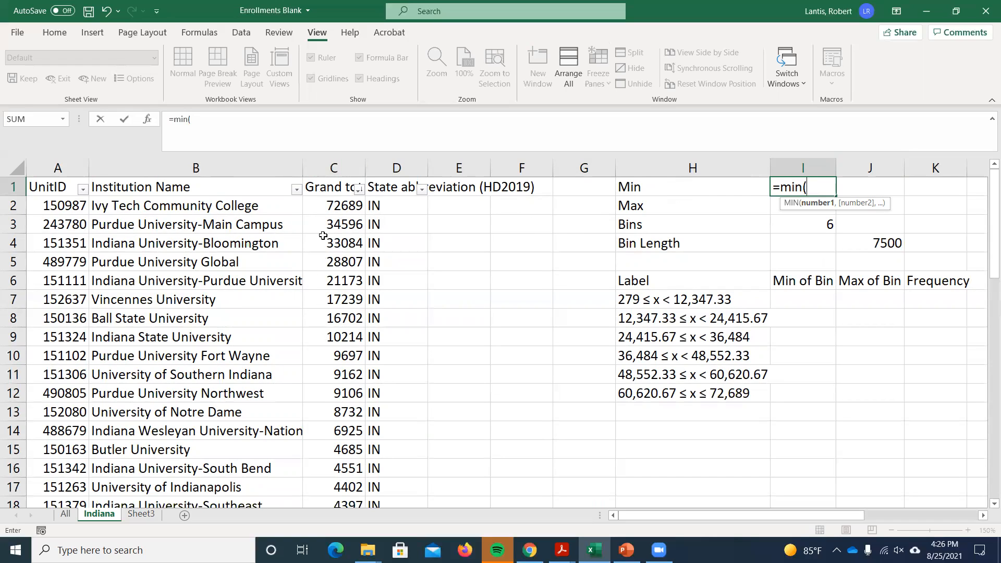
left_click_drag(335, 205, 360, 469)
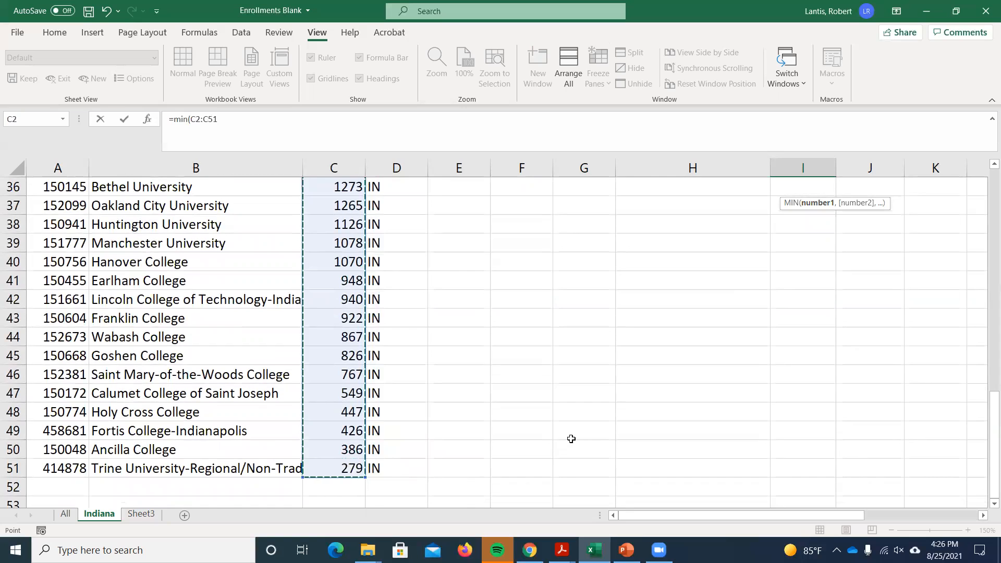
scroll(571, 439, "up", 12)
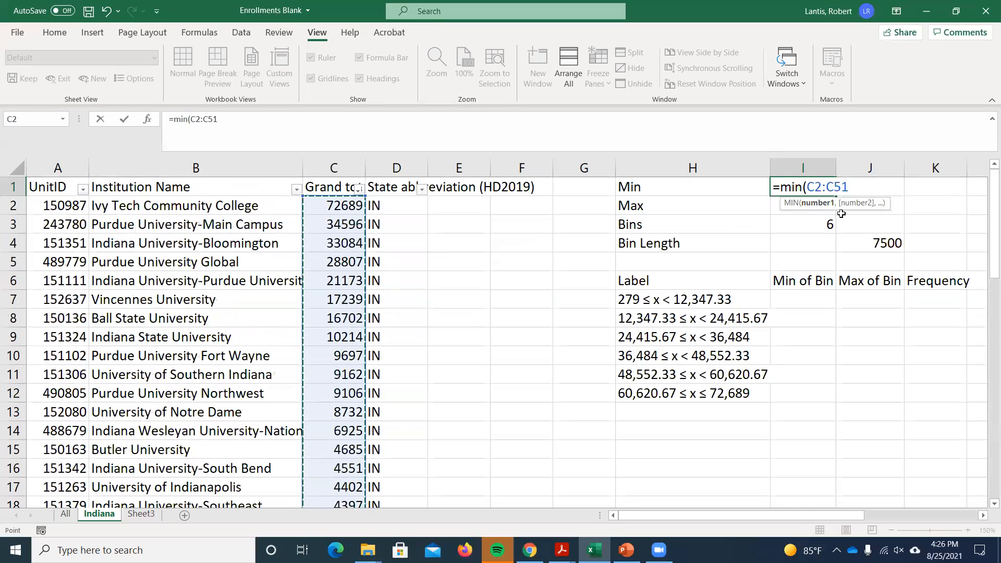
key("Return")
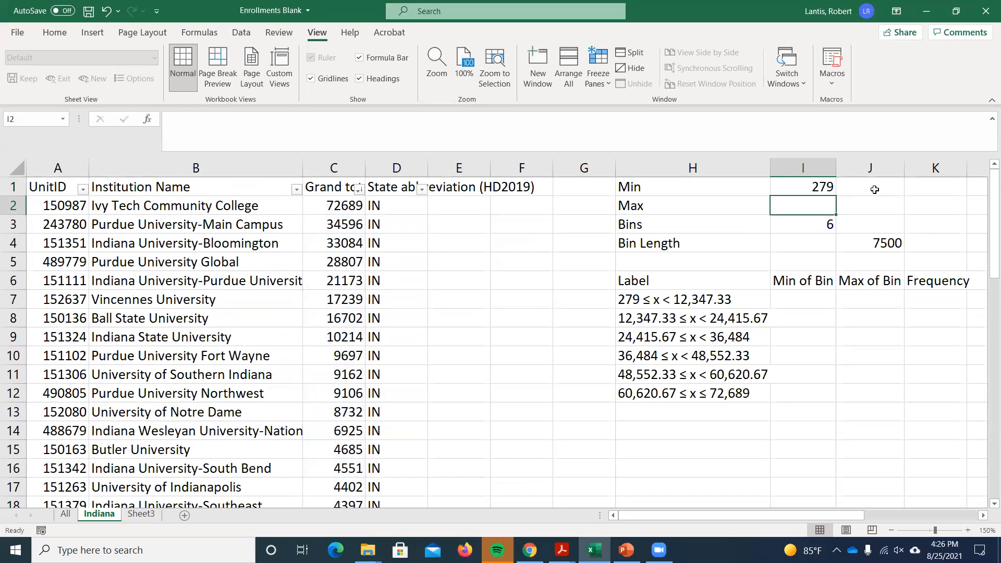
Clear the range in I1's MIN formula and reselect the Indiana grand totals C2:C51 as its argument.
left_click(822, 187)
double_click(821, 187)
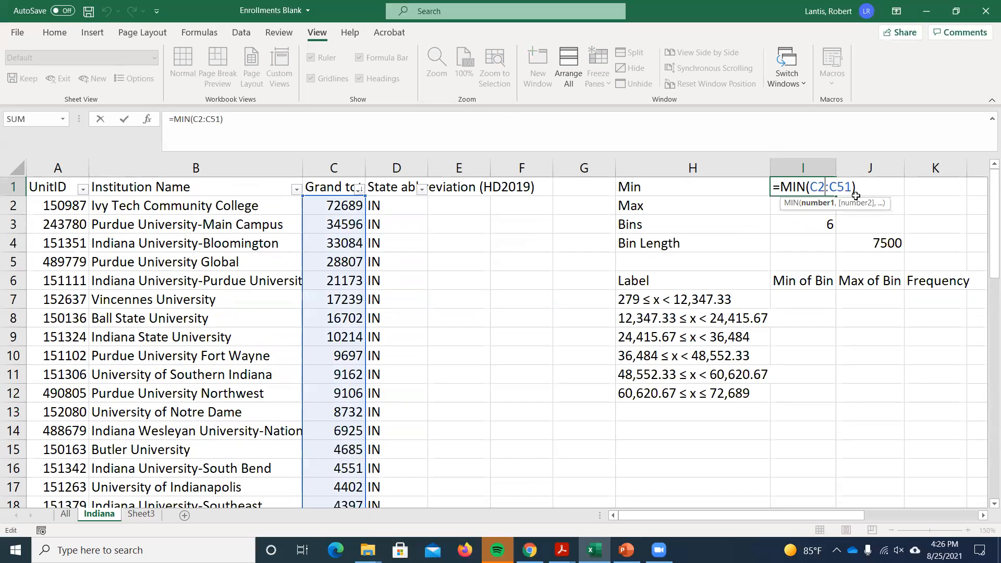
left_click_drag(860, 188, 811, 189)
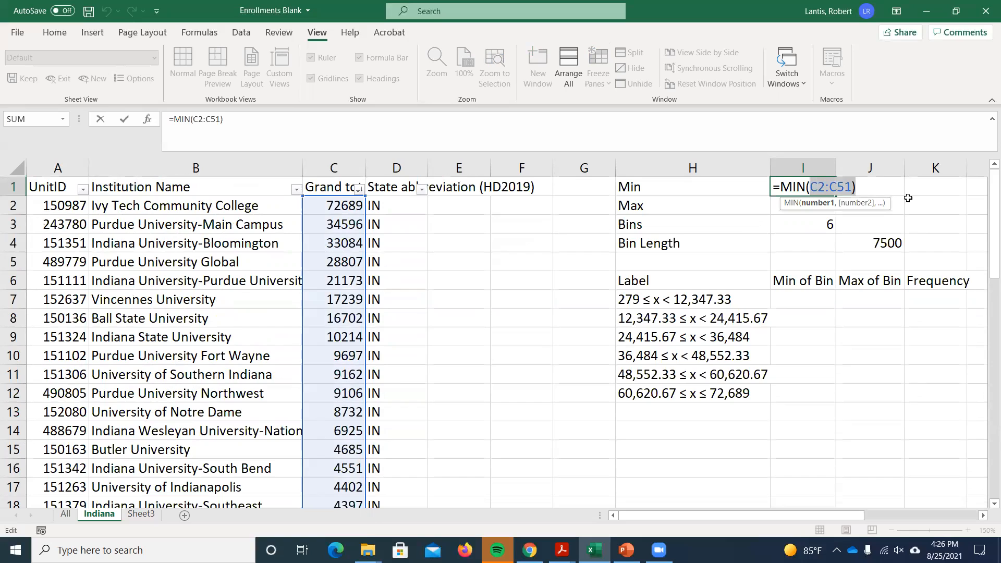
key("BackSpace")
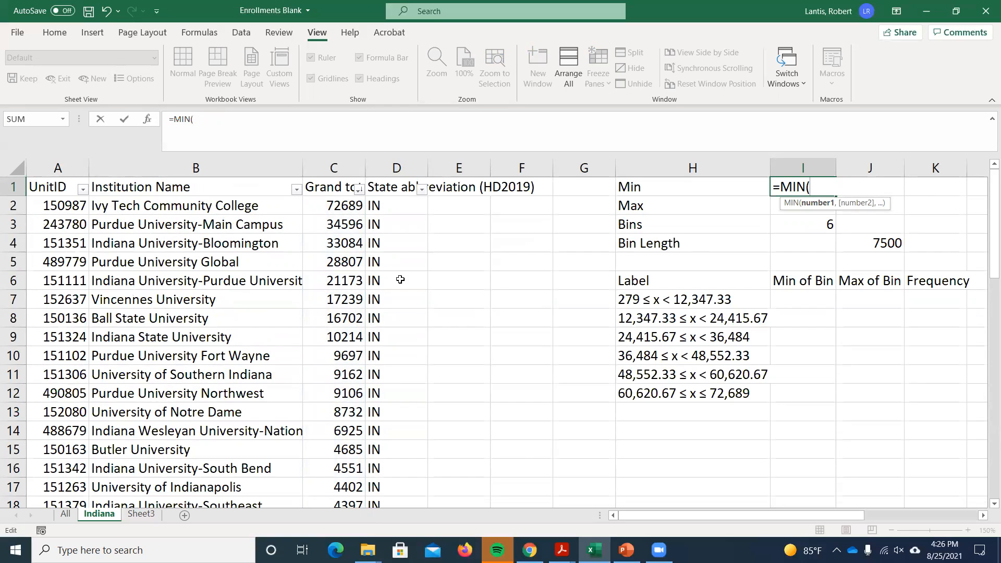
left_click(335, 206)
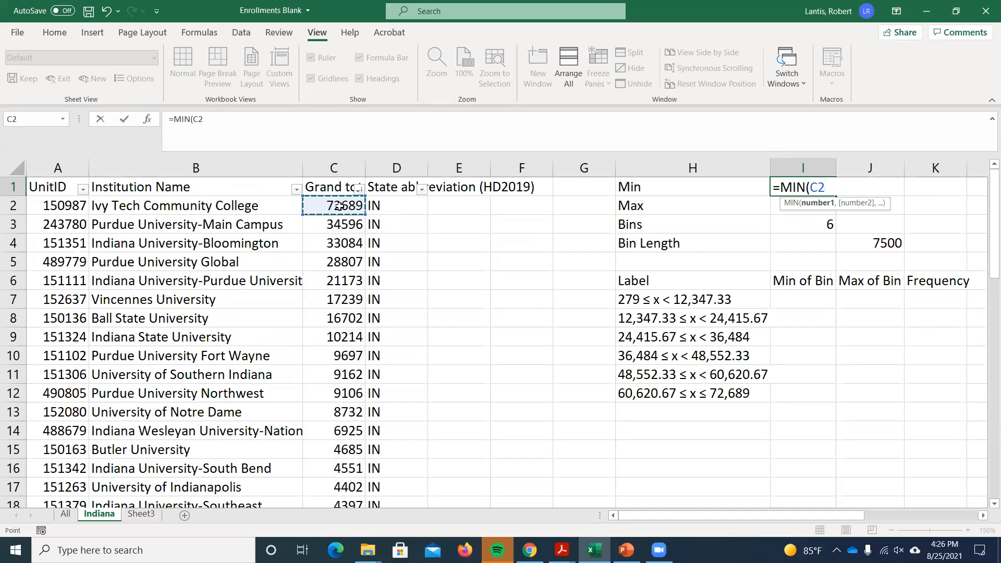
key("ctrl+shift+Down")
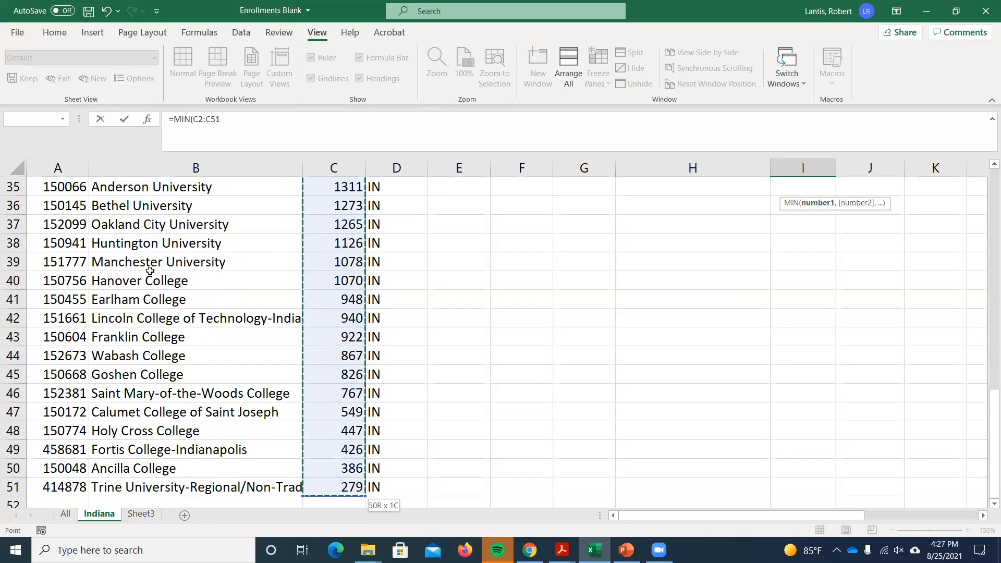
scroll(151, 268, "up", 12)
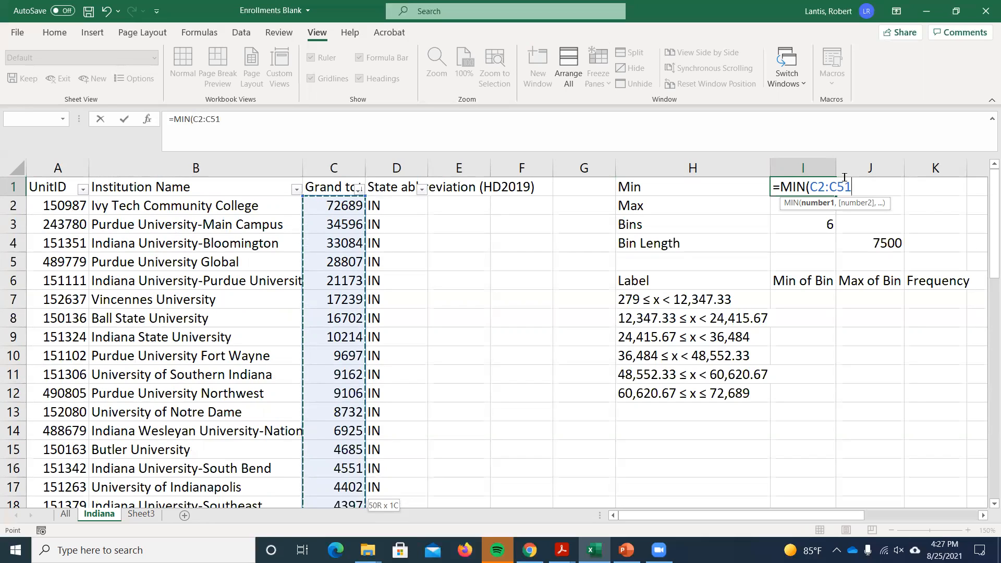
key("Return")
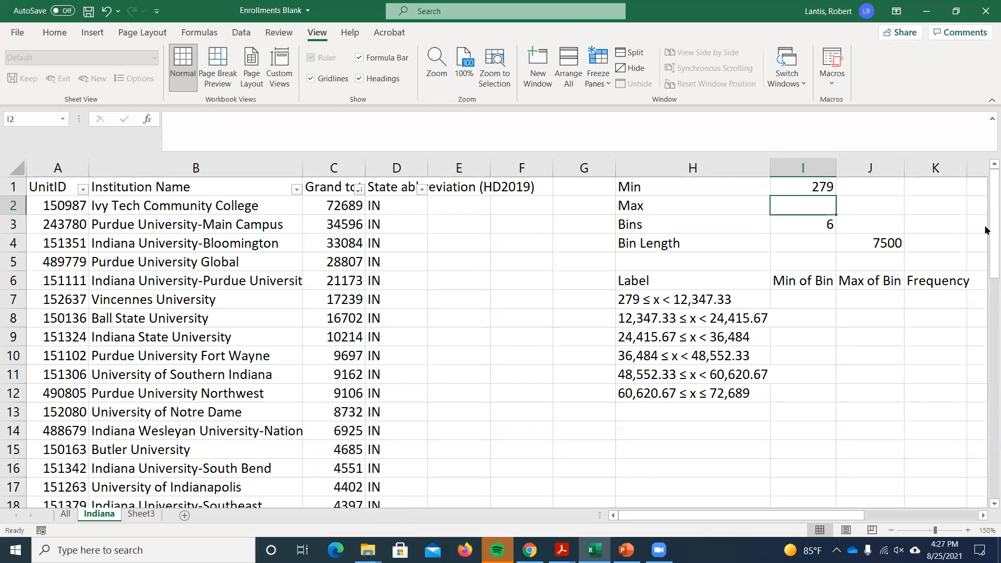
Calculate the largest Indiana grand total in I2 with the MAX function over C2:C51 and review the completed formula.
type("=max")
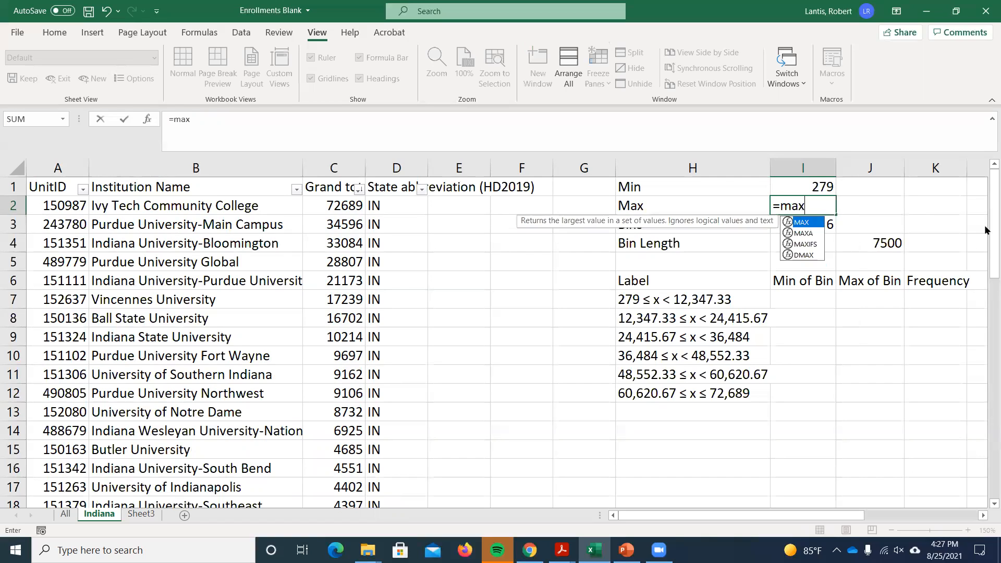
type("(")
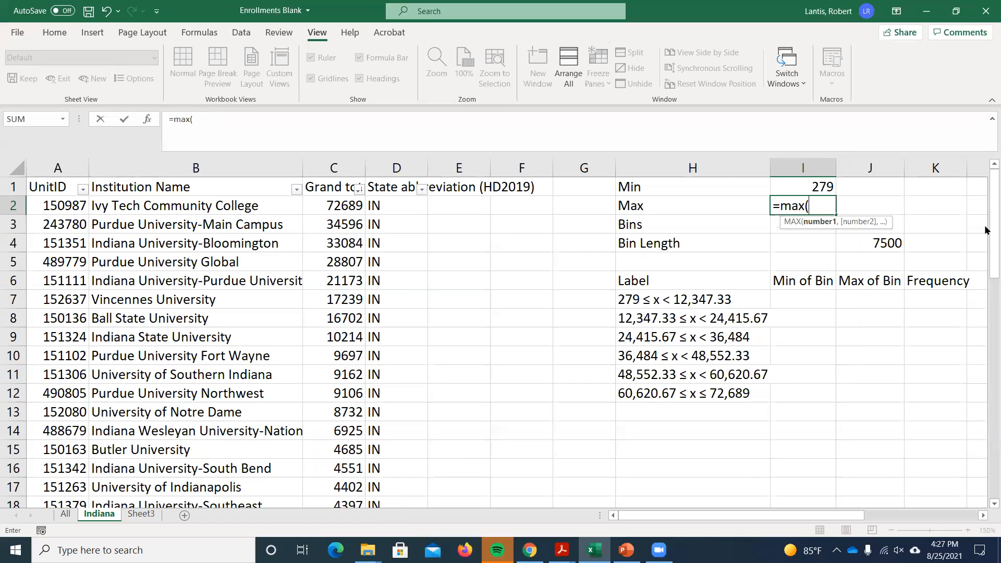
left_click(327, 205)
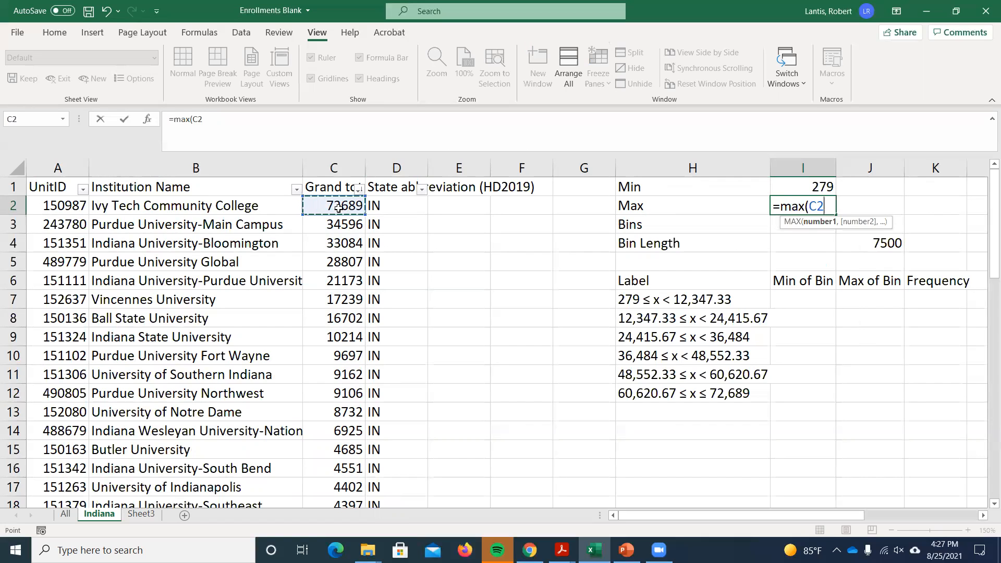
key("ctrl+shift+Down")
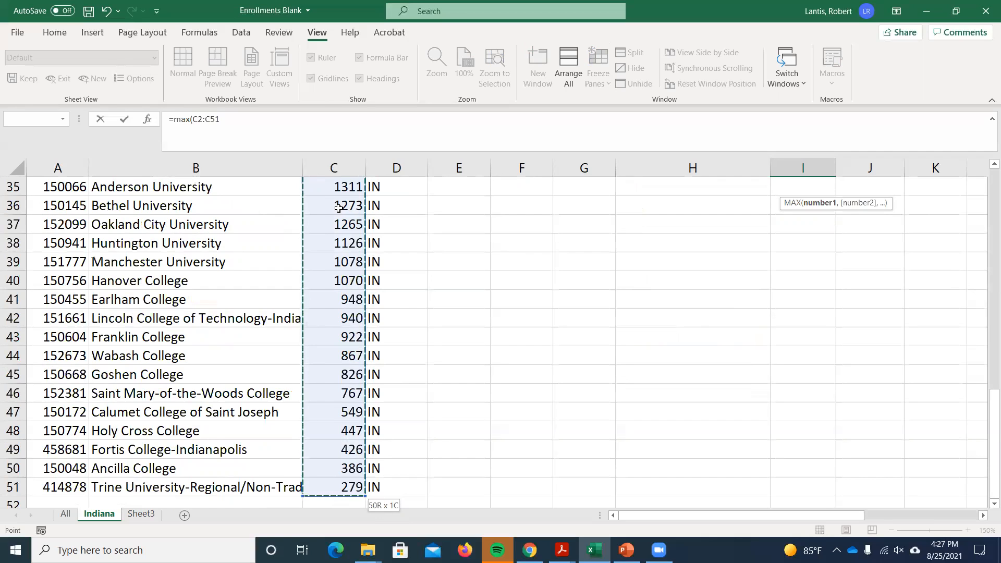
key("Return")
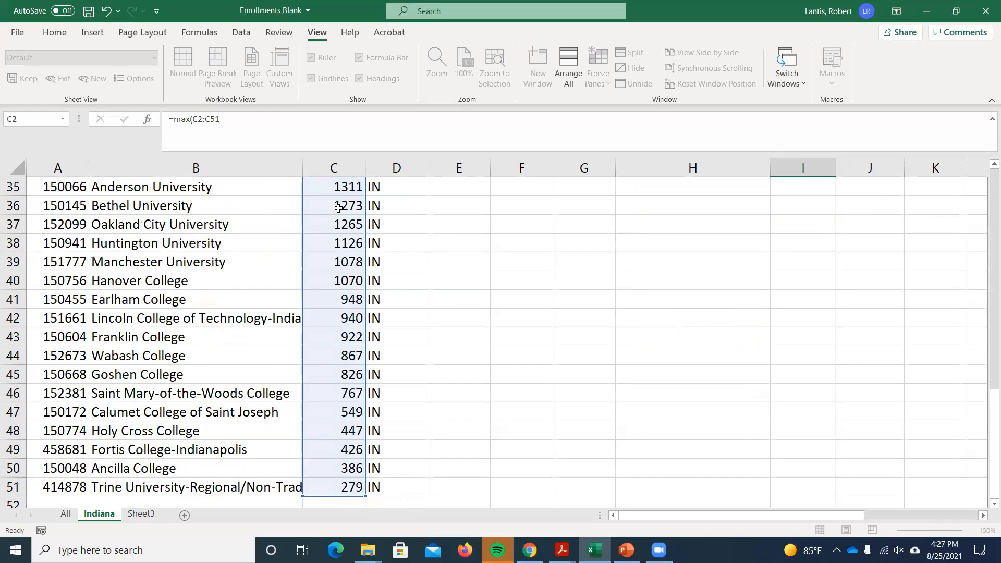
scroll(405, 233, "up", 1)
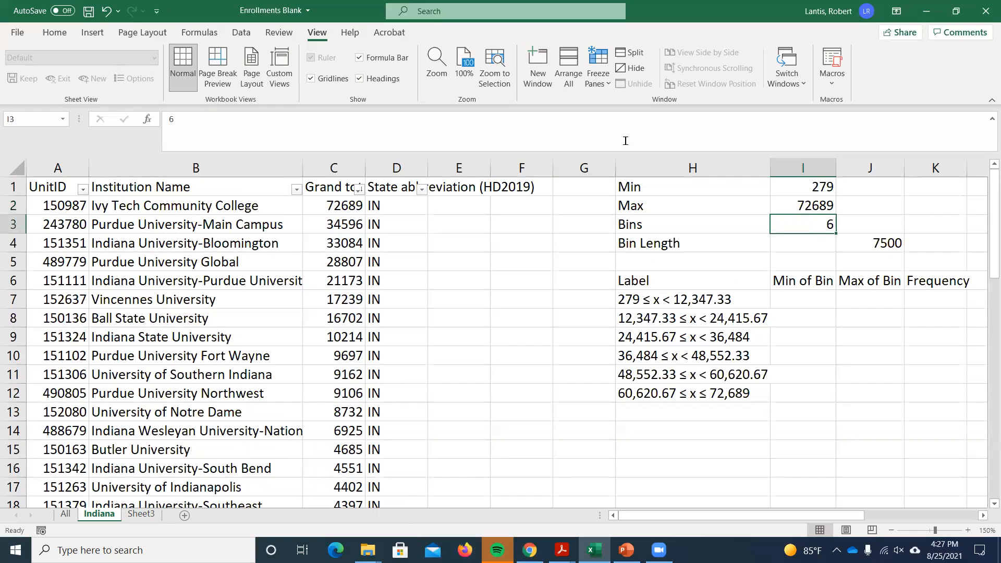
left_click(822, 205)
double_click(821, 205)
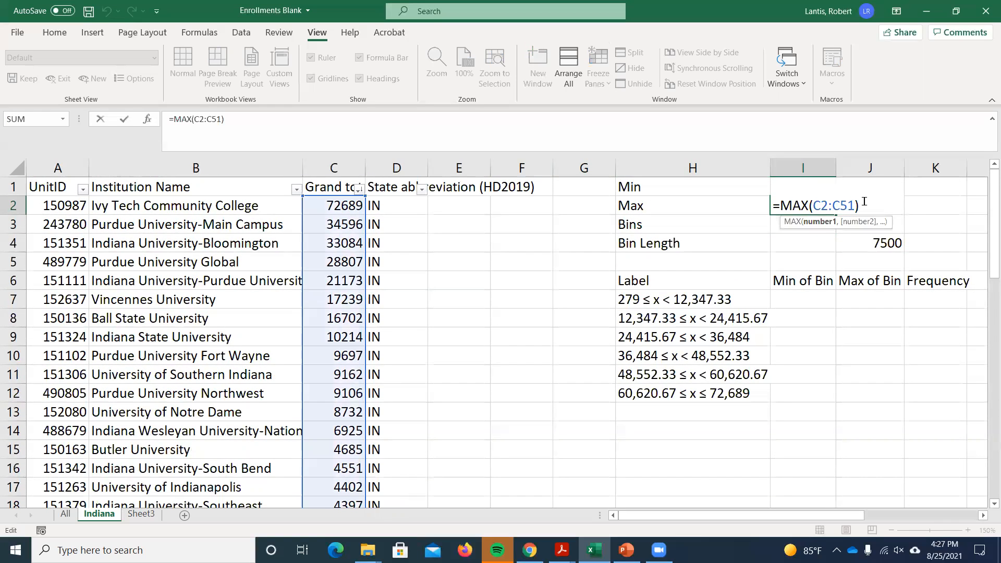
key("Return")
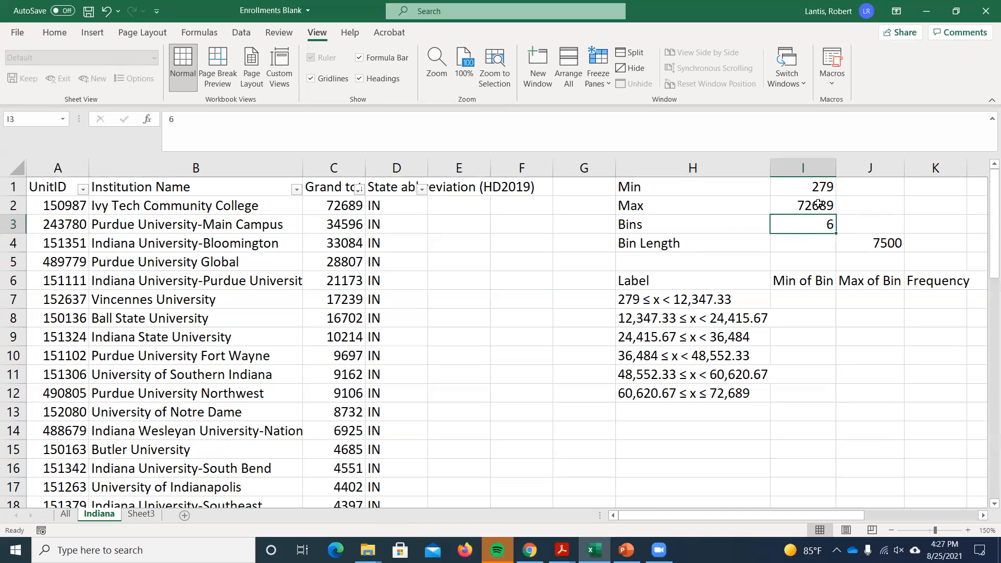
Enter the Bin Length formula =I2-I1/I3 in I4.
left_click(803, 238)
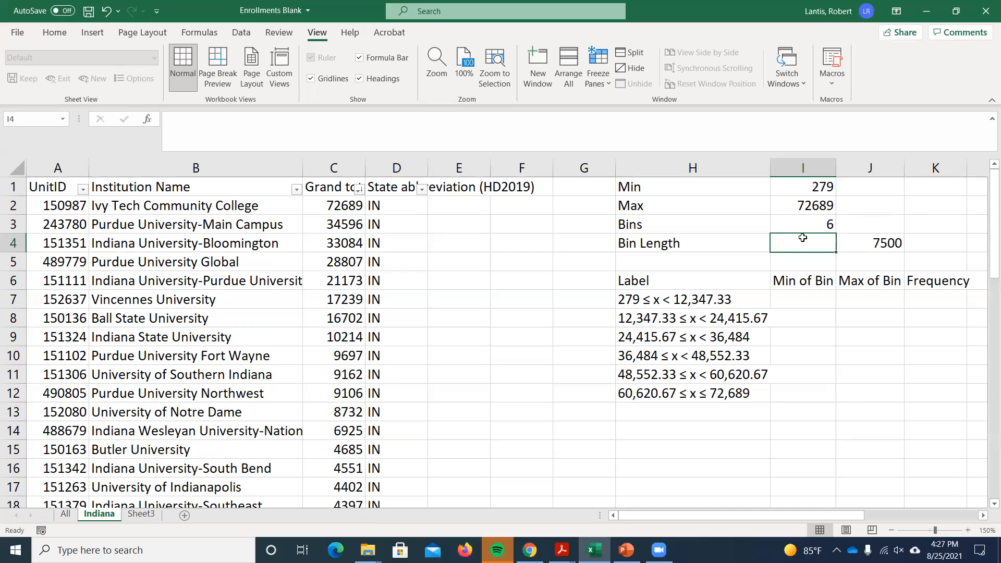
type("=")
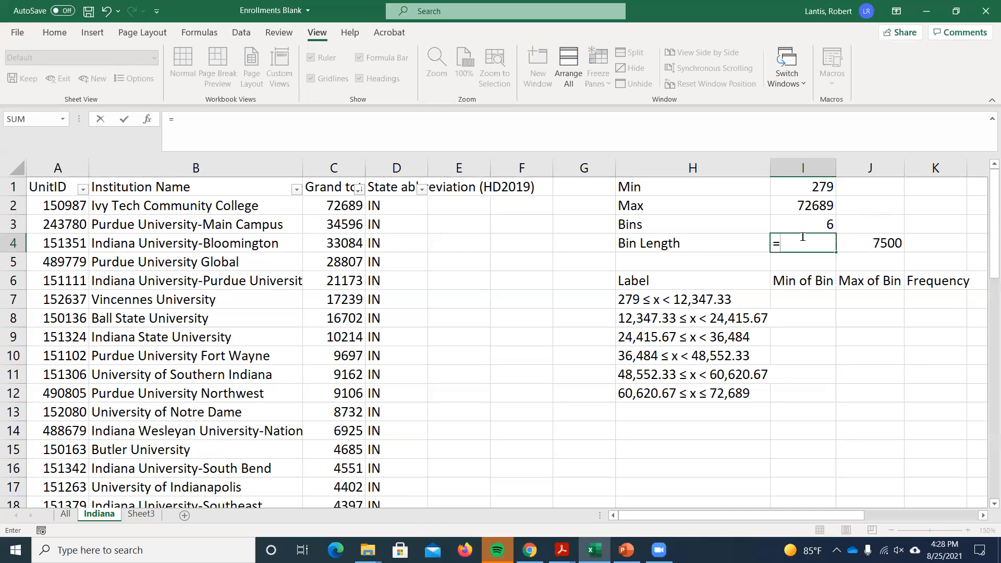
left_click(815, 208)
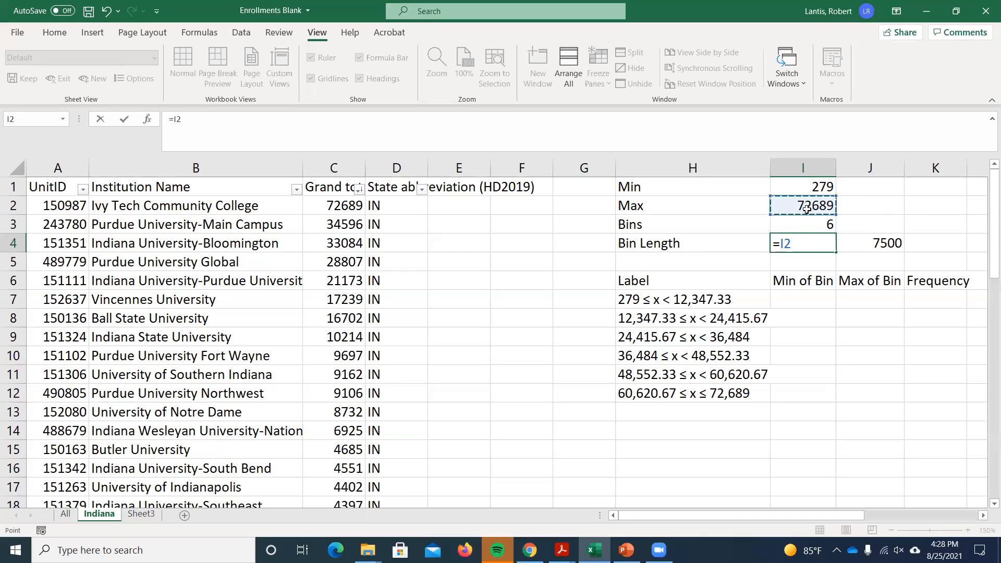
type("-")
left_click(807, 186)
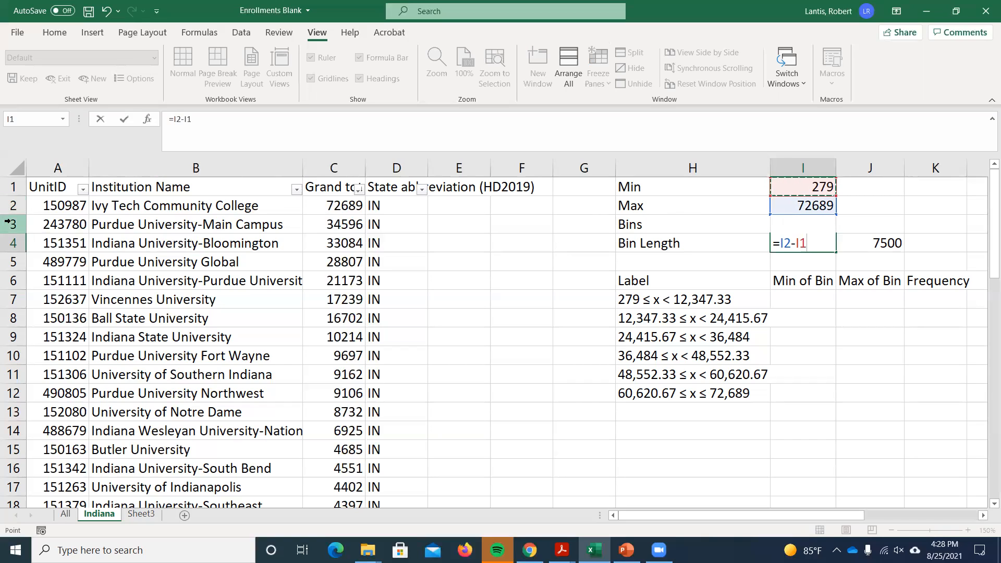
type("/I3")
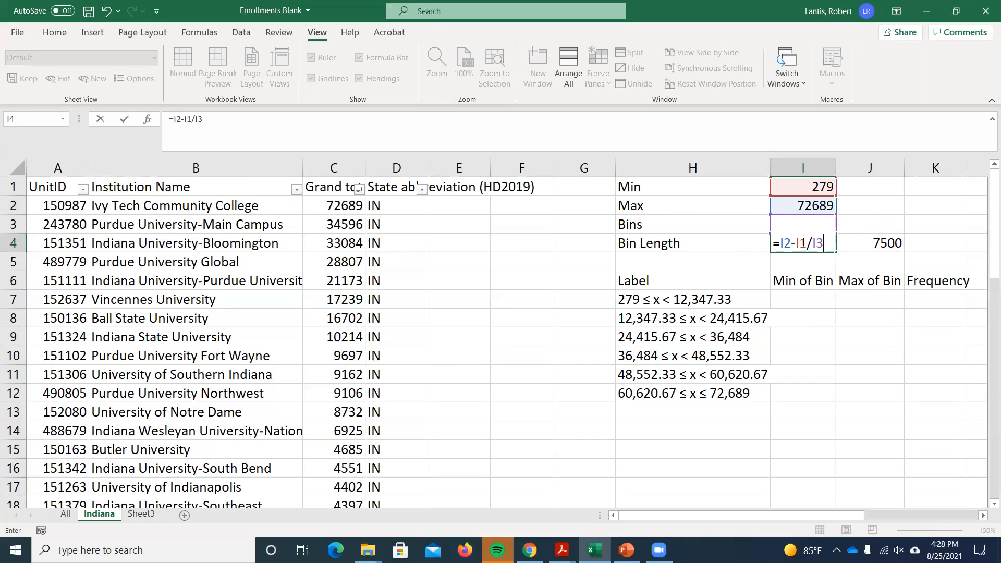
key("Return")
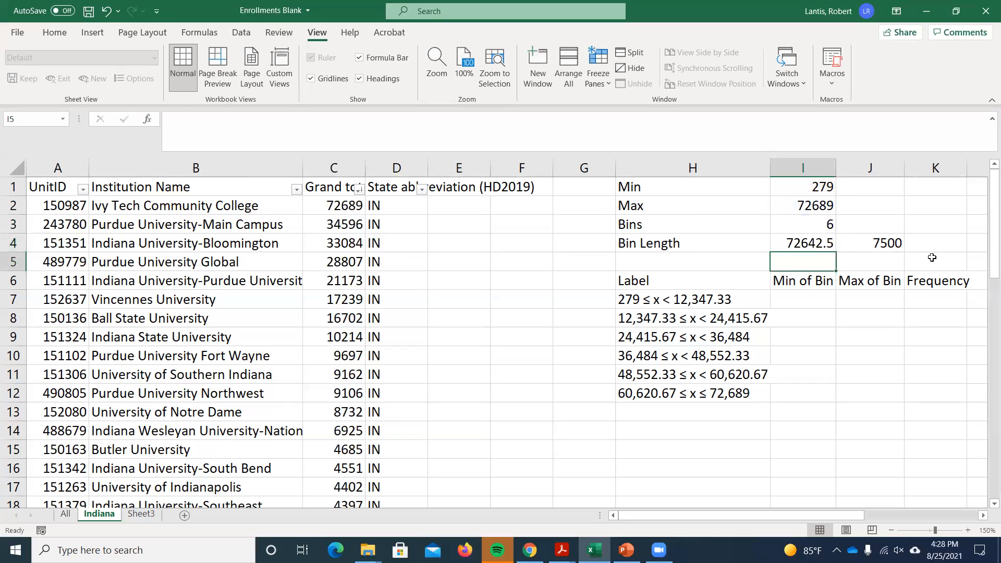
Correct the Bin Length formula in I4 to =(I2-I1)/I3 by enclosing the subtraction in parentheses.
left_click(817, 236)
double_click(817, 236)
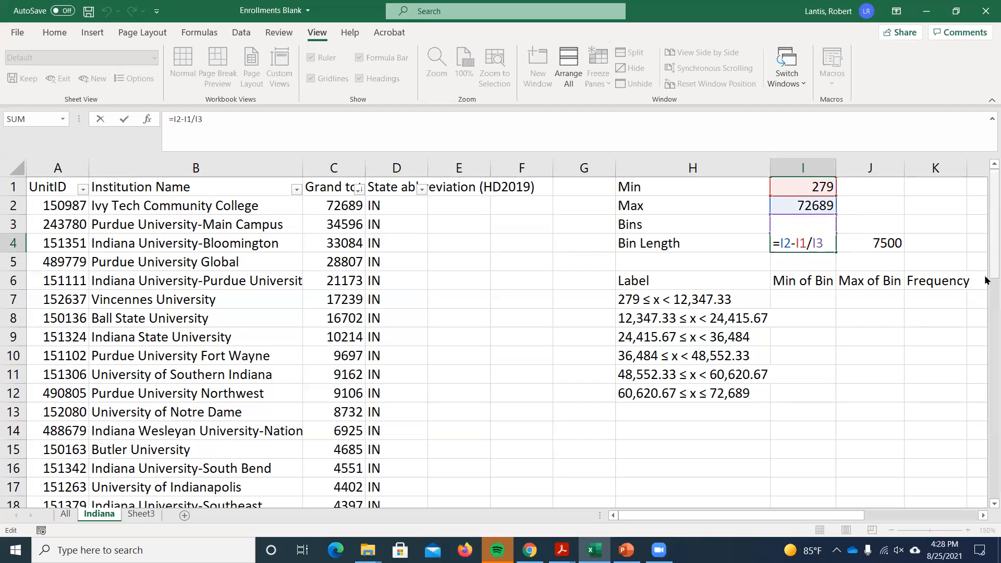
left_click(808, 244)
type(")")
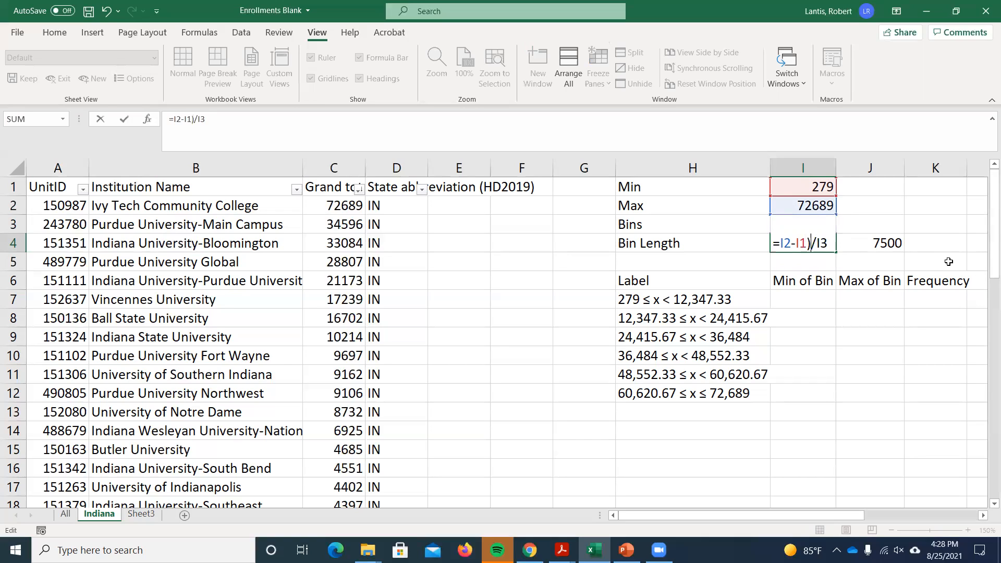
left_click(776, 244)
type("(")
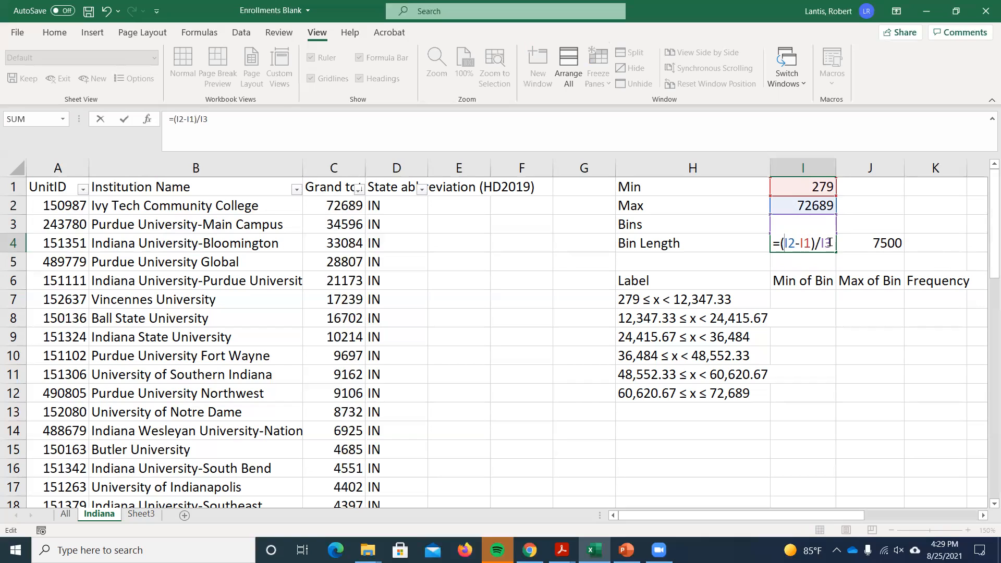
key("Return")
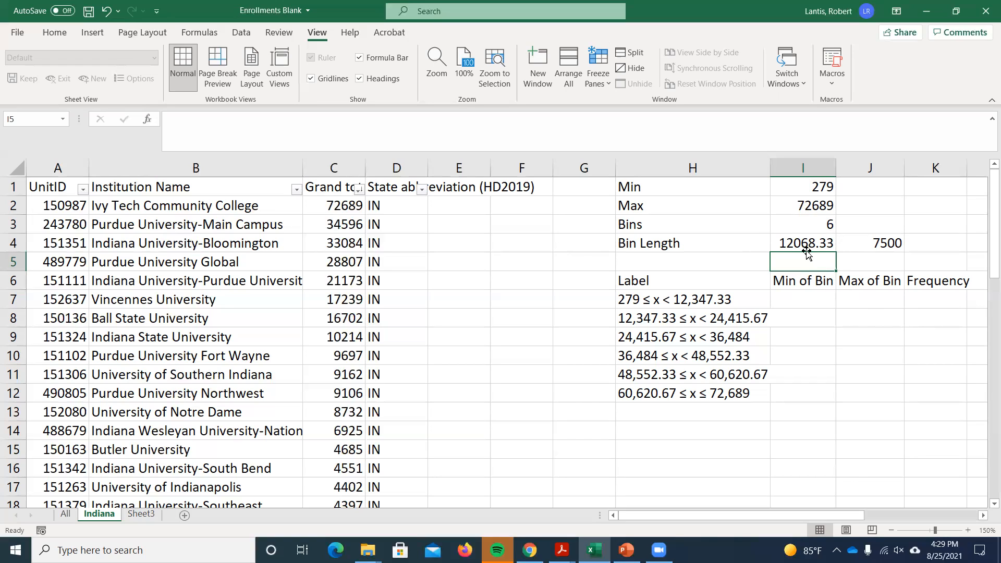
Autofit column H to its bin labels and look over the second bin table in columns M to P.
left_click(882, 241)
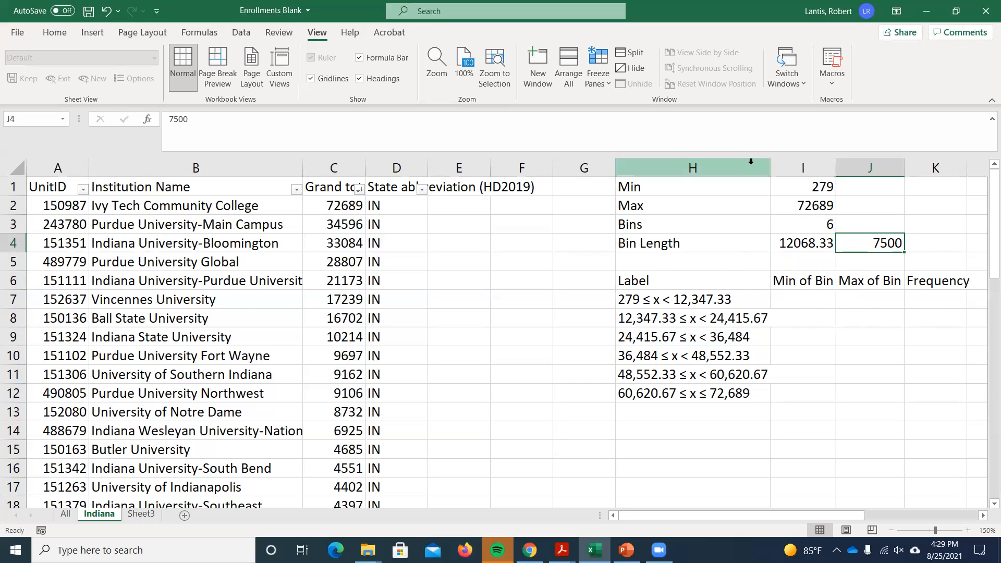
double_click(771, 168)
left_click_drag(818, 515, 870, 515)
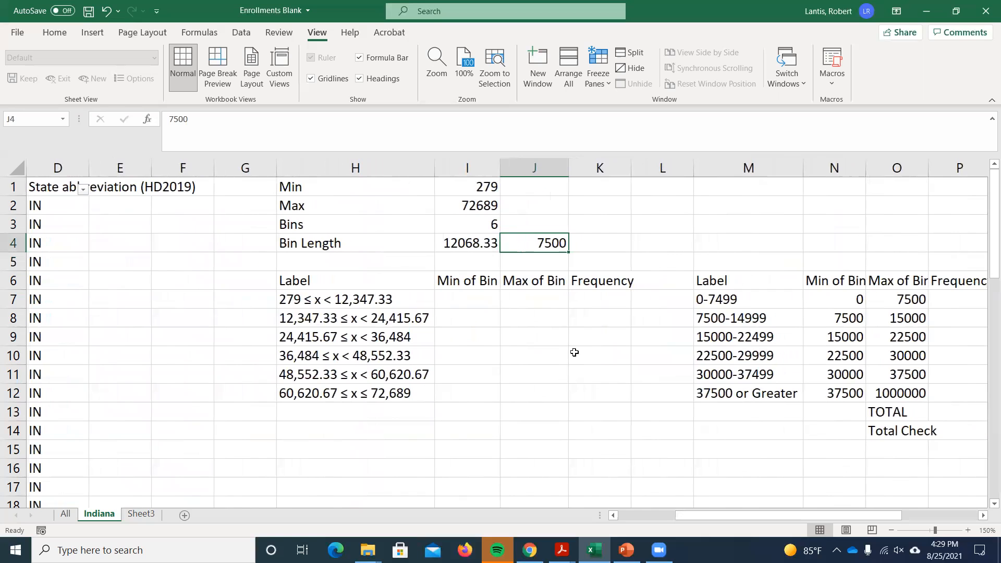
left_click_drag(730, 515, 723, 515)
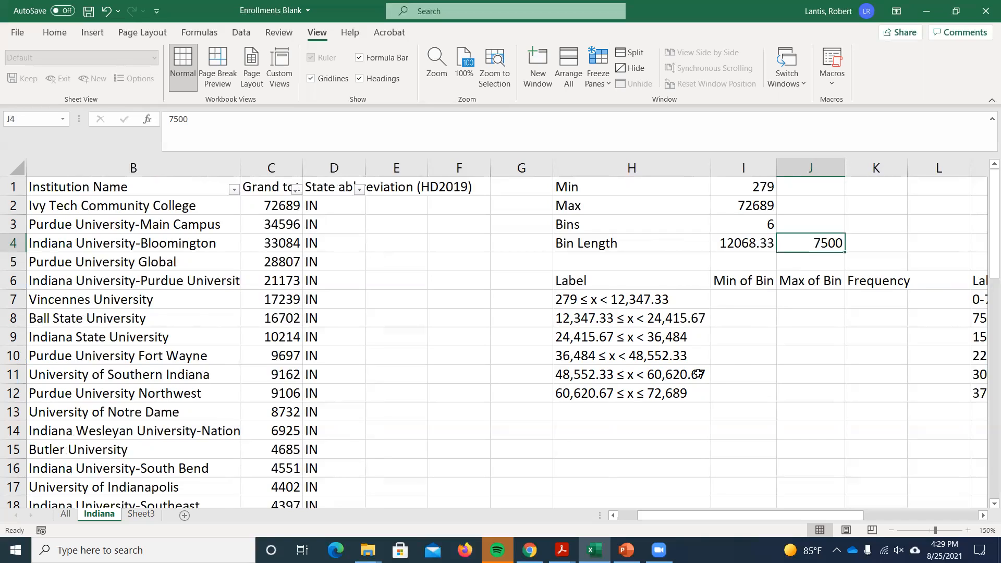
Set the first bin's minimum in I7 to the overall minimum with the formula =I1.
left_click(752, 303)
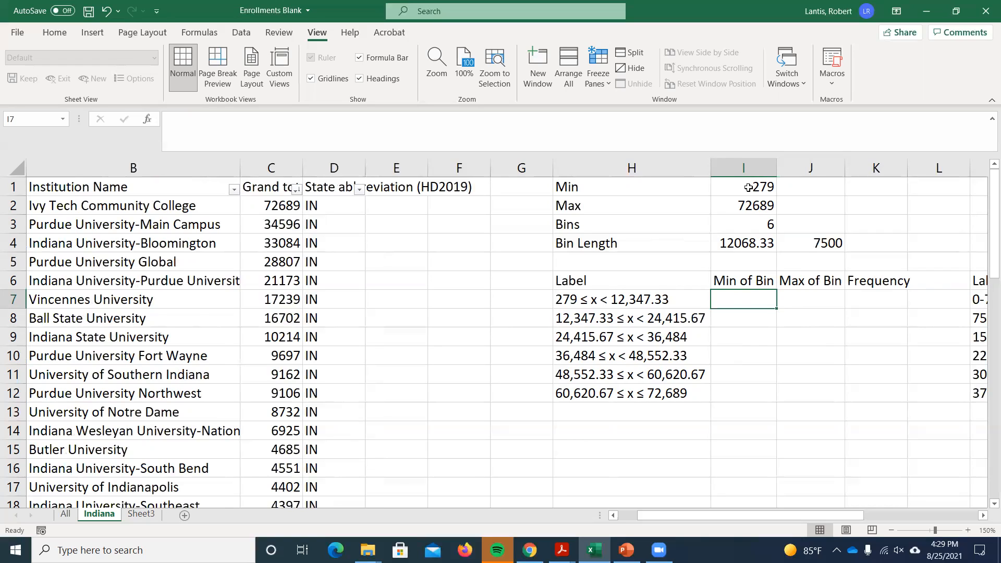
type("=")
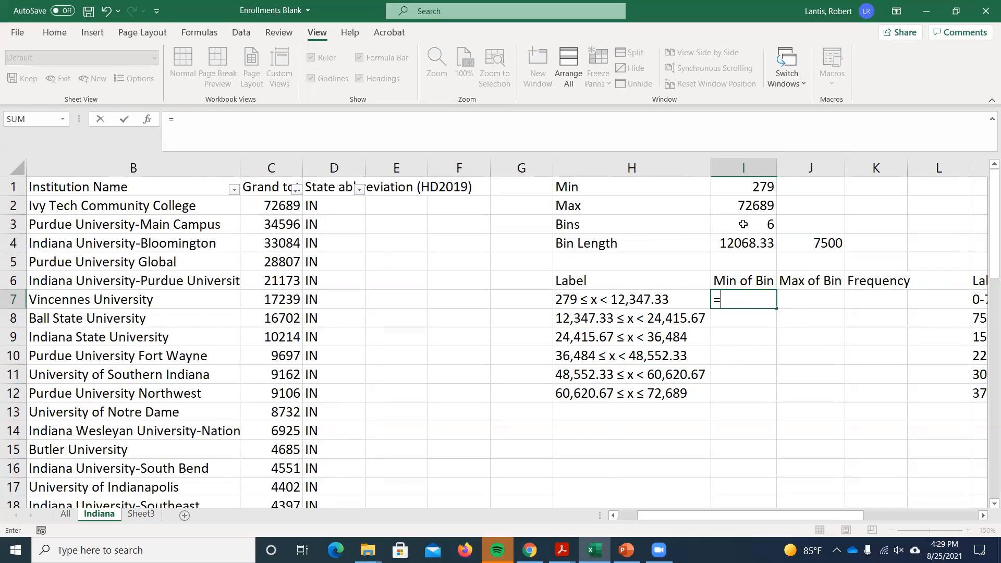
left_click(754, 186)
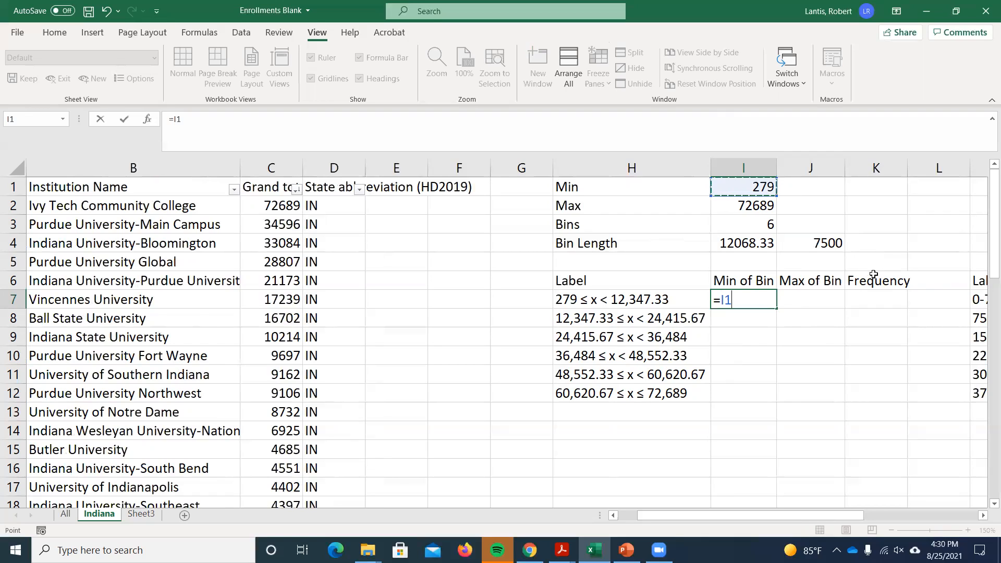
key("Return")
Calculate the first bin's maximum in J7 as its minimum plus the bin length, using =I7+I4.
left_click(782, 298)
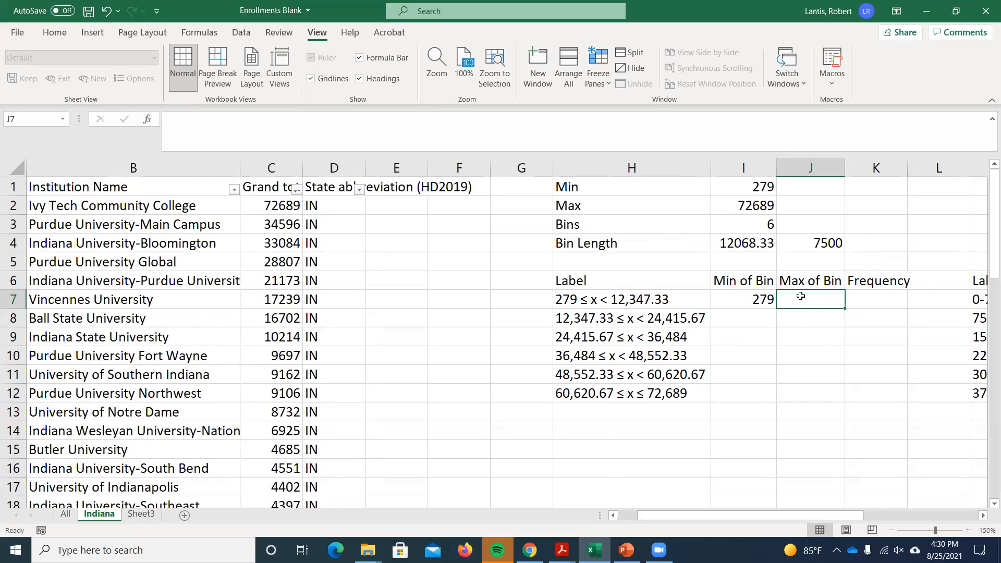
type("=")
left_click(752, 299)
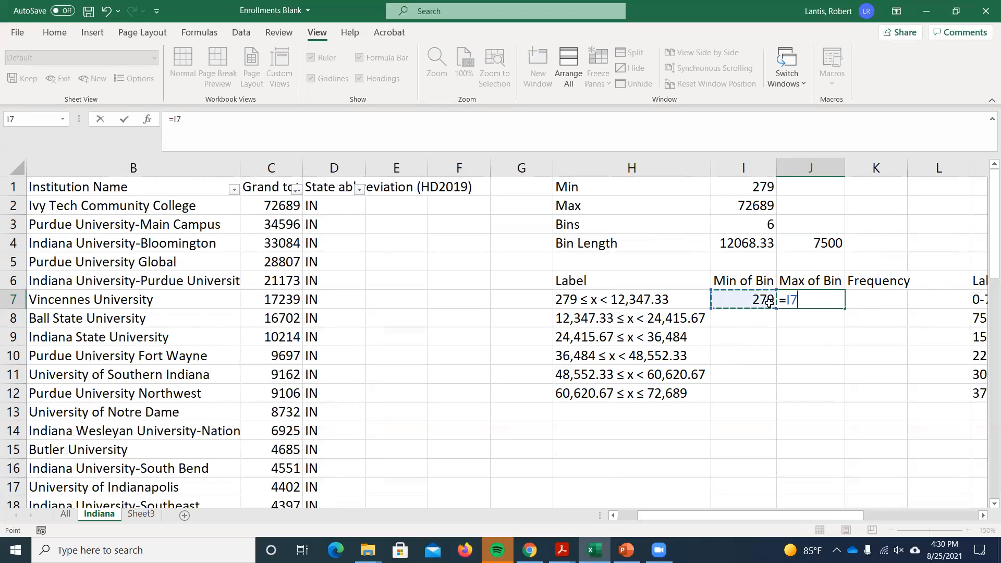
type("+")
left_click(744, 246)
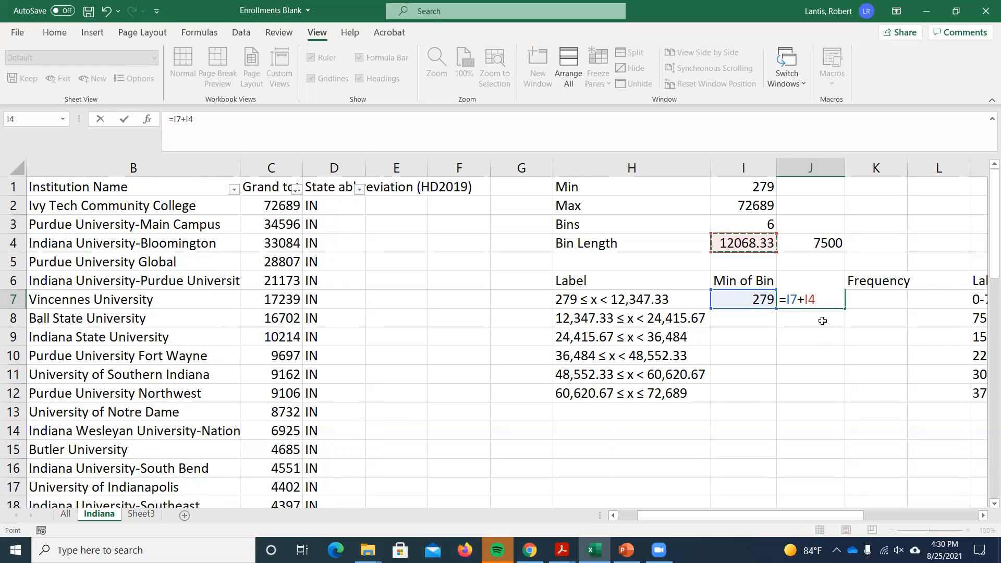
key("Return")
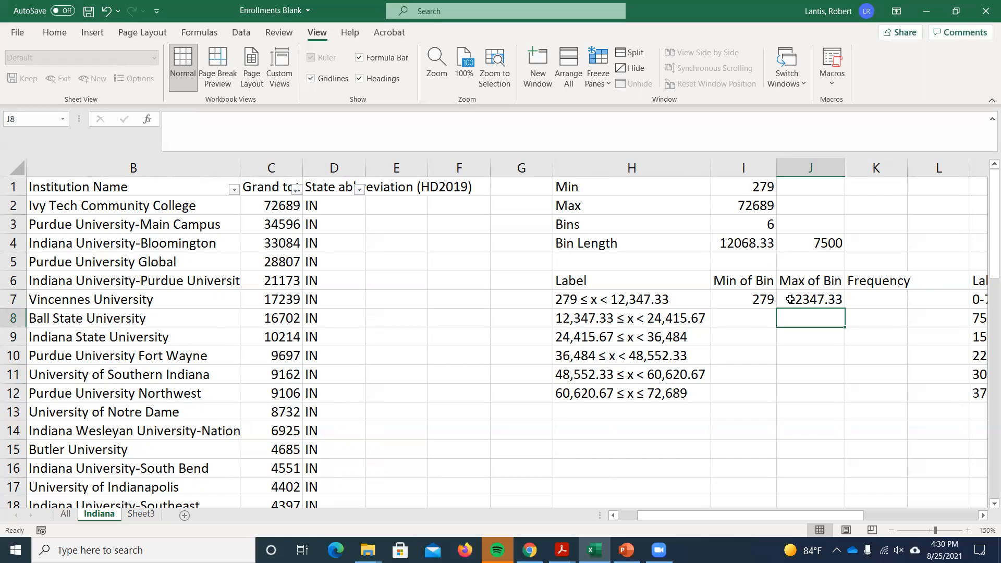
Set the second bin's minimum in I8 to the first bin's maximum with the formula =J7.
left_click(743, 318)
type("=")
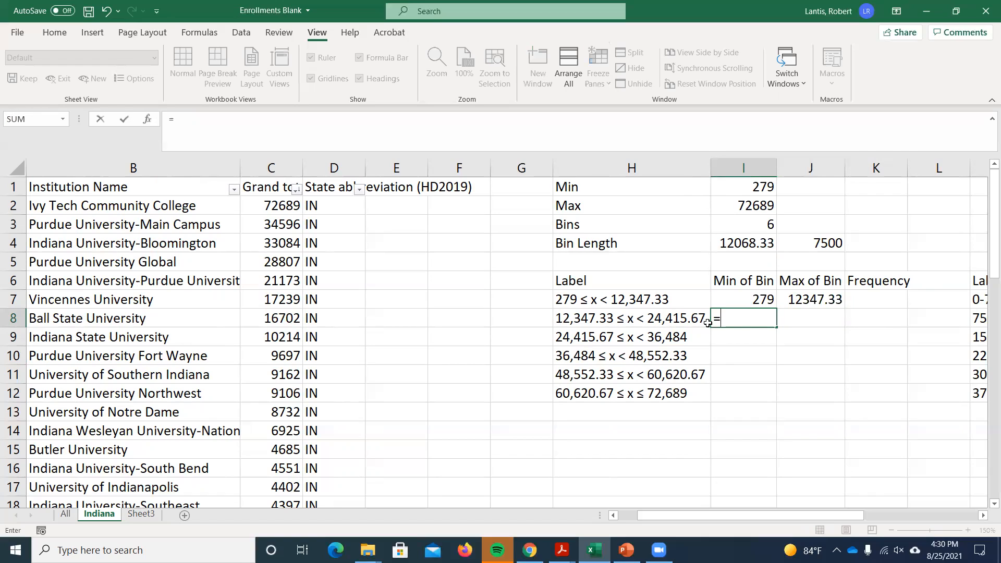
left_click(822, 302)
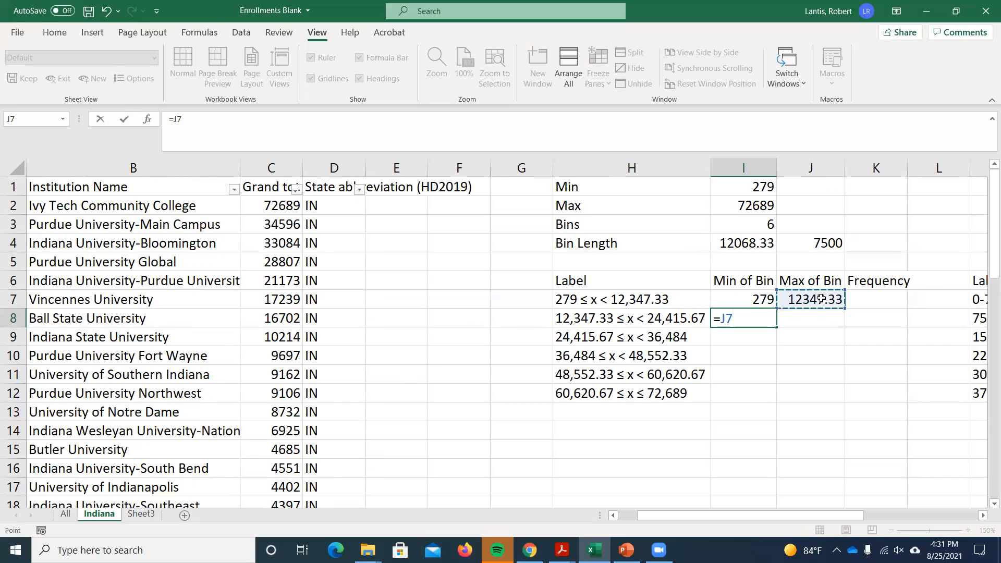
key("Return")
Calculate the second bin's maximum in J8 as its minimum plus the bin length, using =I8+I4.
left_click(827, 316)
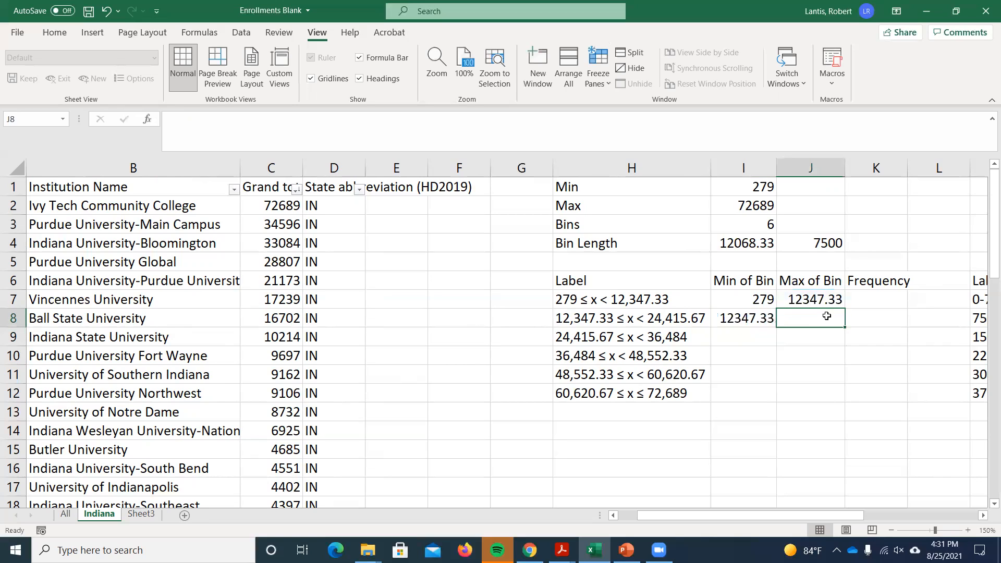
type("=")
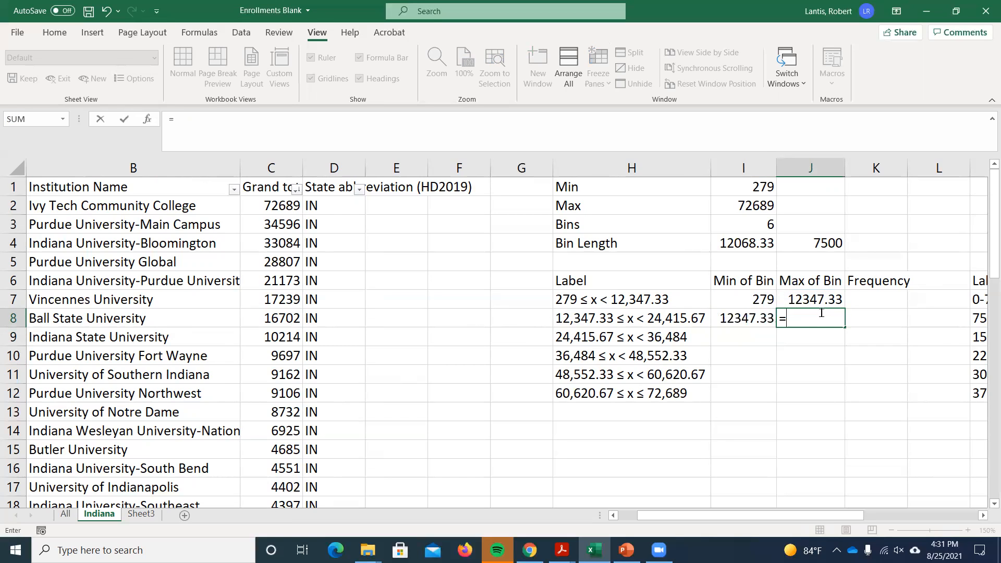
left_click(747, 320)
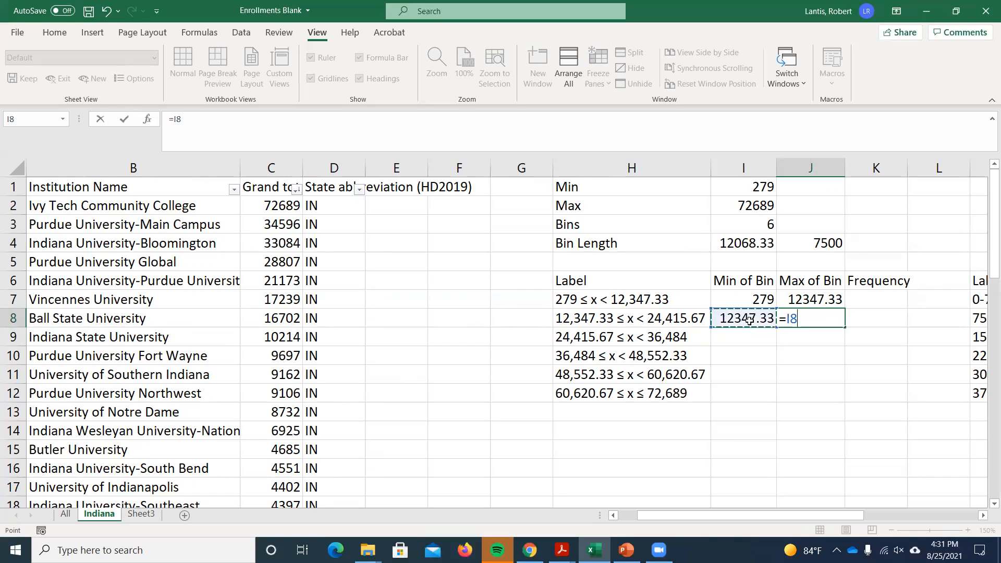
type("+")
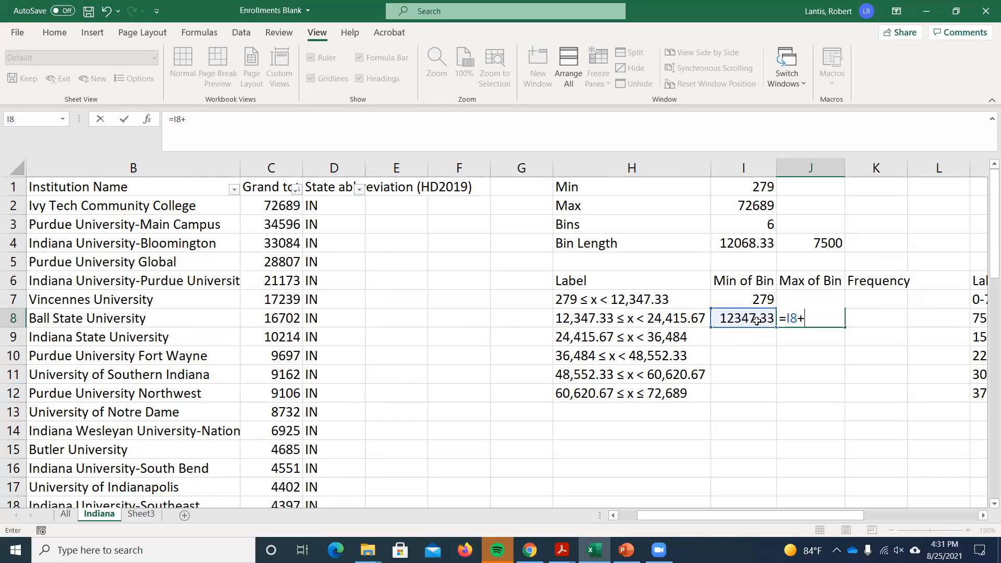
left_click(744, 244)
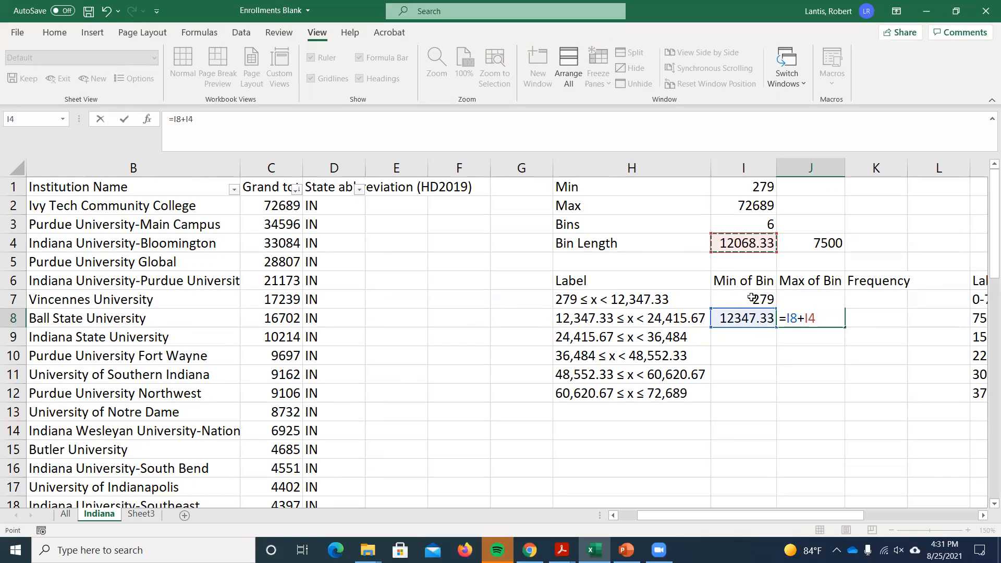
key("Return")
Examine the Bin Length formula in I4 and the cells it references.
left_click_drag(748, 318, 821, 318)
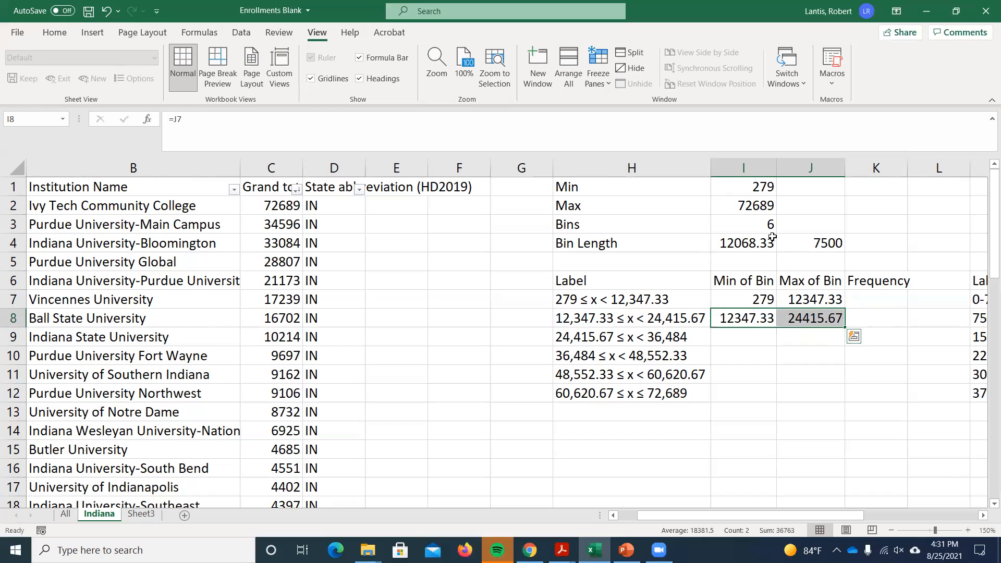
double_click(742, 243)
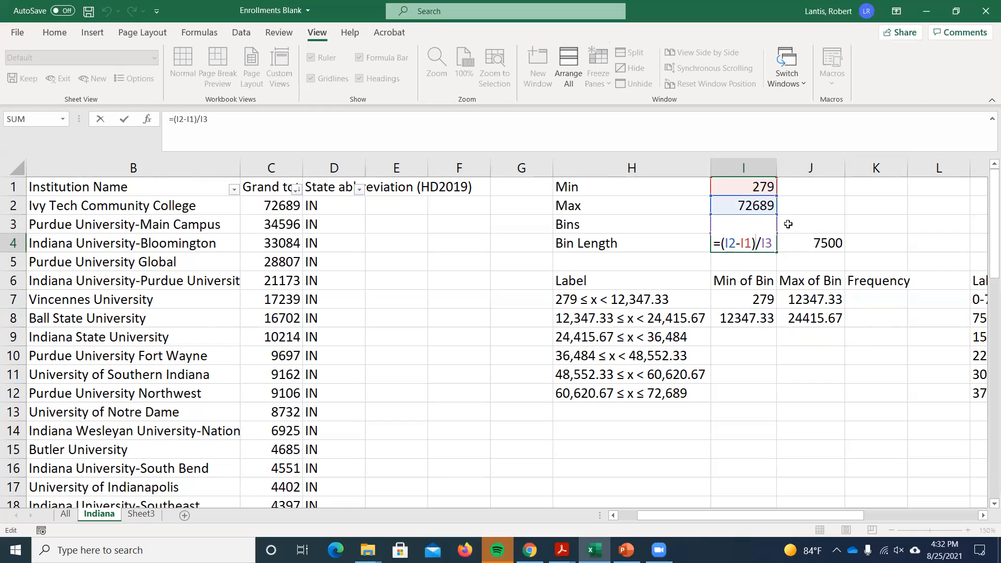
key("Return")
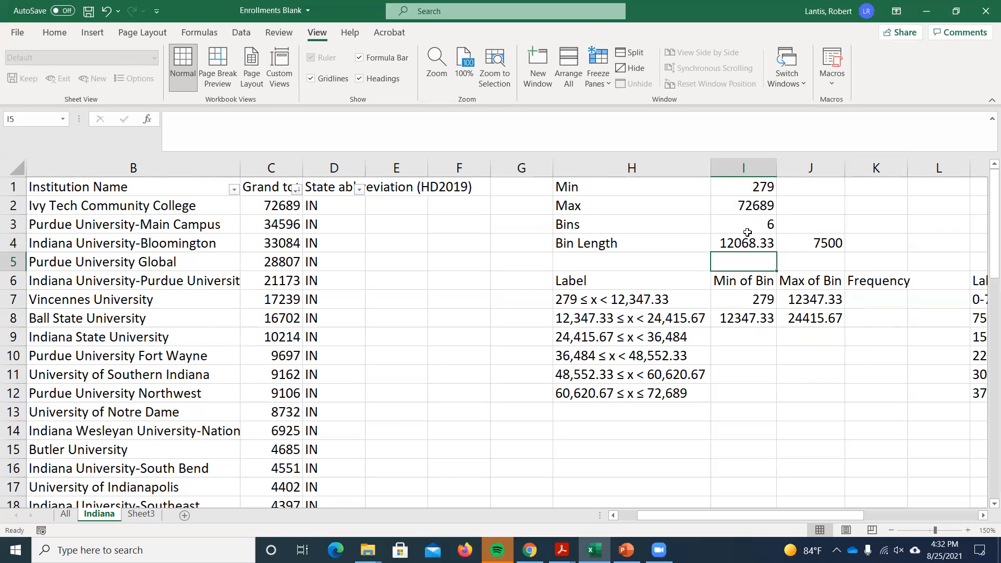
double_click(744, 243)
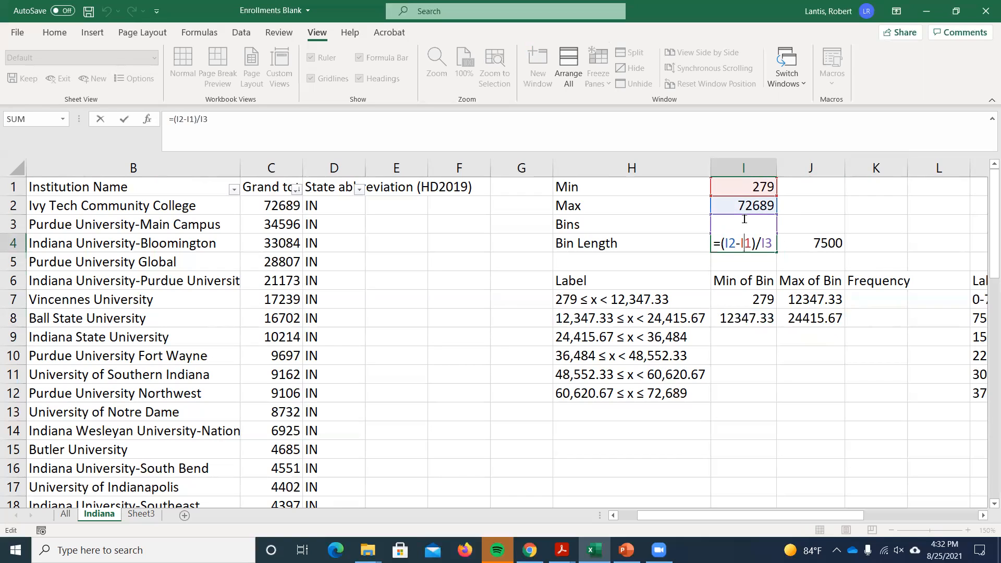
key("Return")
Test the number of bins in I3 with 8 and 12 before restoring it to 6.
left_click(745, 219)
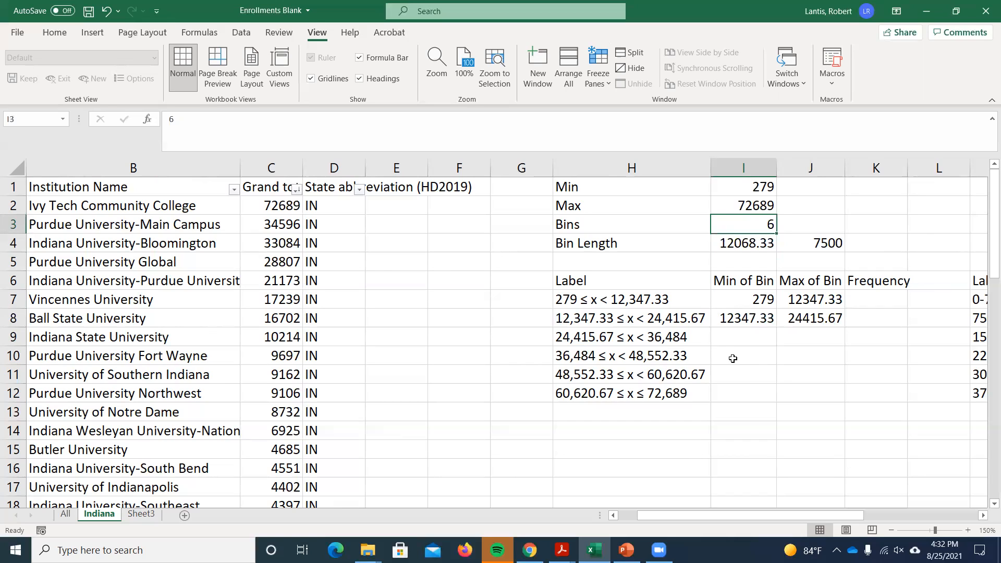
type("8")
key("Return")
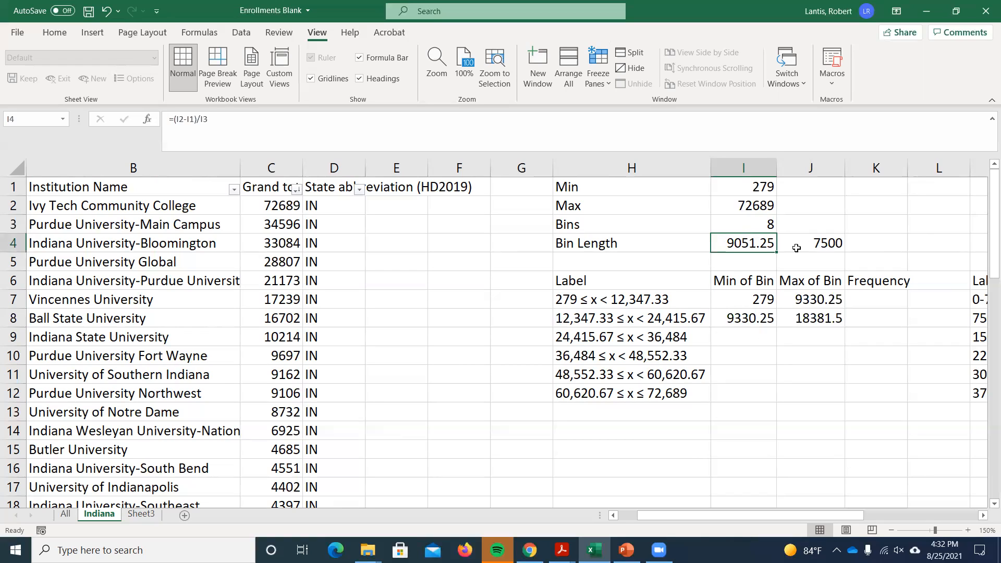
left_click(757, 226)
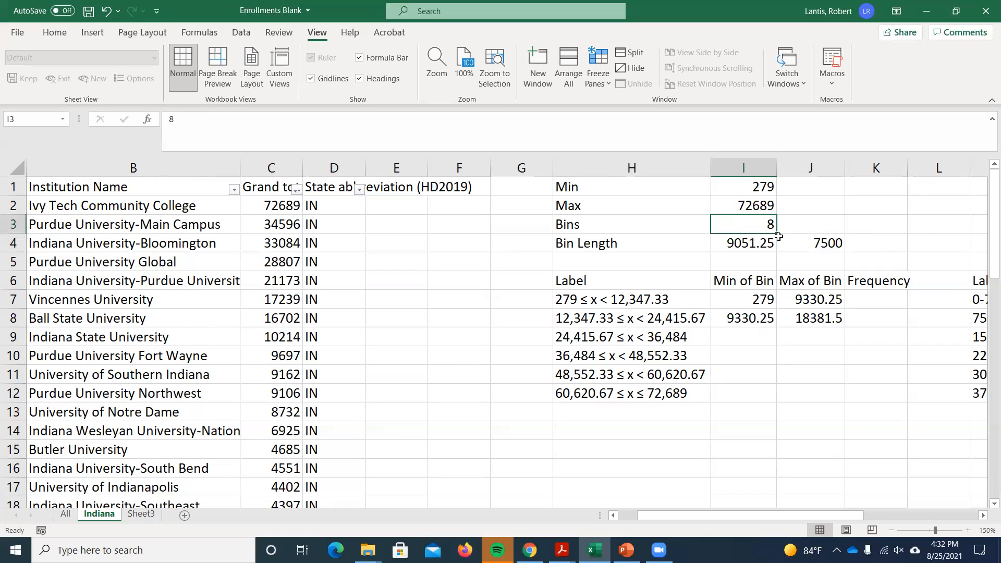
type("12")
key("Return")
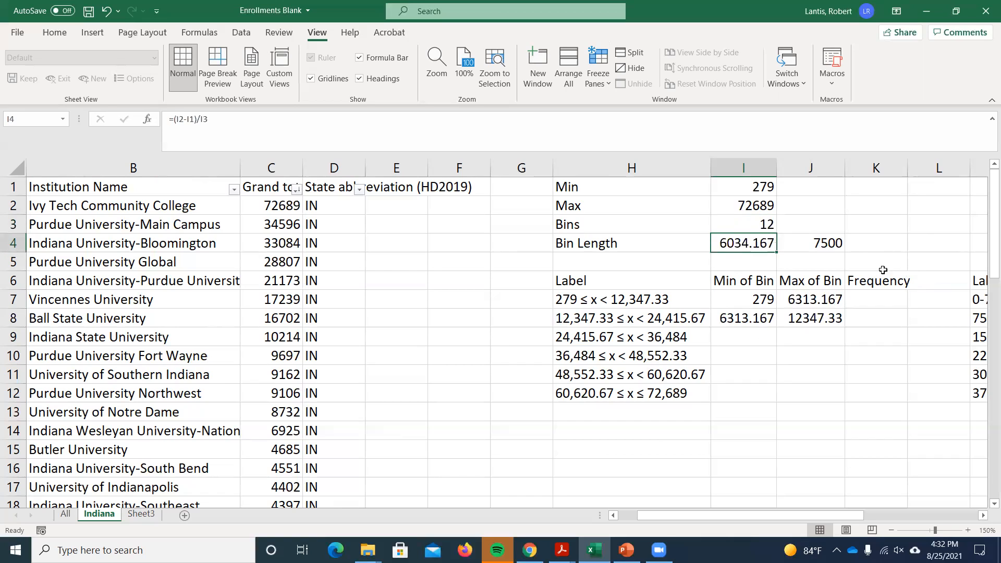
left_click(734, 228)
type("6")
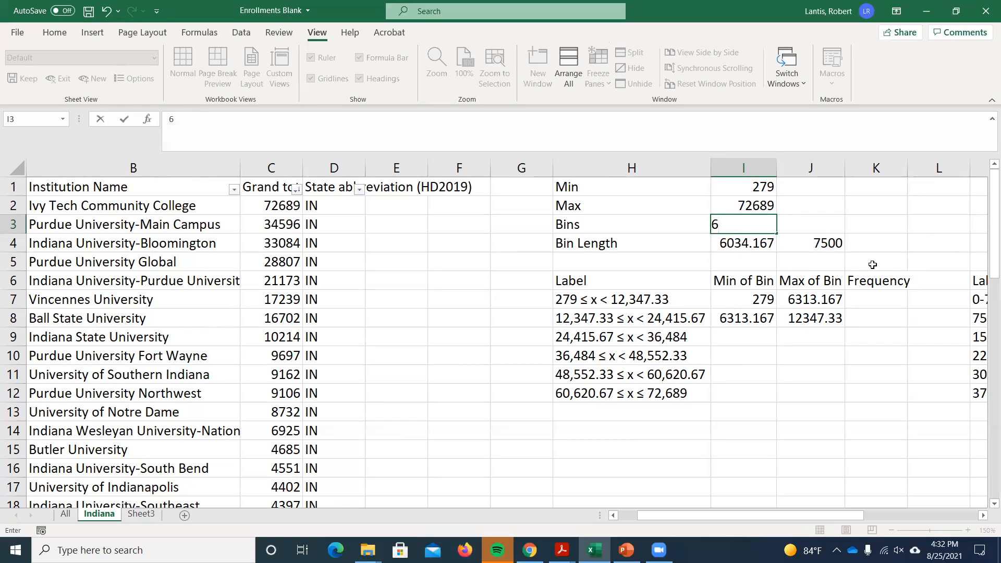
key("Return")
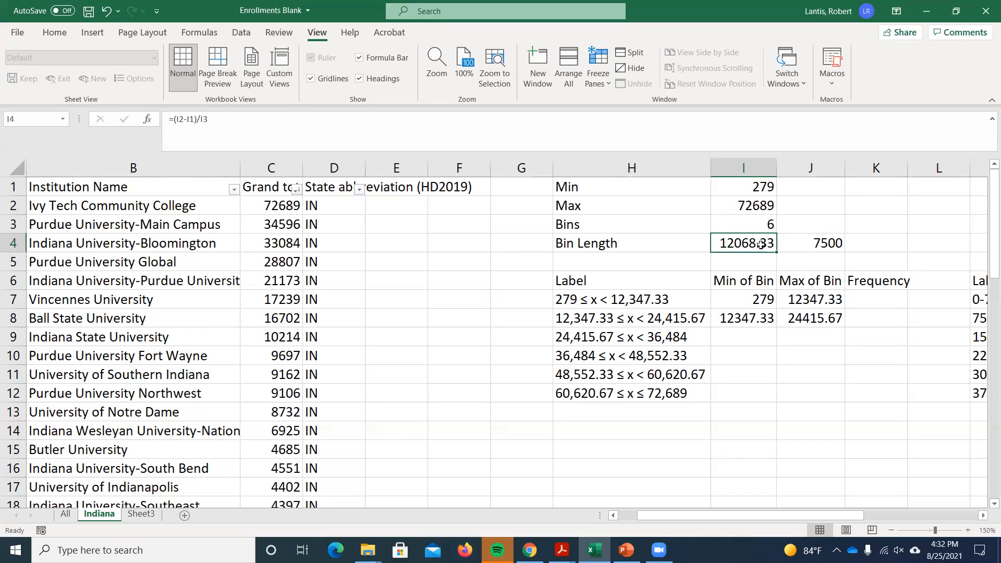
Try to fill the I8:J8 formulas down to row 12 and inspect the copied formula in J12.
left_click_drag(757, 316, 832, 321)
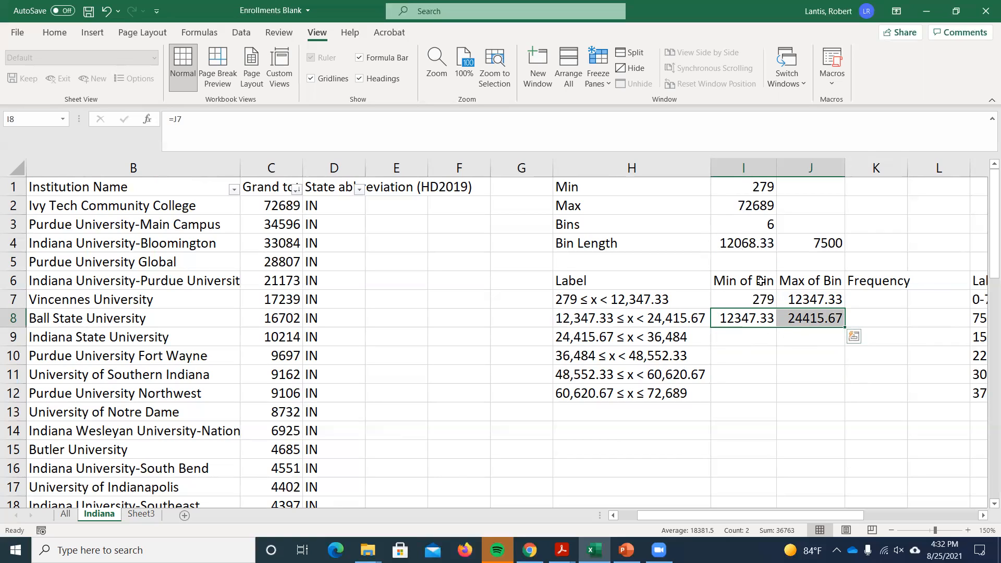
left_click_drag(844, 327, 827, 402)
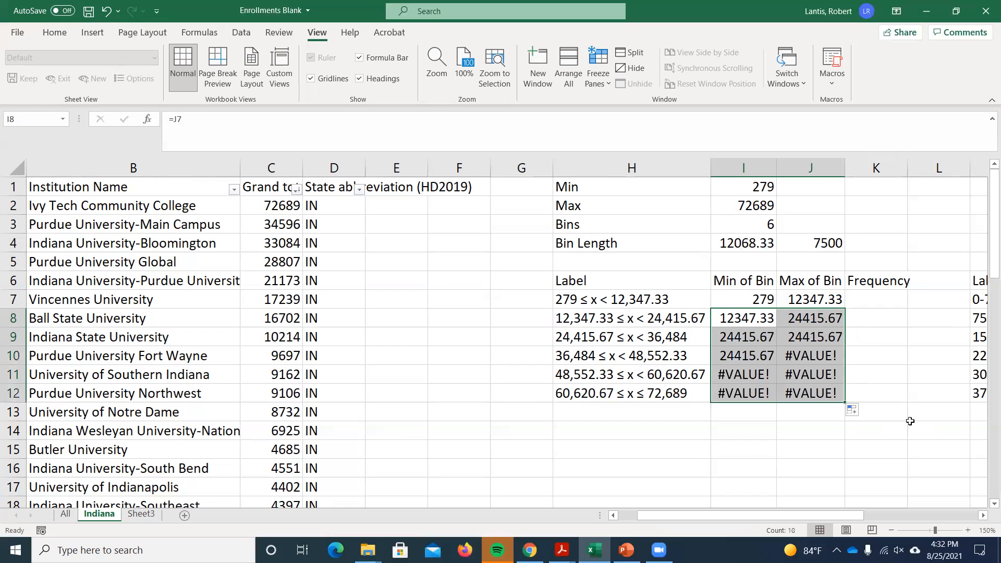
left_click(815, 391)
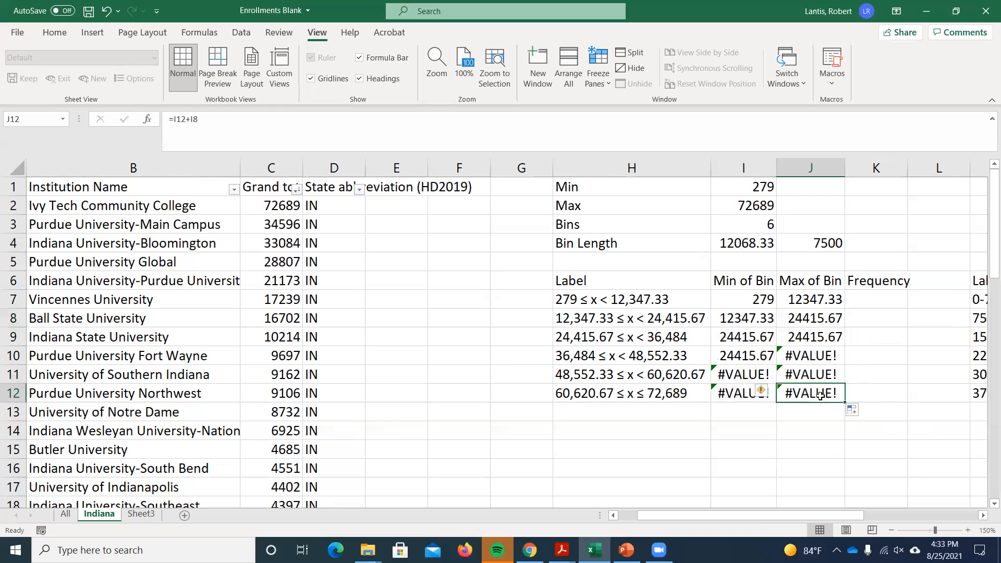
double_click(816, 395)
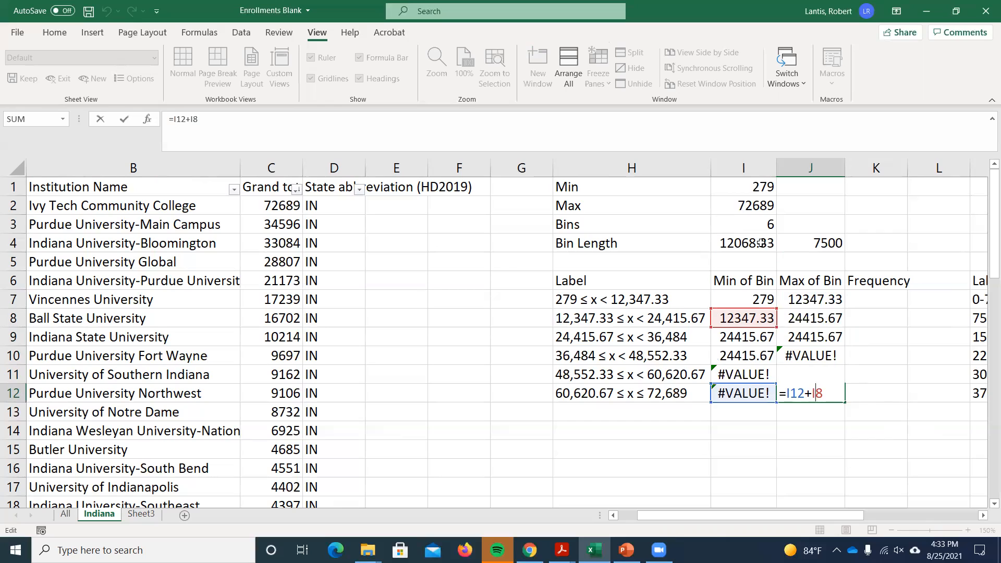
key("Return")
Make the bin length reference in J8 absolute so the formula is =I8+$I$4.
double_click(803, 318)
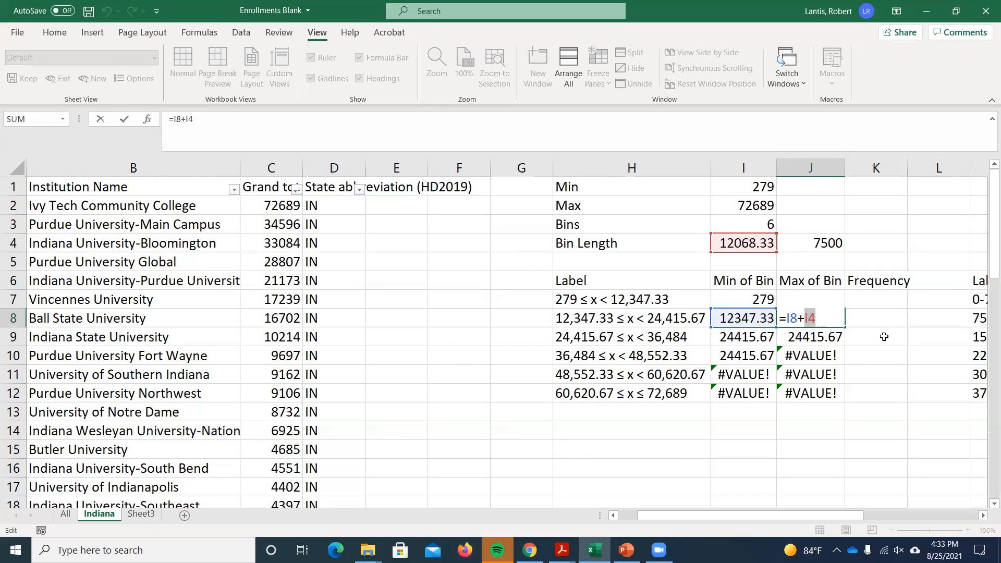
key("F4")
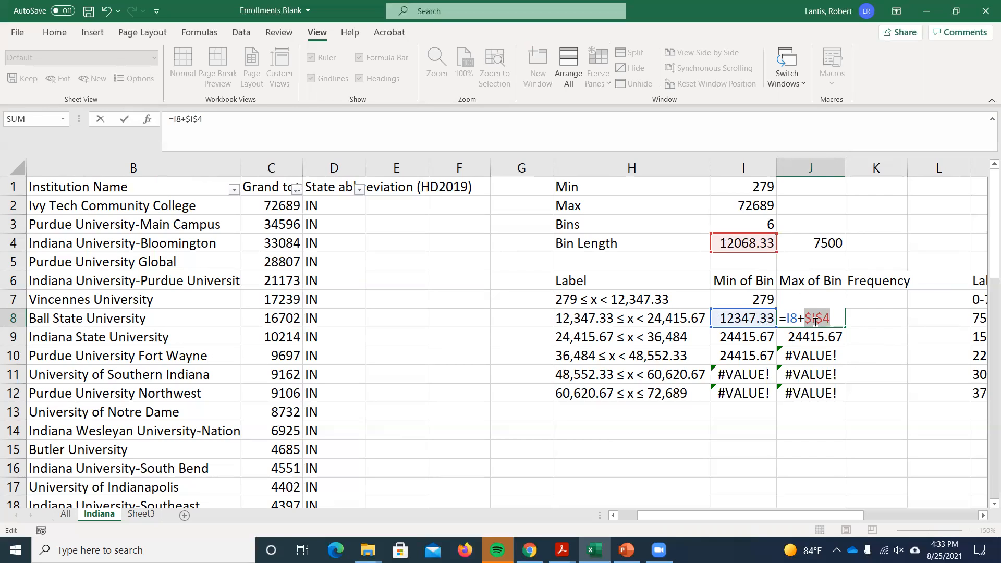
key("ctrl+Return")
Fill the I8:J8 formulas down to row 12 and inspect the copied formulas in J12 and I11.
left_click_drag(756, 315, 831, 397)
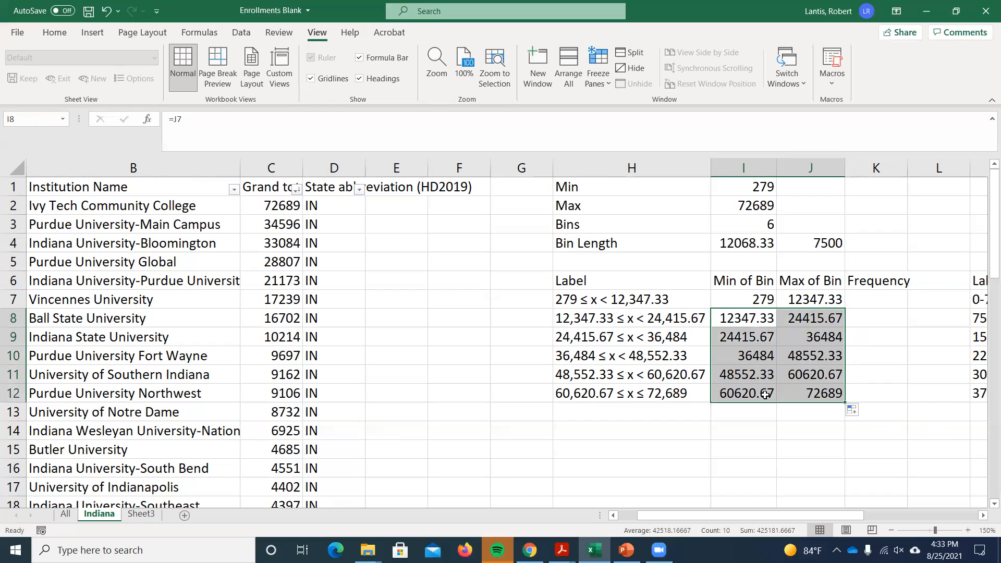
double_click(786, 393)
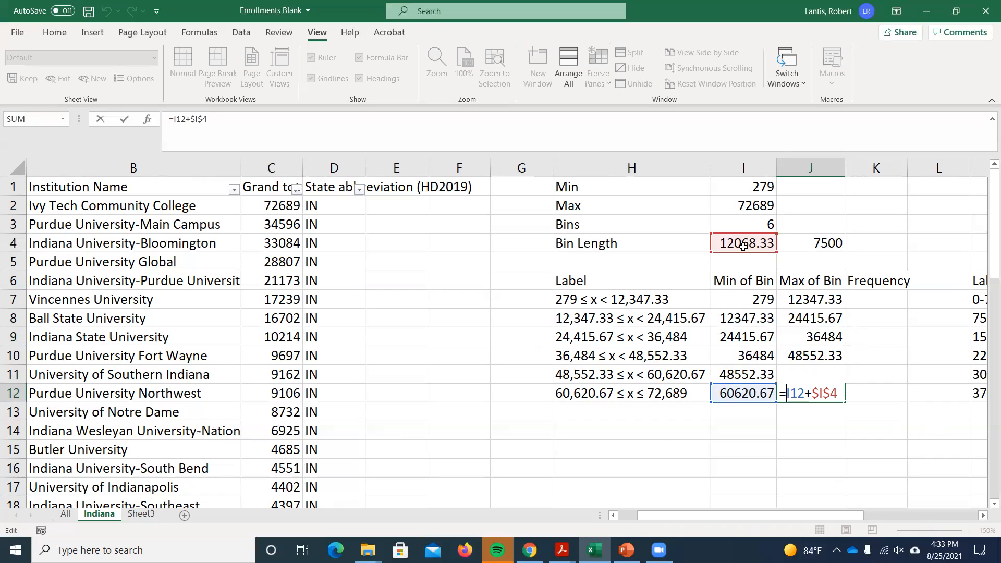
key("Return")
left_click(733, 375)
type("=J10")
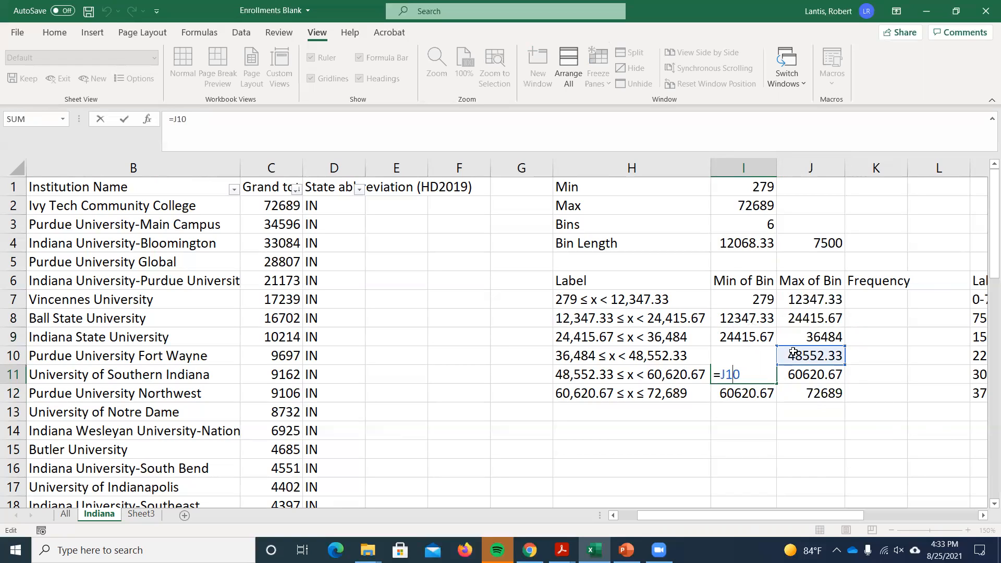
key("Return")
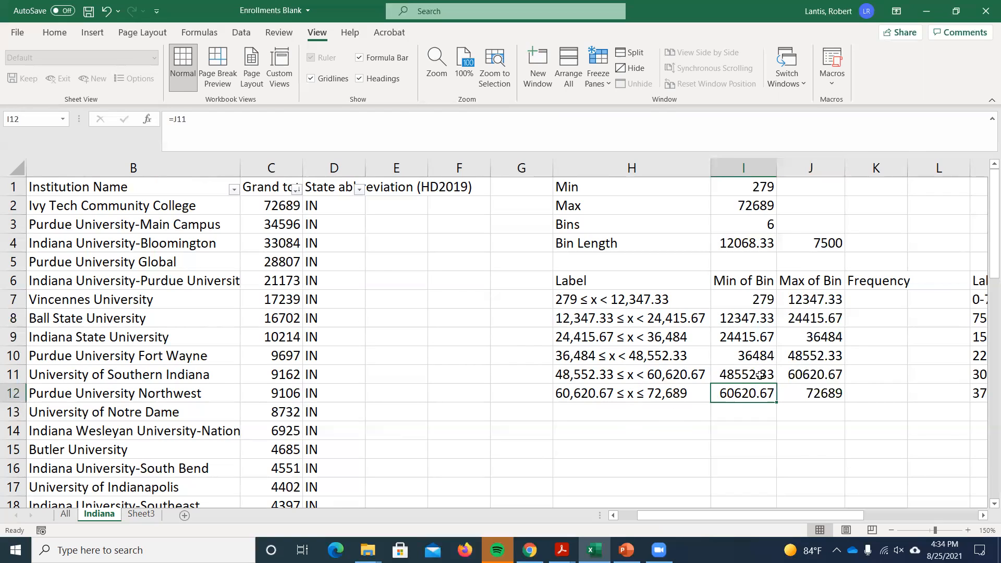
Undo the last fill of the bin limit formulas.
key("ctrl+z")
key("ctrl+z")
key("ctrl+z")
key("ctrl+q")
Remove the dollar signs from the bin length reference in J8 and reapply it as the absolute reference $I$4.
double_click(805, 319)
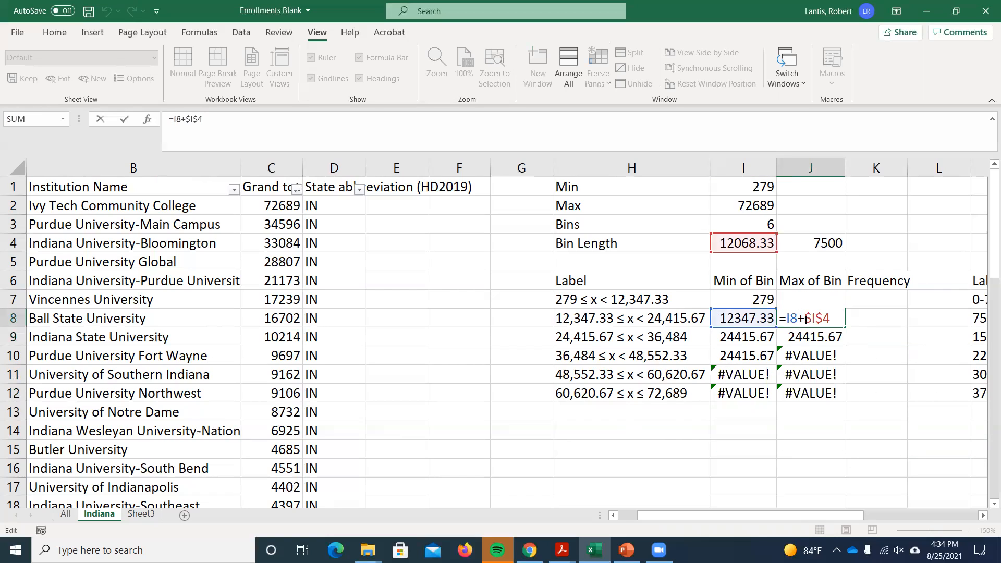
key("Delete")
key("Right")
key("Delete")
key("shift+Right")
key("shift+Right")
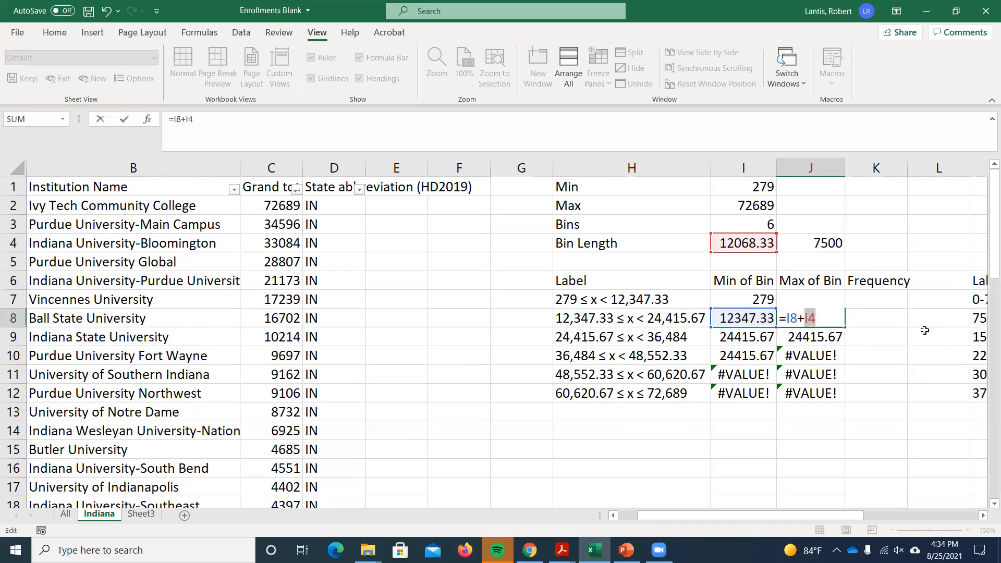
key("F4")
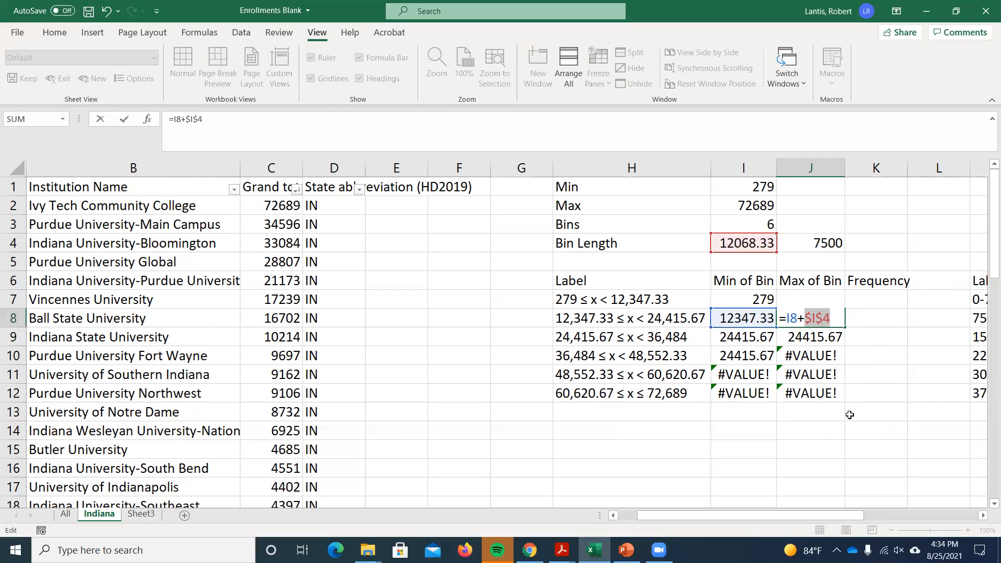
key("Return")
Clear the bin limits in I9:J12 and fill the I8:J8 formulas down to row 12.
left_click_drag(751, 317, 821, 386)
key("Delete")
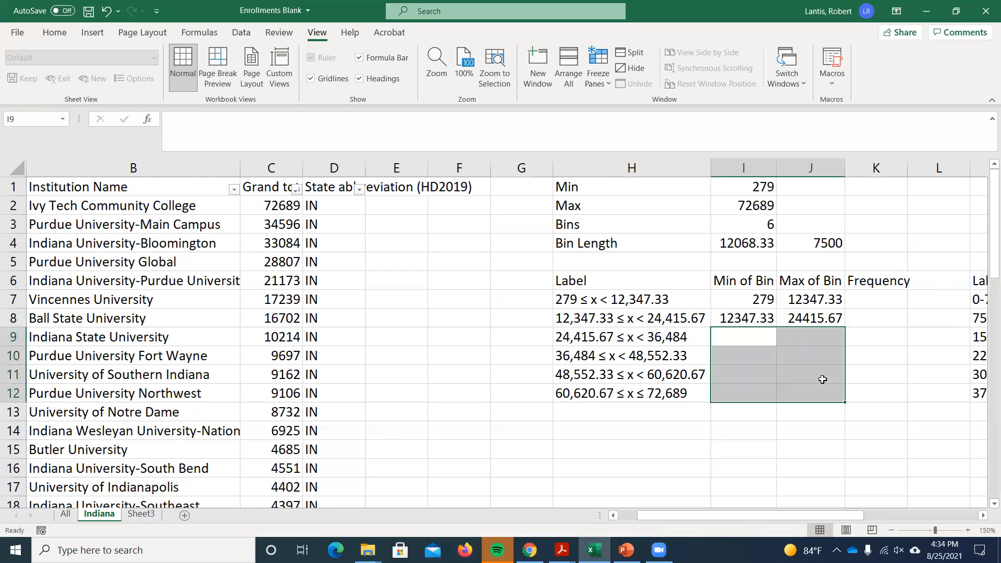
left_click_drag(741, 317, 841, 398)
Check the references in the J12 formula and bring the second bin table in columns M to O into view.
left_click(811, 395)
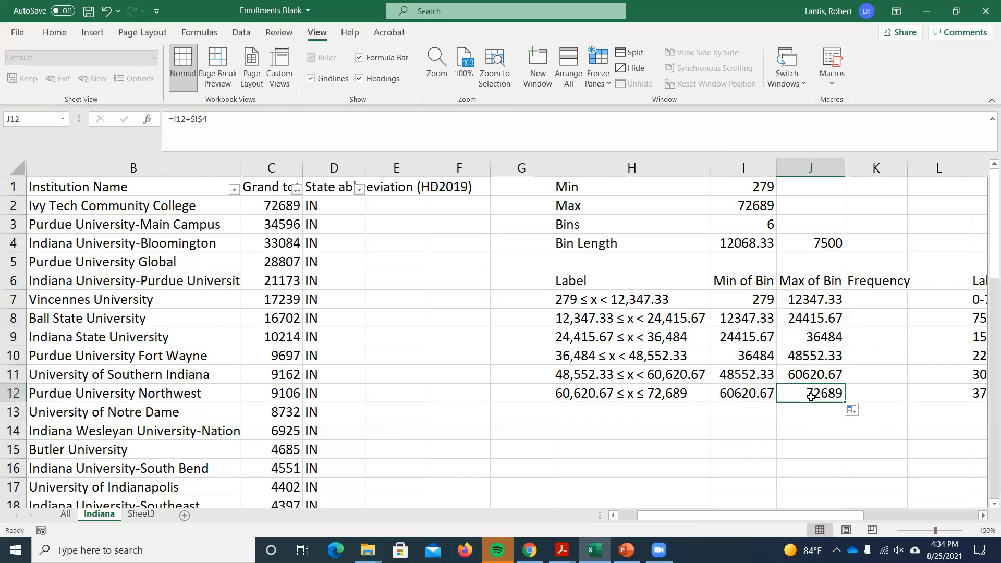
double_click(801, 396)
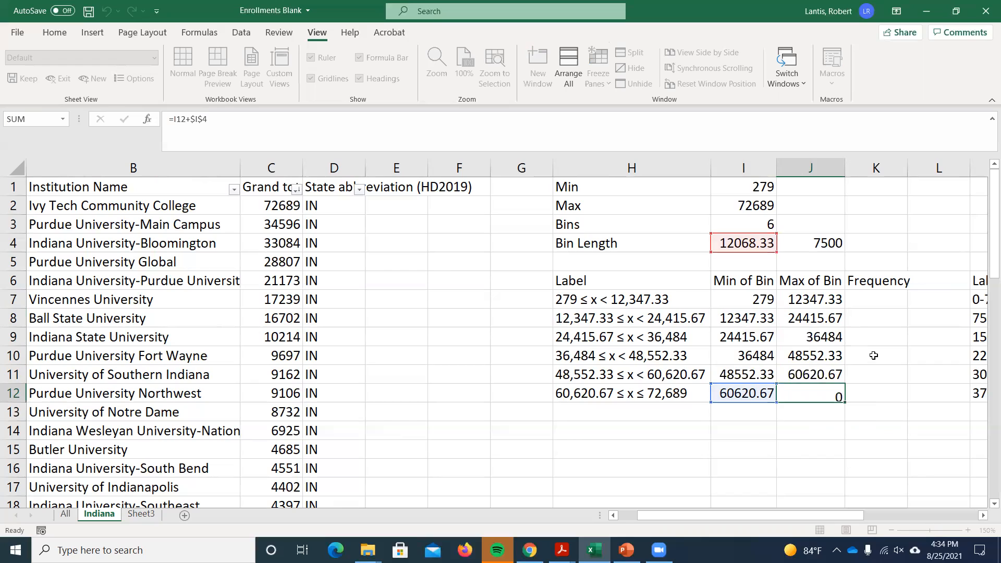
key("Return")
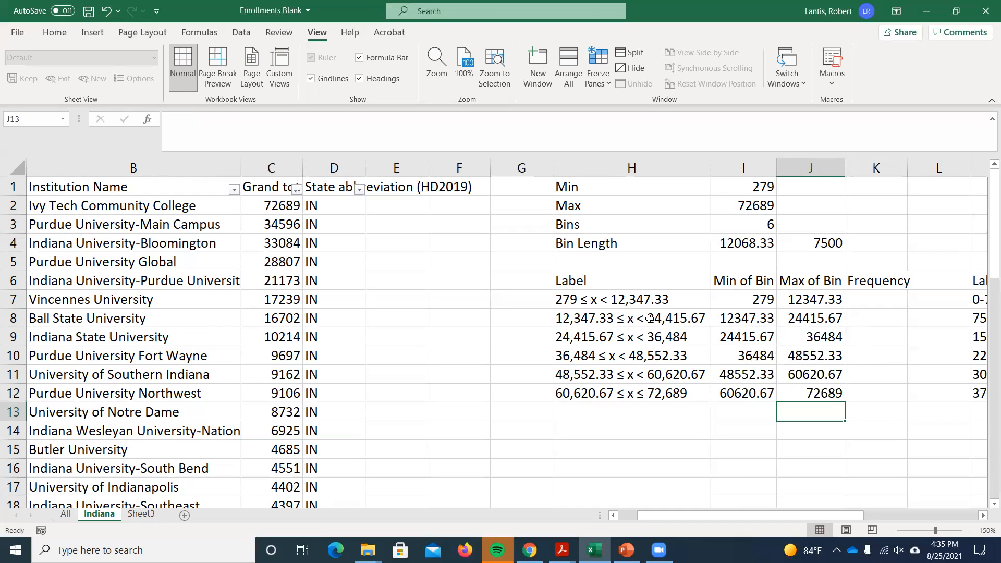
left_click_drag(739, 515, 775, 515)
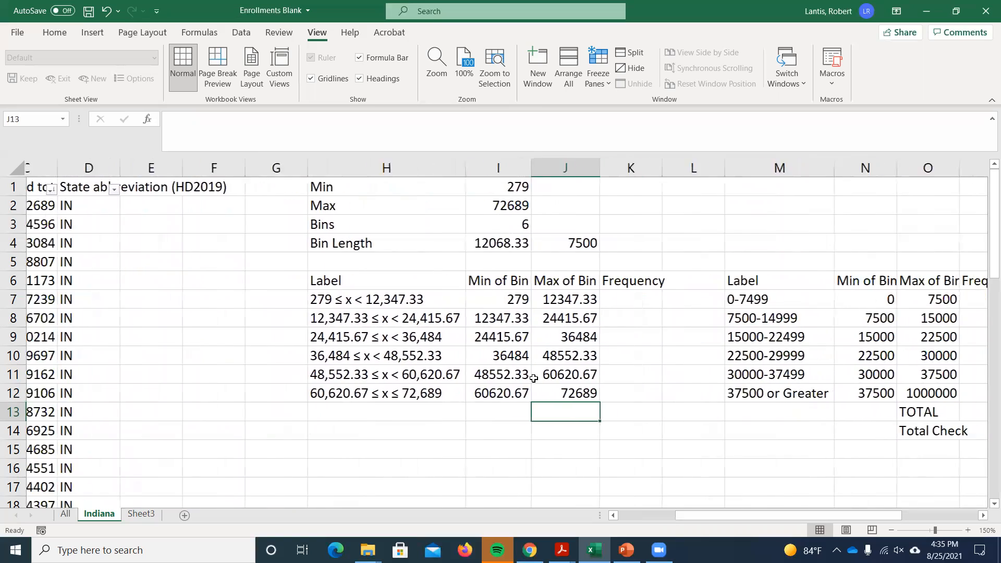
Start a COUNTIFS formula in K7, the first Frequency cell of the calculated bin table.
left_click(537, 249)
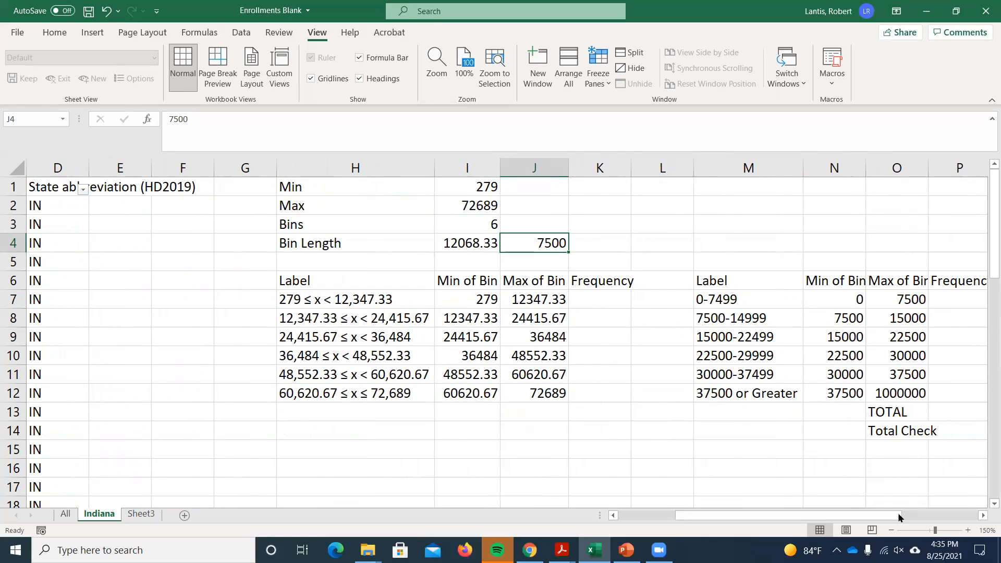
left_click_drag(899, 517, 861, 516)
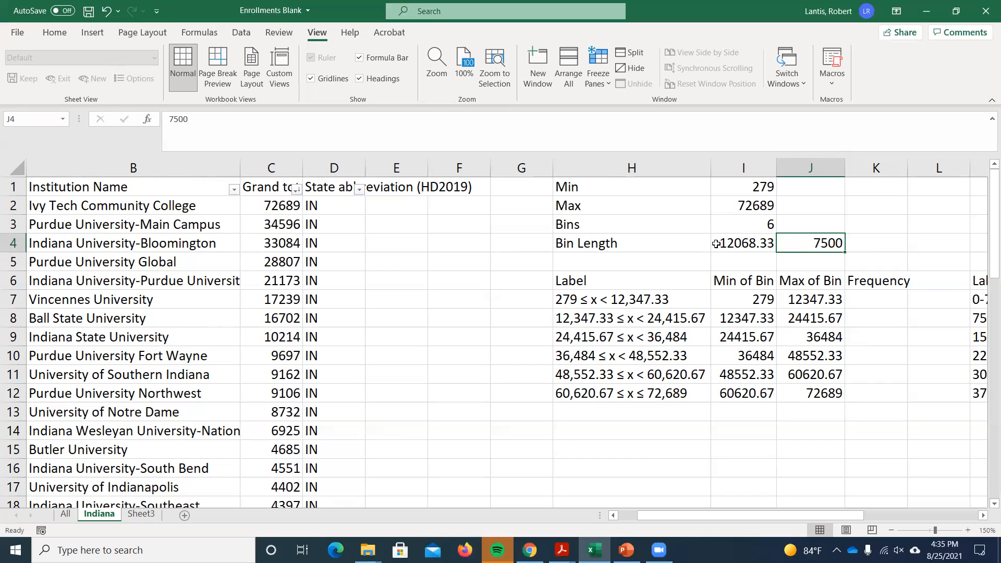
left_click(874, 303)
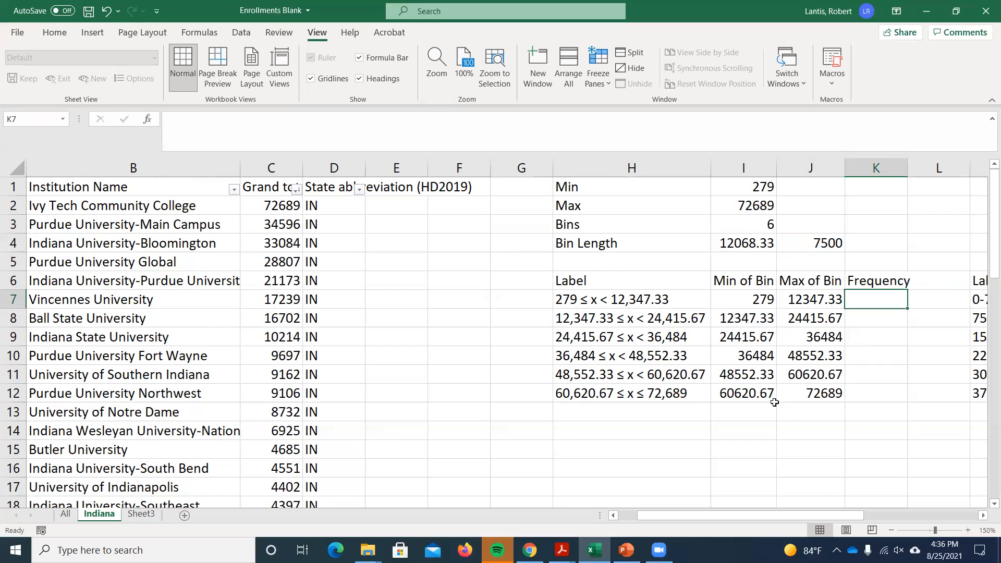
scroll(778, 514, "right", 3)
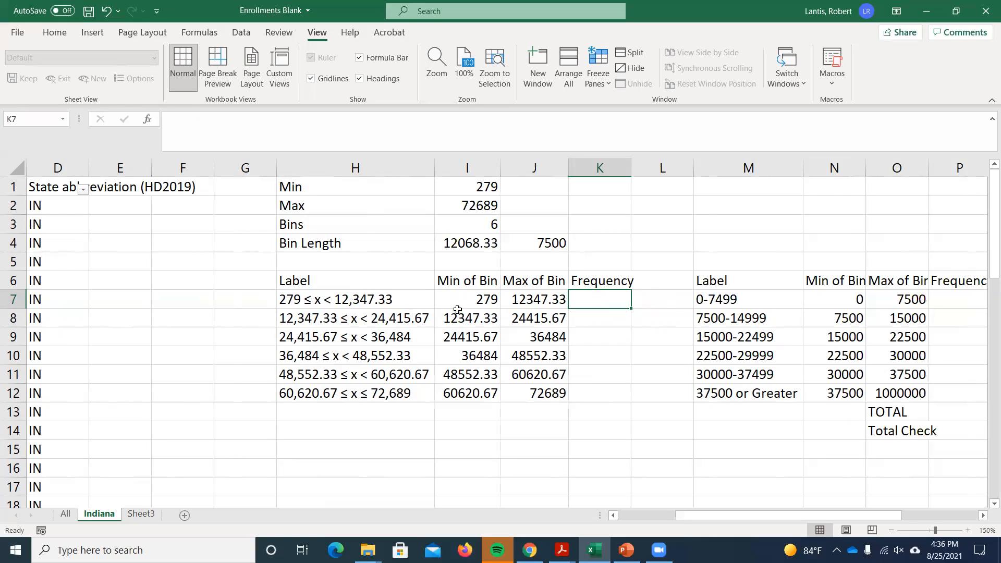
double_click(596, 298)
type("=co")
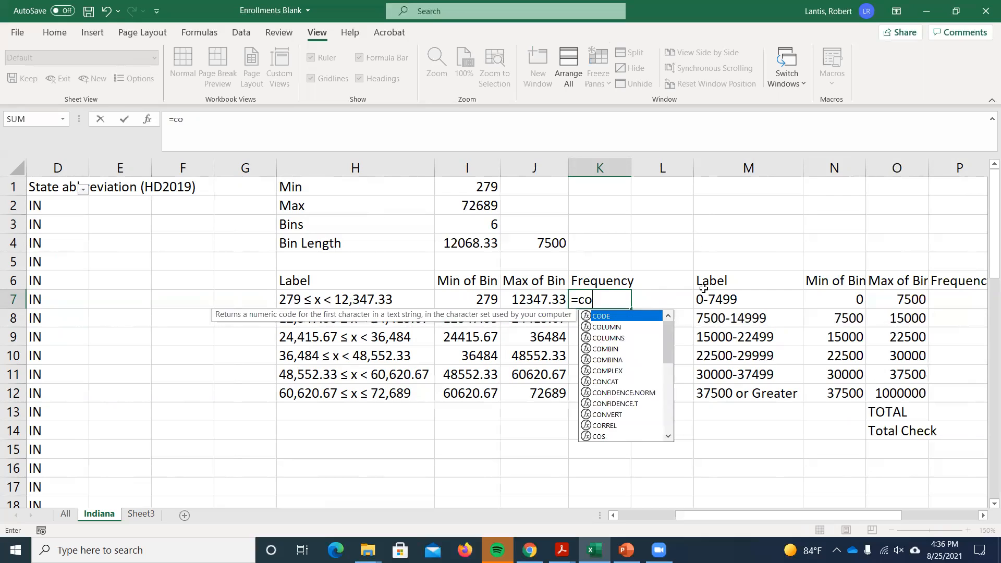
type("untifs(")
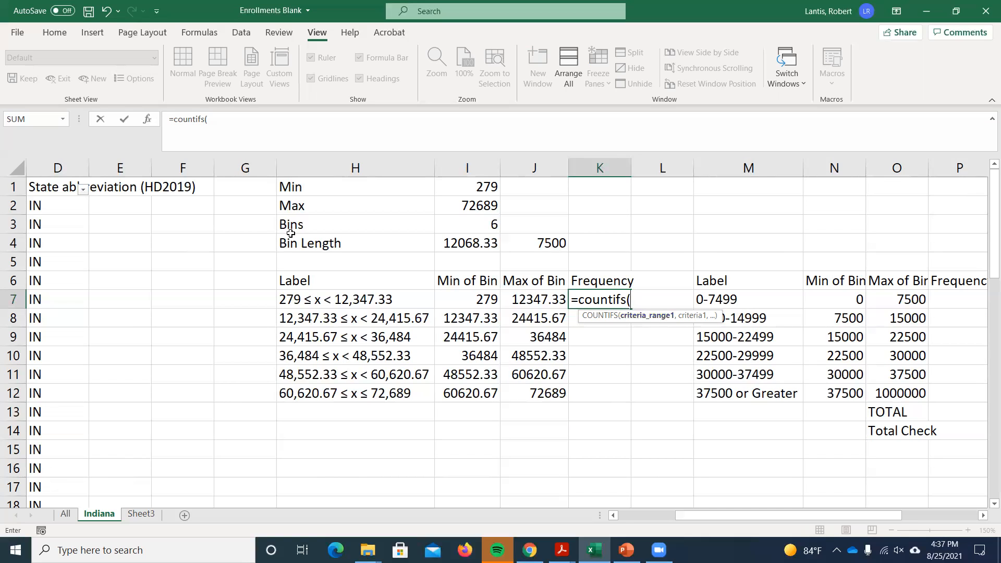
Set the enrollment values C2:C51 as the first criteria range of the COUNTIFS formula in K7.
left_click_drag(722, 515, 682, 518)
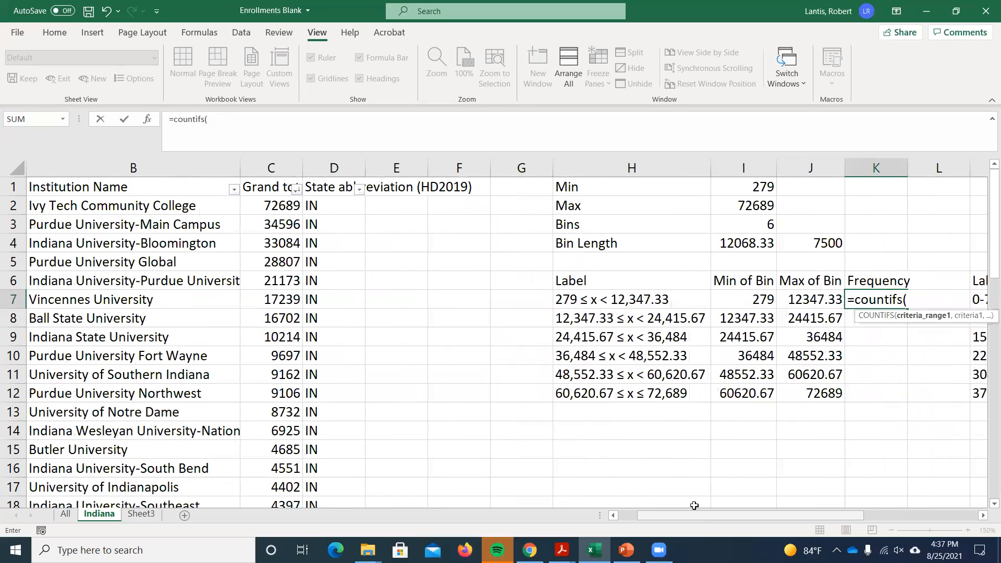
left_click(291, 205)
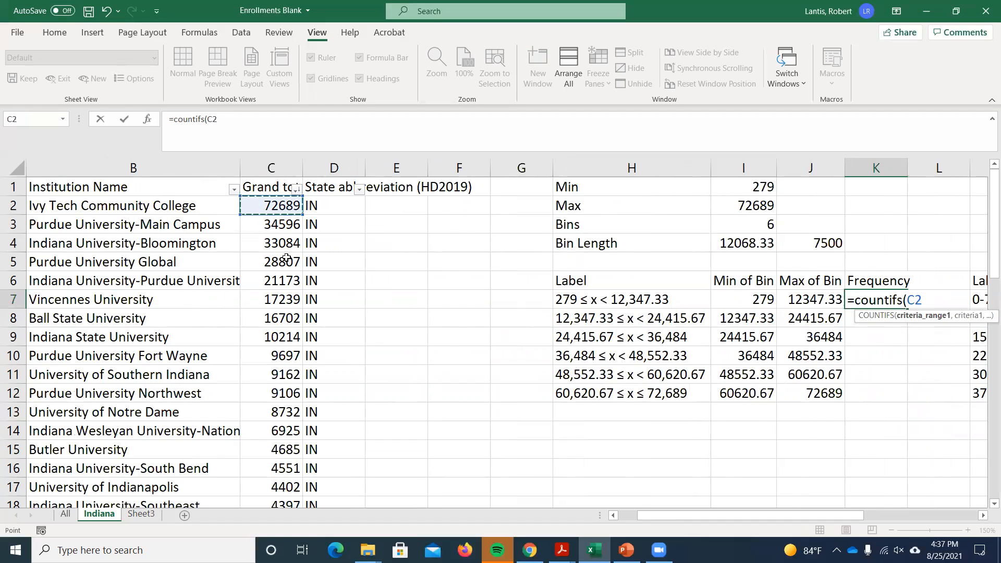
key("ctrl+shift+Down")
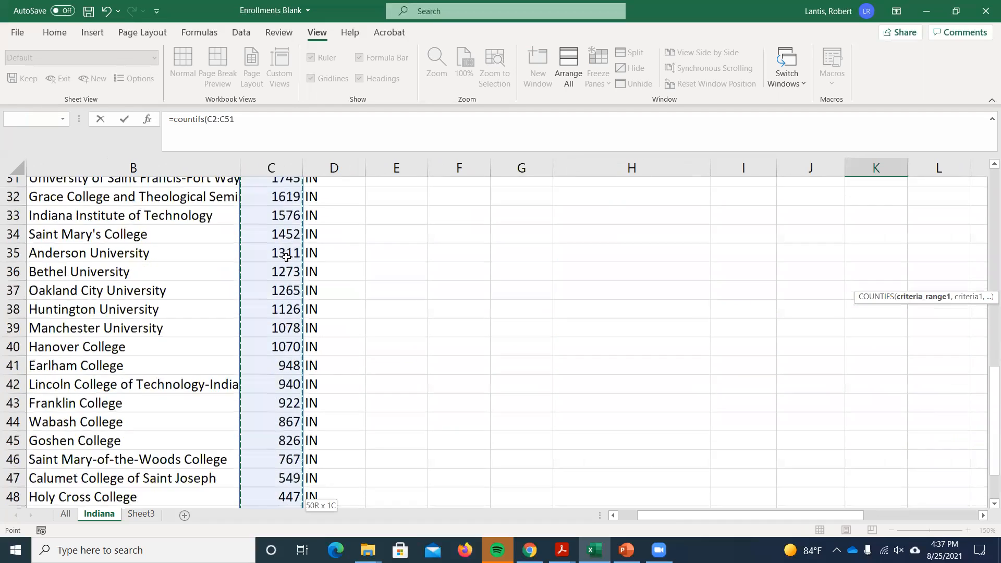
scroll(436, 384, "up", 11)
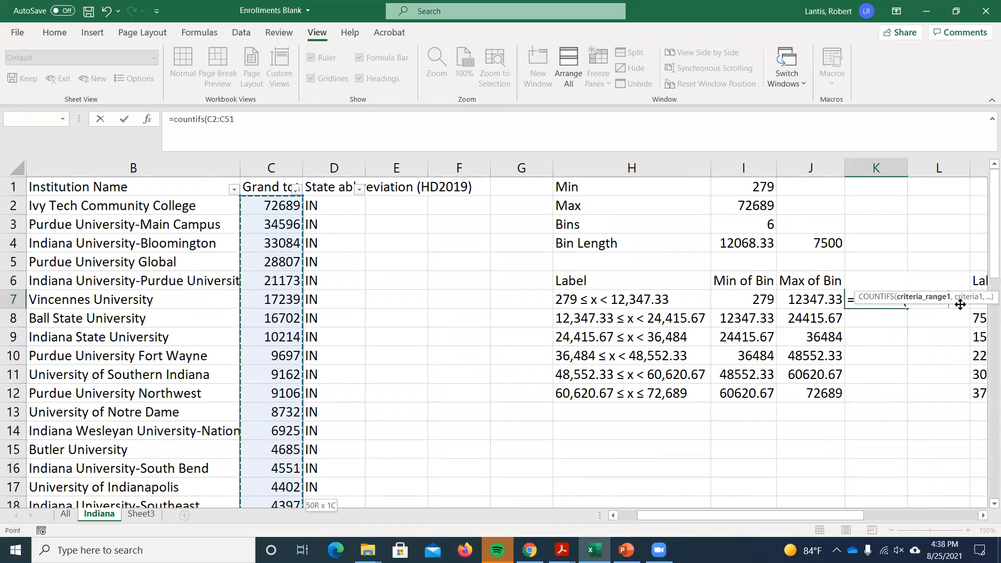
left_click_drag(960, 304, 938, 371)
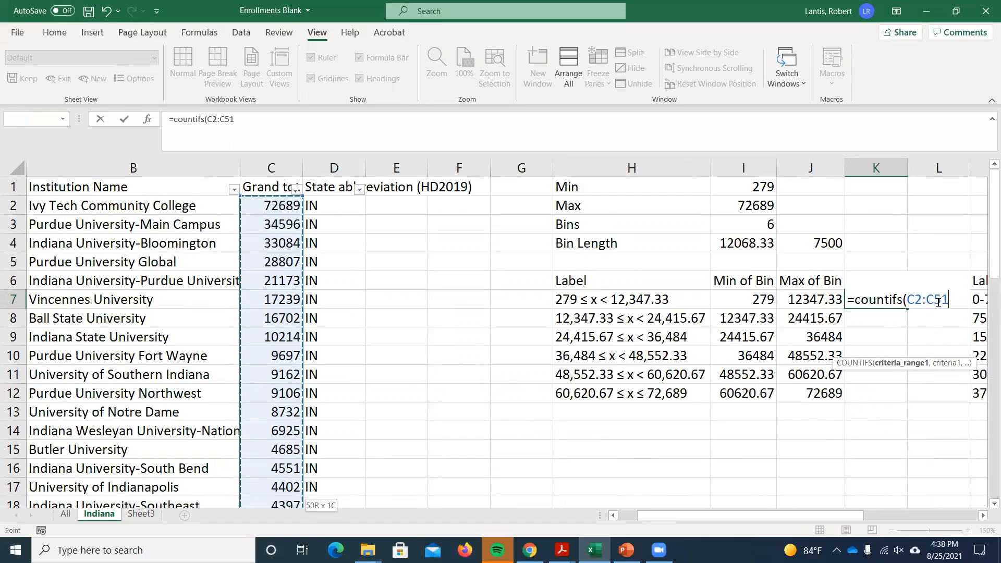
left_click_drag(836, 515, 855, 515)
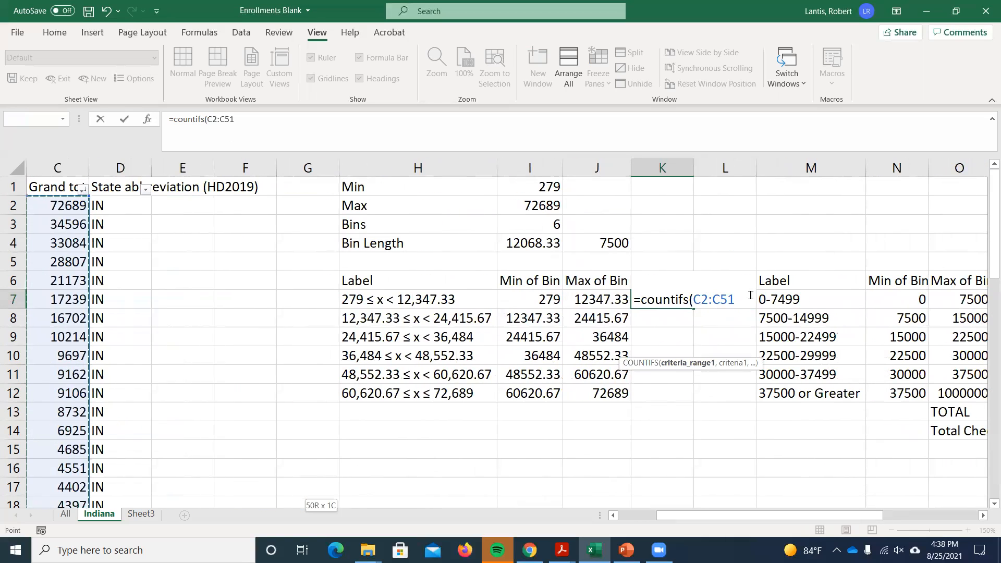
Add the first criterion ">="&I7 to the COUNTIFS formula, referencing the bin's minimum.
type(",>")
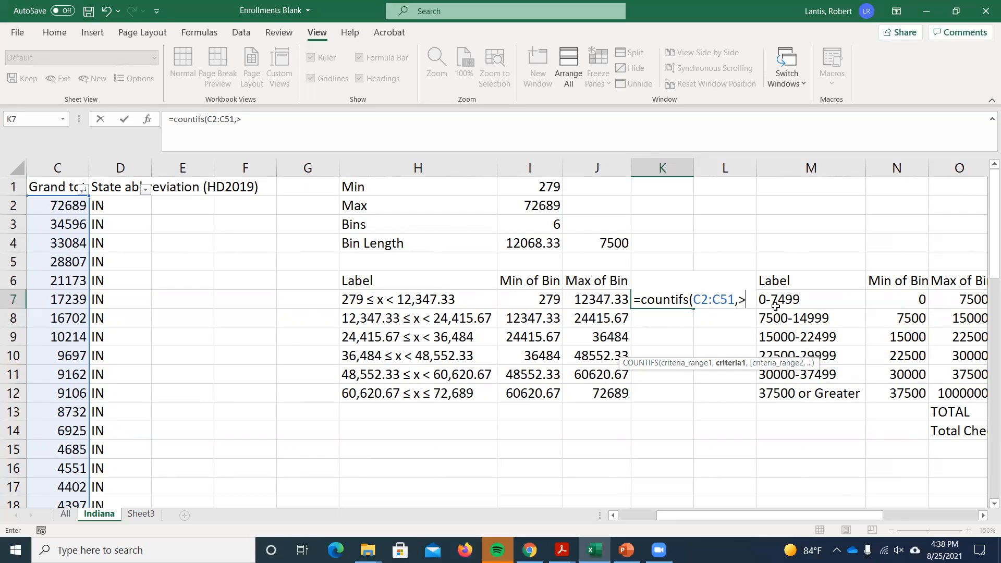
type("=")
key("Left")
key("Left")
key("Left")
key("BackSpace")
key("BackSpace")
left_click(740, 301)
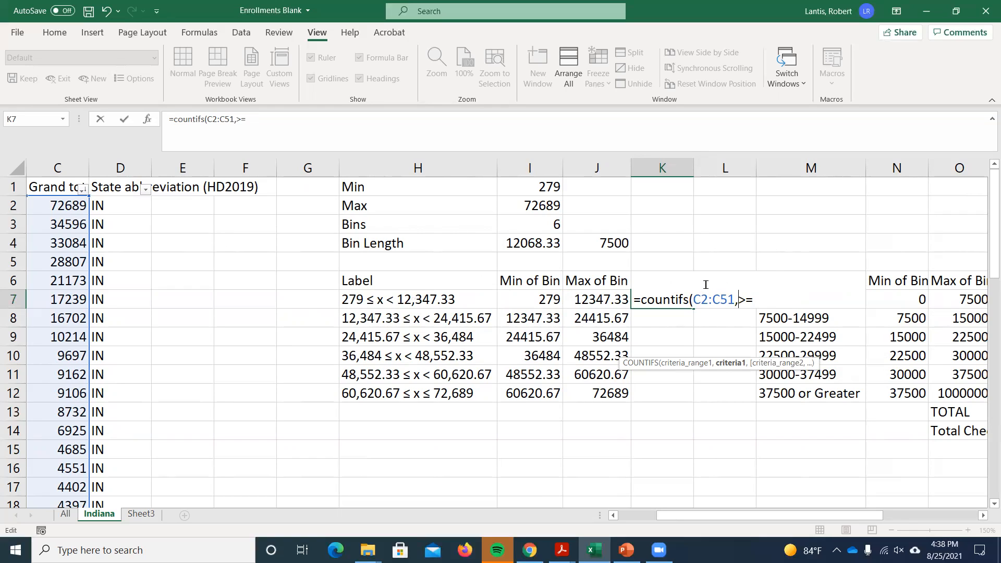
type("\">=\"")
type("&")
left_click(530, 300)
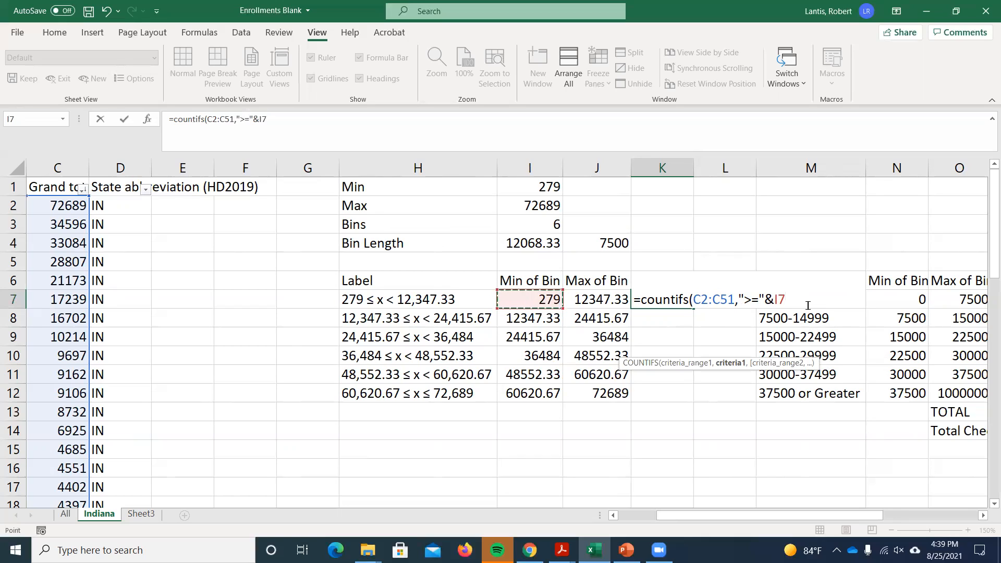
type(",")
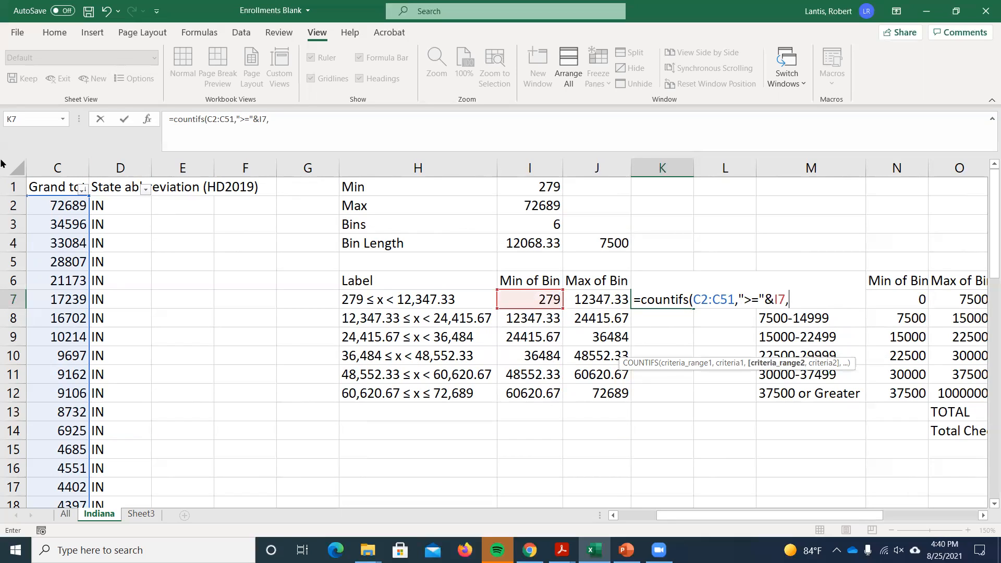
left_click(44, 198)
key("ctrl+shift+Down")
scroll(956, 334, "up", 11)
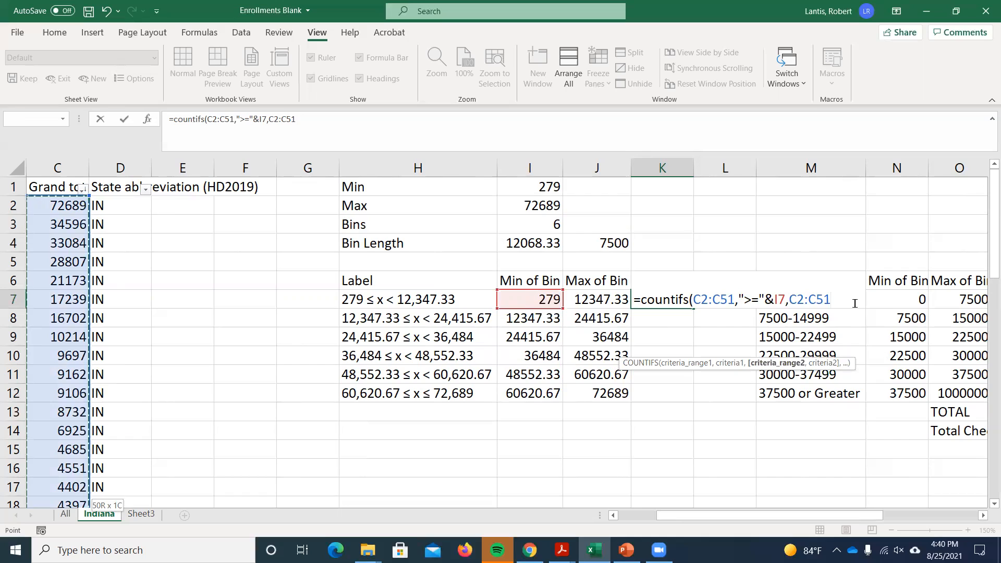
key("BackSpace")
key("BackSpace")
key("BackSpace")
key("BackSpace")
key("BackSpace")
key("BackSpace")
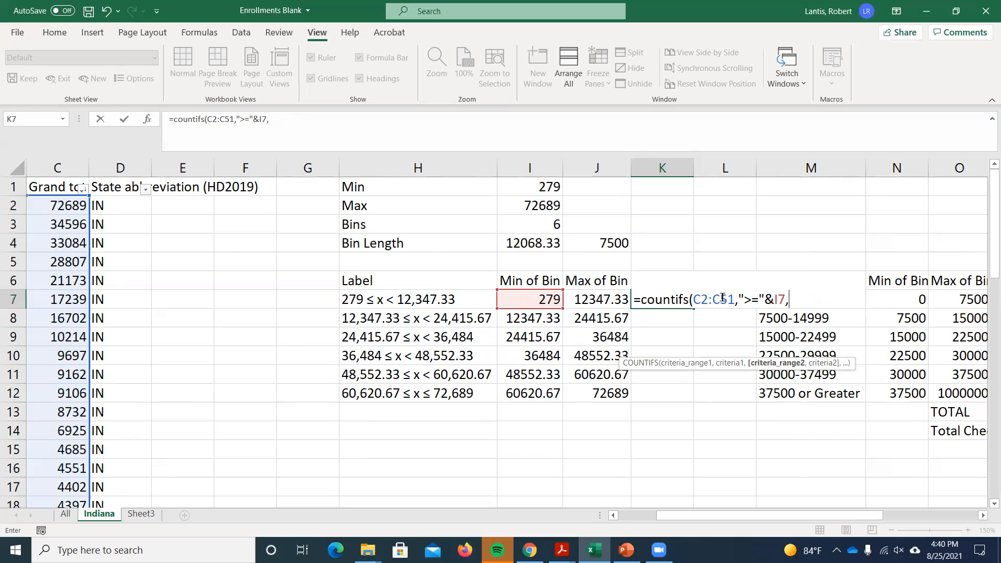
Enter C2:C51 as the second criteria range with the criterion "<"&J7 and complete the K7 formula.
type("C2:")
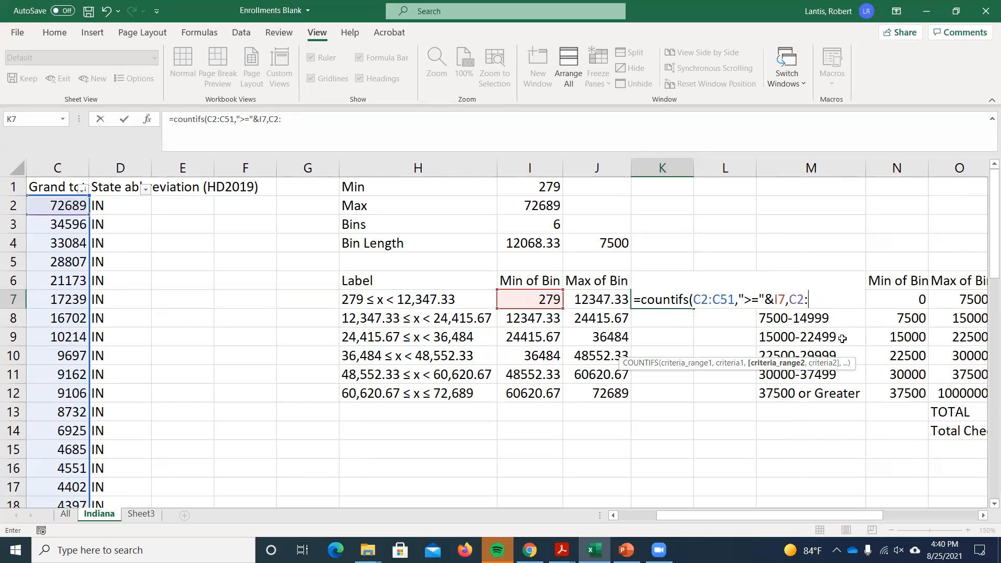
type("C51")
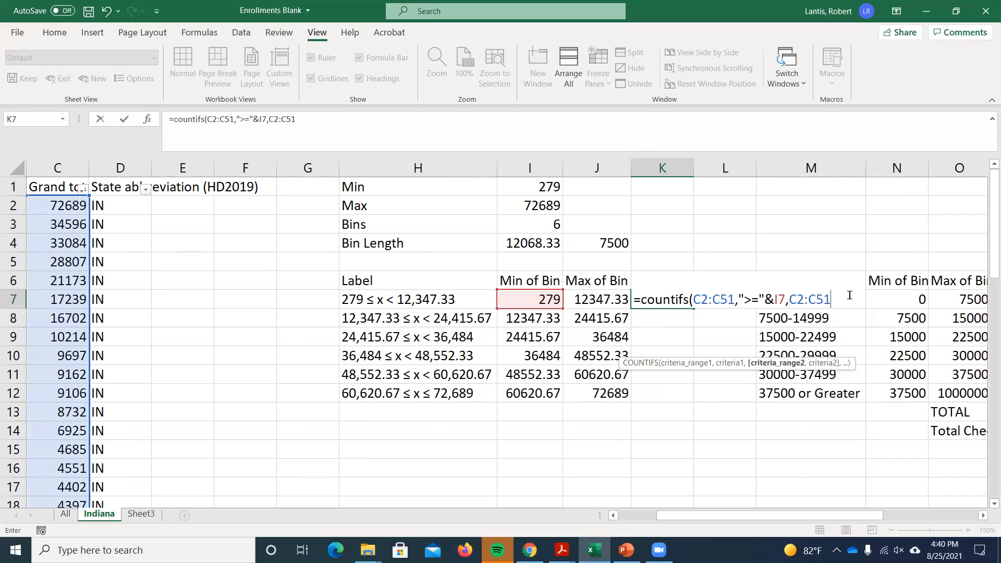
type(",")
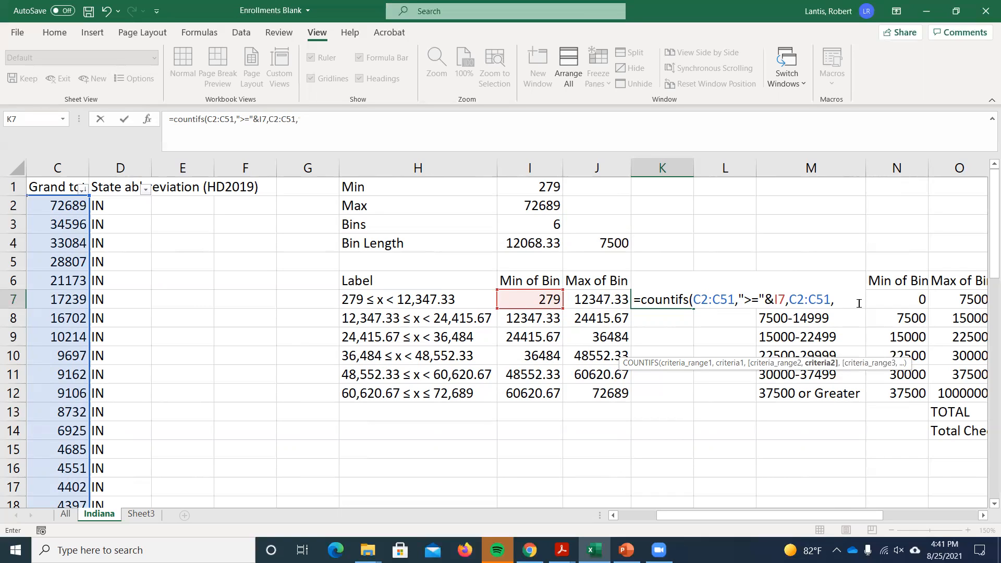
type("\"<\"&")
left_click(585, 295)
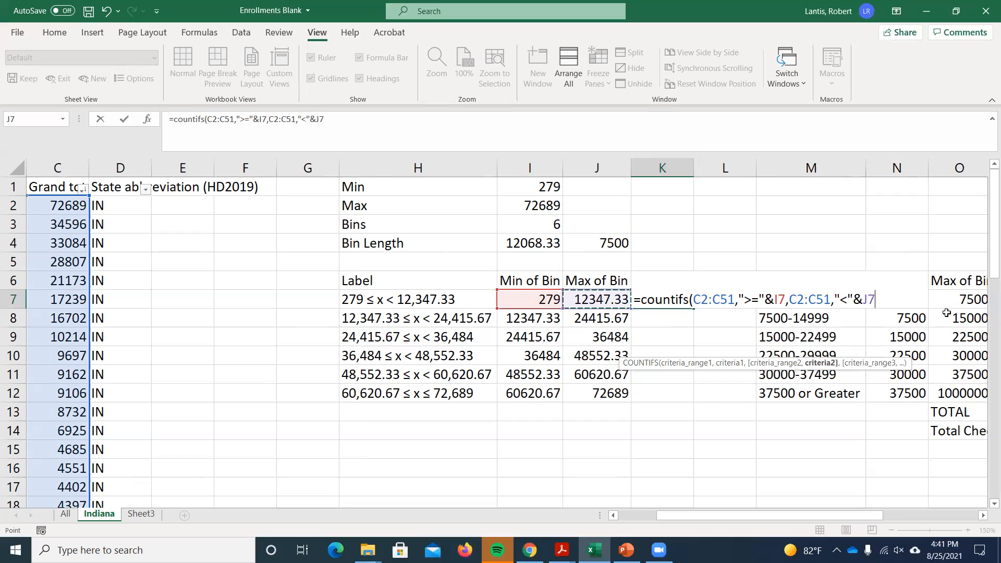
type(")")
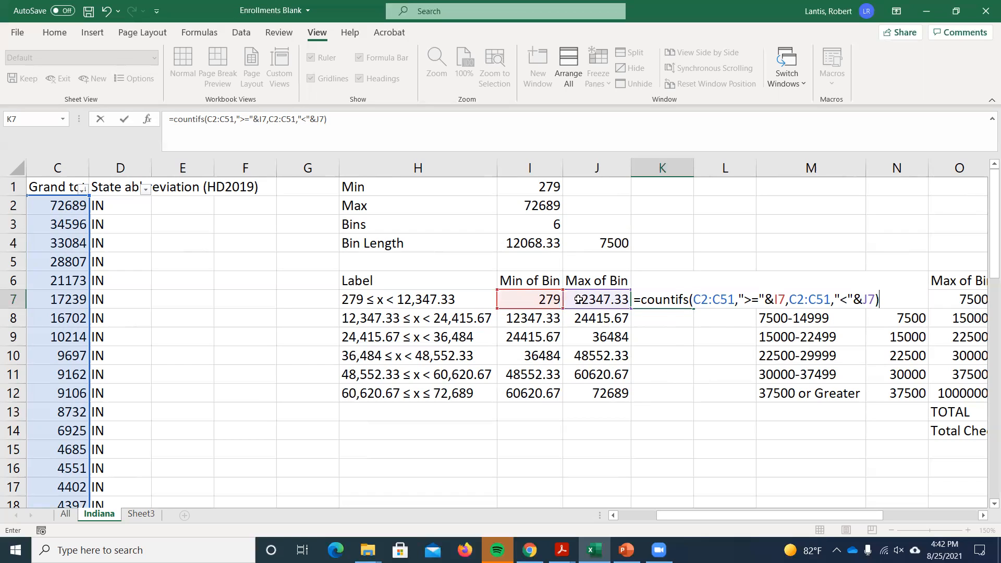
key("Return")
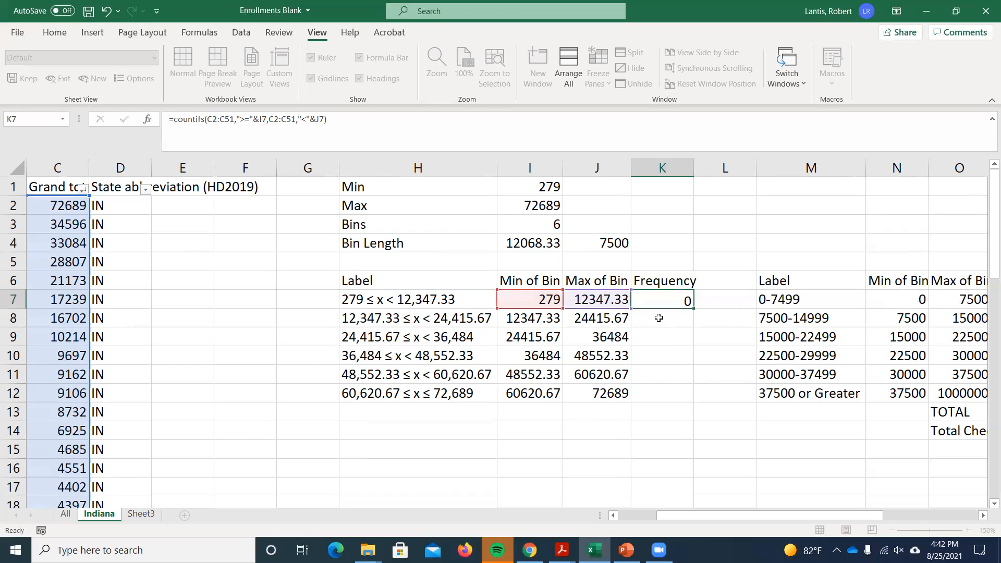
Fill the COUNTIFS formula from K7 down to K12 with its relative C2:C51 ranges.
double_click(640, 320)
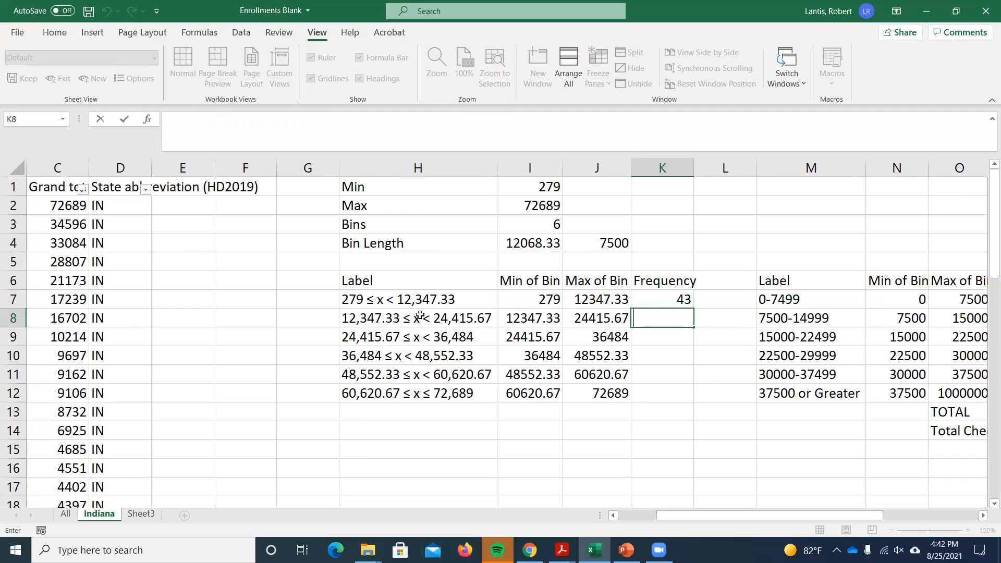
double_click(668, 298)
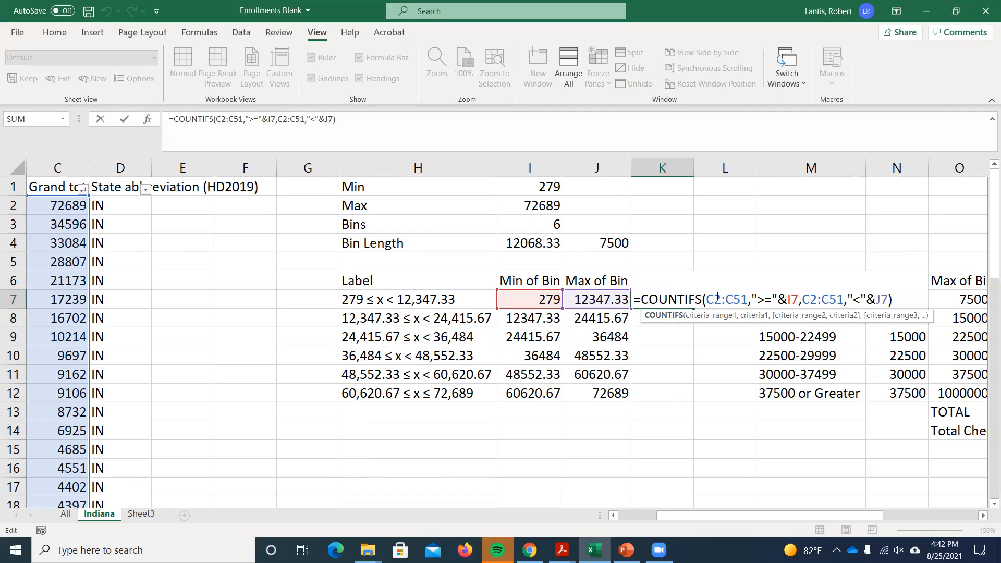
key("Return")
left_click(676, 300)
left_click_drag(693, 309, 685, 398)
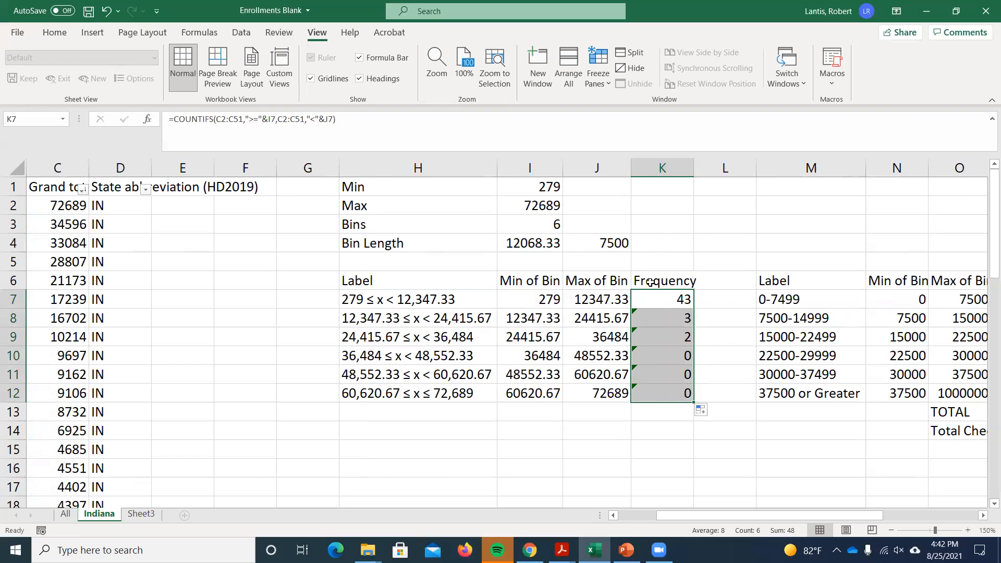
left_click(684, 305)
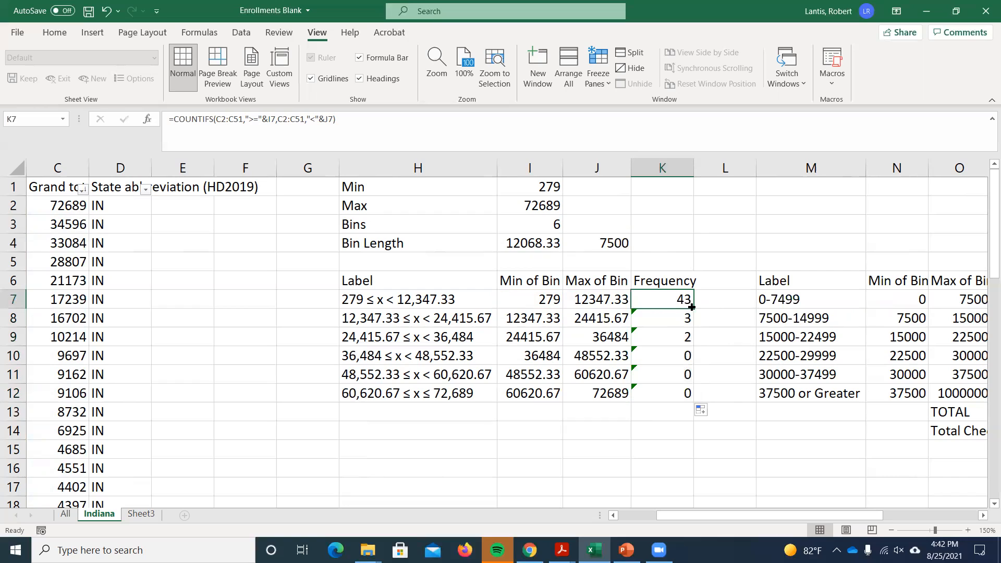
left_click_drag(692, 308, 688, 398)
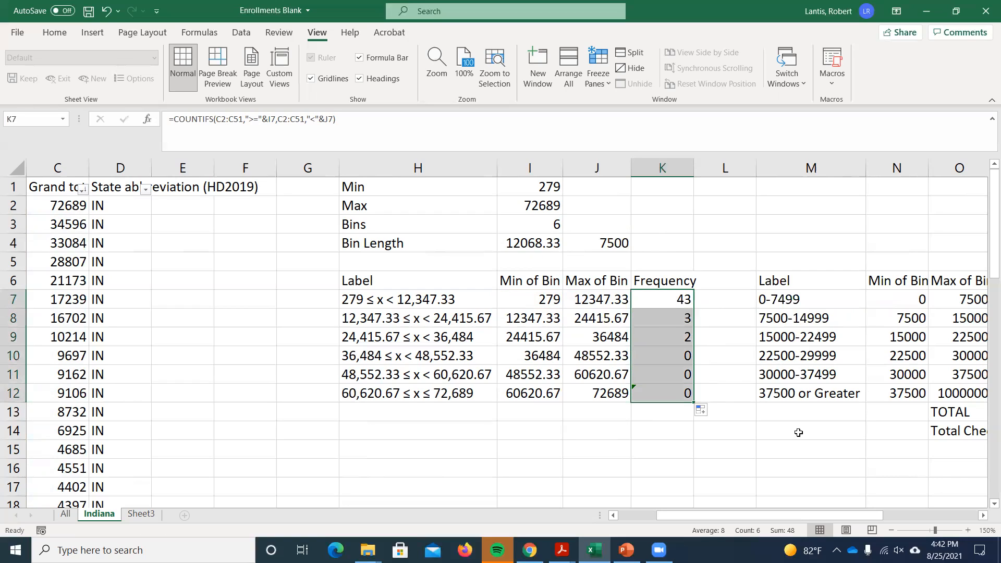
Check the criteria ranges in the K12 formula and clear the frequencies in K8:K12.
double_click(664, 390)
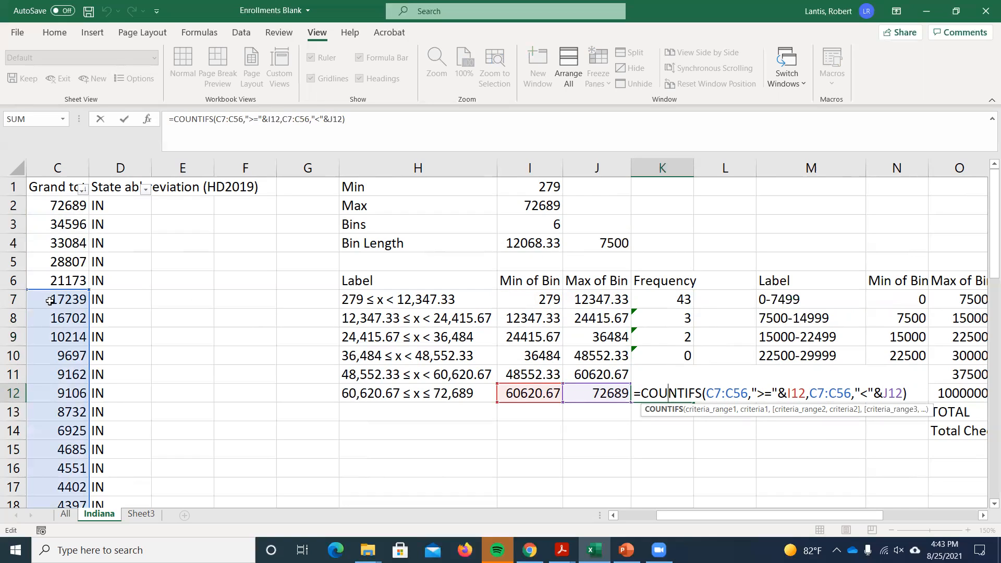
key("Return")
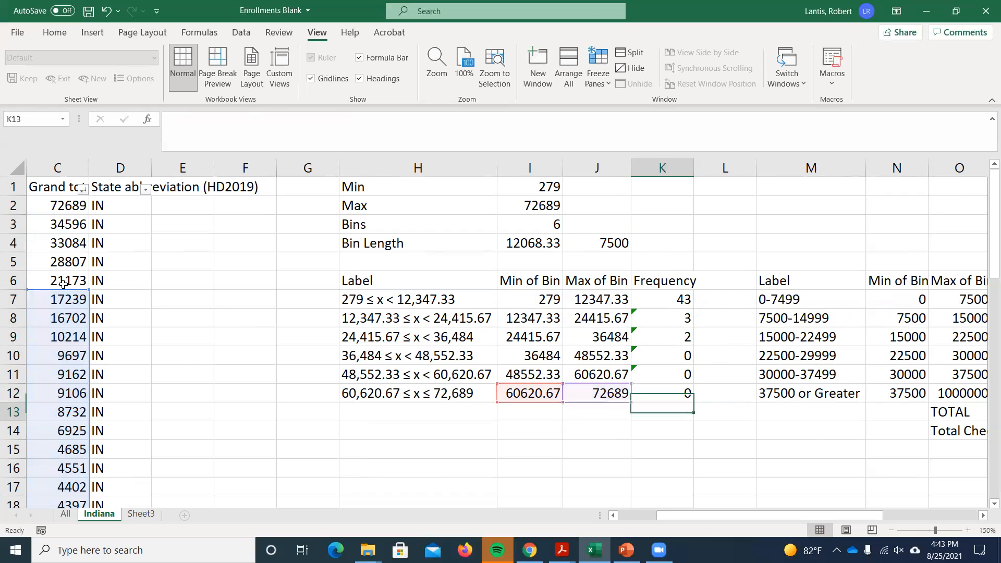
left_click_drag(668, 319, 671, 395)
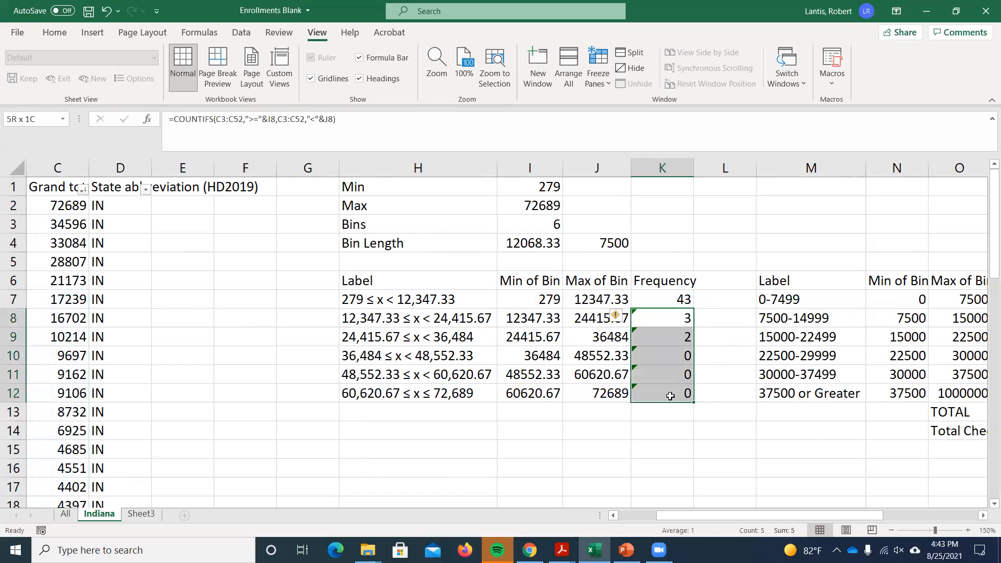
key("Delete")
Make both criteria ranges in the K7 COUNTIFS formula absolute as $C$2:$C$51.
double_click(681, 299)
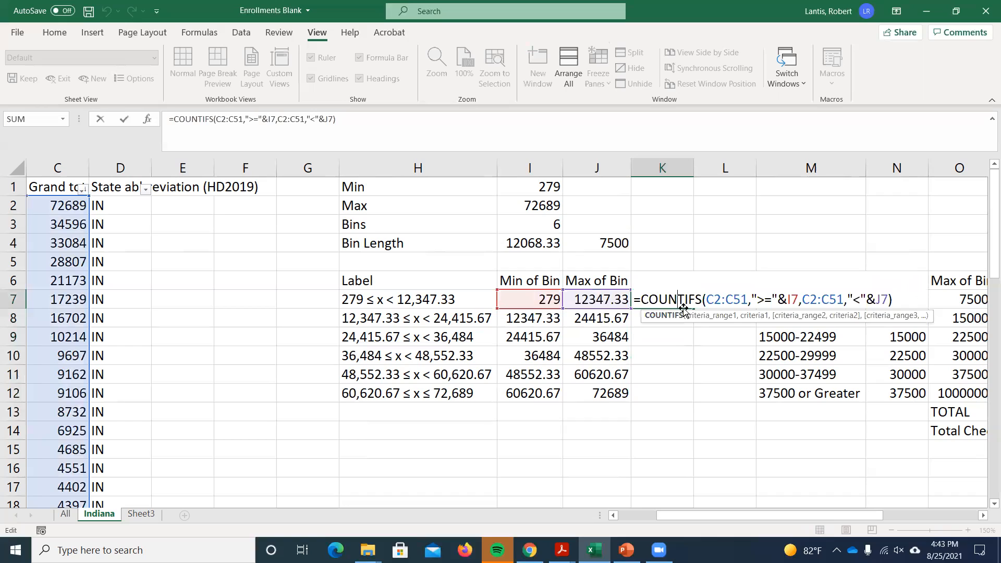
left_click_drag(708, 299, 748, 299)
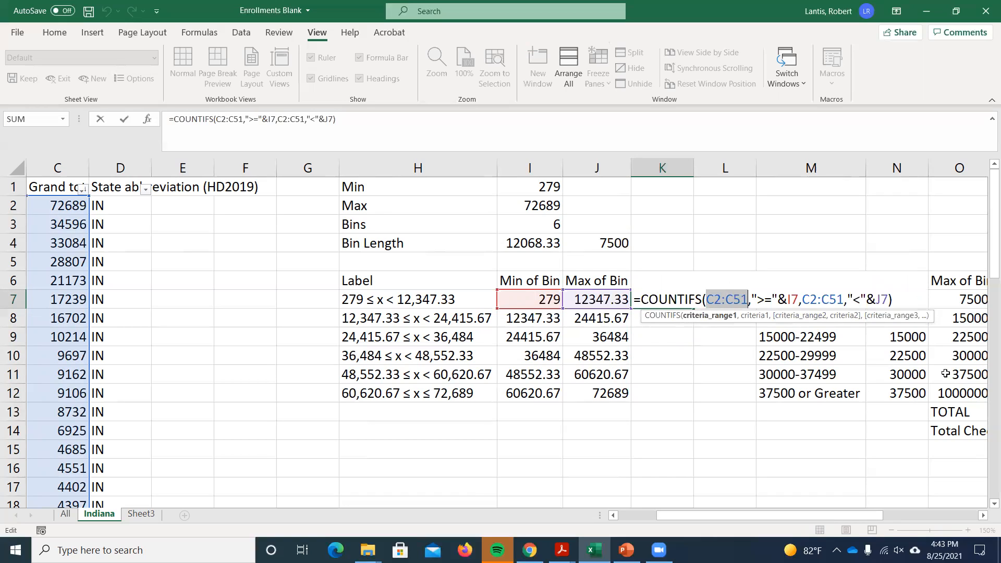
key("F4")
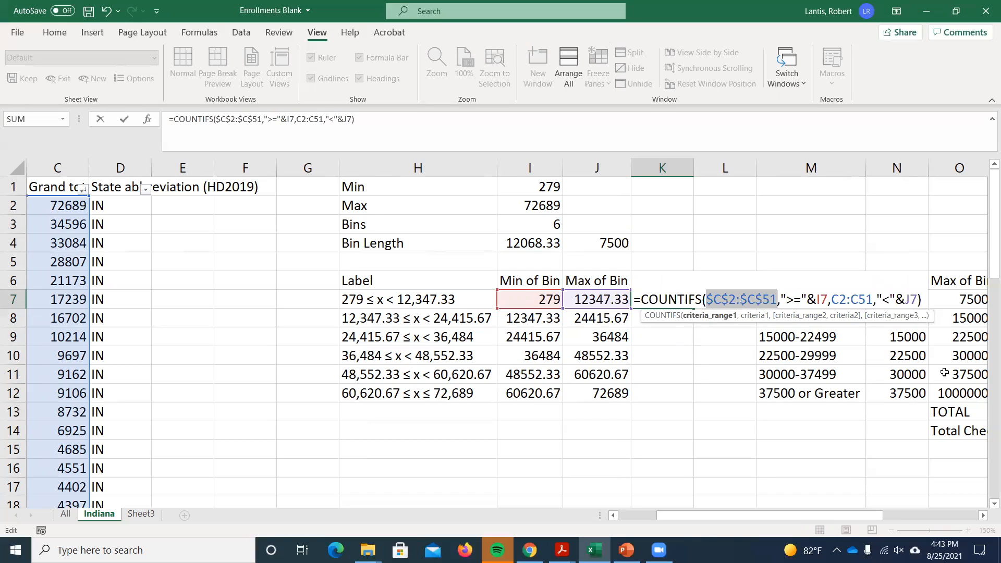
left_click_drag(832, 300, 872, 301)
key("F4")
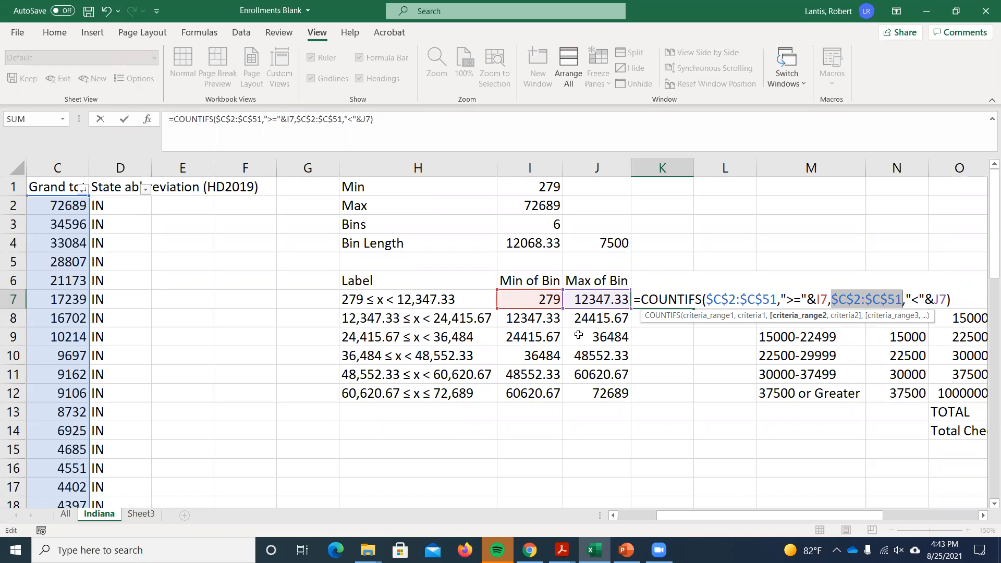
key("Return")
Fill the K7 formula with its absolute ranges down to K12 and check the references in K12.
left_click(673, 301)
left_click_drag(693, 309, 678, 397)
left_click(673, 390)
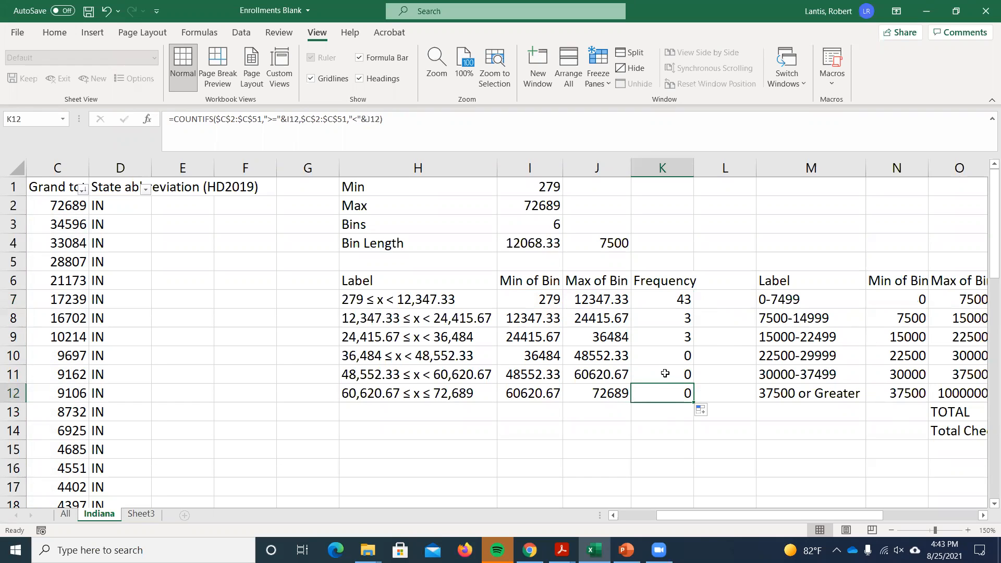
double_click(659, 394)
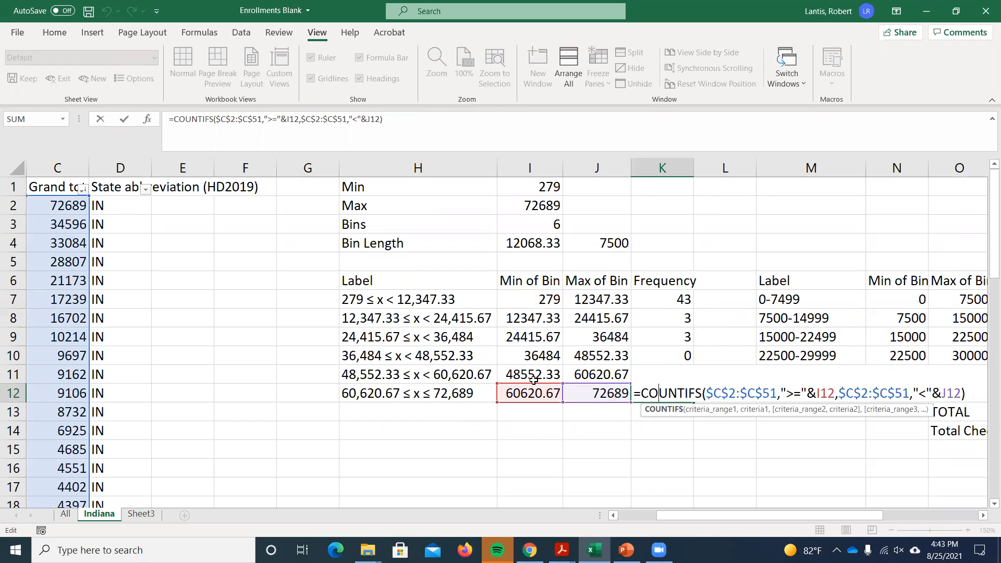
key("Return")
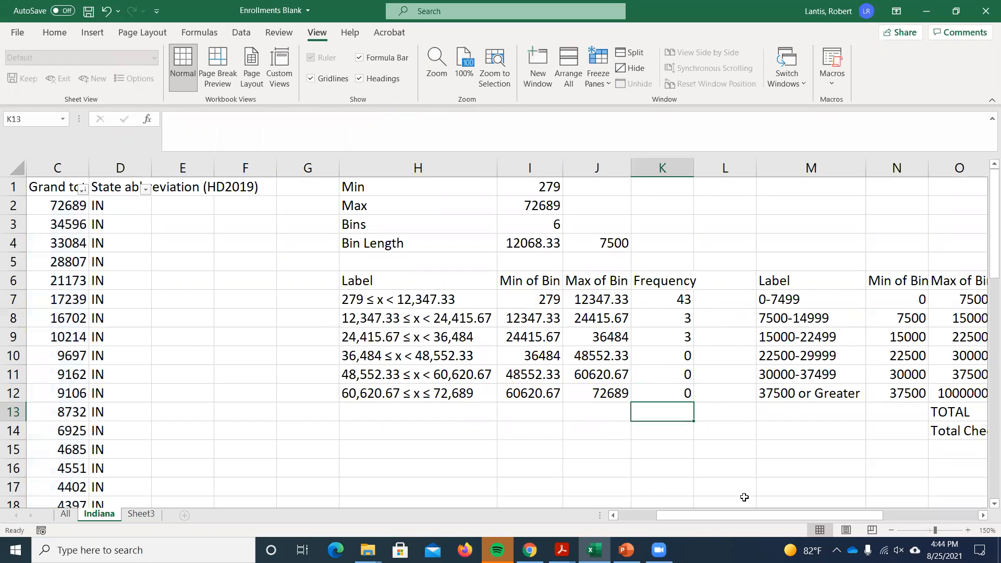
Change the second criterion in the K12 formula to "<="&J12 so the last bin includes its maximum.
left_click_drag(709, 511, 689, 512)
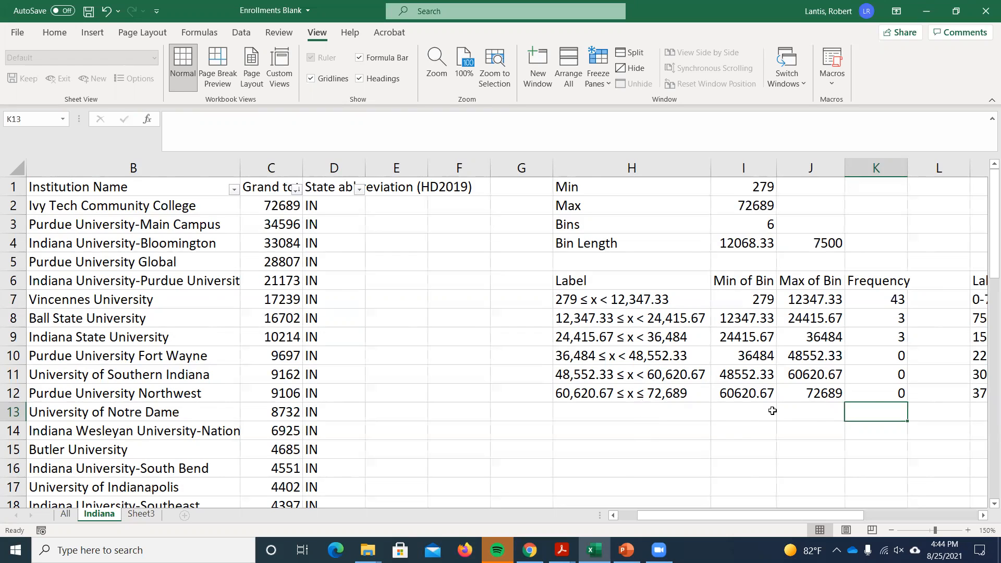
left_click_drag(795, 515, 816, 514)
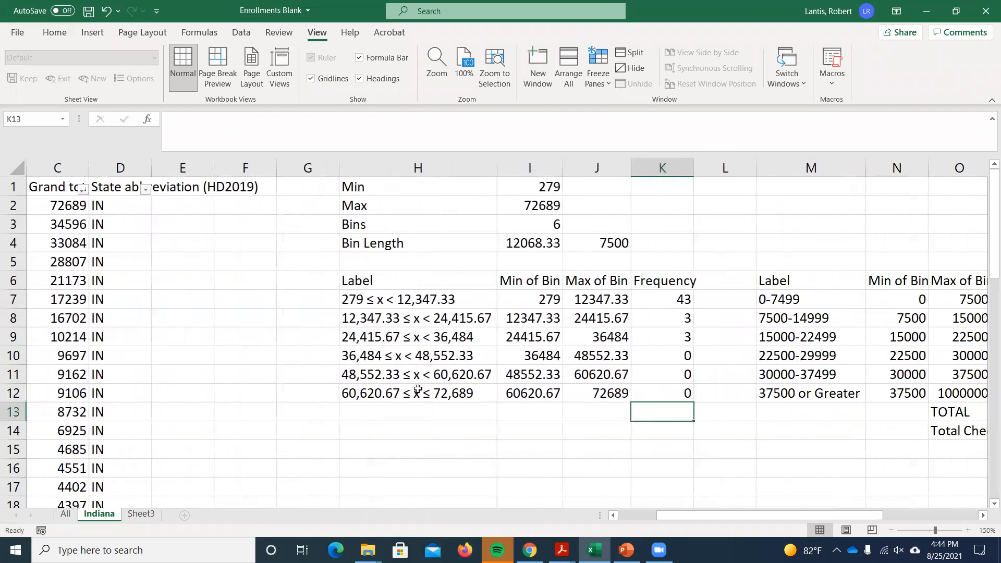
double_click(668, 390)
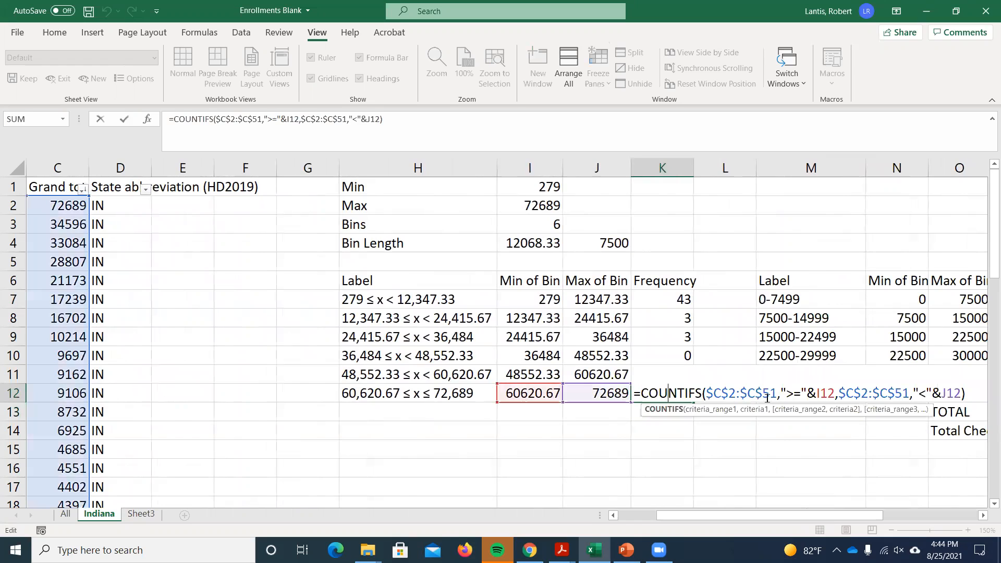
left_click(925, 393)
type("=")
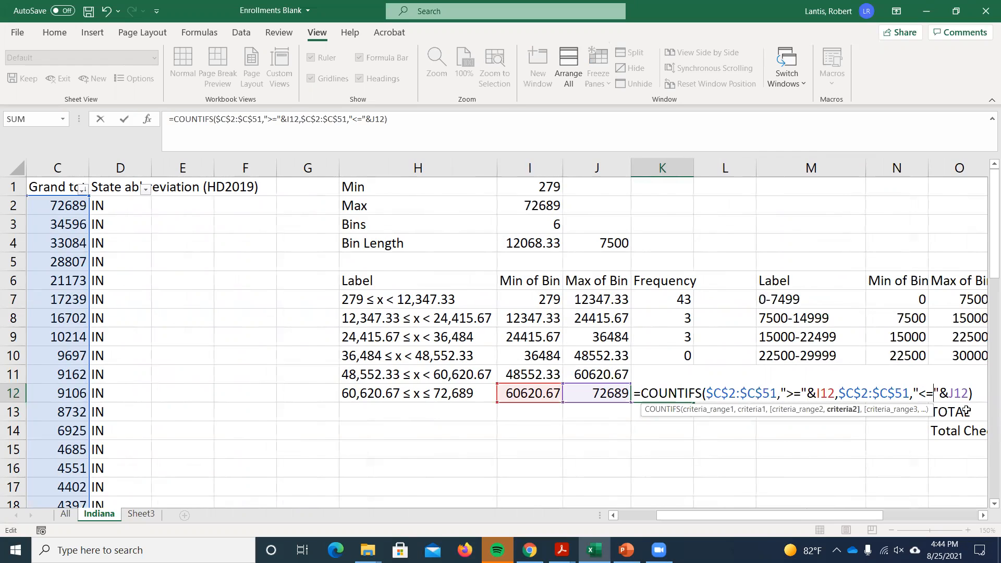
key("Return")
left_click(658, 393)
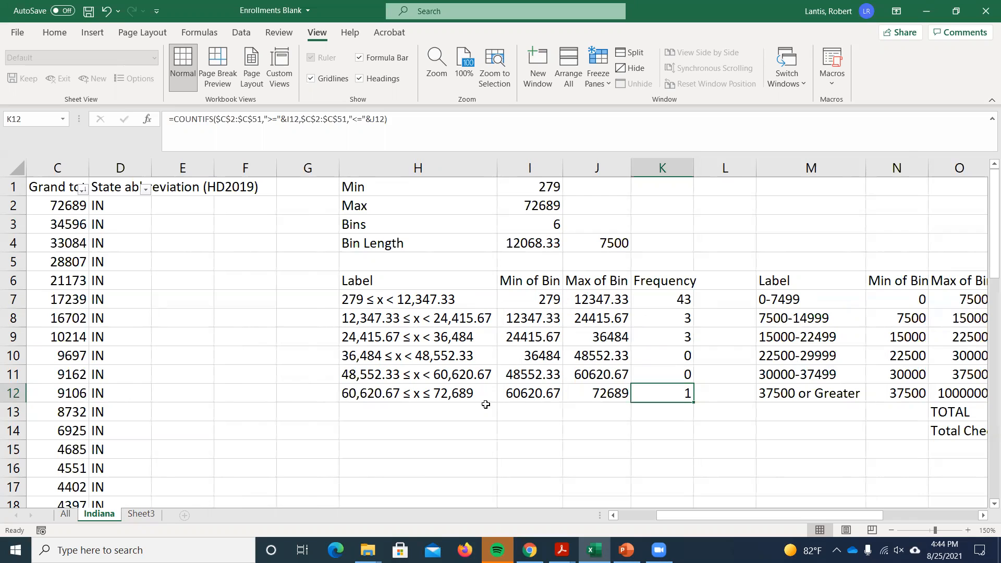
Try a 2-D clustered column chart of the bin labels H7:H12 and frequencies K7:K12, widen it, and delete it.
left_click_drag(439, 356, 449, 376)
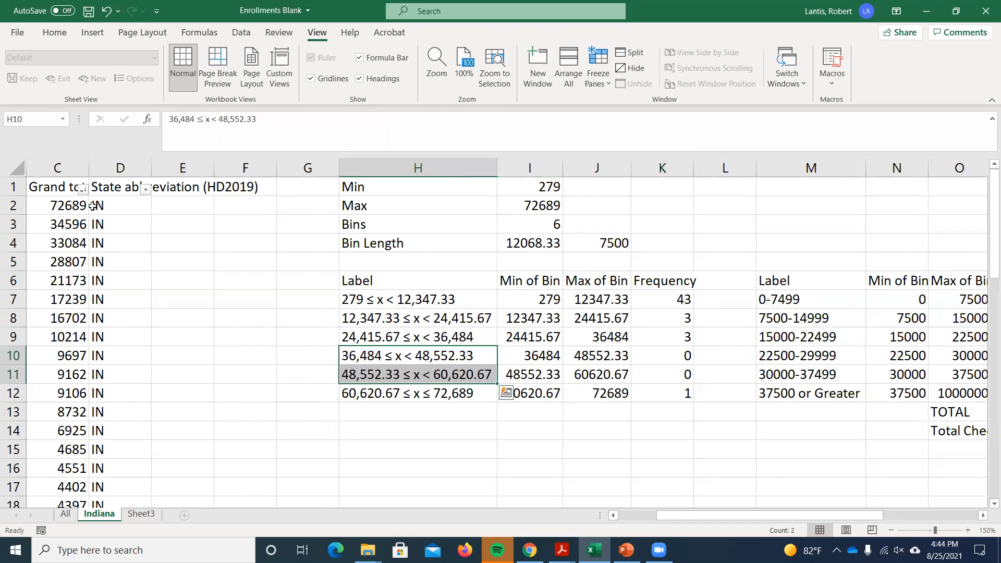
scroll(93, 206, "left", 2)
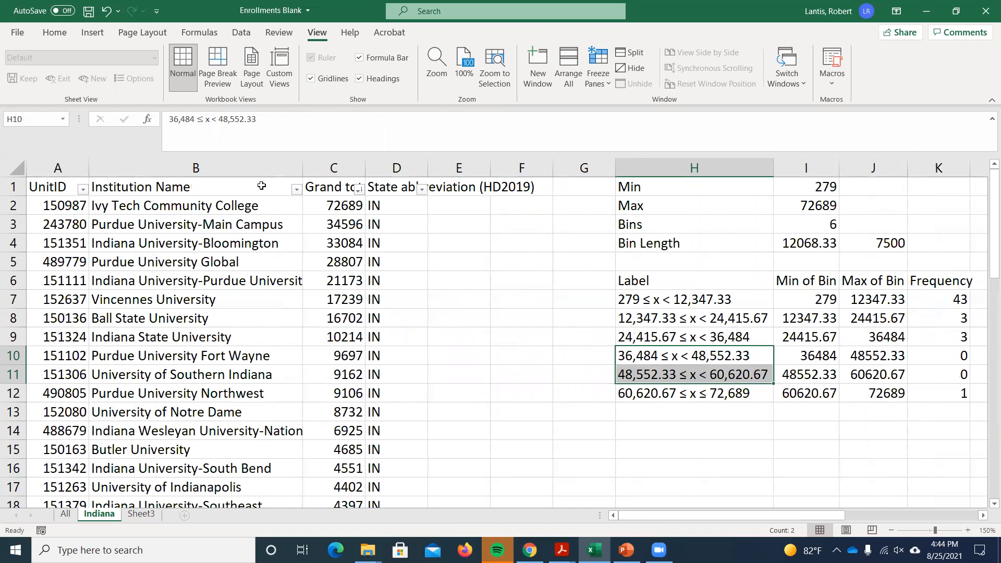
left_click_drag(663, 515, 737, 516)
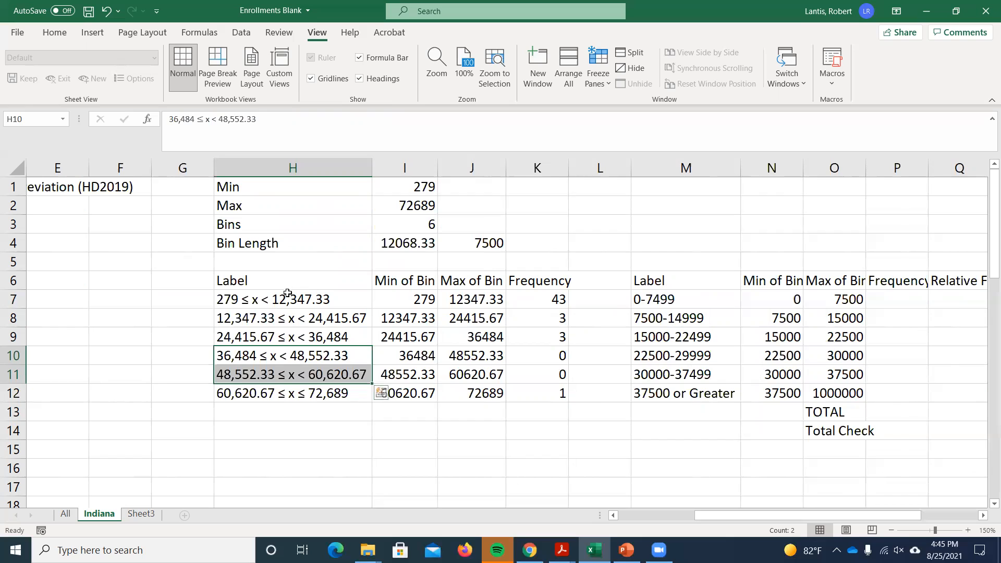
left_click_drag(288, 296, 288, 386)
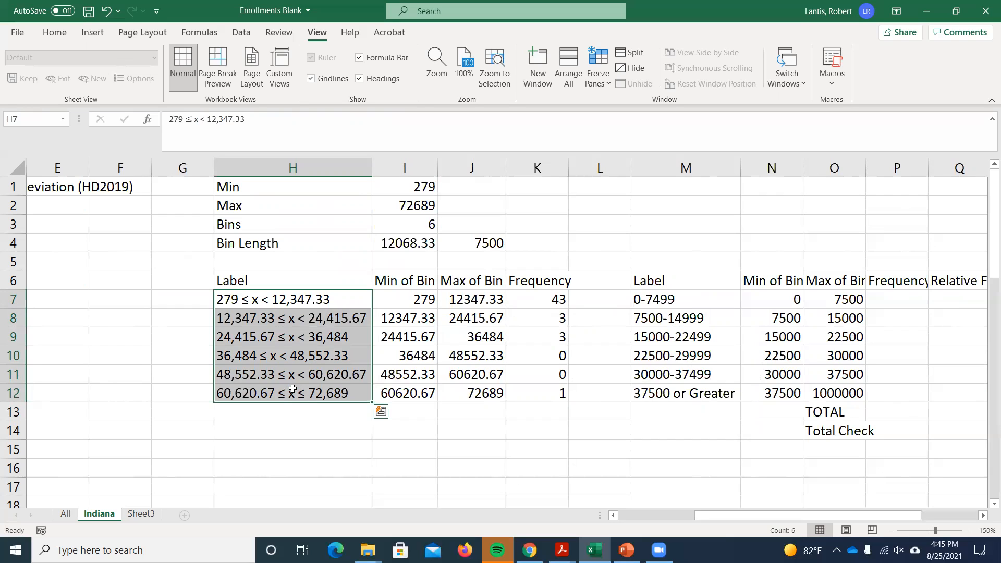
left_click_drag(530, 300, 546, 392, "ctrl")
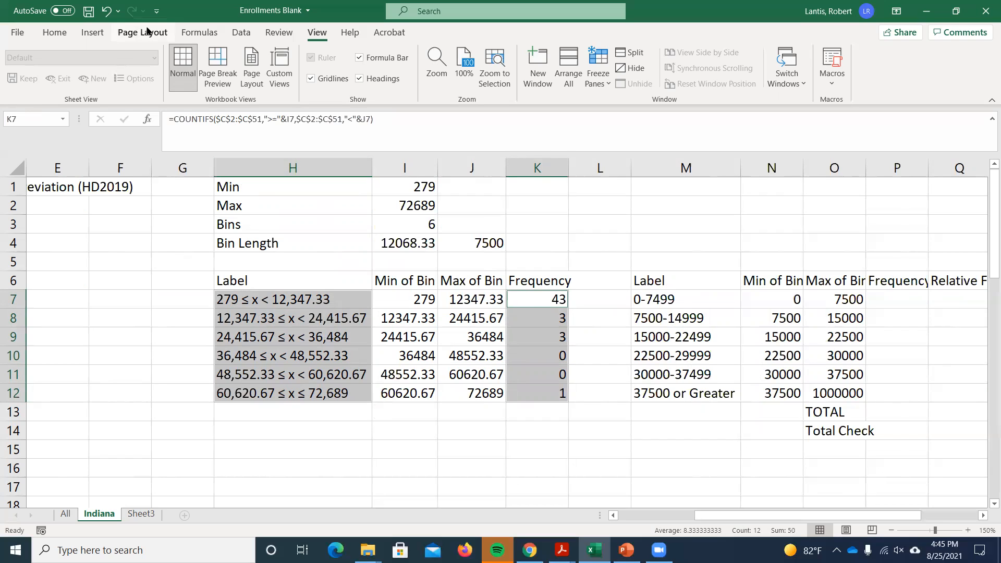
left_click(93, 32)
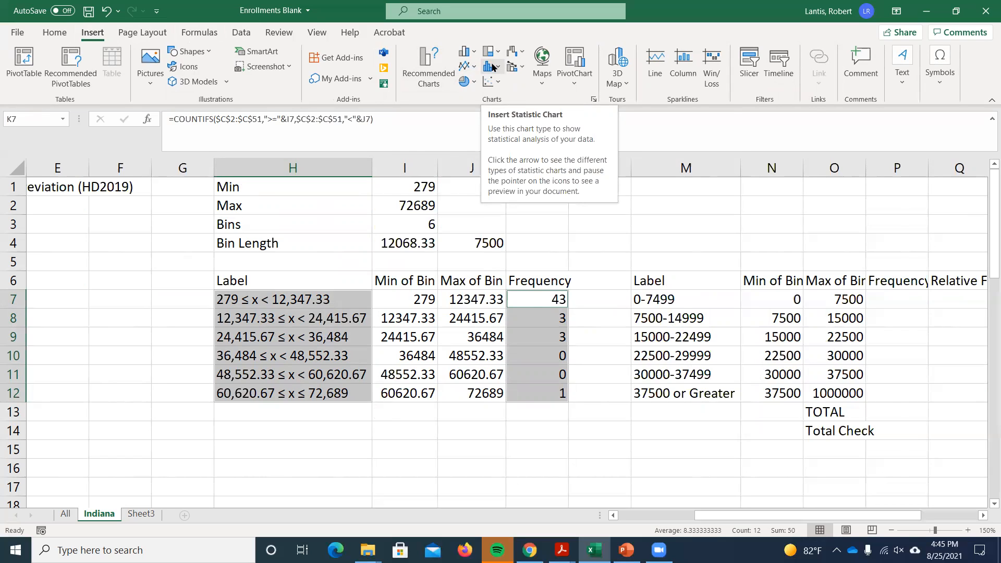
left_click(466, 51)
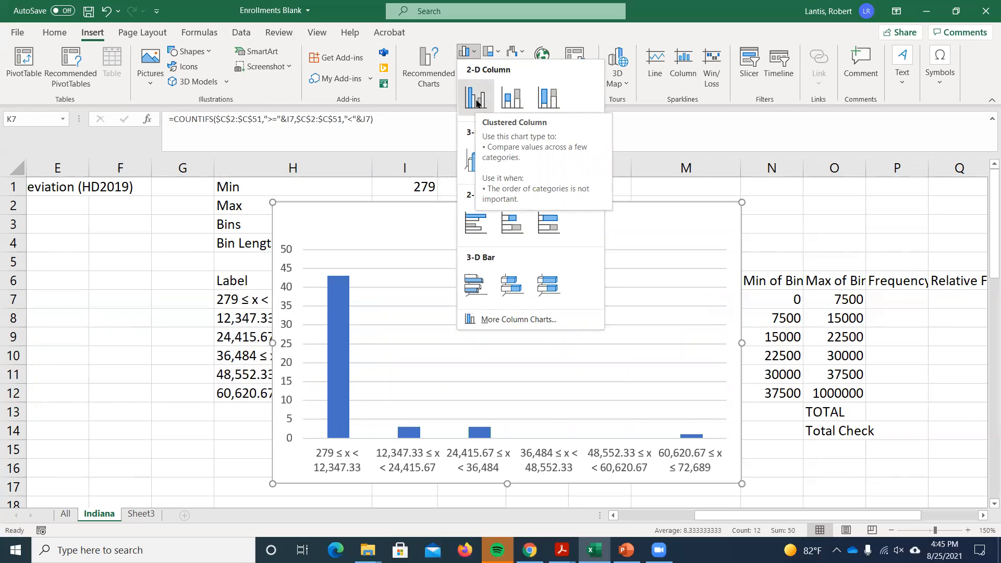
left_click(476, 102)
left_click_drag(740, 344, 860, 345)
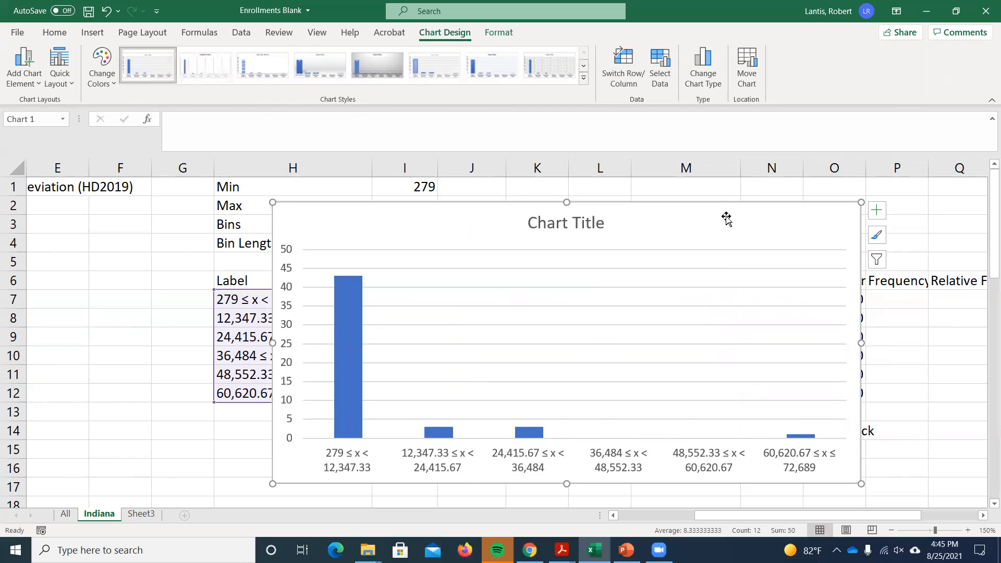
key("Delete")
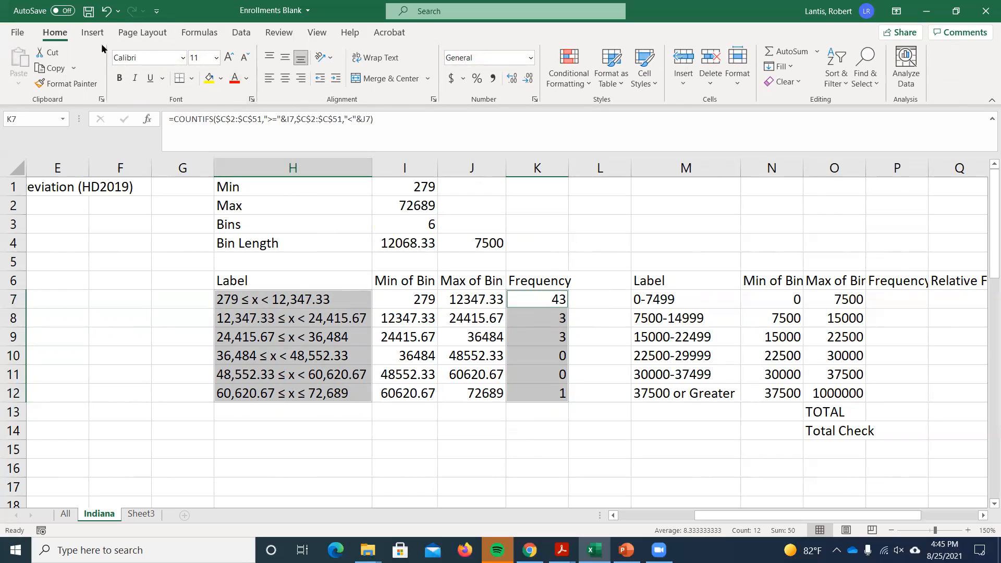
Try a 3-D clustered column chart of the selected bin labels and frequencies and delete it.
left_click(93, 32)
left_click(462, 54)
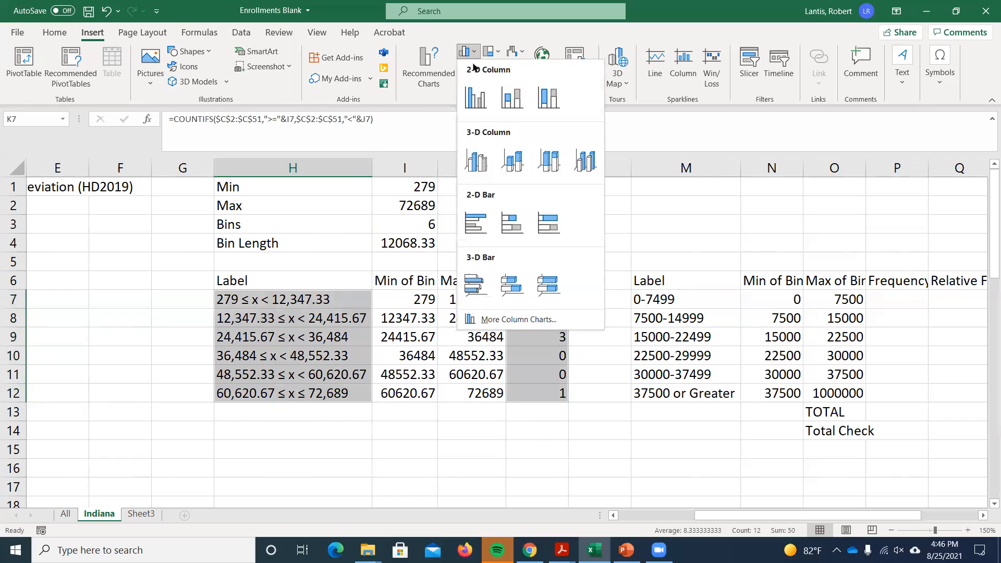
left_click(473, 168)
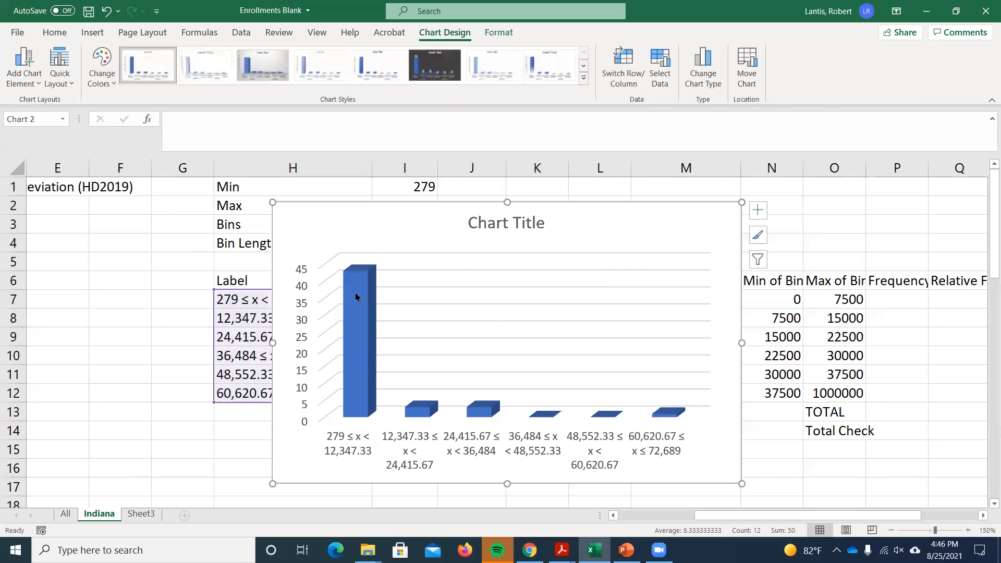
mouse_move(358, 290)
key("Delete")
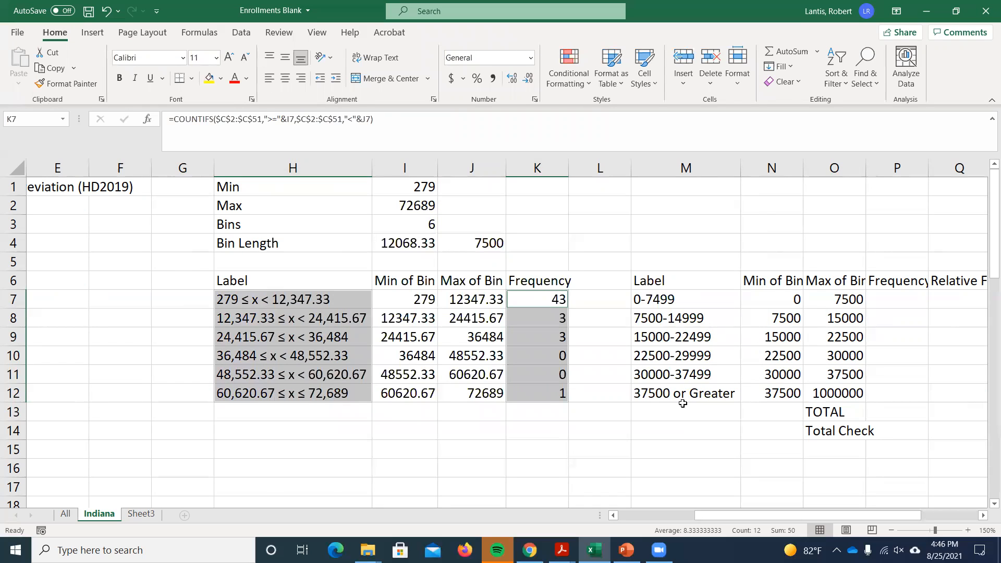
Review the absolute ranges and relative bin limits in the K7 frequency formula.
left_click(546, 286)
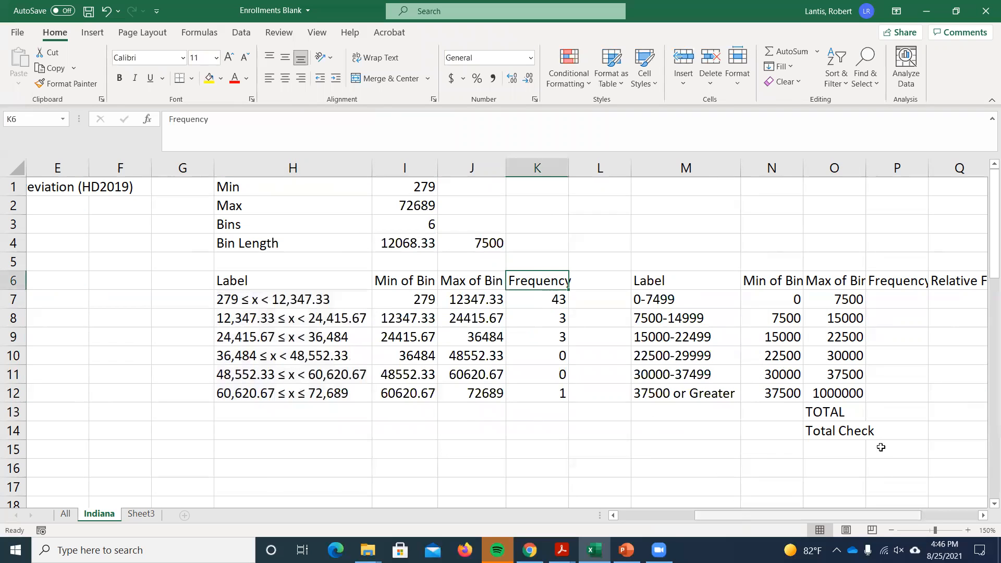
scroll(881, 447, "left", 4)
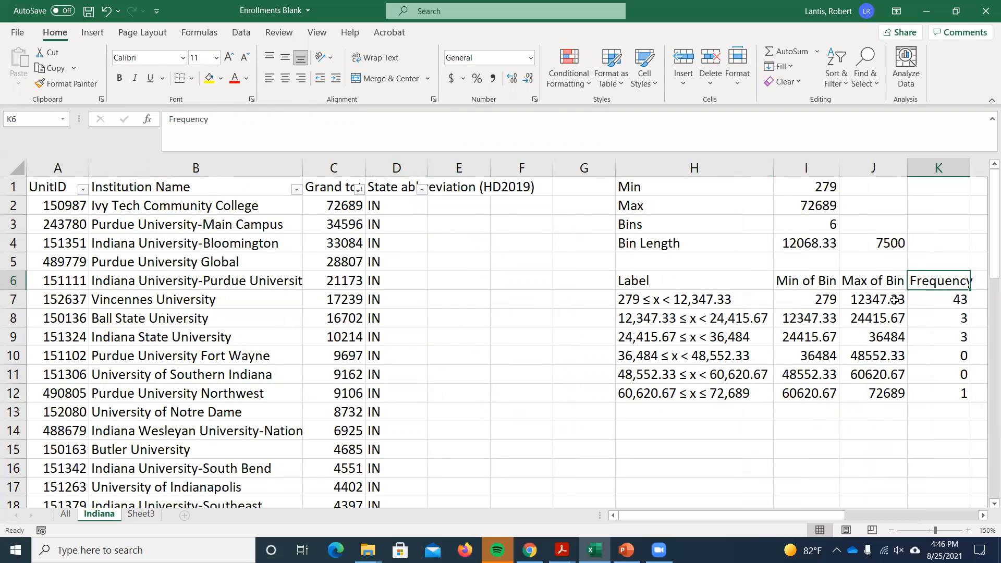
left_click(932, 299)
double_click(923, 299)
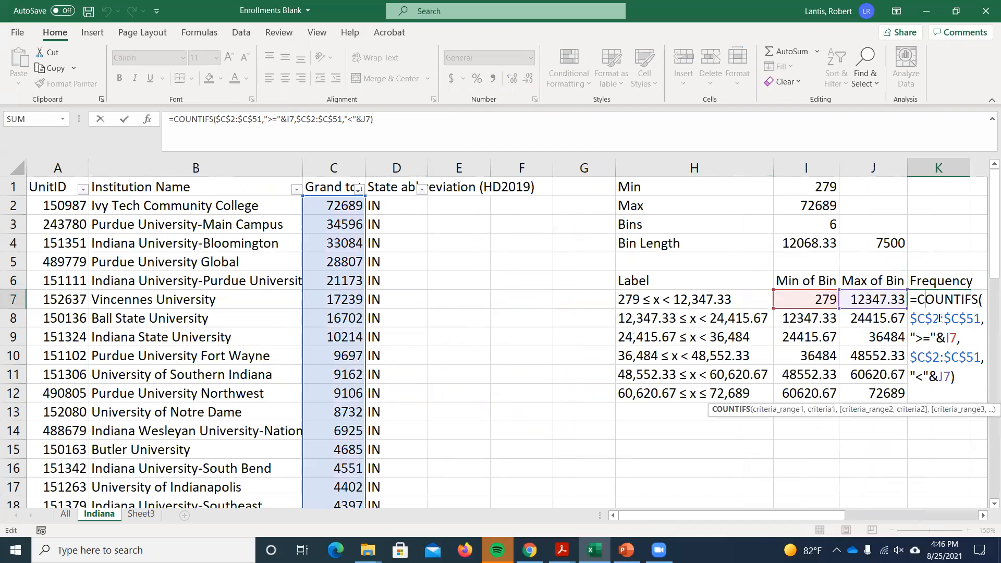
key("Return")
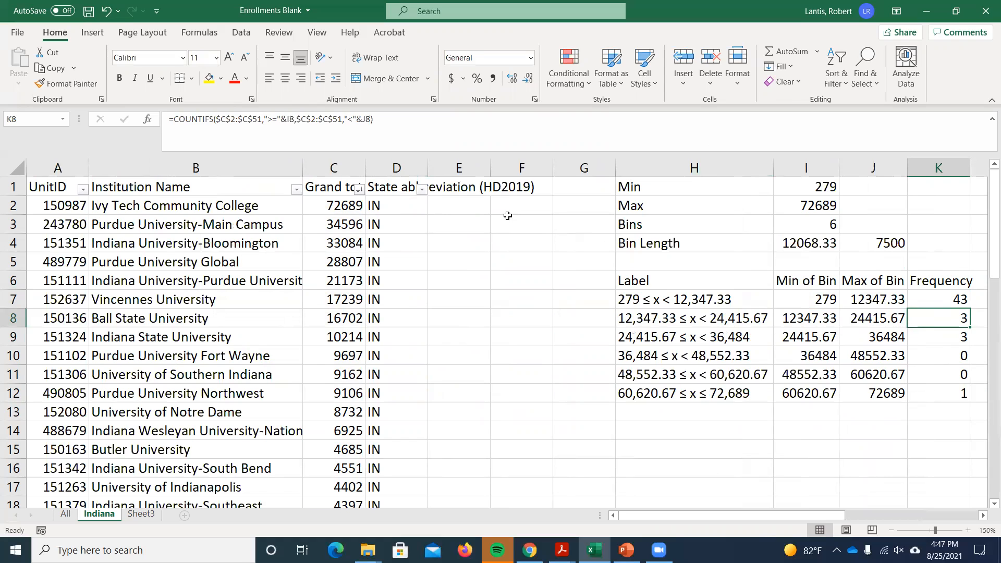
Try a histogram of the grand total enrollments in C2:C51, delete it, and return to the frequency tables.
left_click(313, 193)
key("Down")
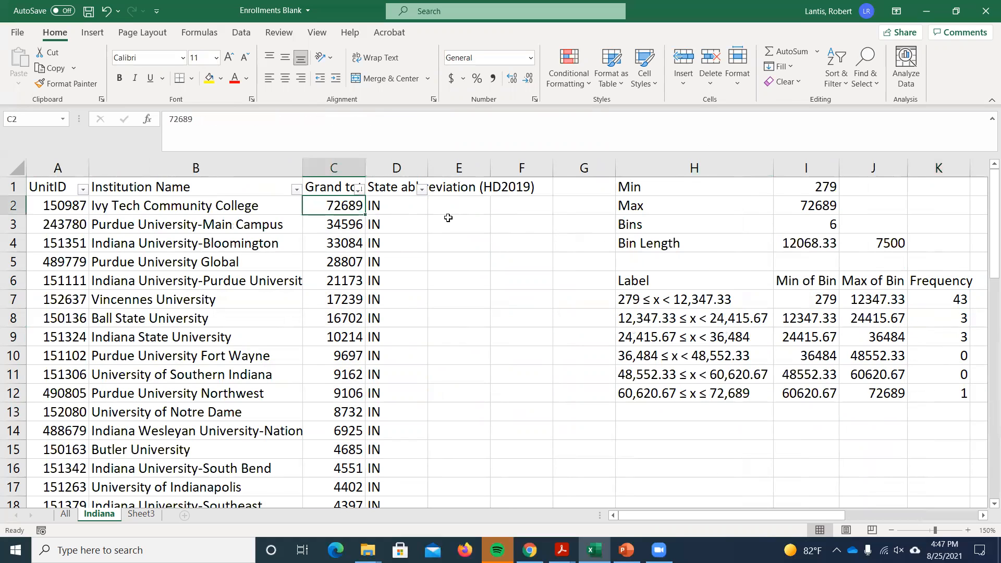
key("ctrl+shift+Down")
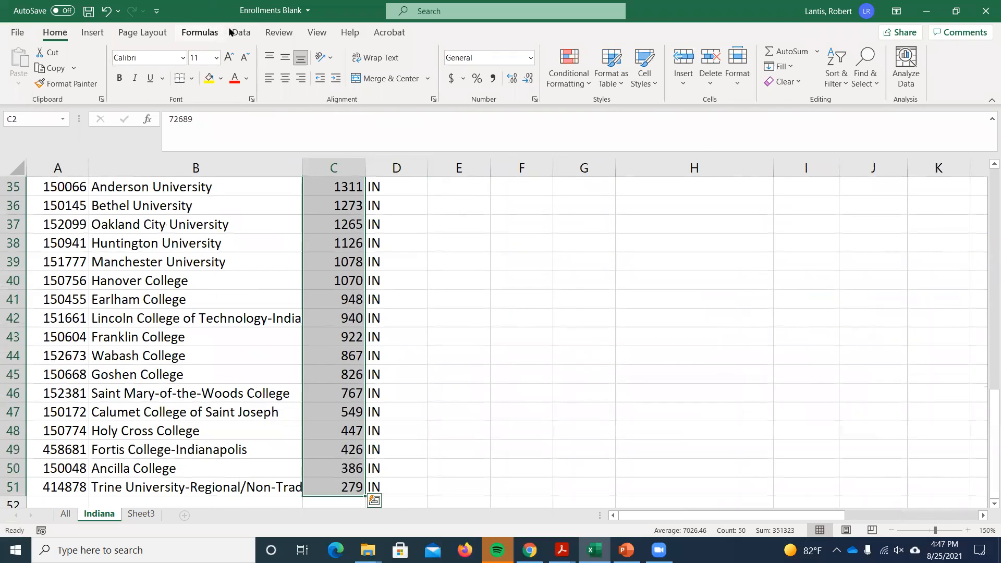
left_click(100, 39)
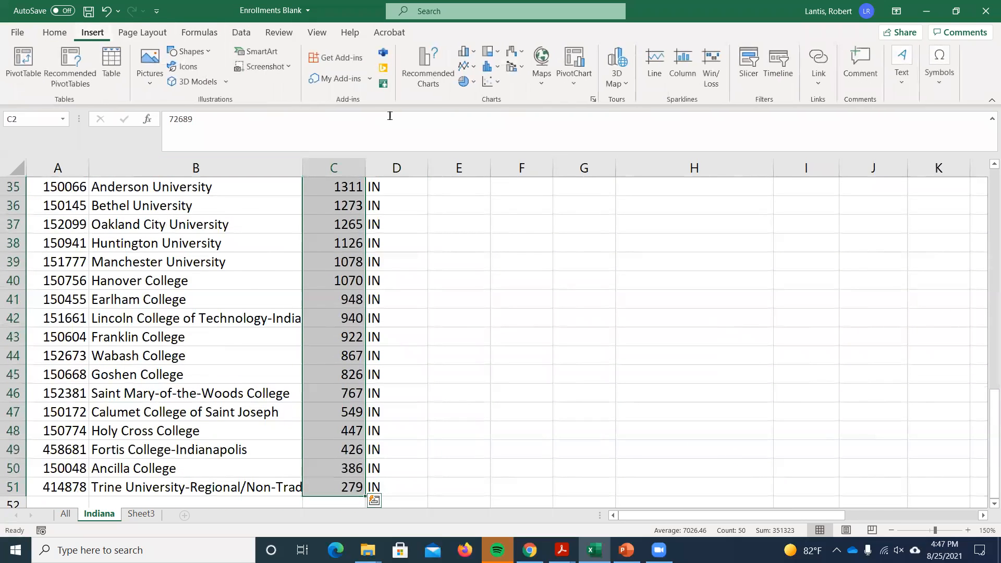
left_click(489, 71)
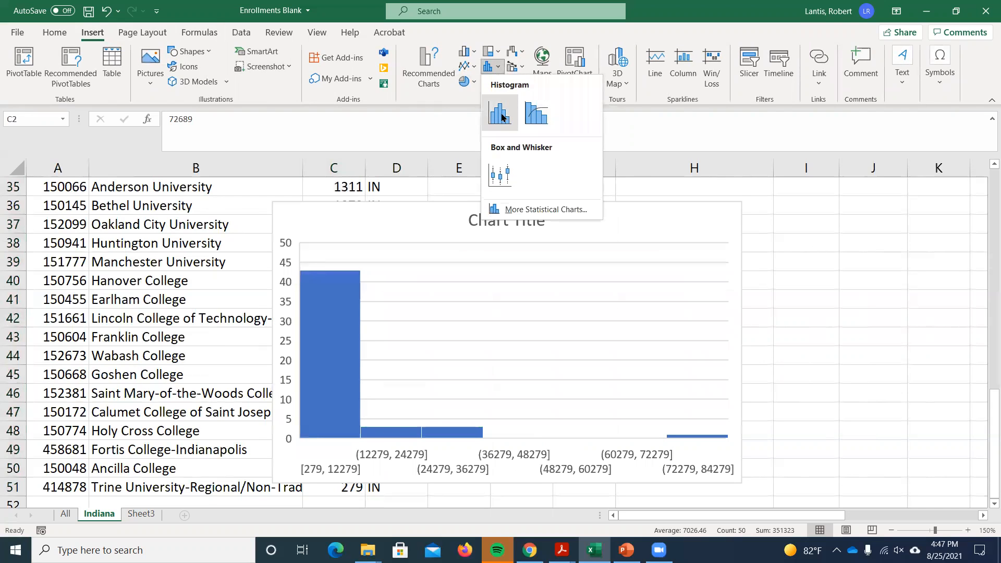
left_click(501, 115)
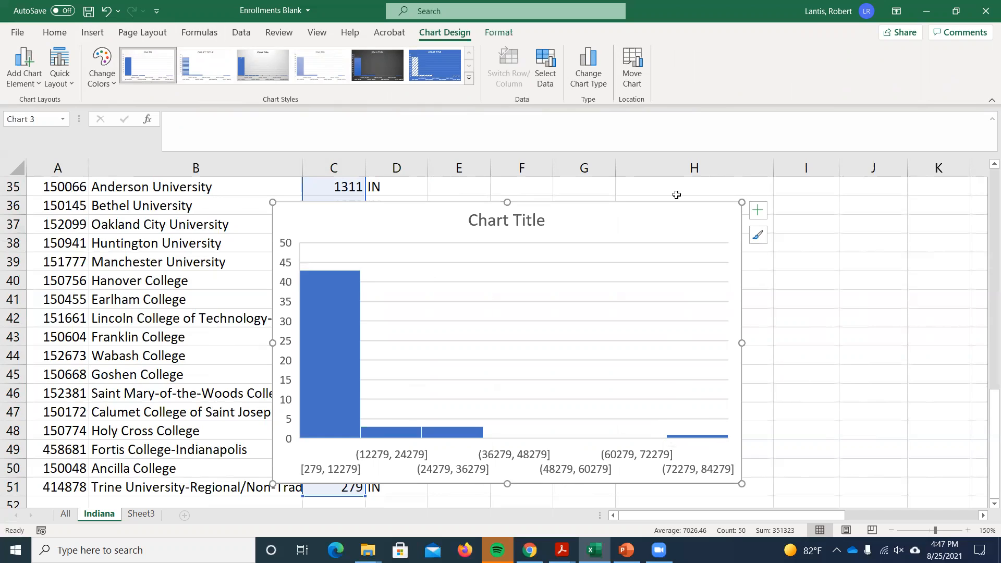
key("Delete")
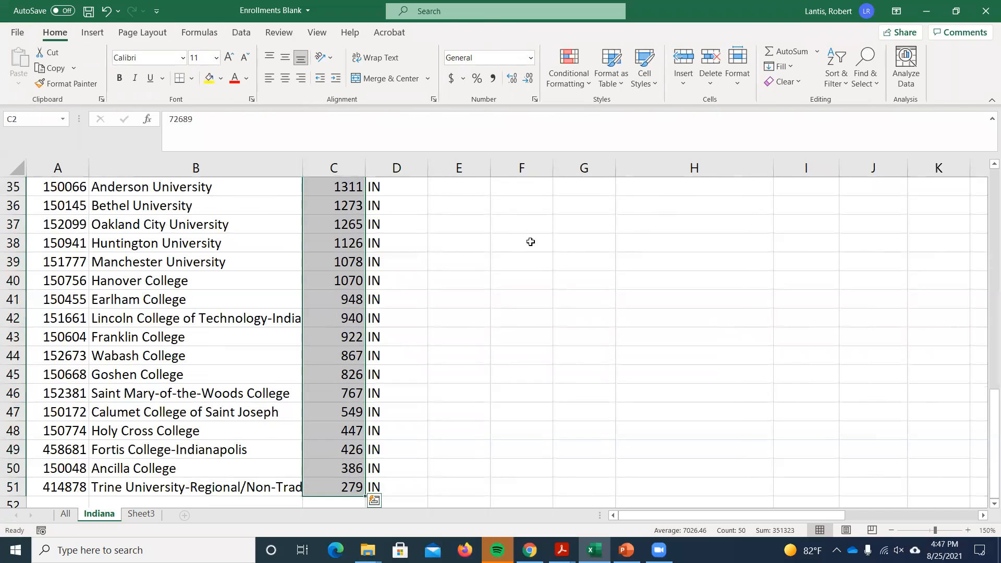
scroll(579, 317, "up", 11)
scroll(807, 412, "right", 4)
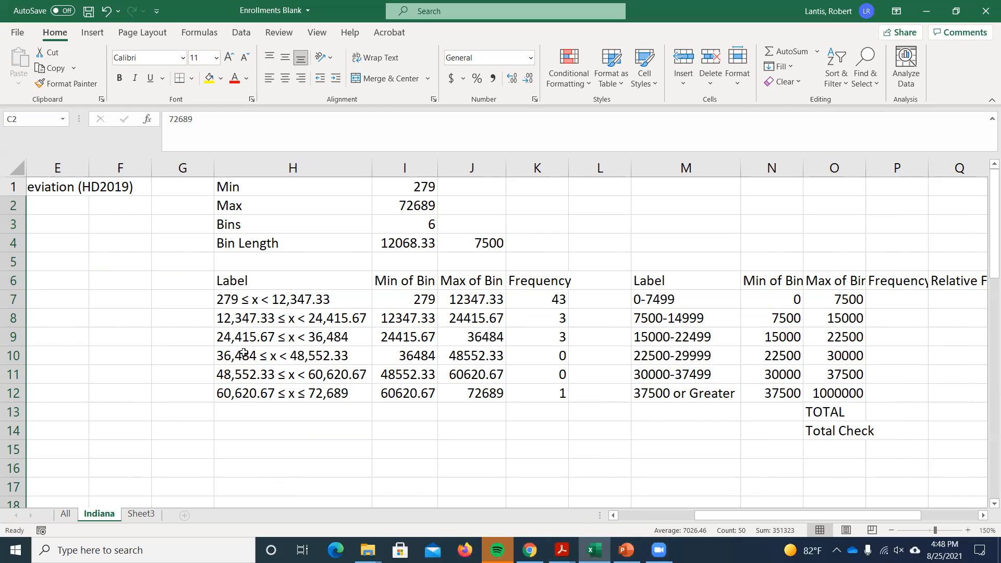
Switch to File Explorer and go from the ECON 221 Sec 5 folder to the Fall 2020 Courses folder on the Samsung USB drive.
left_click_drag(294, 306, 305, 397)
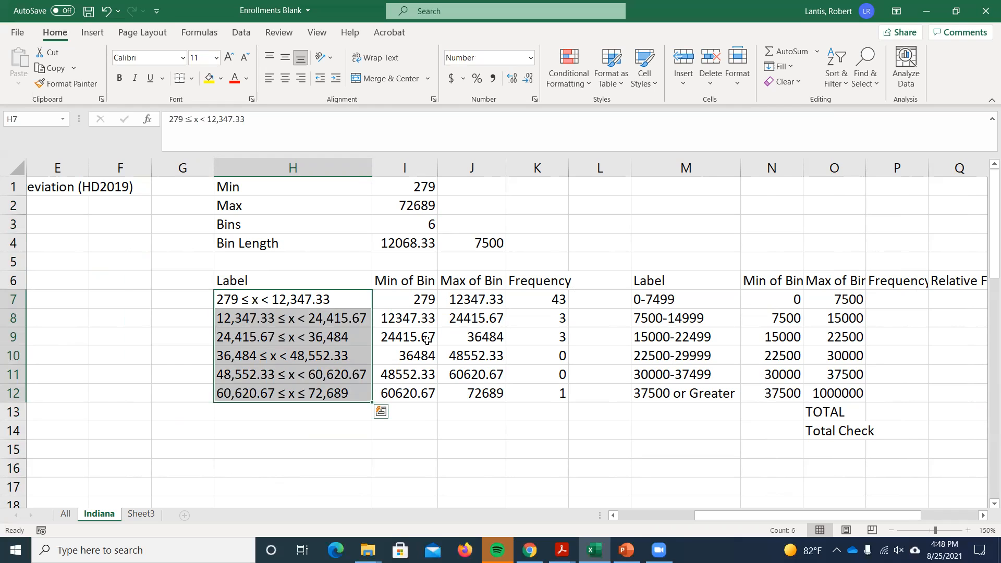
left_click(367, 550)
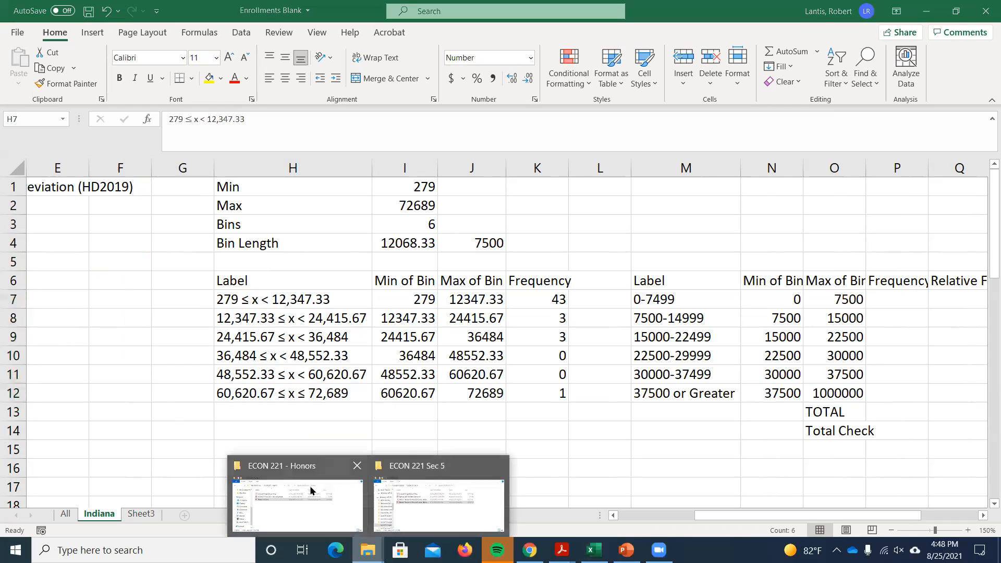
left_click(399, 499)
left_click(250, 115)
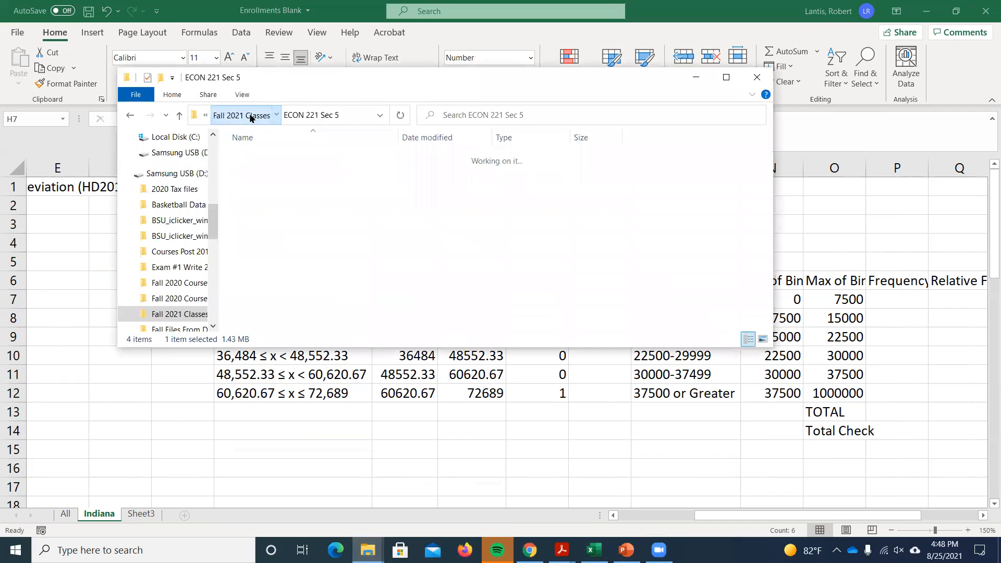
left_click(248, 121)
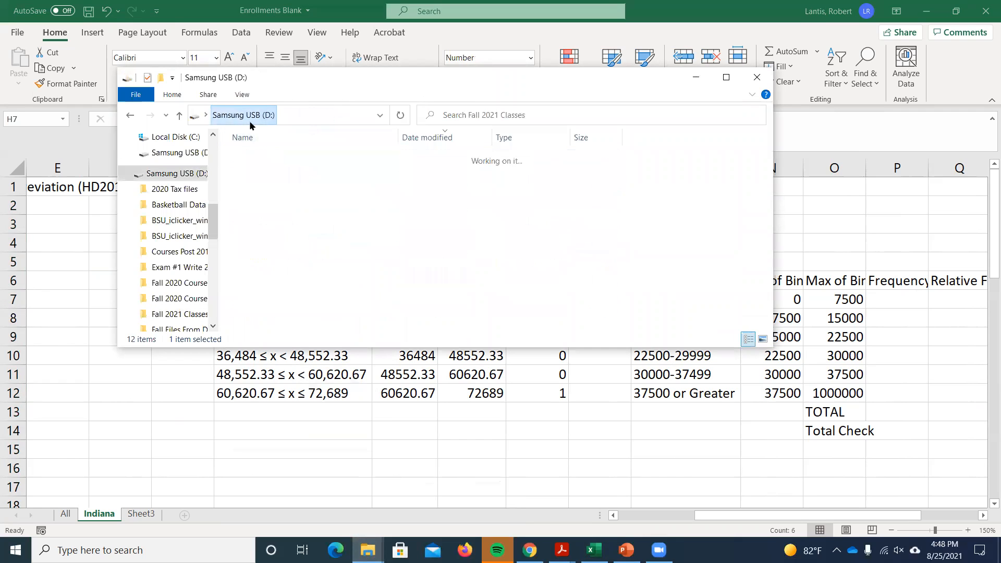
scroll(292, 303, "down", 2)
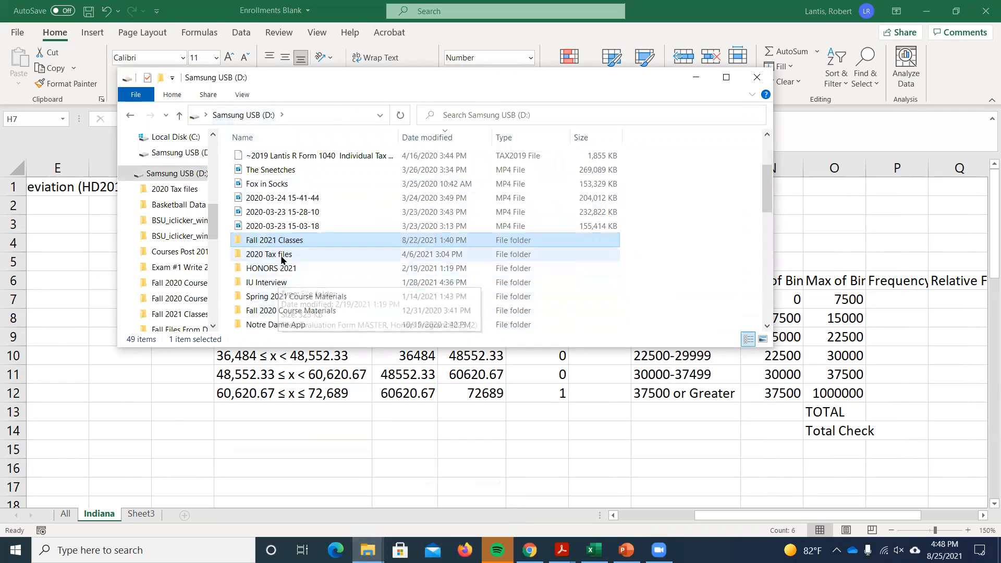
scroll(286, 273, "down", 2)
double_click(289, 284)
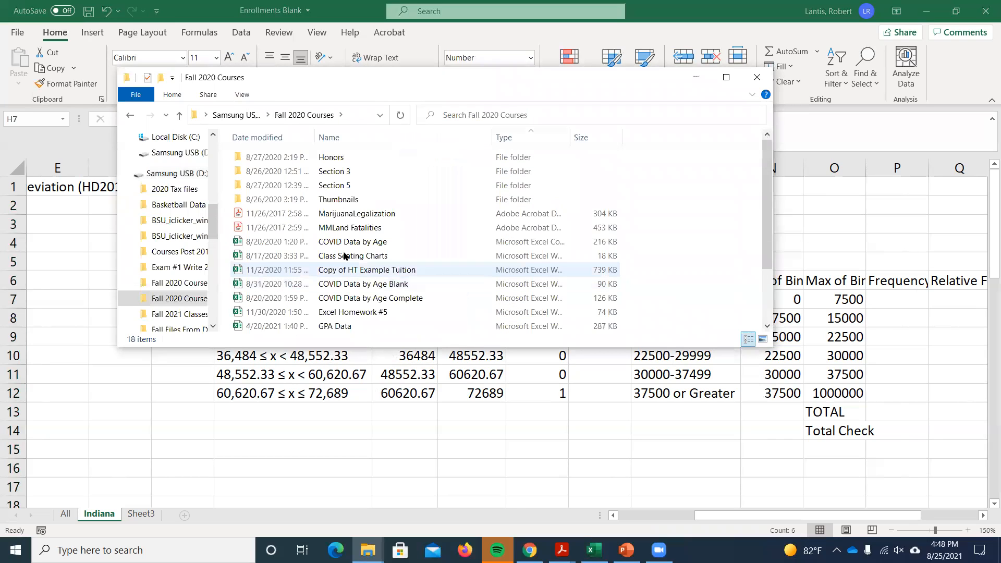
Open the Word document "Excel homework #1-Simple Statistics" from the Section 3 folder.
double_click(329, 172)
scroll(308, 203, "down", 10)
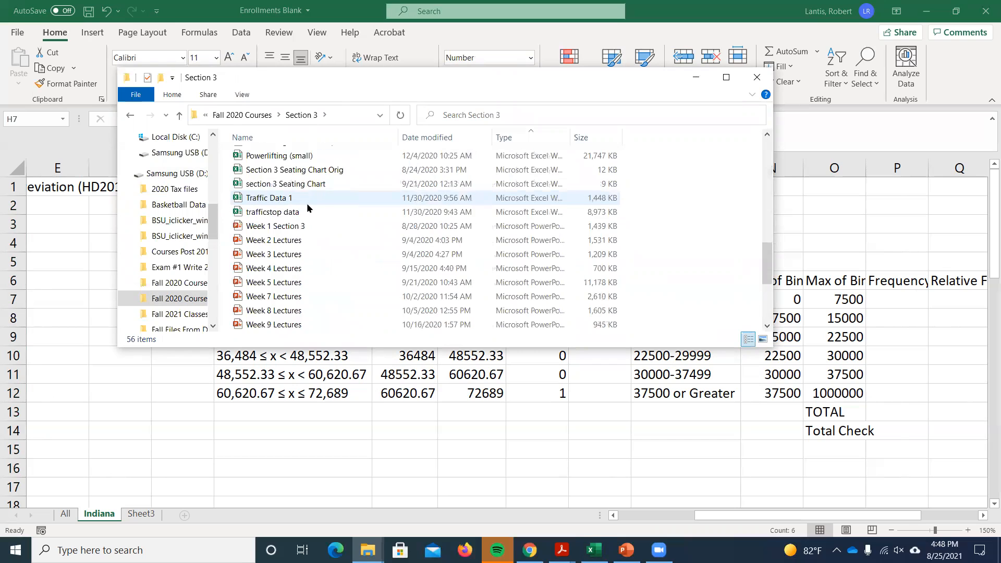
left_click(306, 268)
double_click(306, 268)
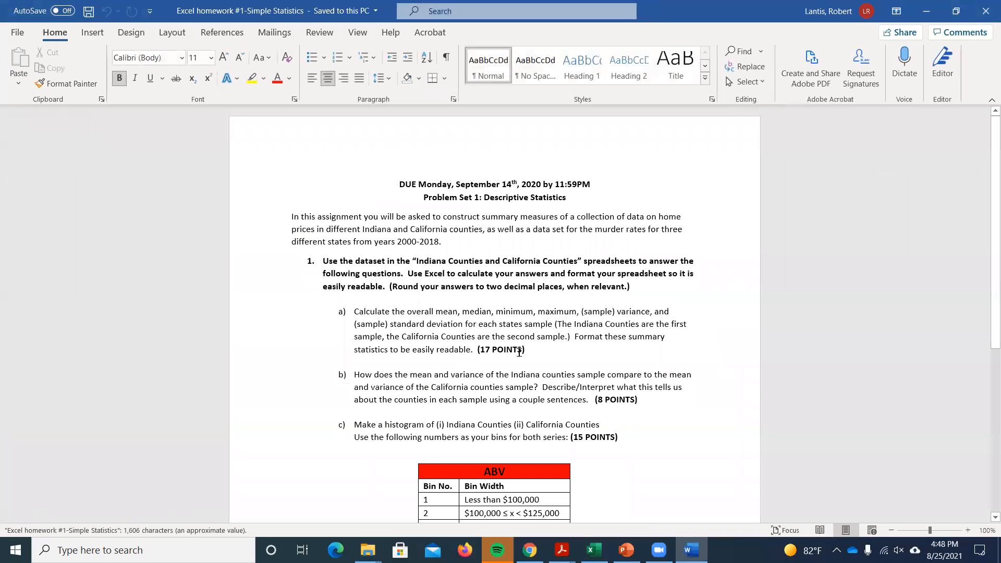
Read the histogram bin requirements in the homework document, close it and switch back to the Enrollments Blank workbook.
scroll(542, 364, "down", 5)
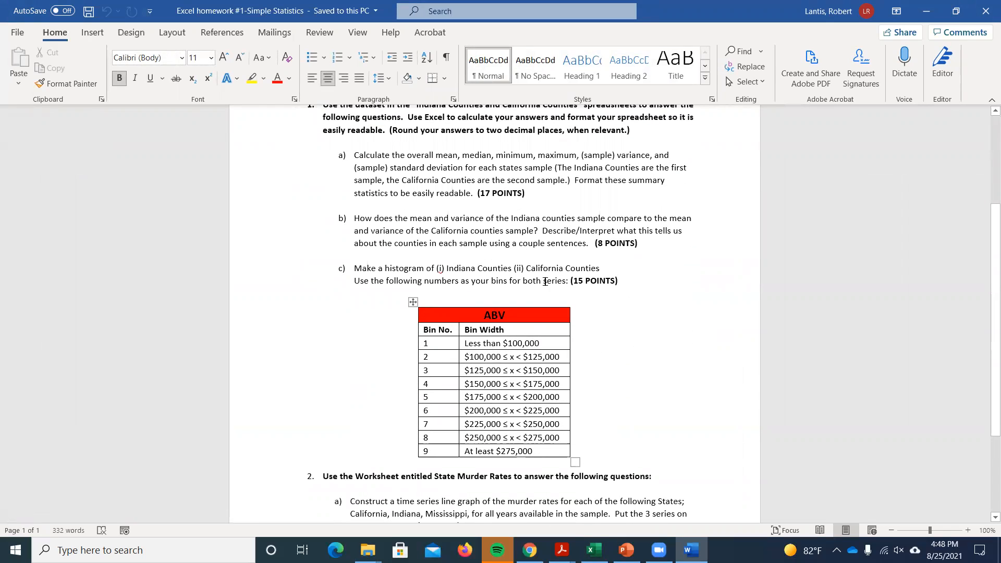
left_click(980, 16)
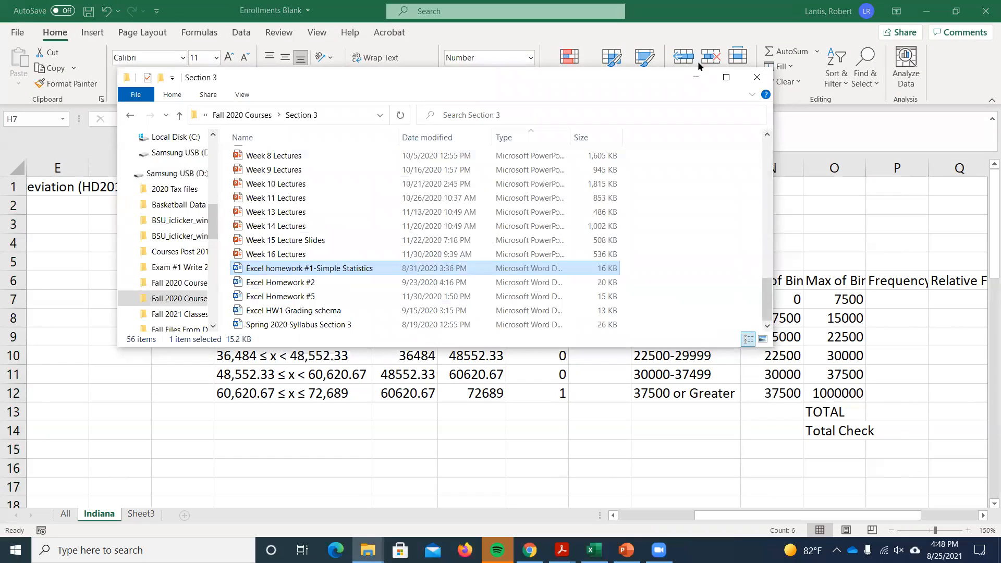
left_click(673, 14)
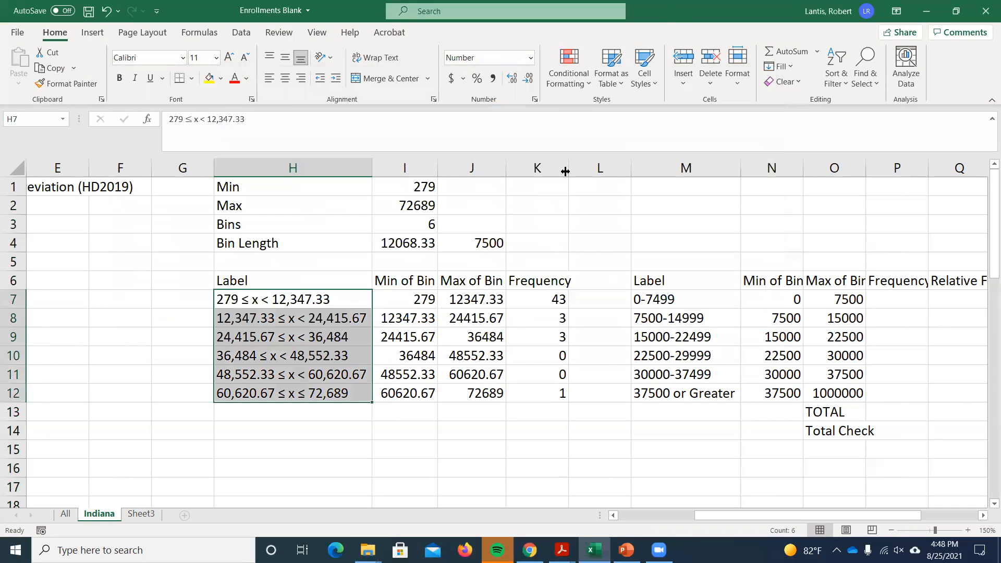
Examine the COUNTIFS formulas for the first and last bins in K7 and K12, re-entering the "<=" operator in K12.
left_click(548, 302)
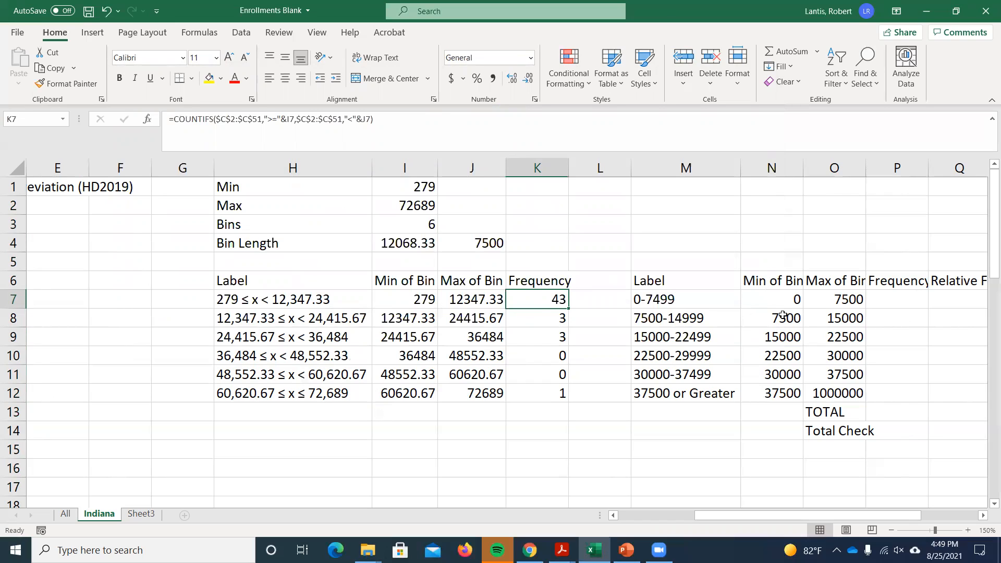
left_click_drag(552, 398, 573, 398)
double_click(543, 394)
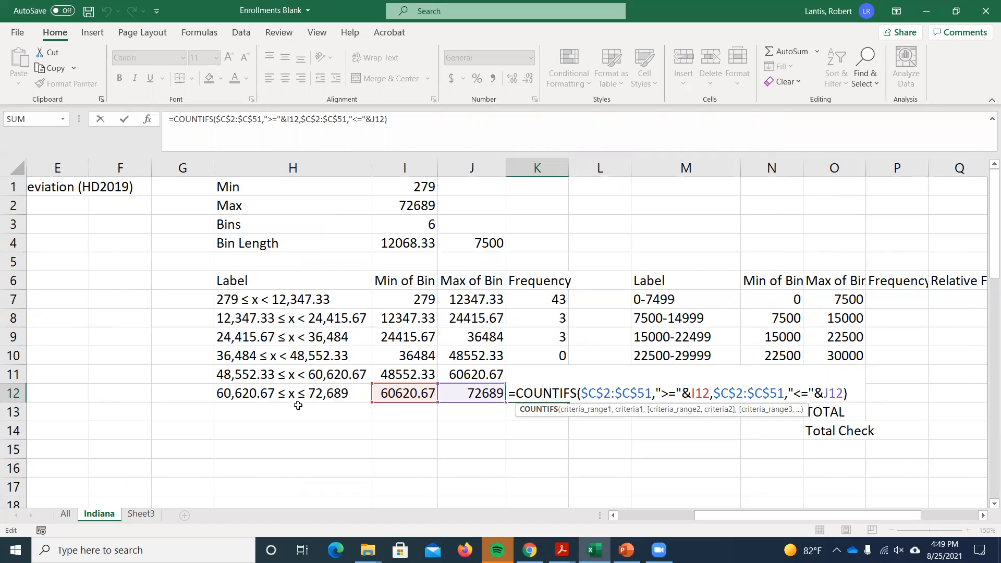
left_click(804, 394)
key("BackSpace")
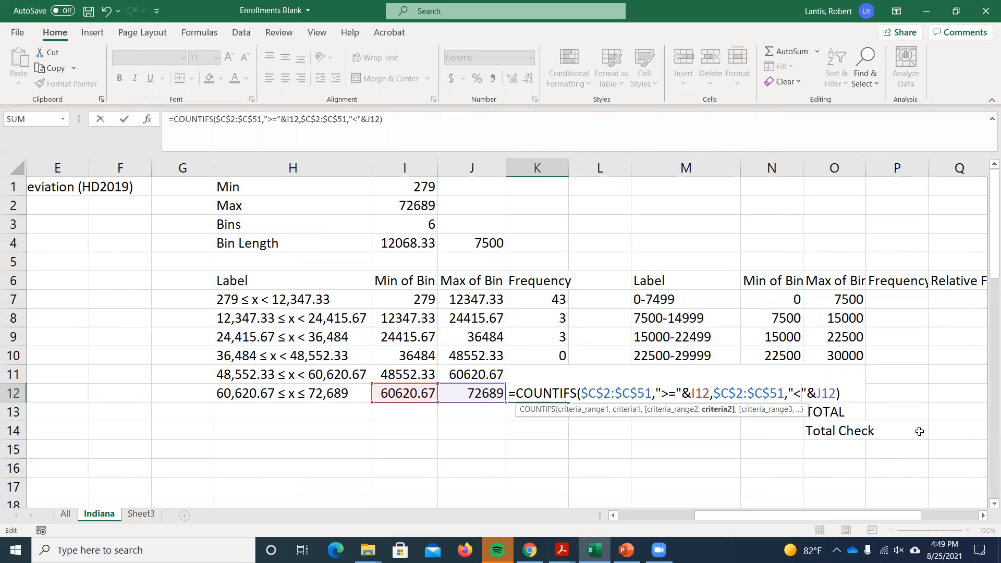
type("=")
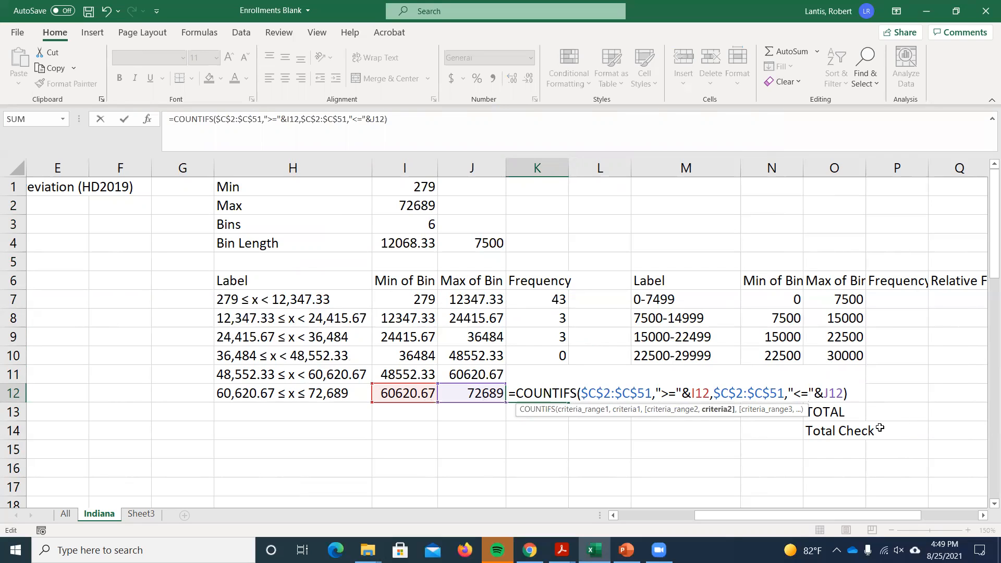
key("Return")
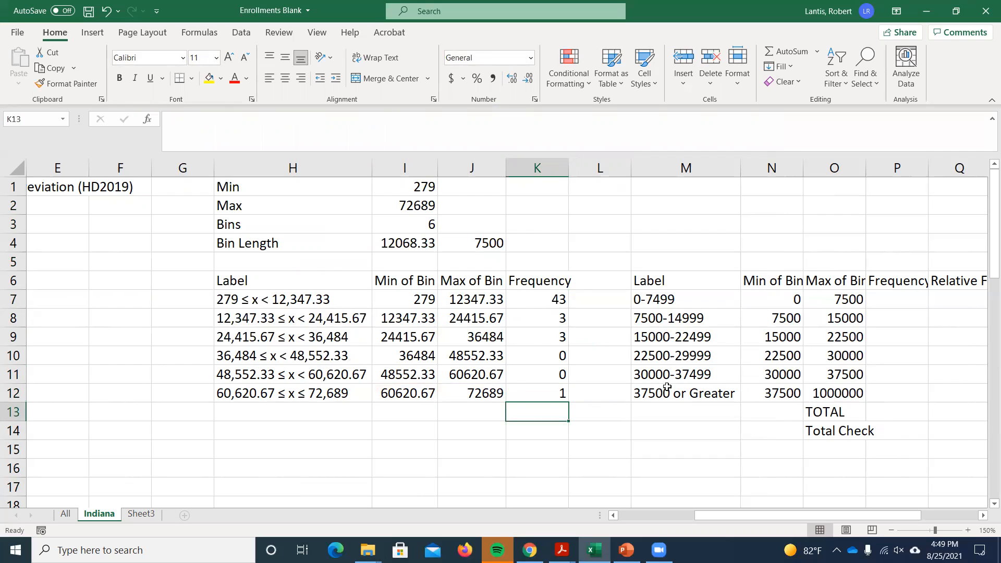
key("Right")
key("Right")
key("Right")
key("Right")
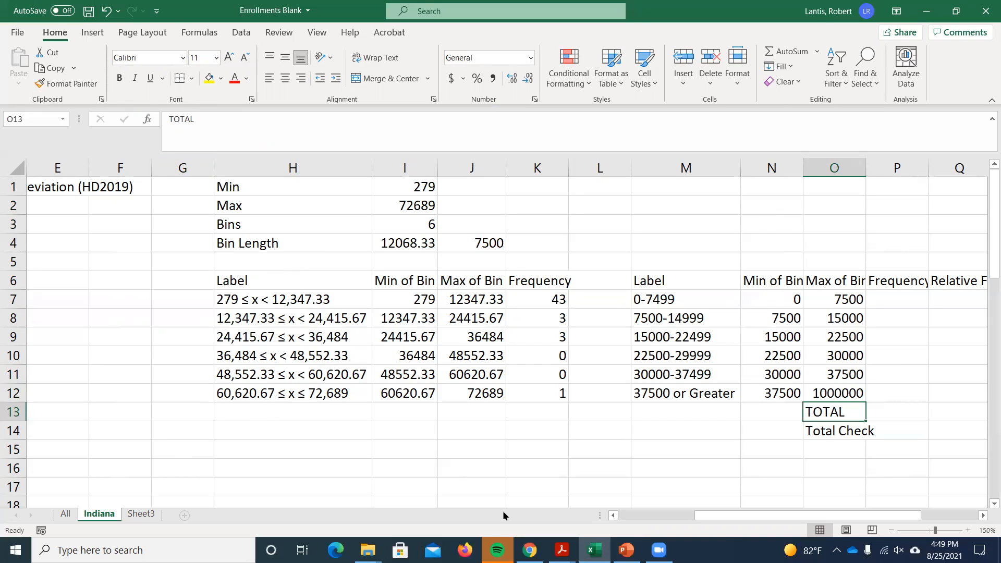
Open the Enrollments Complete workbook from the Fall 2021 Classes folder on Google Drive.
left_click(368, 550)
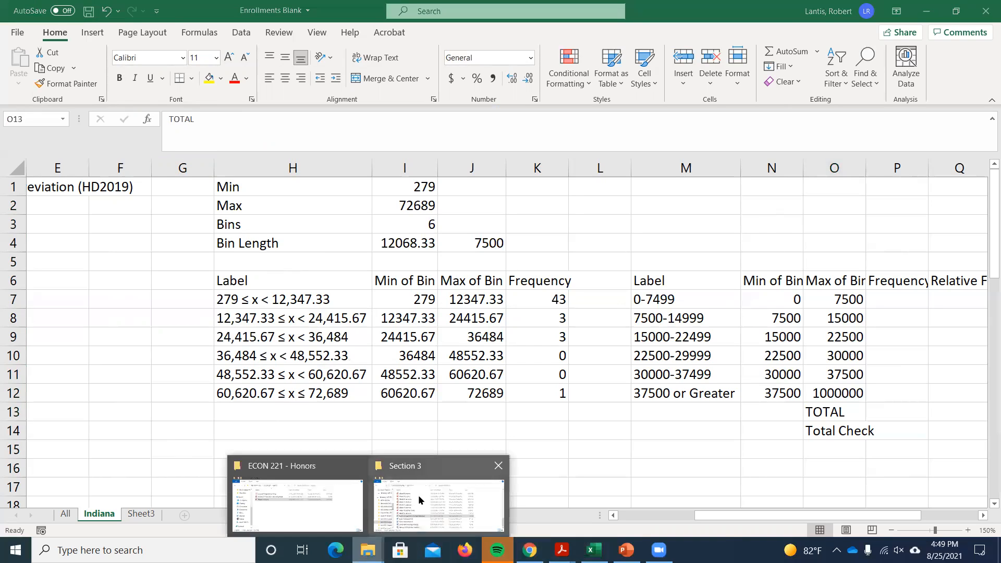
left_click(307, 490)
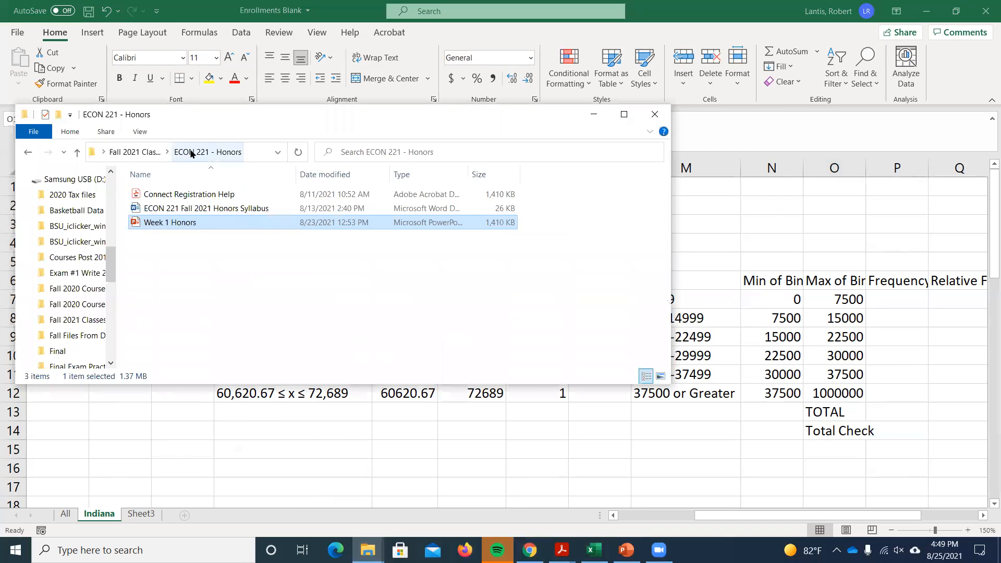
left_click(155, 152)
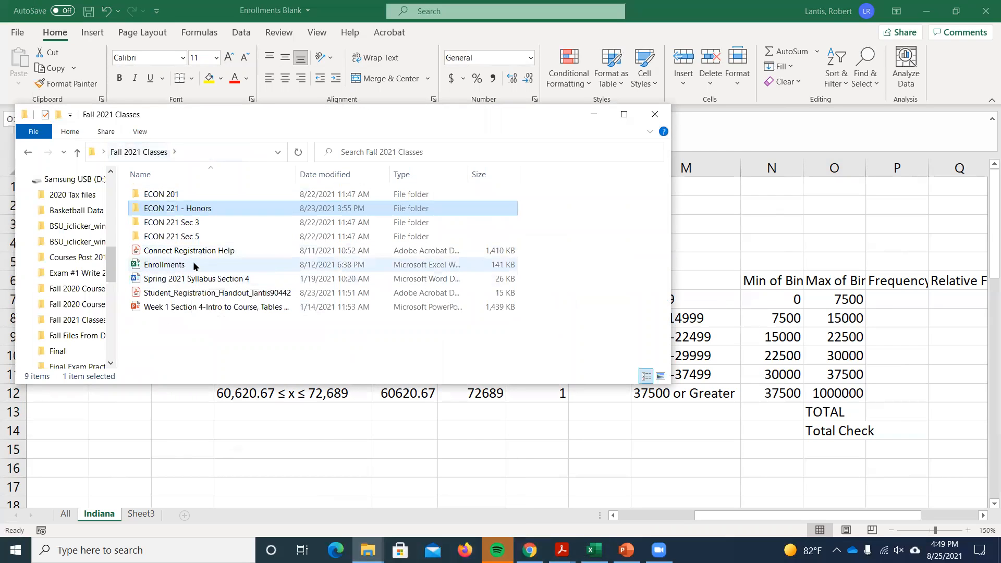
scroll(104, 201, "up", 10)
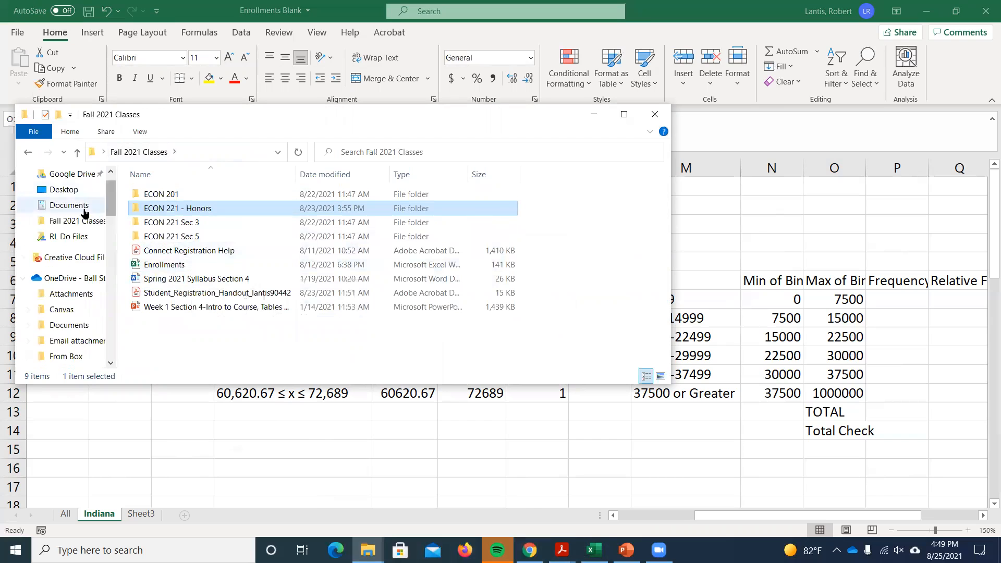
left_click(70, 175)
scroll(197, 314, "down", 5)
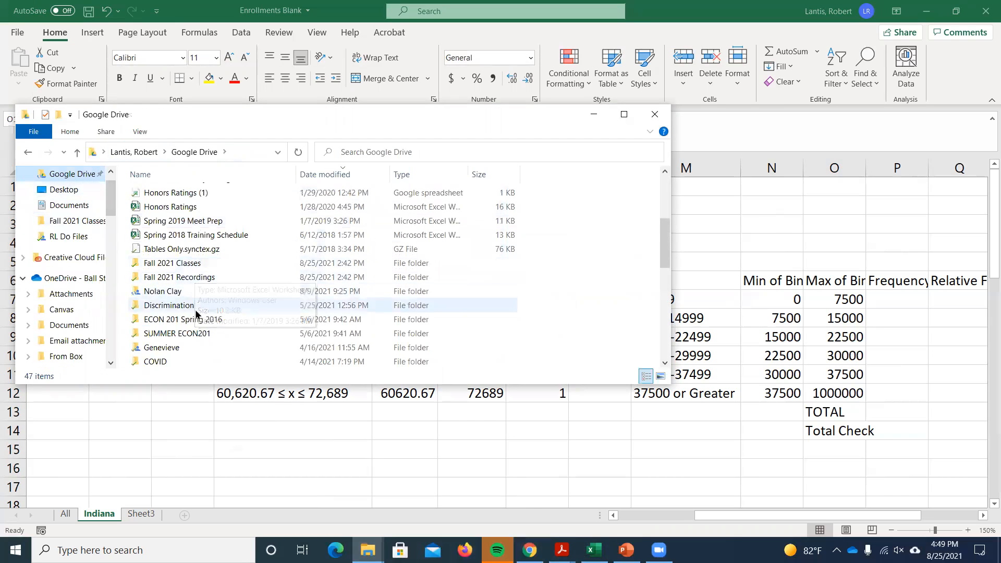
scroll(197, 313, "down", 1)
double_click(173, 223)
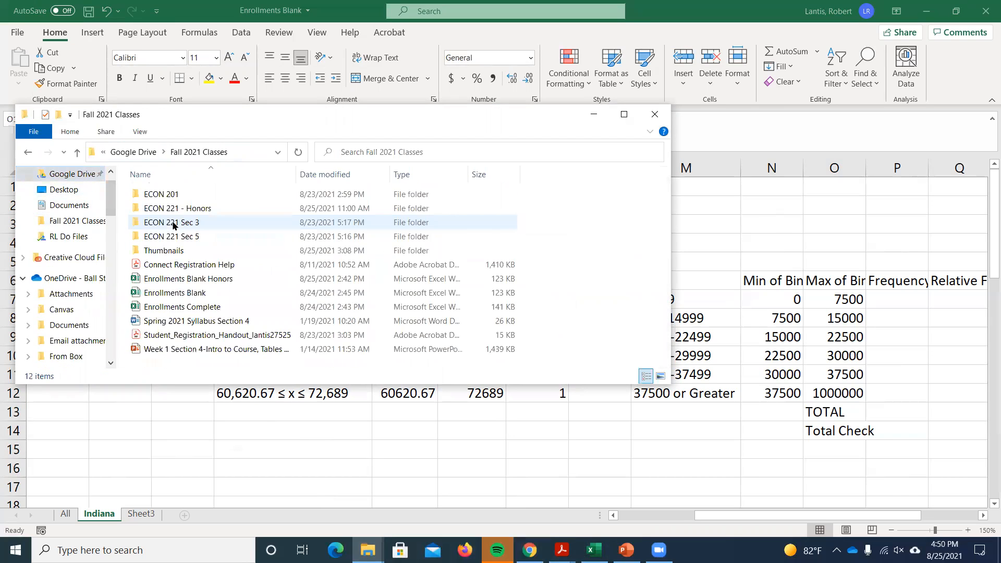
double_click(201, 307)
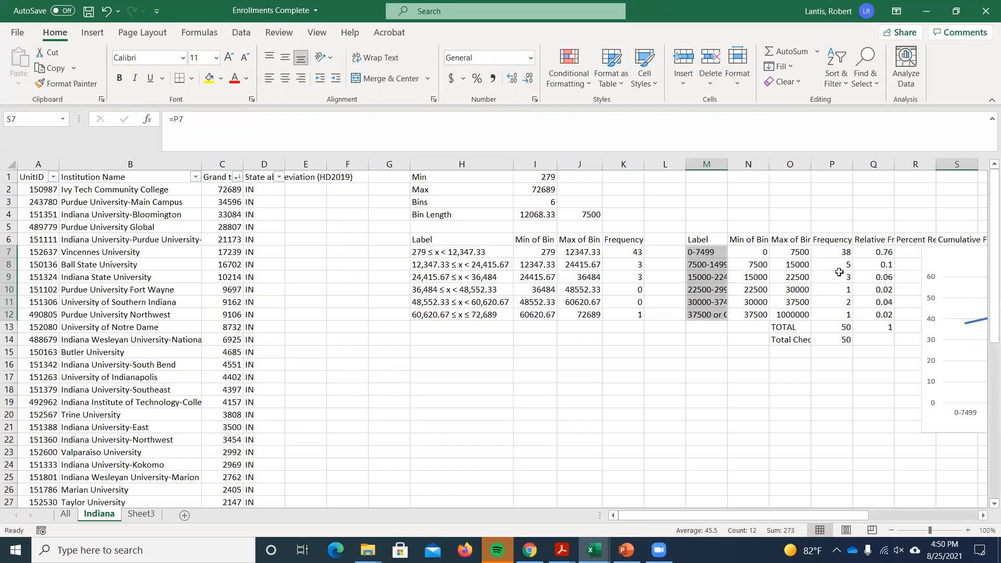
Look over Sheet3 and the All sheet of the Enrollments Complete workbook, then minimize it.
left_click(140, 514)
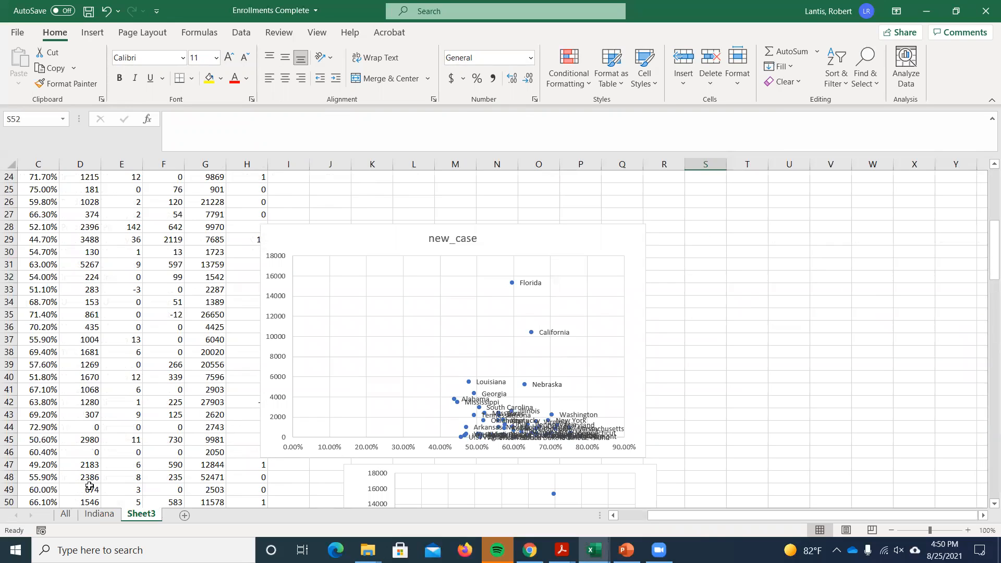
key("ctrl+Page_Up")
key("ctrl+Page_Up")
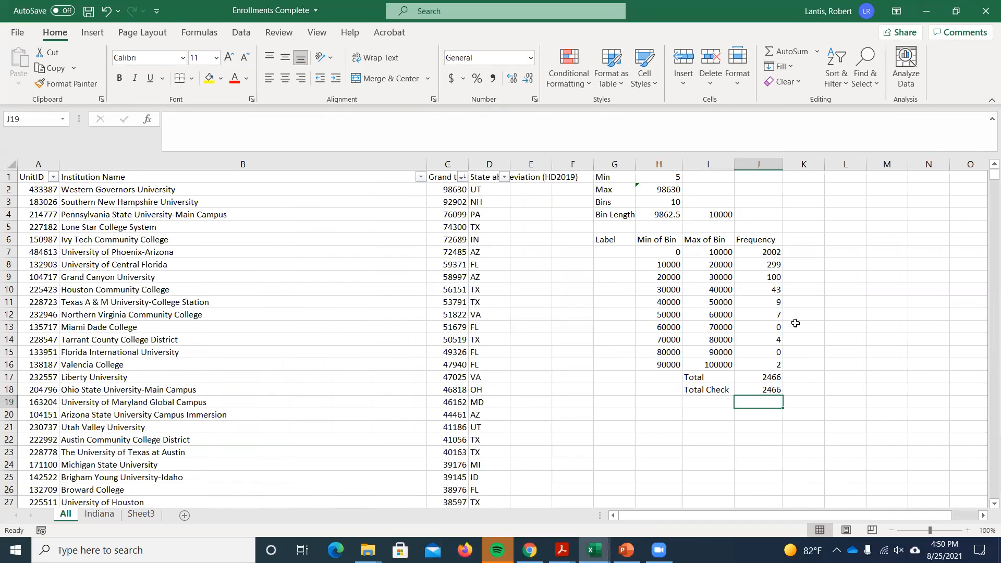
left_click(927, 11)
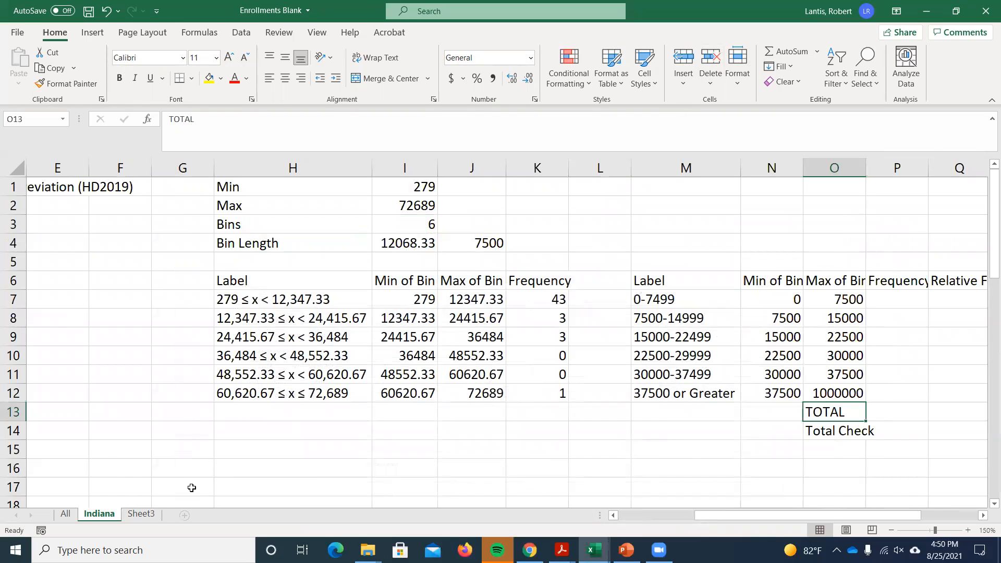
Check the All sheet of the Enrollments Blank workbook and return to its Indiana sheet.
left_click(73, 515)
scroll(273, 286, "up", 13)
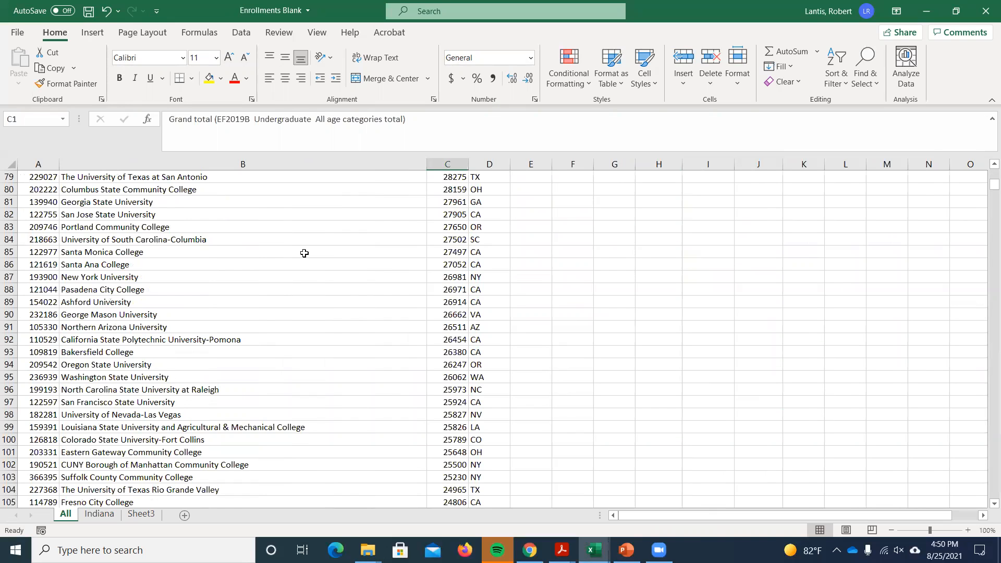
left_click(926, 11)
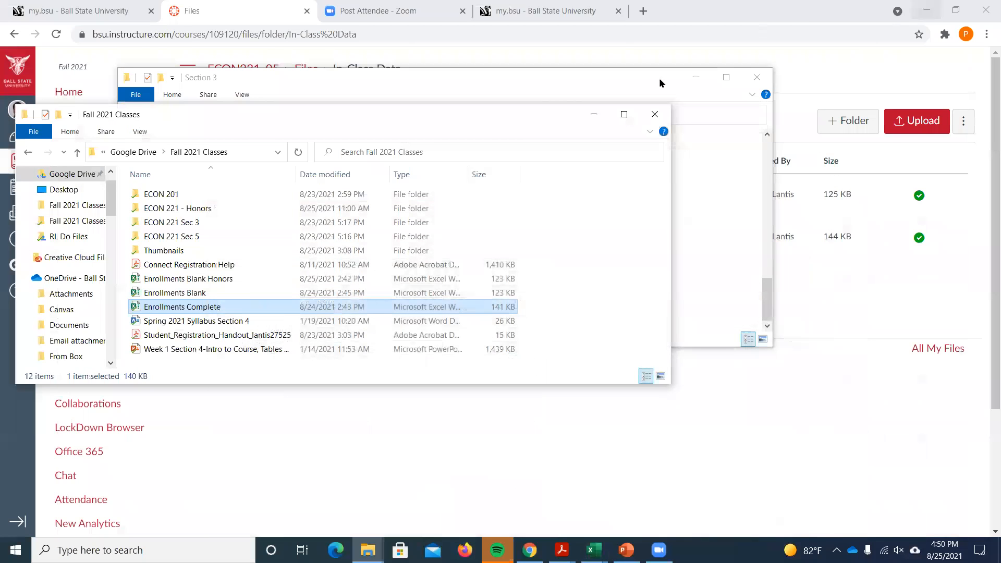
left_click(594, 550)
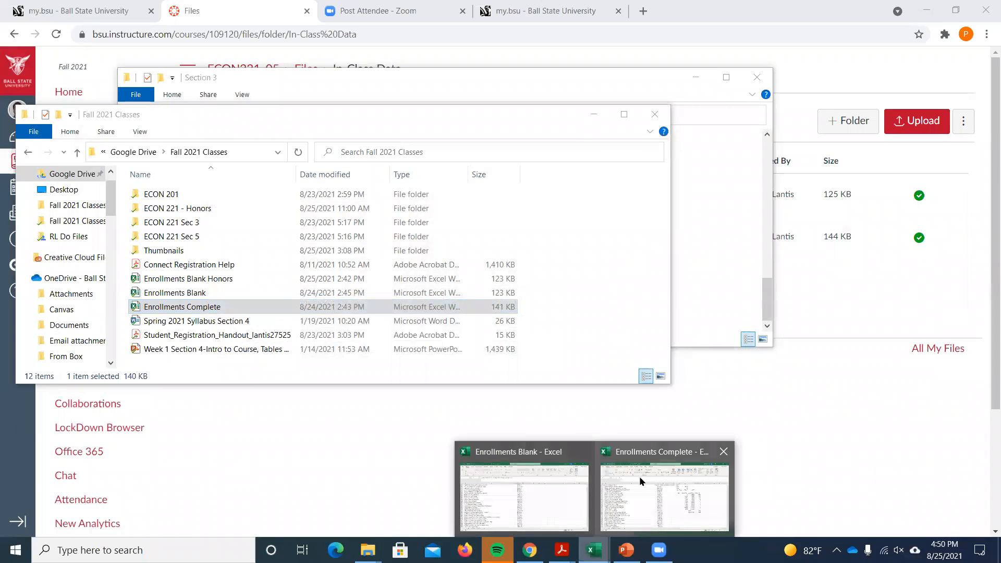
left_click(523, 487)
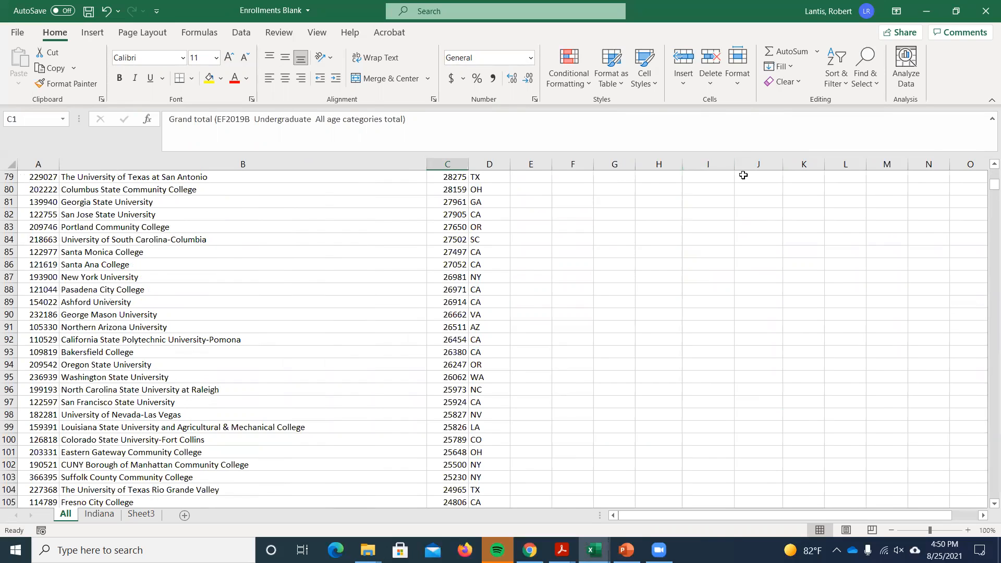
left_click(100, 514)
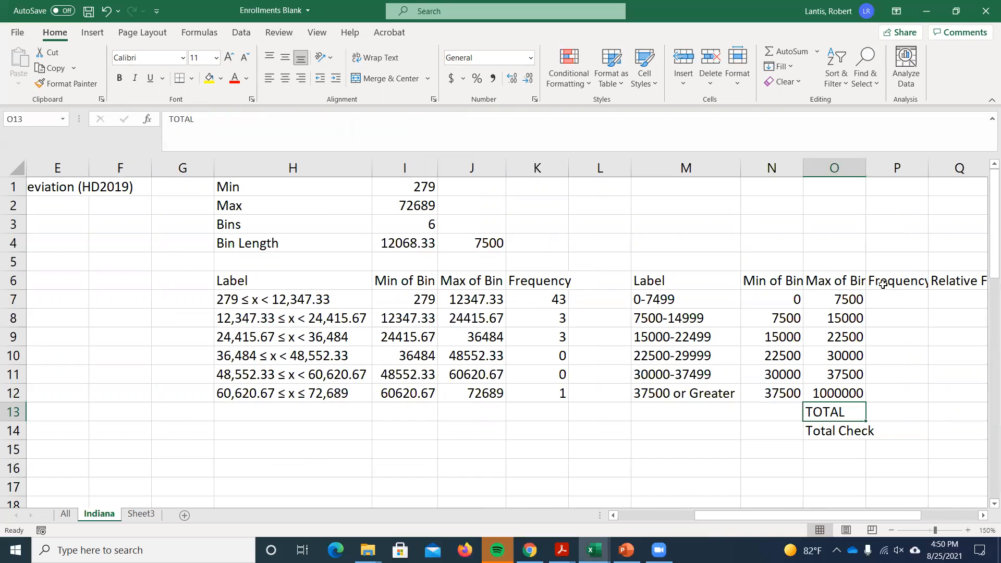
Autofit column O on the Indiana sheet to the width of its Max of Bin header.
key("Right")
key("Up")
key("Up")
key("Up")
key("Up")
key("Up")
key("Up")
key("Up")
key("Up")
key("Up")
key("Up")
key("Up")
key("Up")
key("Down")
key("Down")
key("Down")
key("Down")
key("Down")
key("Down")
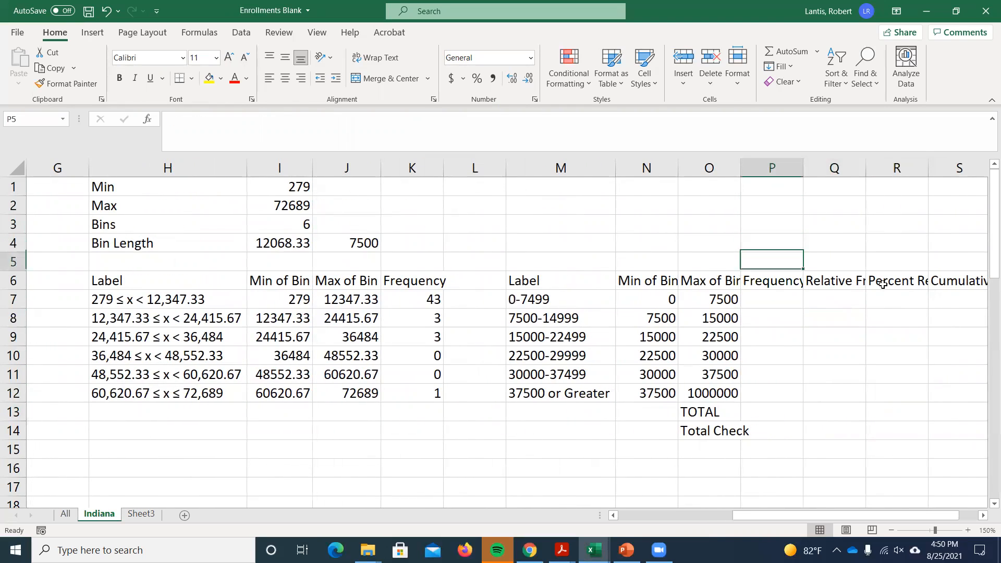
double_click(740, 169)
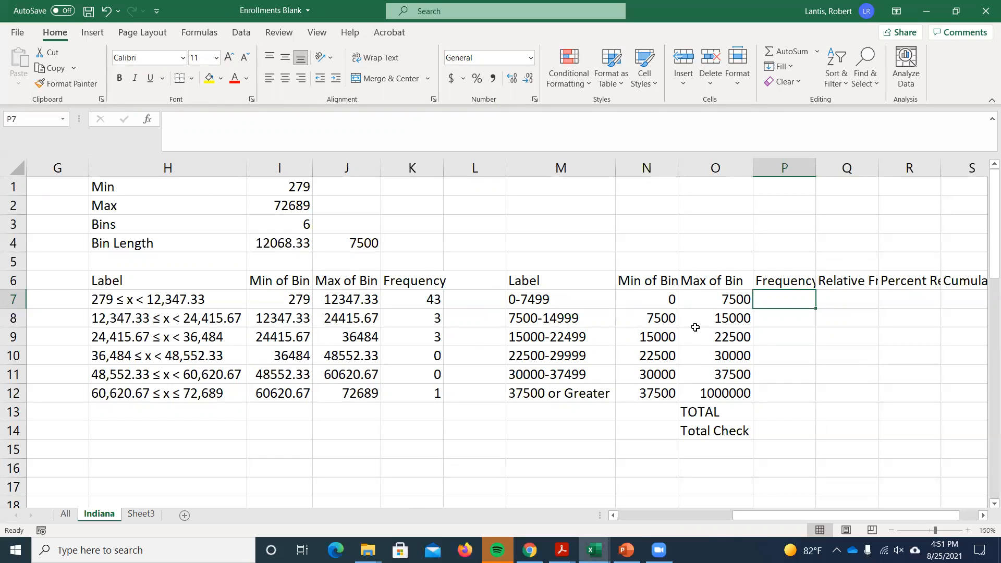
Examine the rounded bin length in J4 and the second table's Min of Bin and Max of Bin formulas against the enrollment data.
left_click(352, 244)
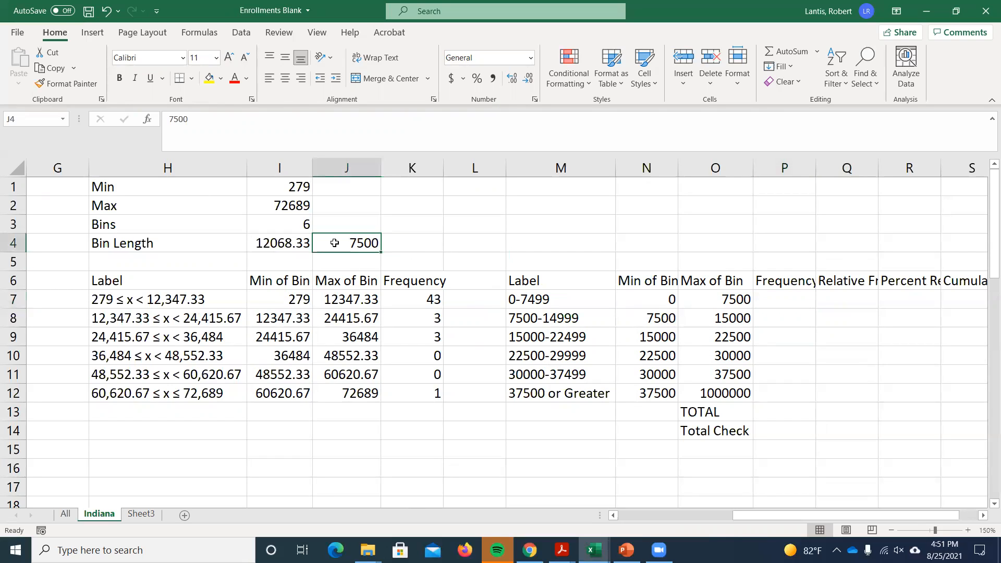
double_click(647, 298)
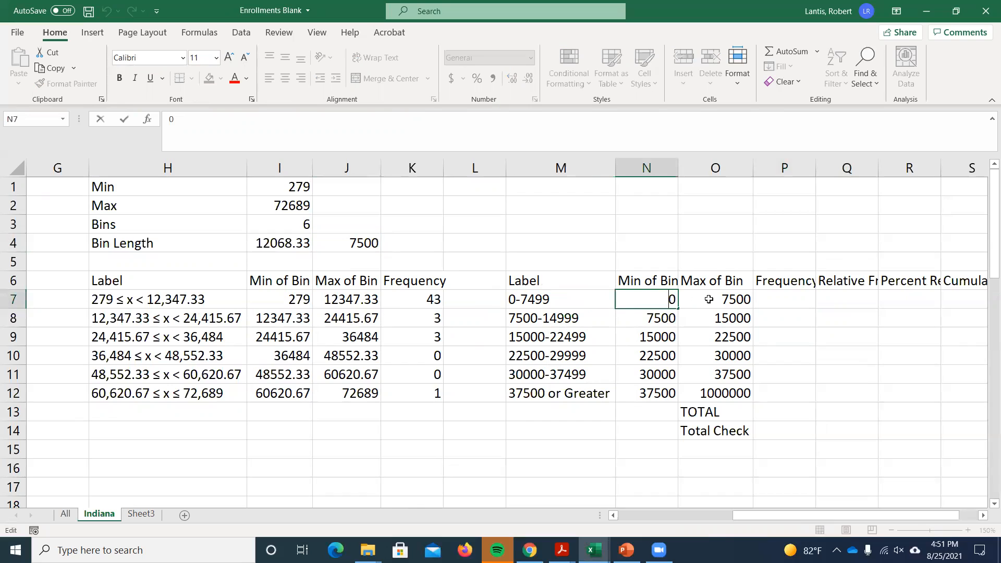
key("Return")
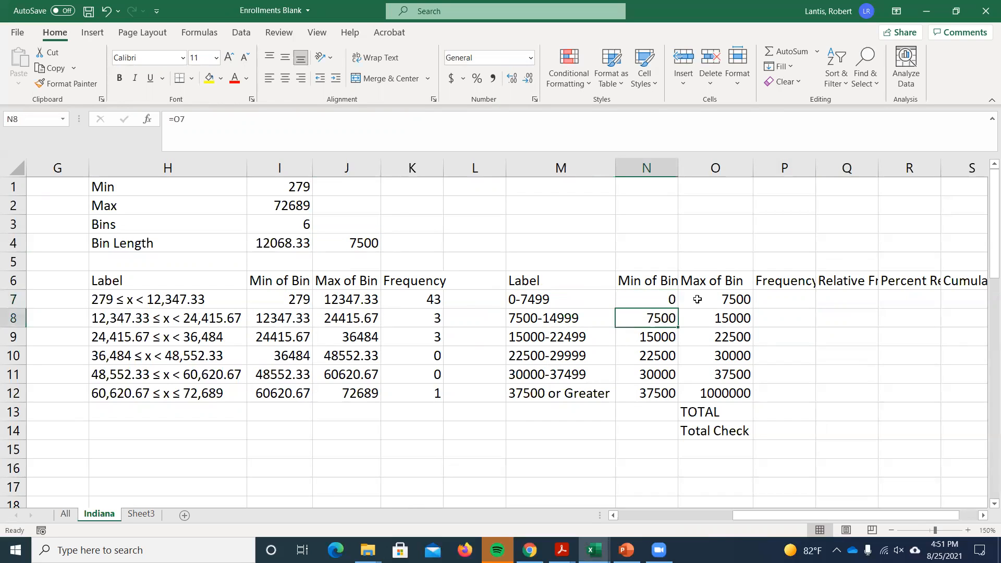
double_click(711, 299)
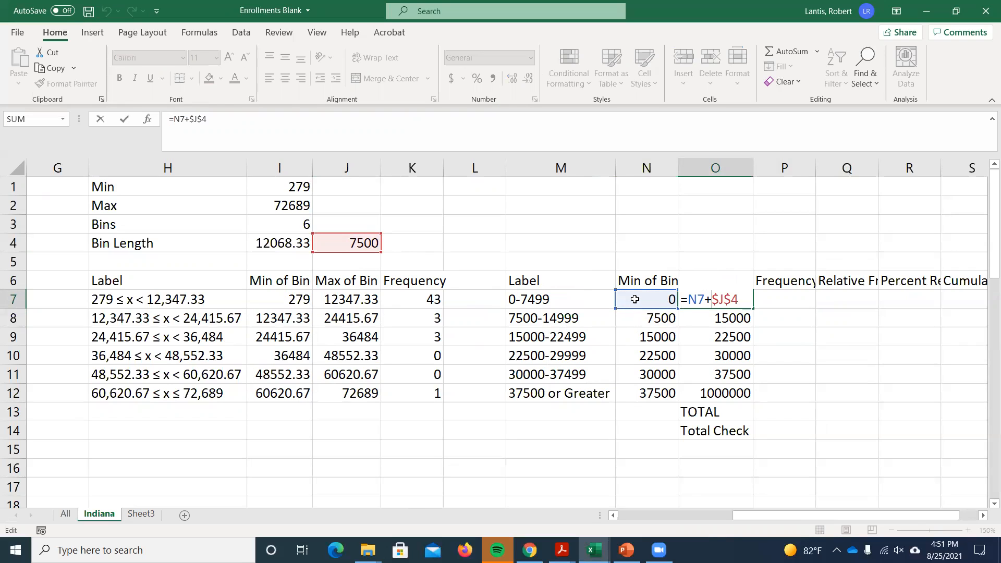
key("Return")
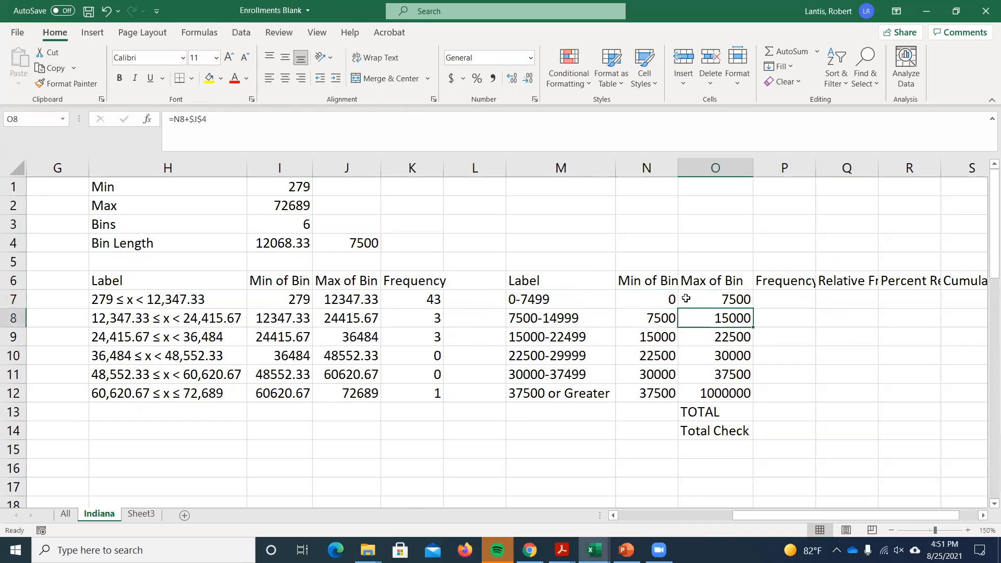
left_click(658, 319)
type("=O7")
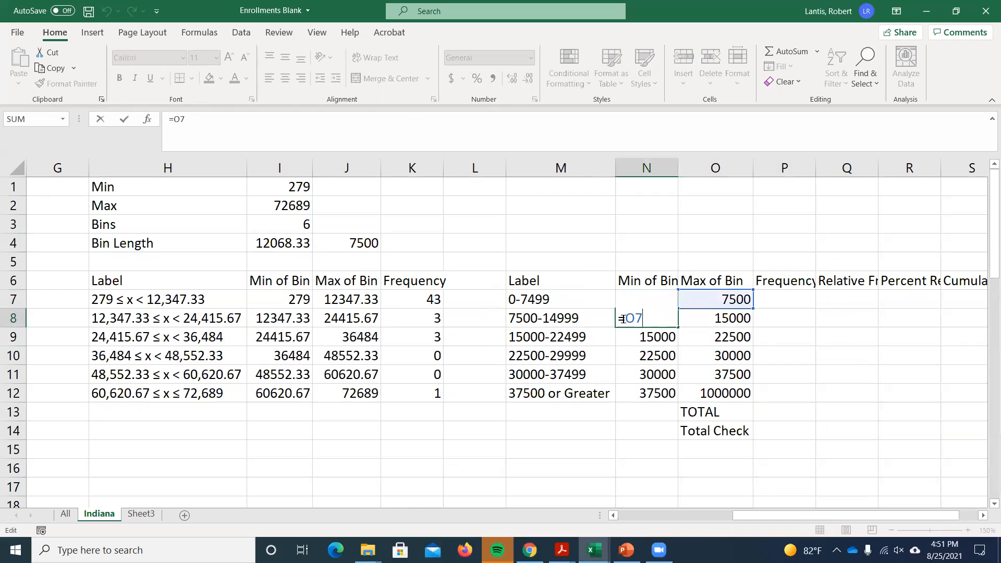
key("Return")
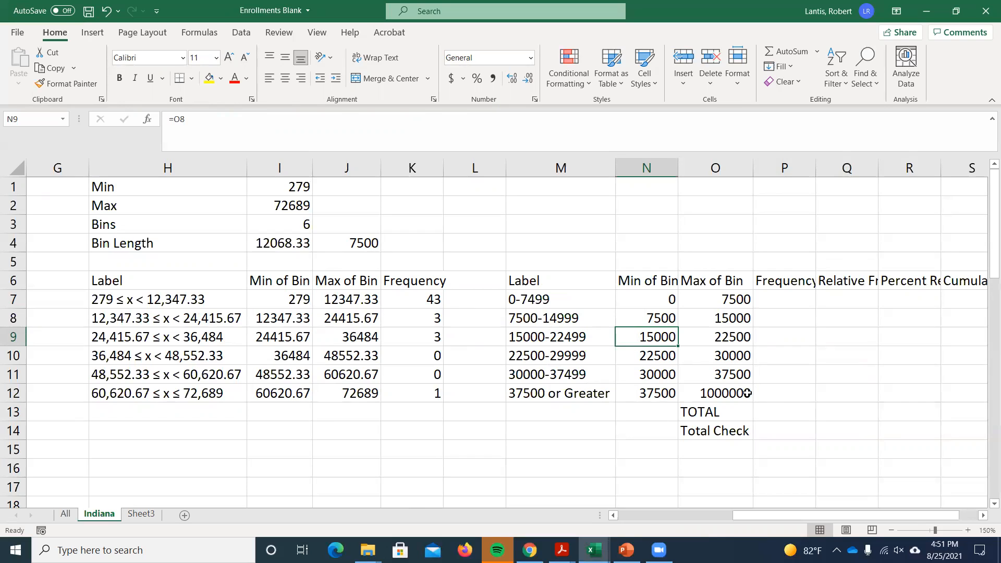
left_click(651, 394)
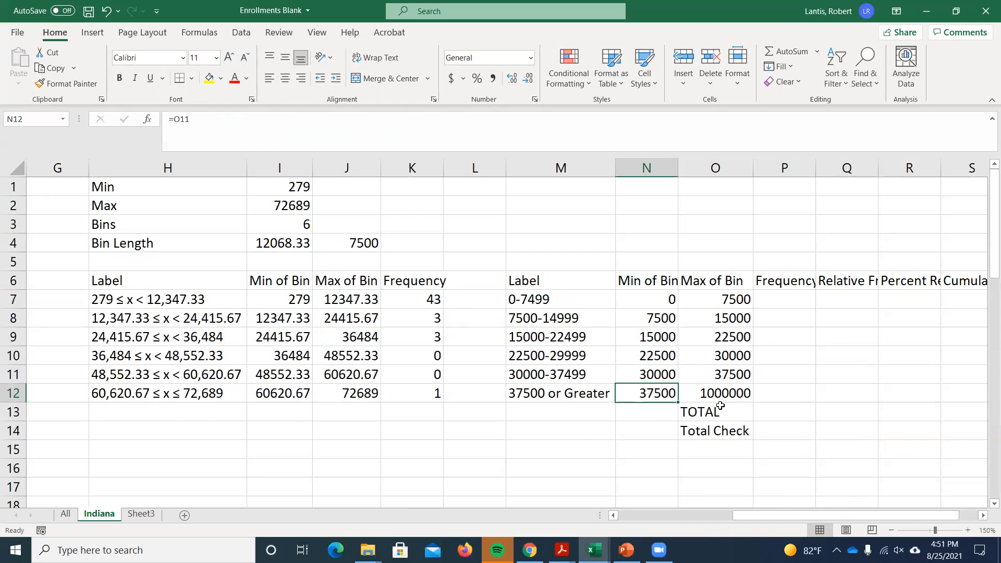
left_click_drag(830, 514, 694, 515)
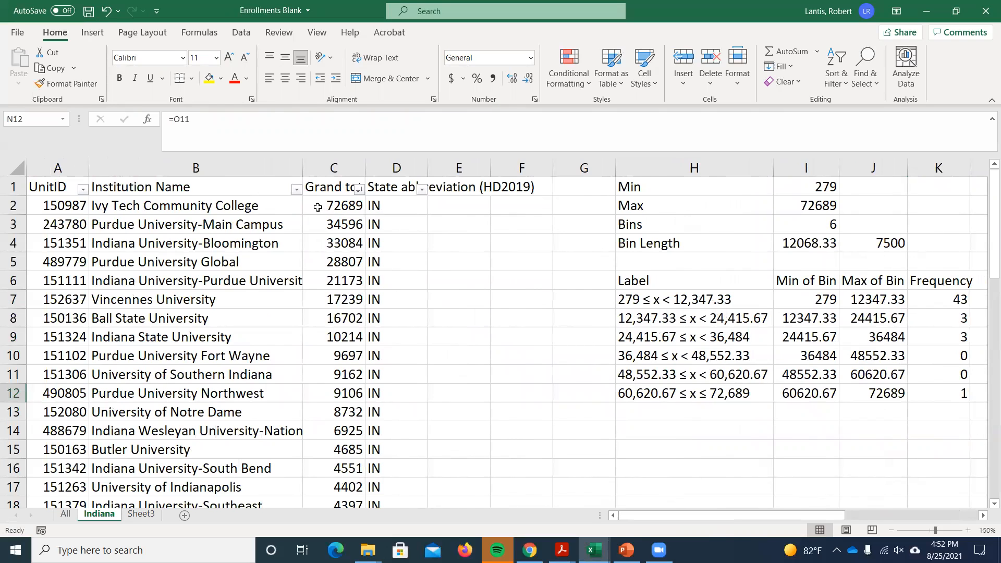
Autofit column P on the Indiana sheet to the width of its Frequency header.
left_click_drag(681, 514, 753, 517)
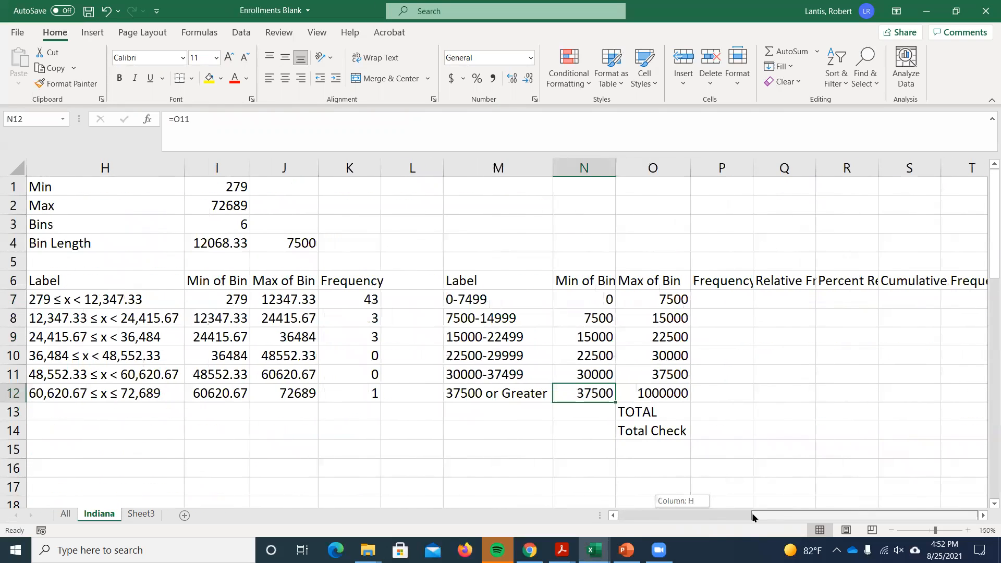
left_click(672, 395)
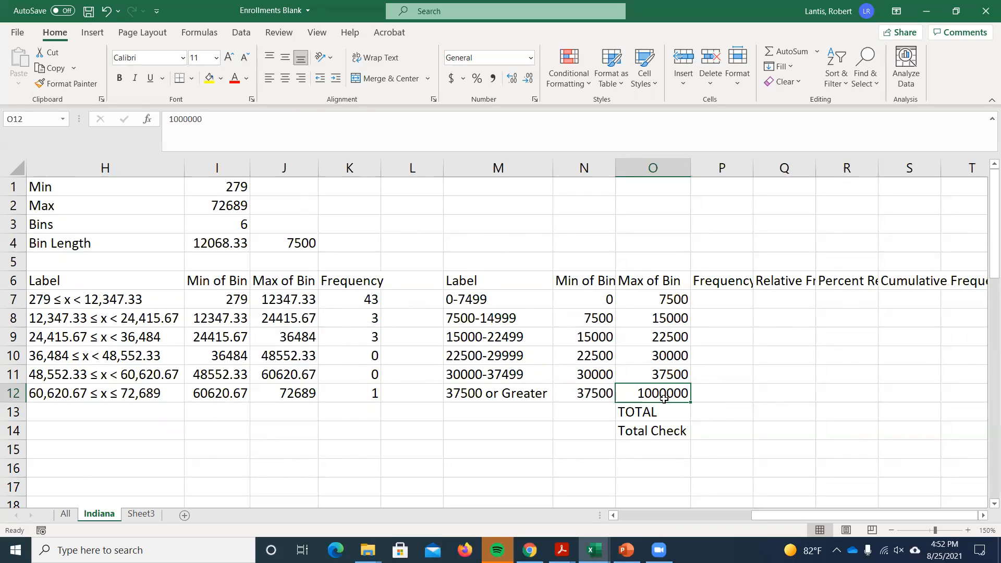
left_click(725, 300)
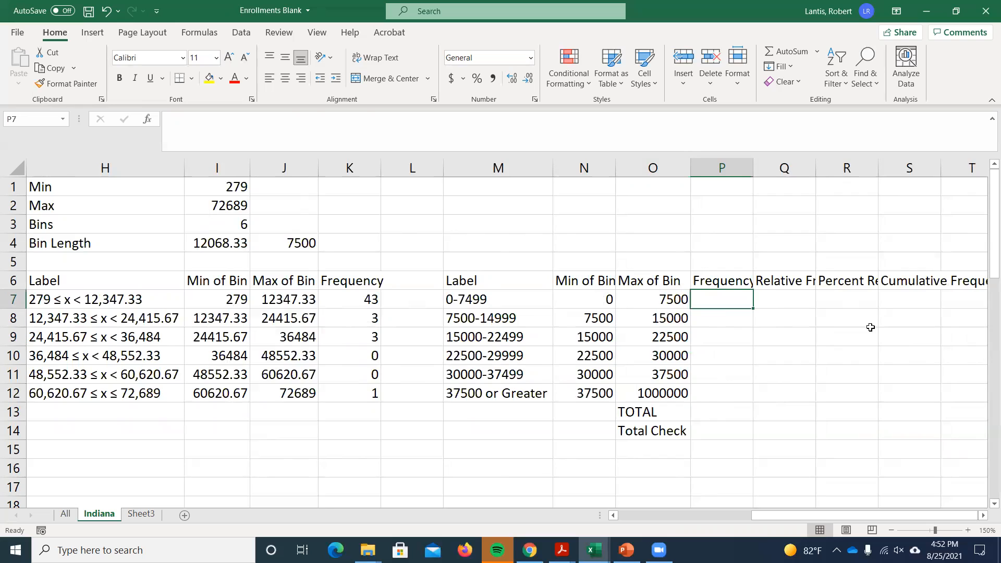
double_click(753, 168)
Start a COUNTIFS formula in P7 with the enrollment totals C2:C51 as its first criteria range.
type("=")
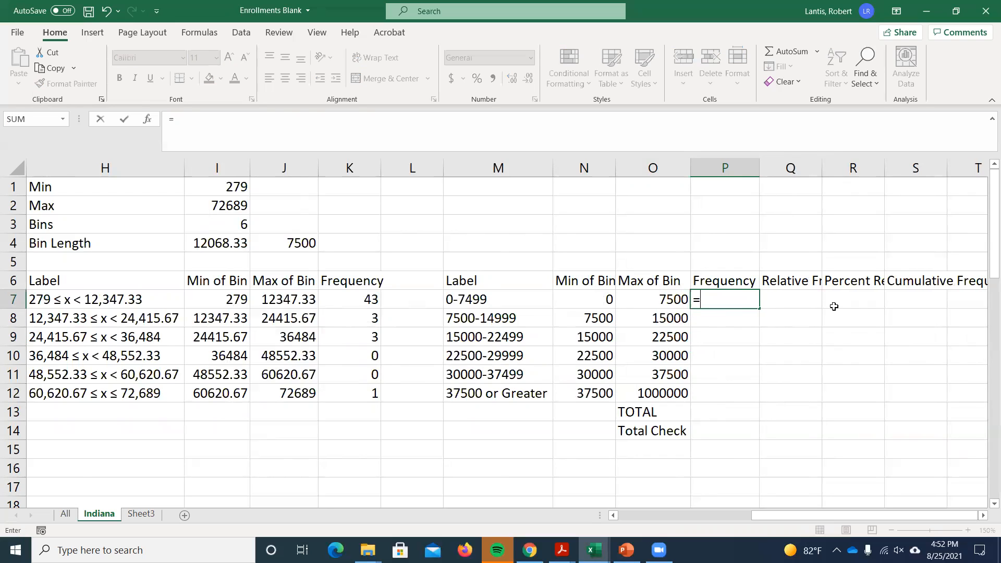
type("countifs(")
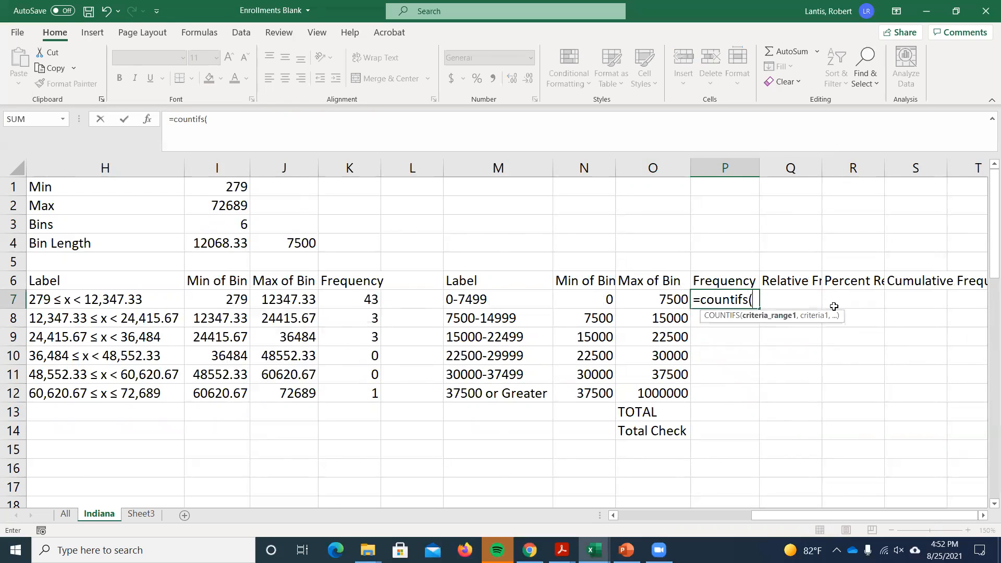
left_click_drag(860, 515, 751, 514)
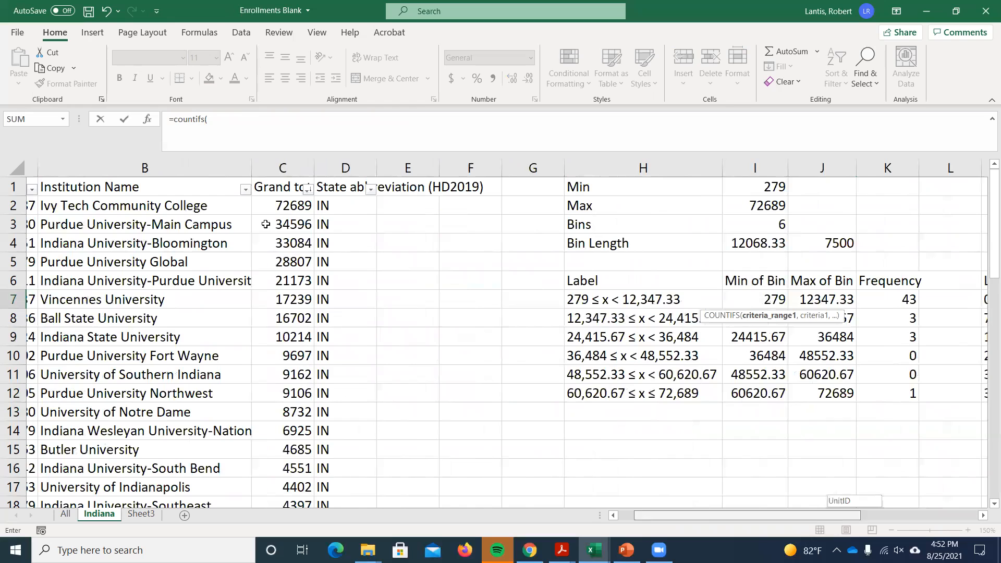
left_click(282, 205)
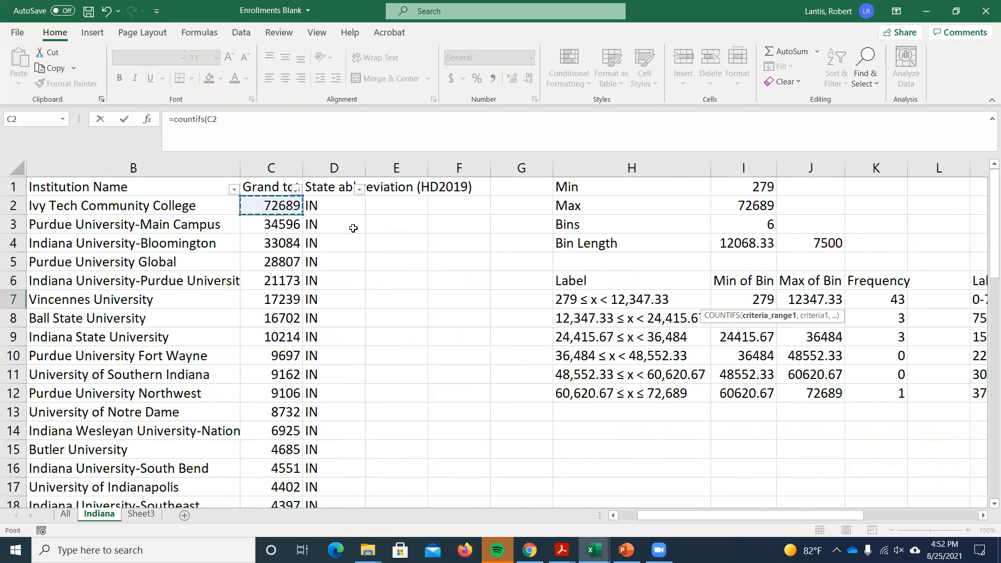
key("ctrl+shift+Down")
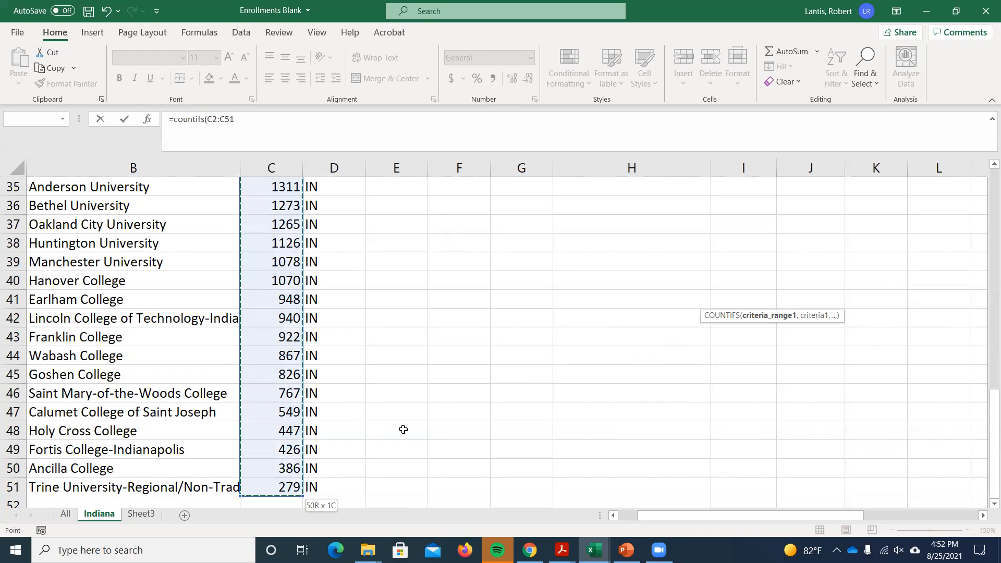
left_click(237, 119)
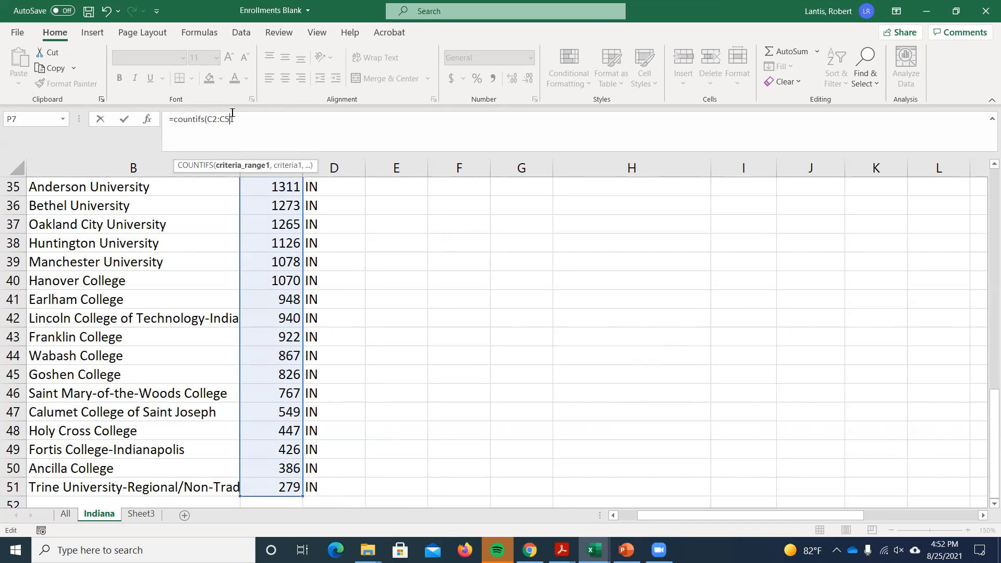
scroll(926, 402, "up", 12)
left_click_drag(840, 513, 935, 513)
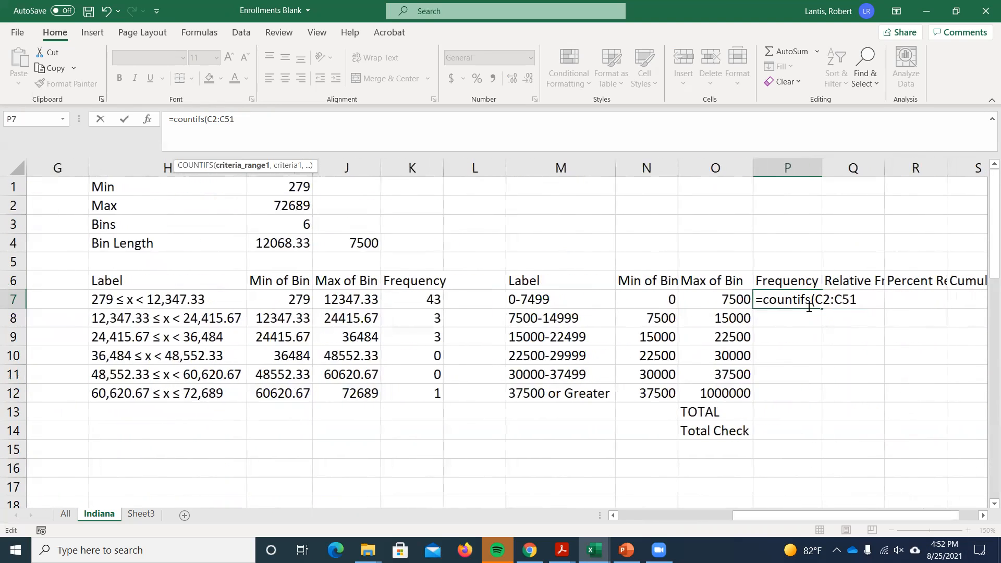
left_click(865, 298)
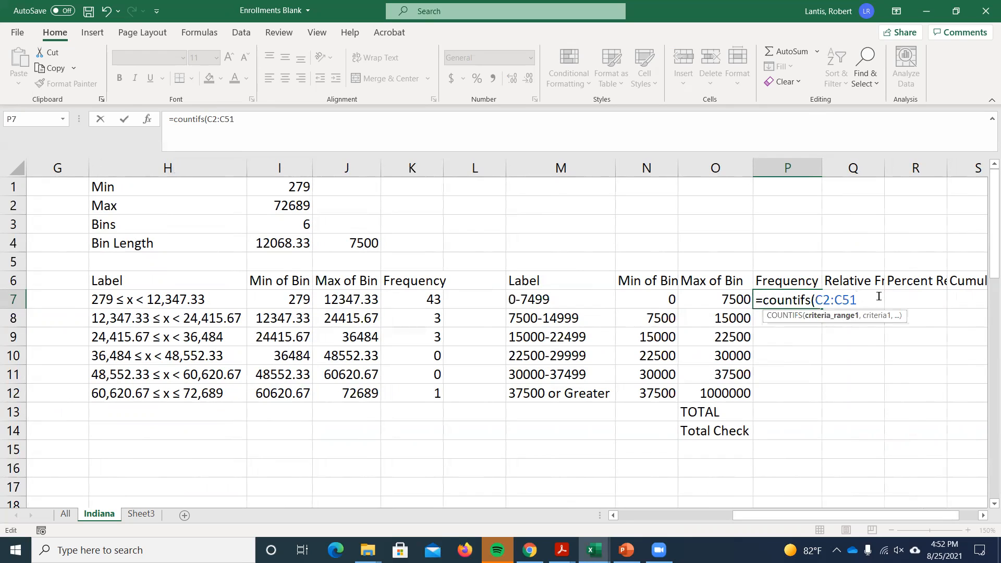
Add the first COUNTIFS criterion ">="&N7, tying it to the bin's minimum.
type(",")
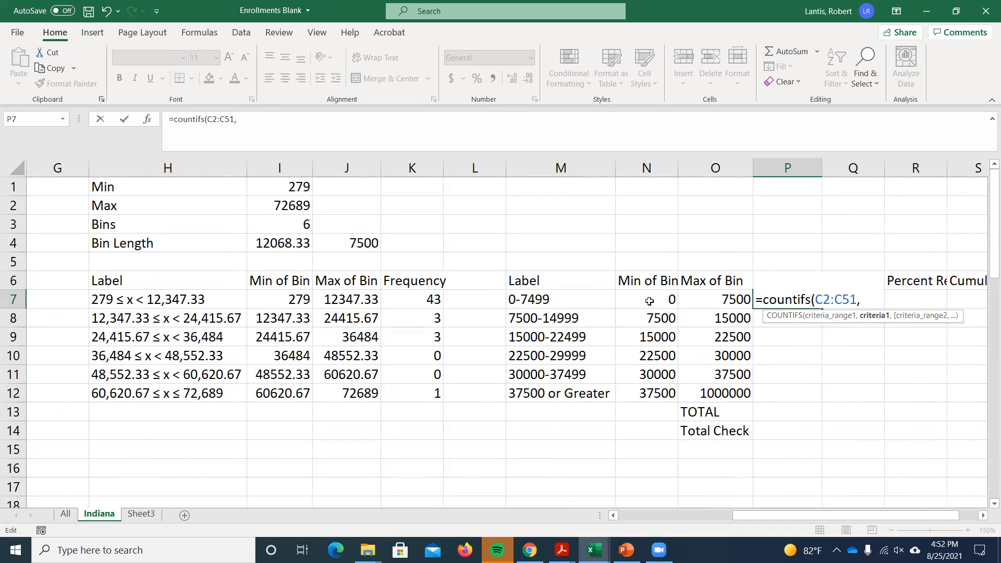
type("\">=\"")
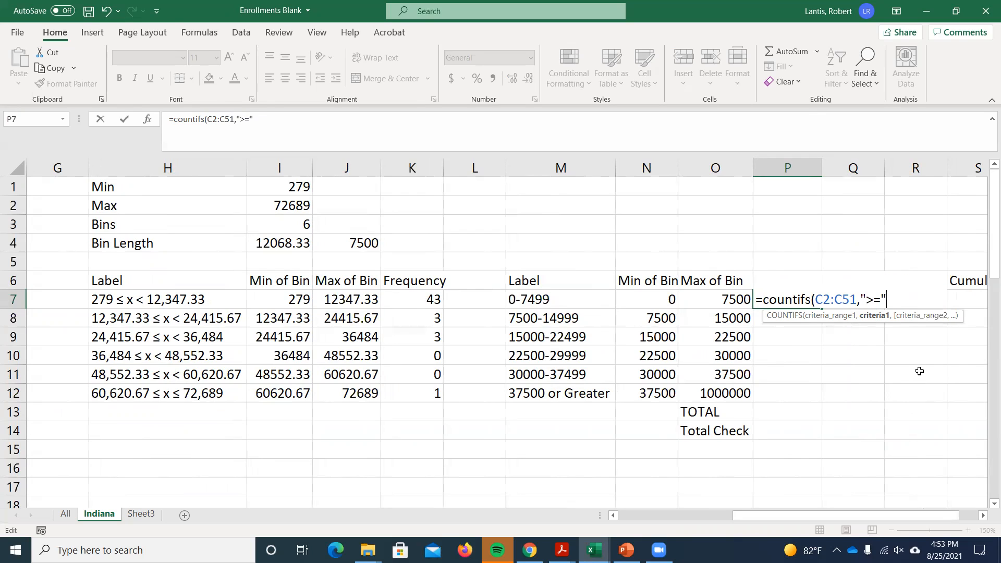
type("&")
left_click(645, 294)
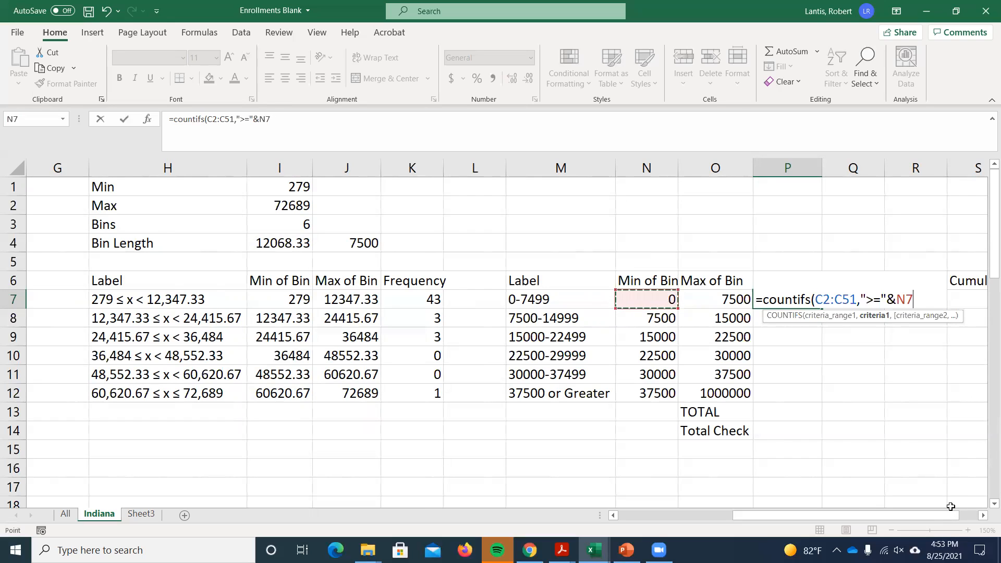
Add C2:C51 as the second criteria range with the criterion "<"&O7 for the bin's maximum.
type(",")
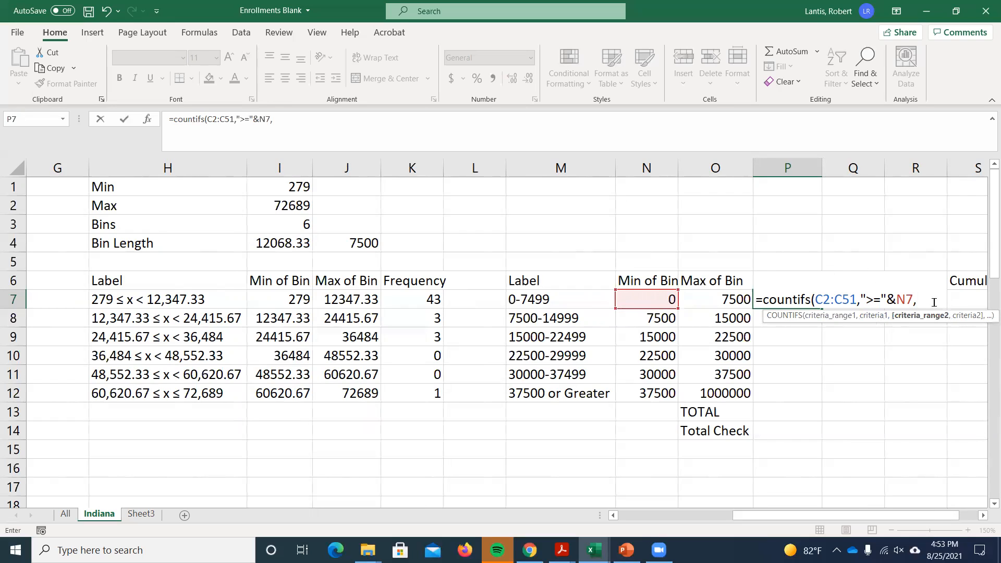
type("C2:C")
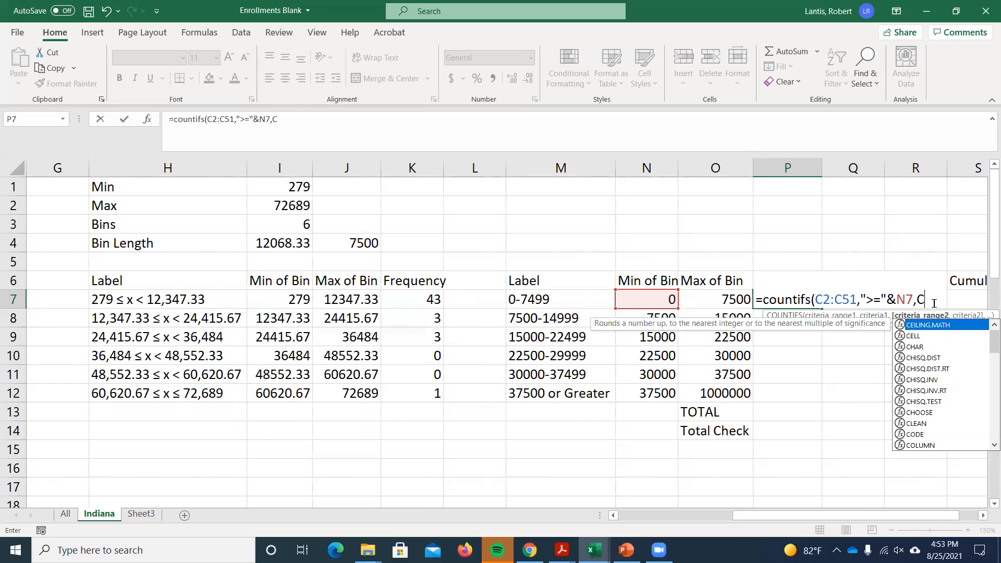
type("51")
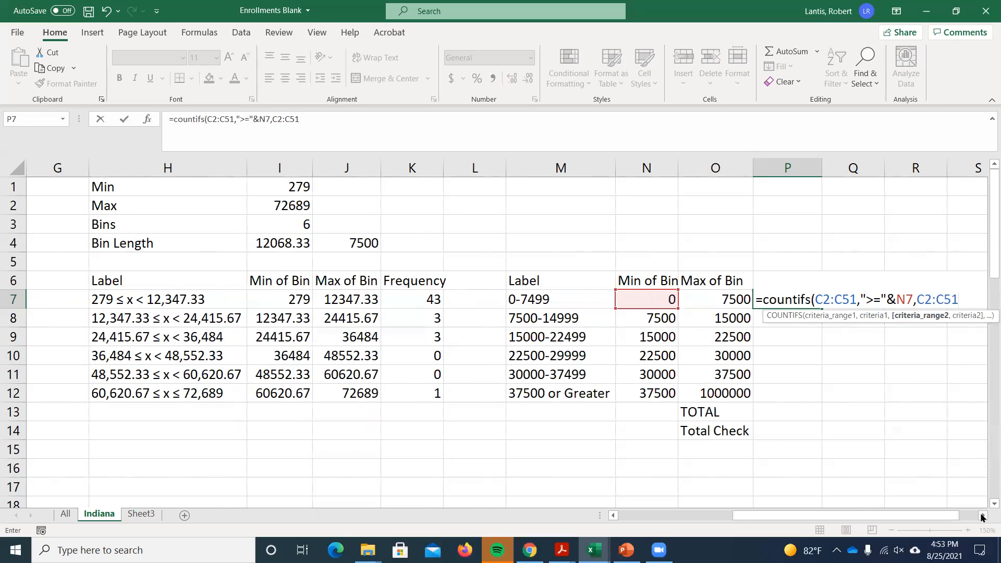
scroll(981, 512, "right", 3)
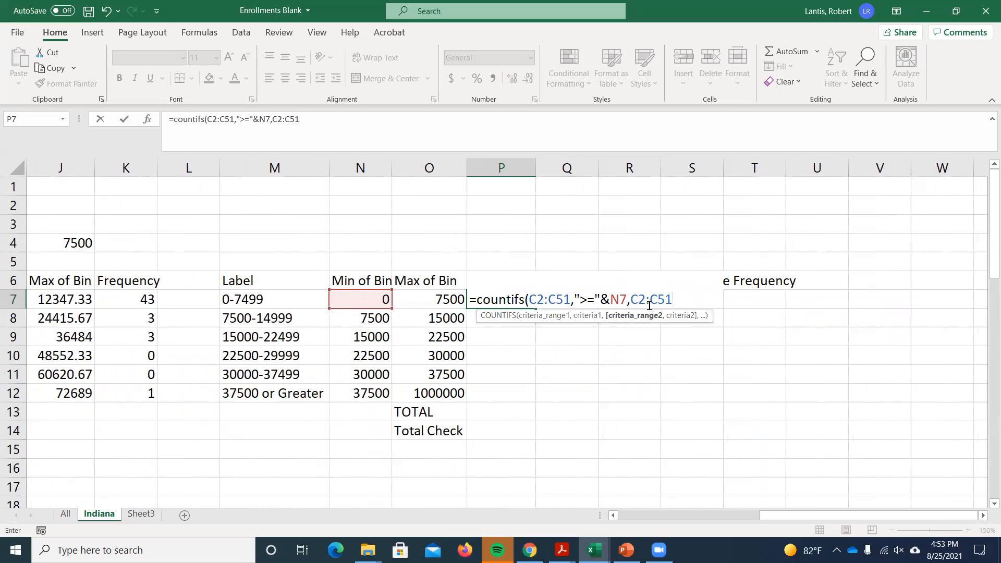
type(",")
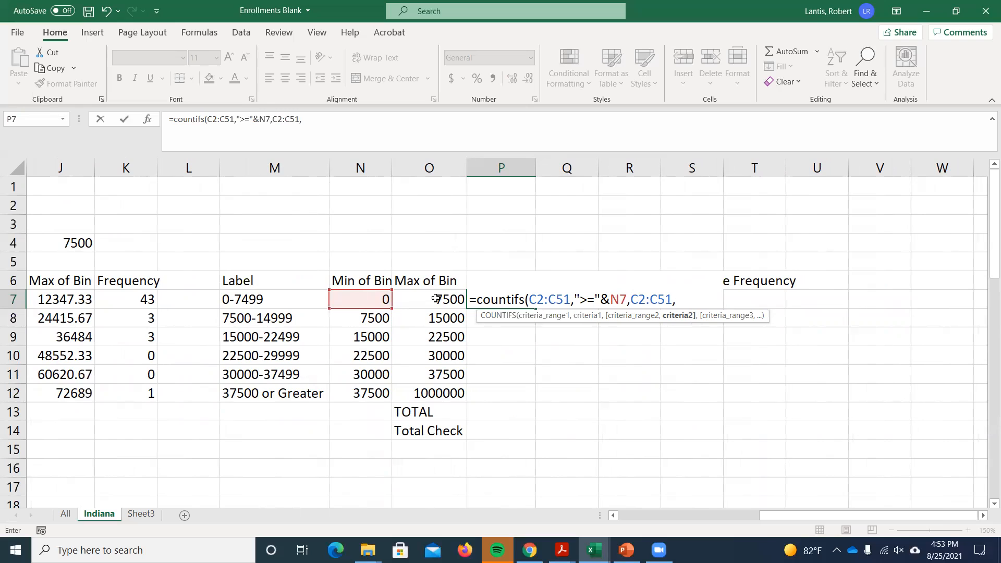
type("\"<\"&")
left_click(431, 299)
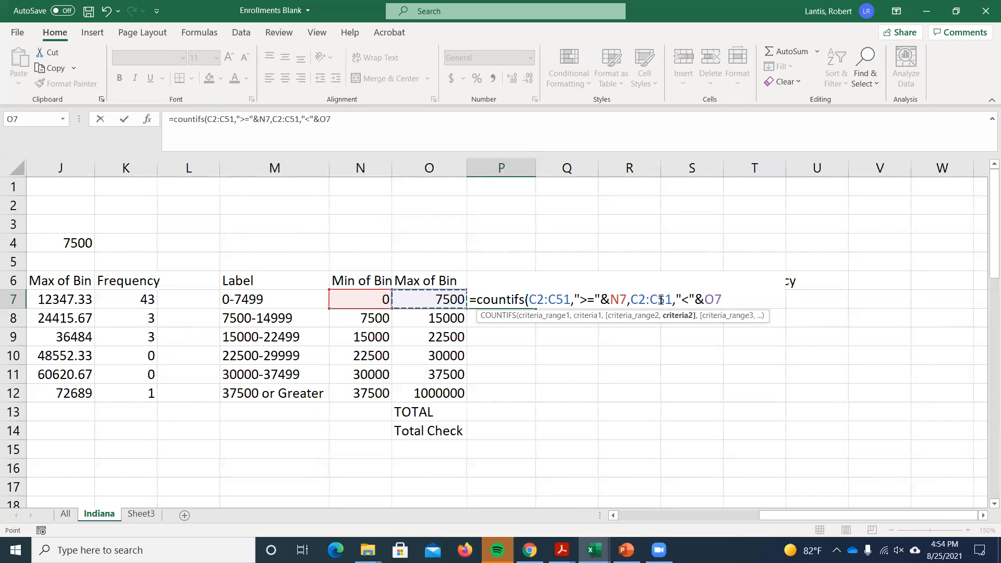
Make both criteria ranges absolute as $C$2:$C$51 and enter the COUNTIFS formula in P7.
left_click_drag(529, 299, 571, 296)
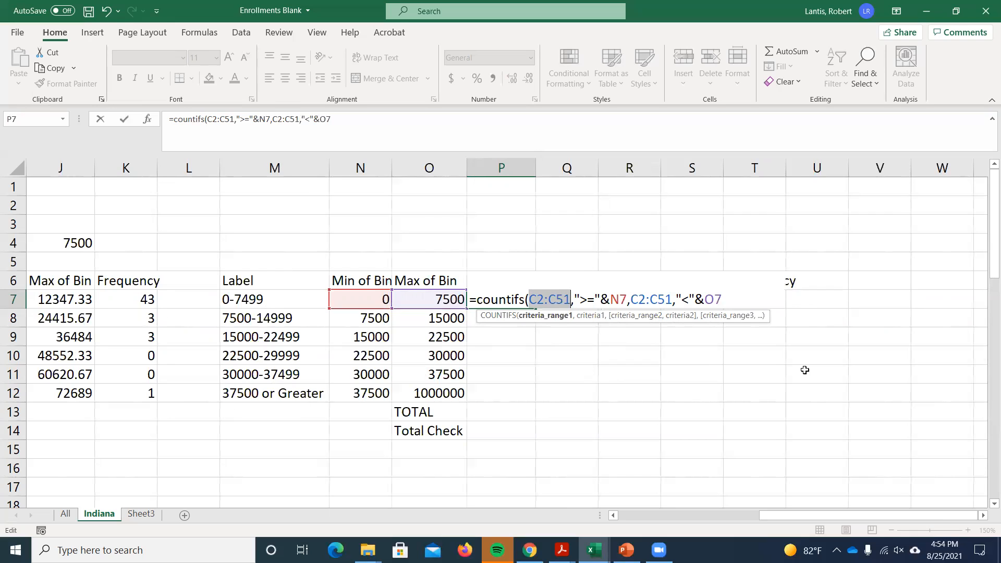
key("F4")
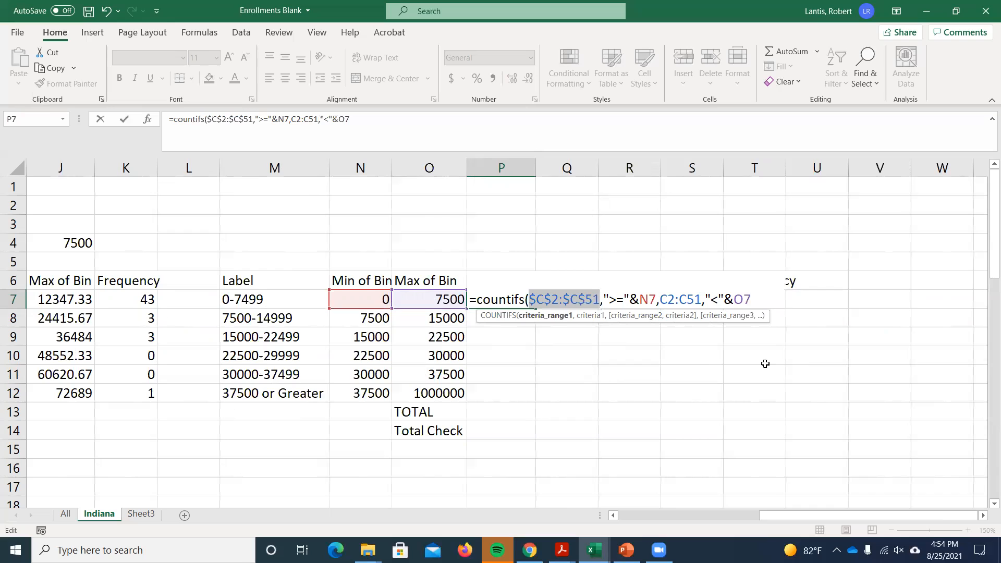
left_click_drag(659, 299, 702, 299)
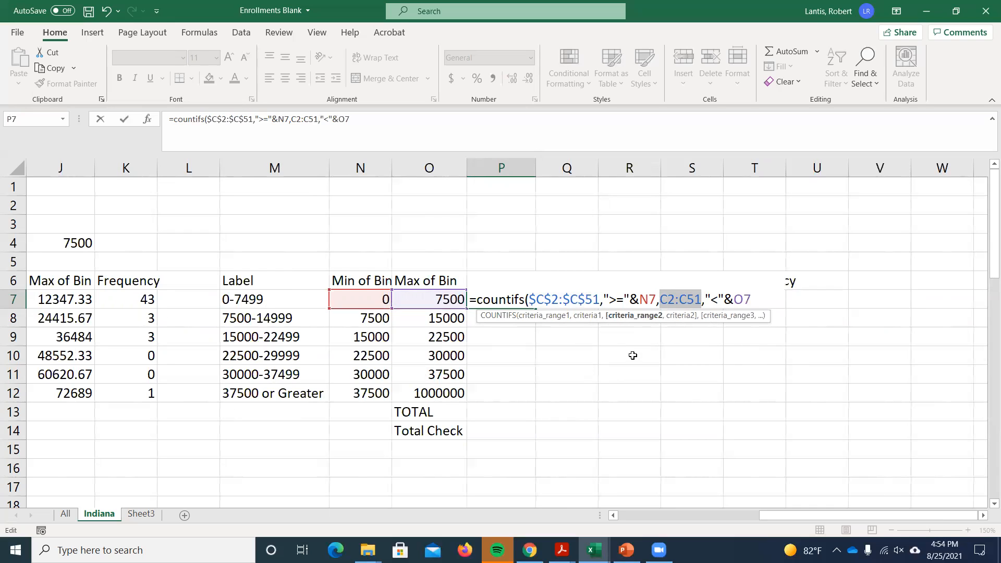
key("F4")
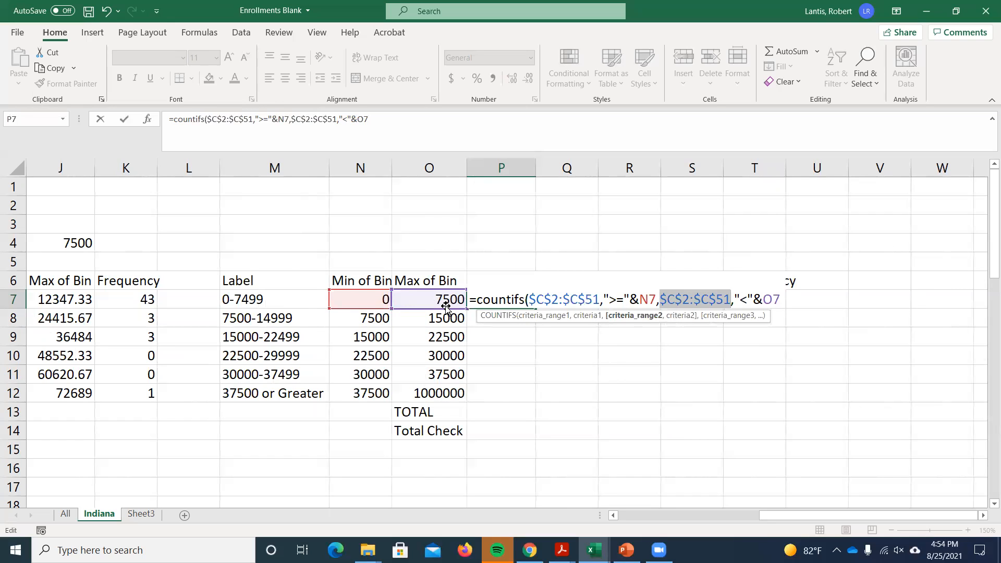
key("Return")
Fill the COUNTIFS formula from P7 down through P12, and review the formula in P7.
left_click(516, 299)
left_click_drag(536, 308, 517, 402)
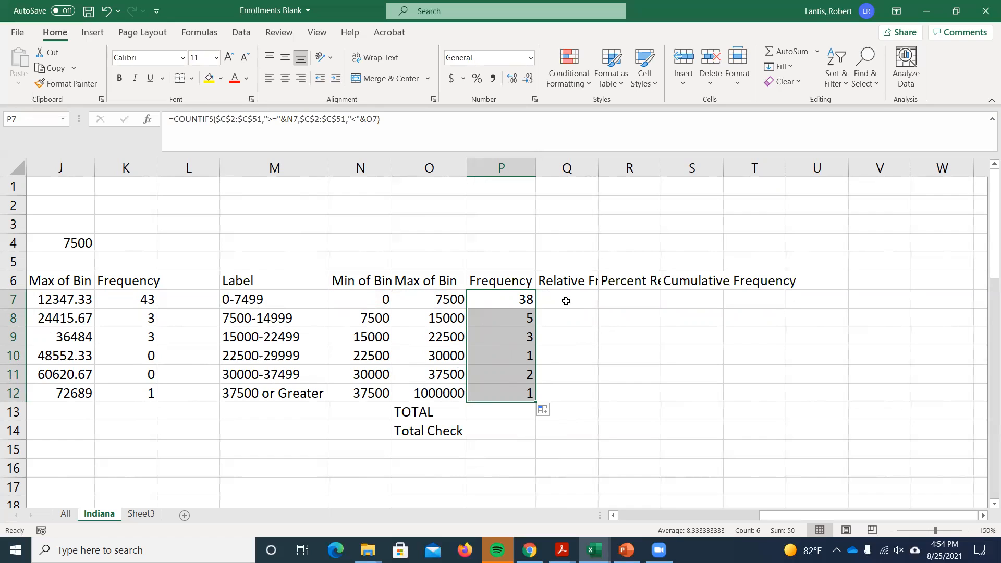
double_click(527, 300)
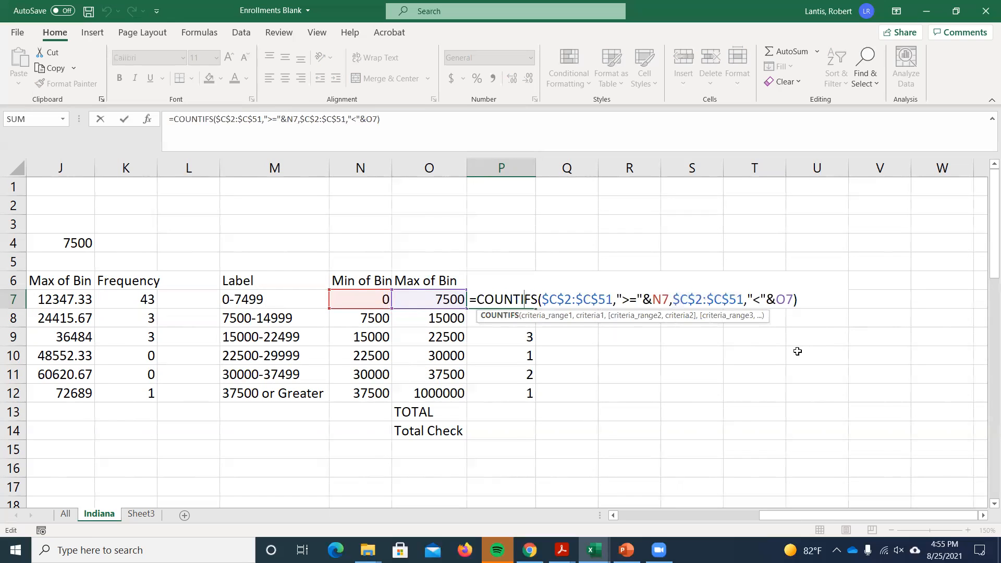
key("Return")
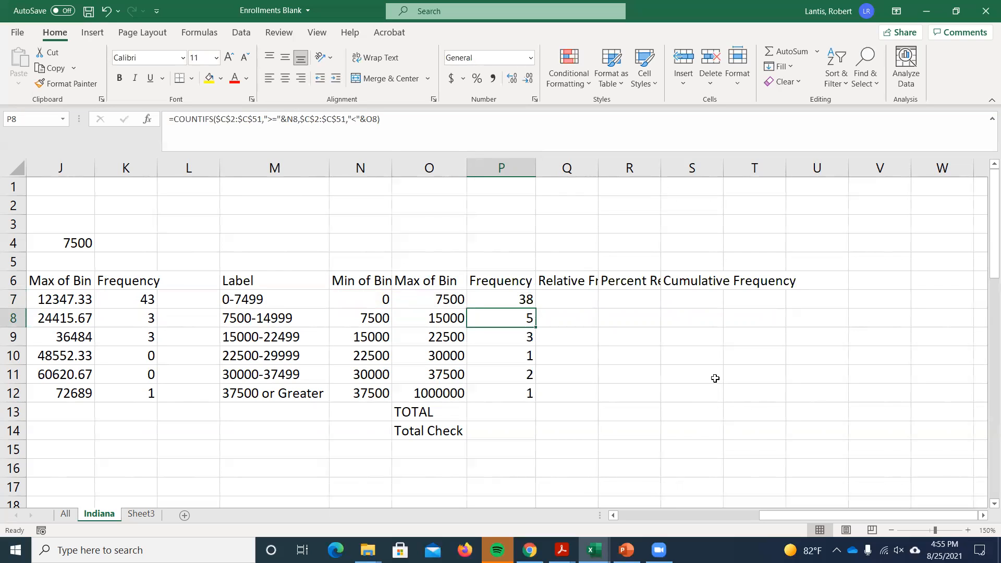
Total the bin frequencies in P13 with a SUM of P7:P12.
left_click(526, 410)
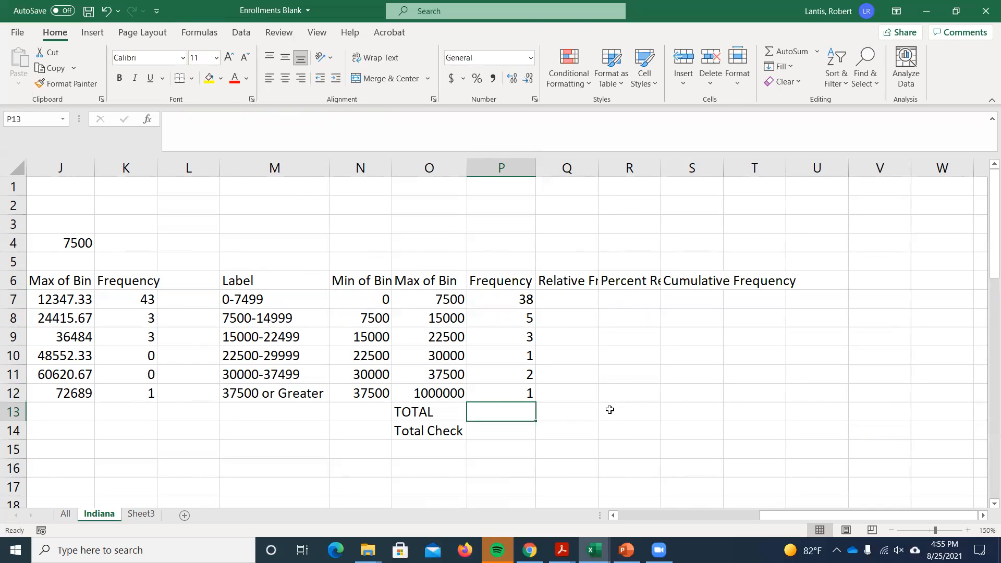
type("=sum")
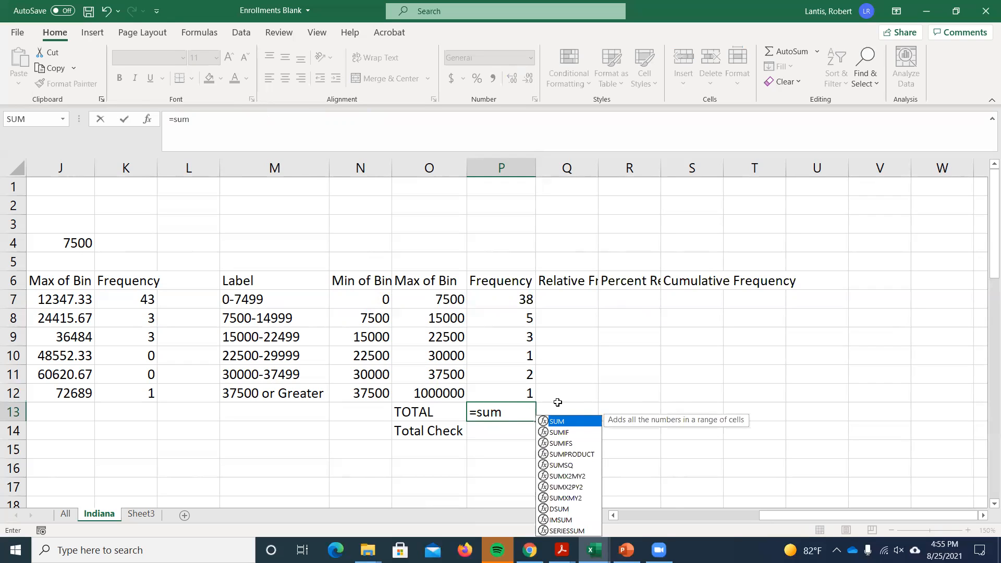
type("(")
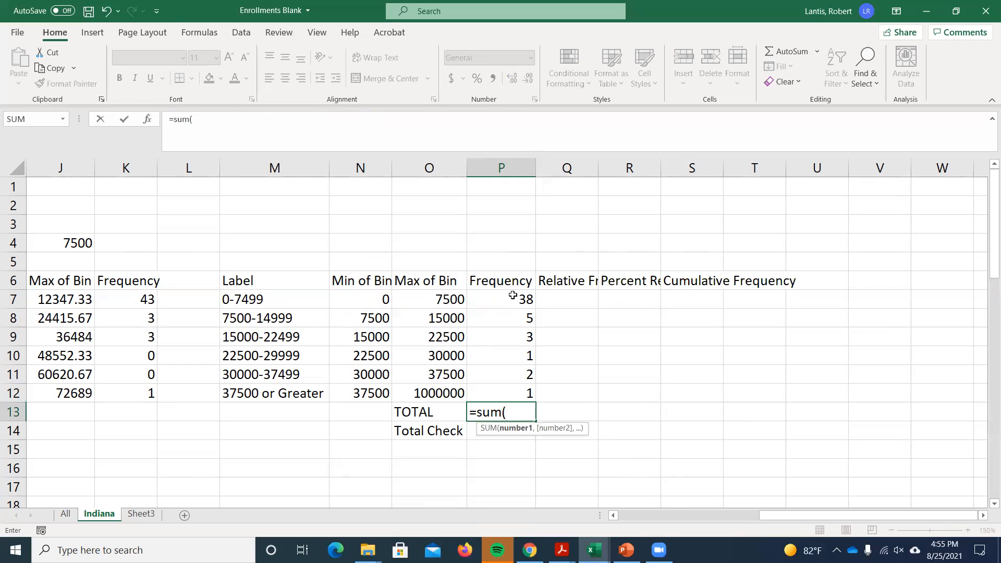
left_click_drag(515, 300, 523, 391)
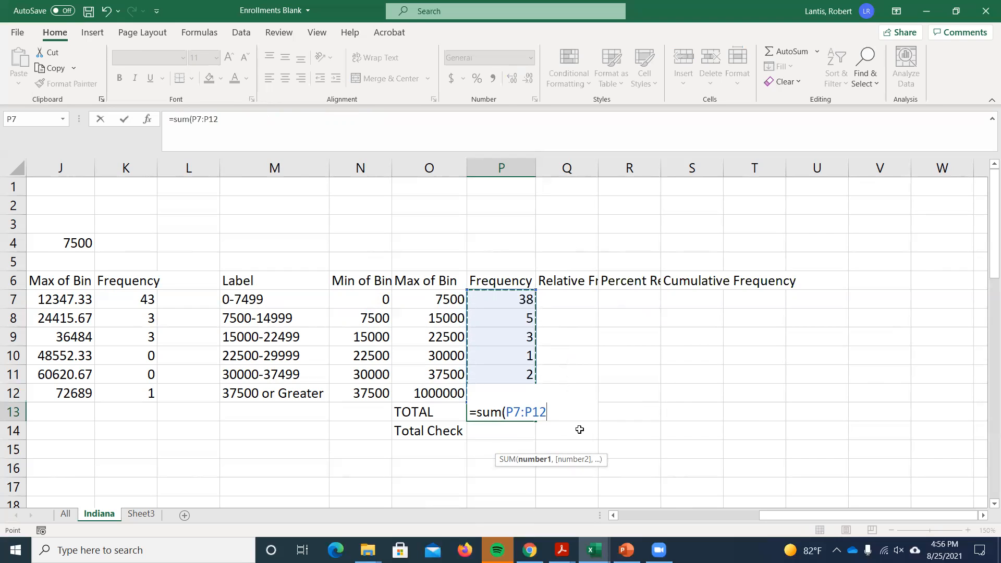
key("Return")
Enter a COUNT of the enrollments in C2:C51 in P14 as the total check.
left_click_drag(829, 514, 688, 515)
scroll(104, 228, "down", 1)
scroll(104, 228, "down", 14)
scroll(78, 334, "up", 6)
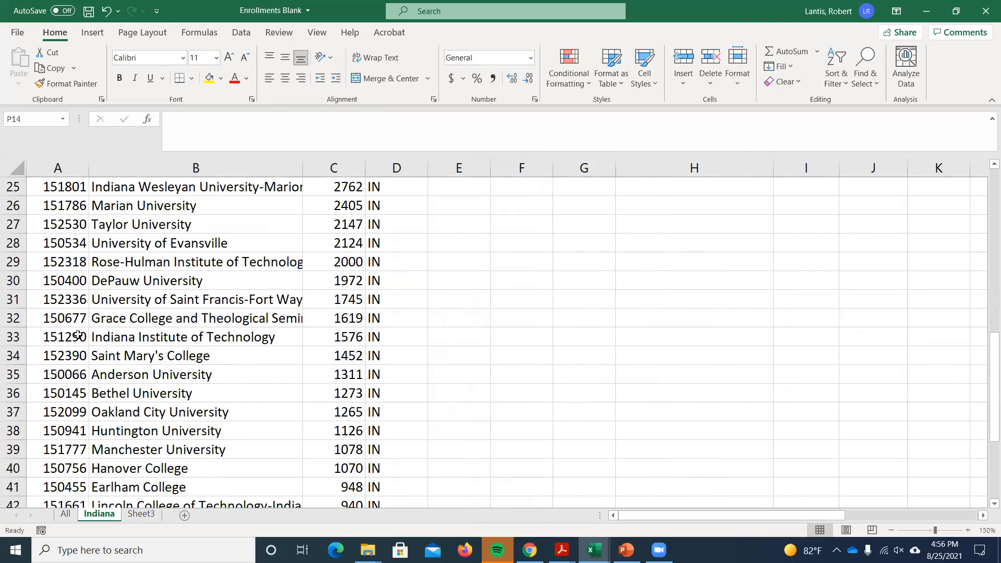
scroll(79, 335, "up", 8)
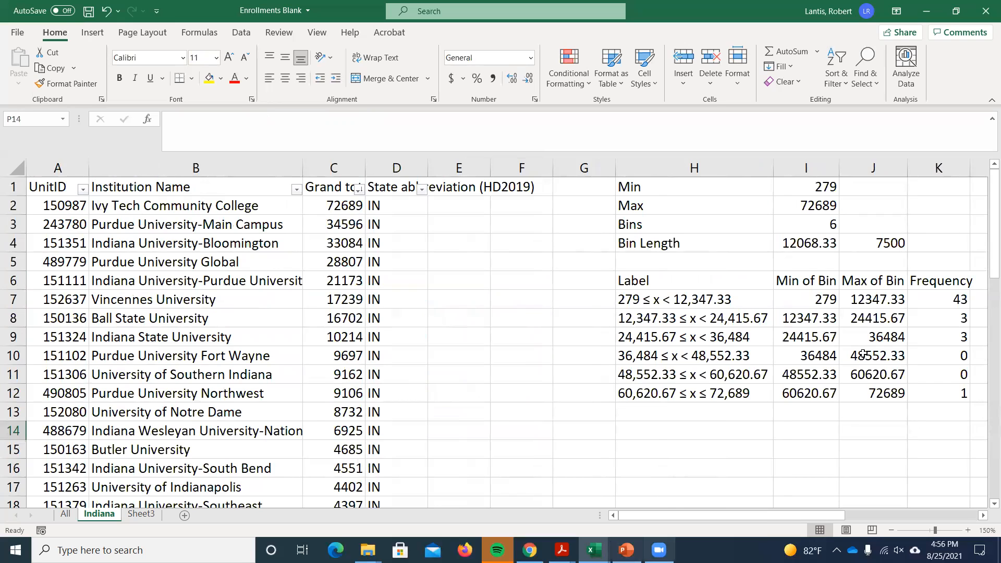
left_click_drag(822, 515, 920, 516)
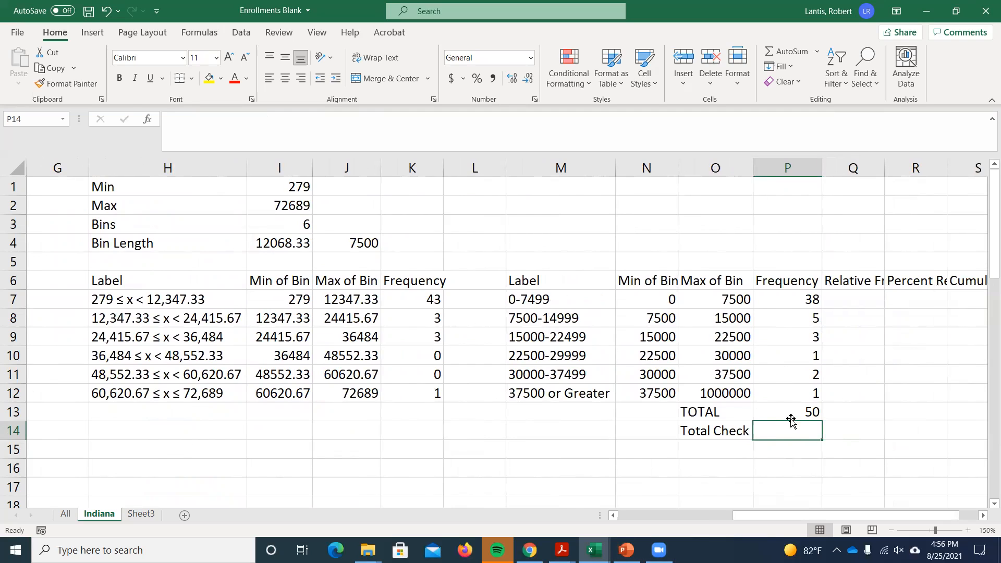
type("=count")
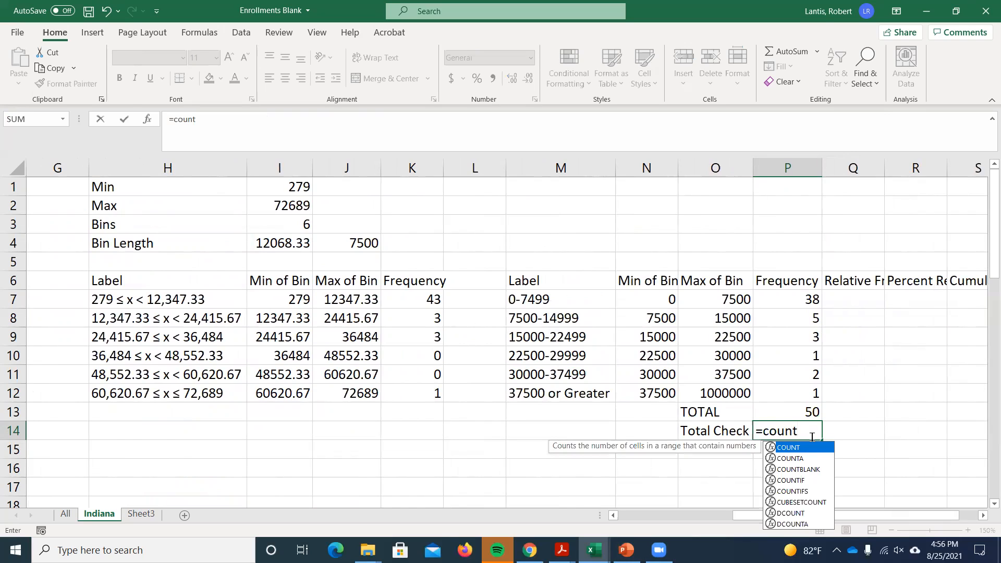
type("(")
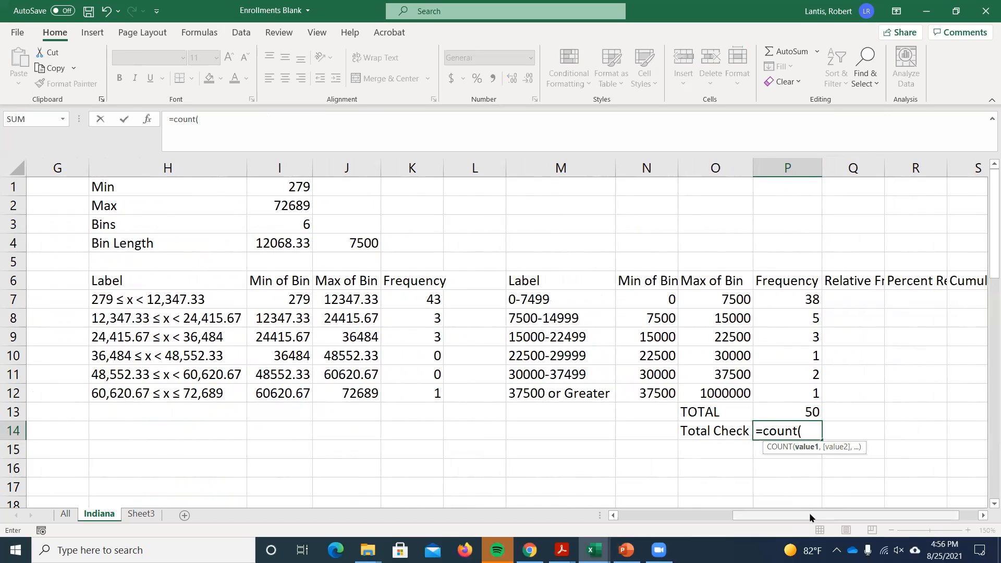
left_click_drag(810, 515, 696, 516)
left_click_drag(344, 206, 347, 471)
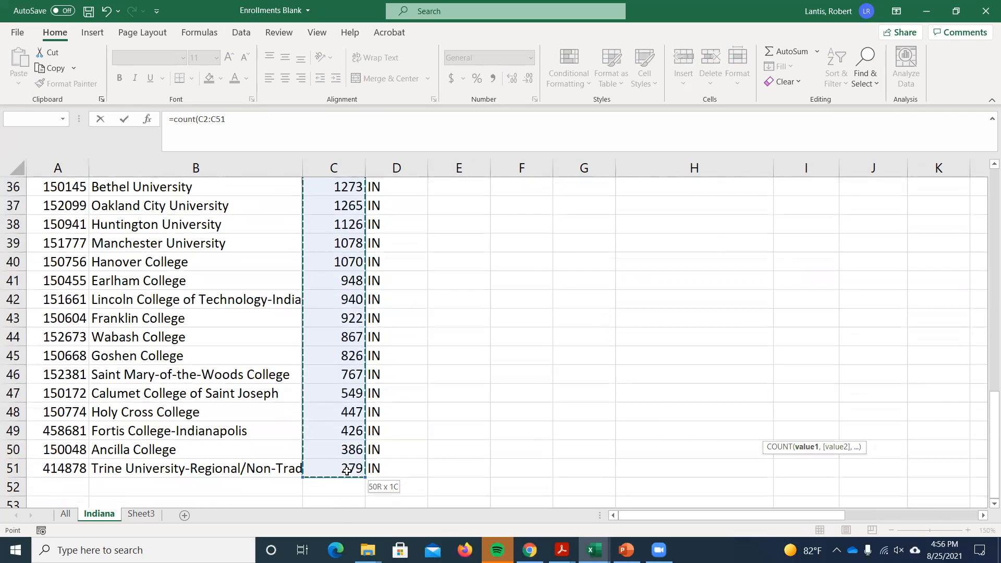
left_click_drag(347, 471, 349, 470)
scroll(641, 264, "up", 12)
left_click_drag(793, 515, 823, 514)
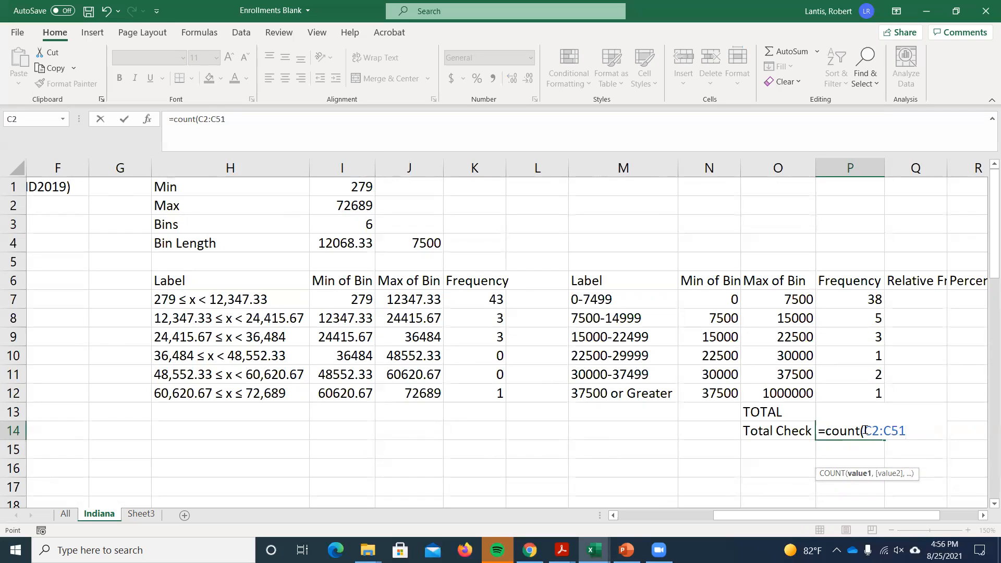
key("Return")
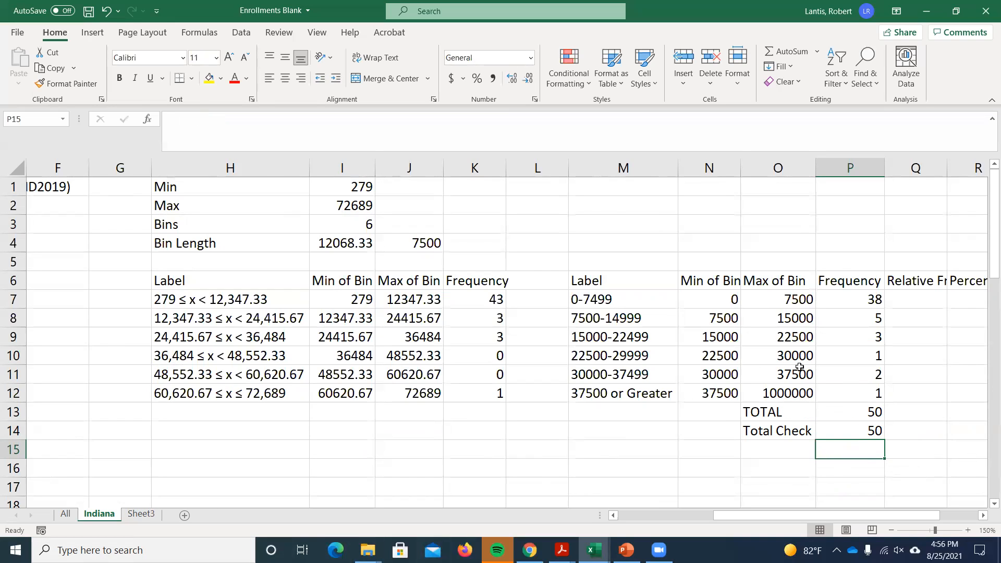
On the All sheet, count the enrollments in C2:C2467 with a COUNT formula in K2.
left_click(69, 515)
scroll(236, 265, "up", 10)
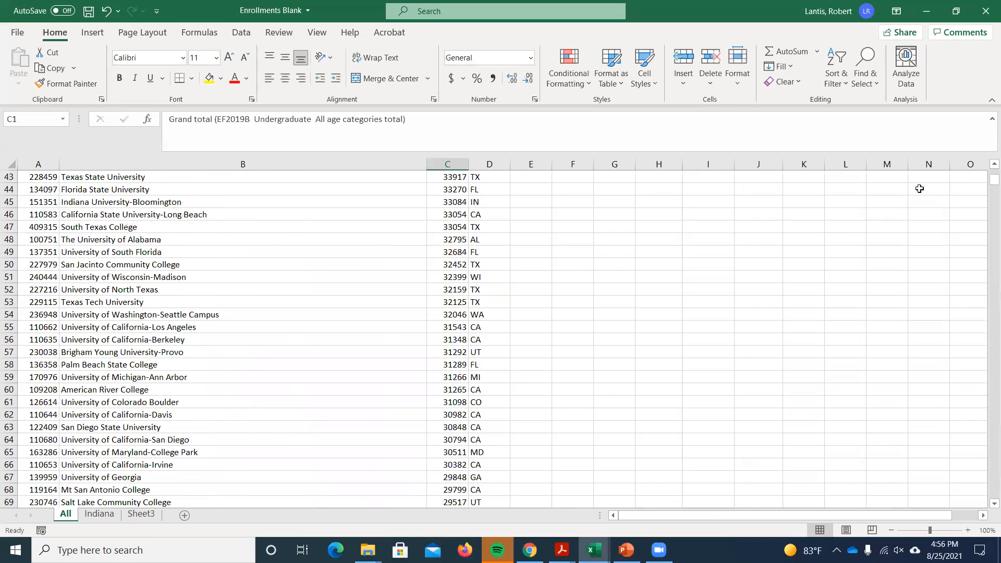
mouse_move(992, 180)
left_mouse_down()
mouse_move(985, 443)
mouse_move(987, 175)
left_mouse_up()
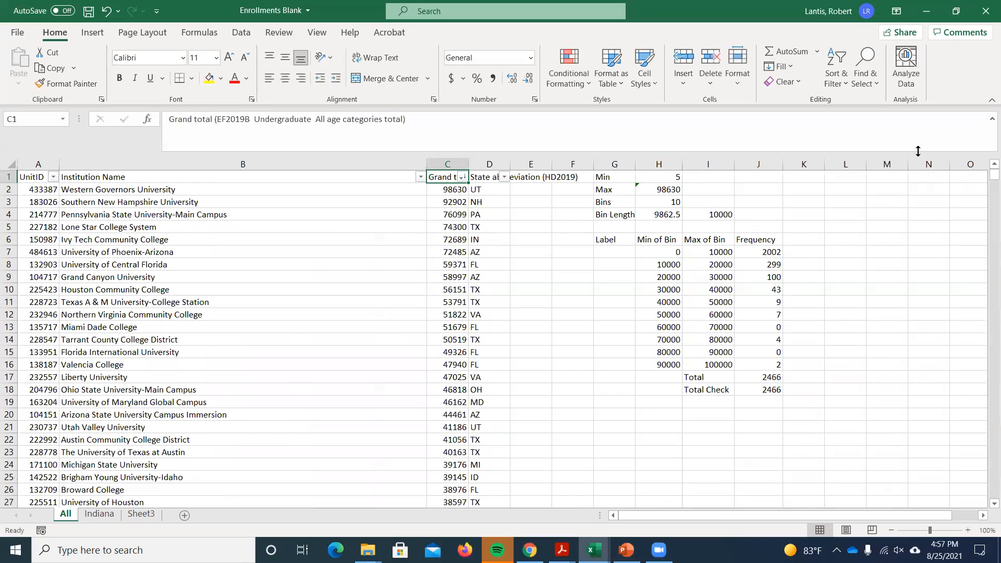
left_click(802, 190)
type("=count(")
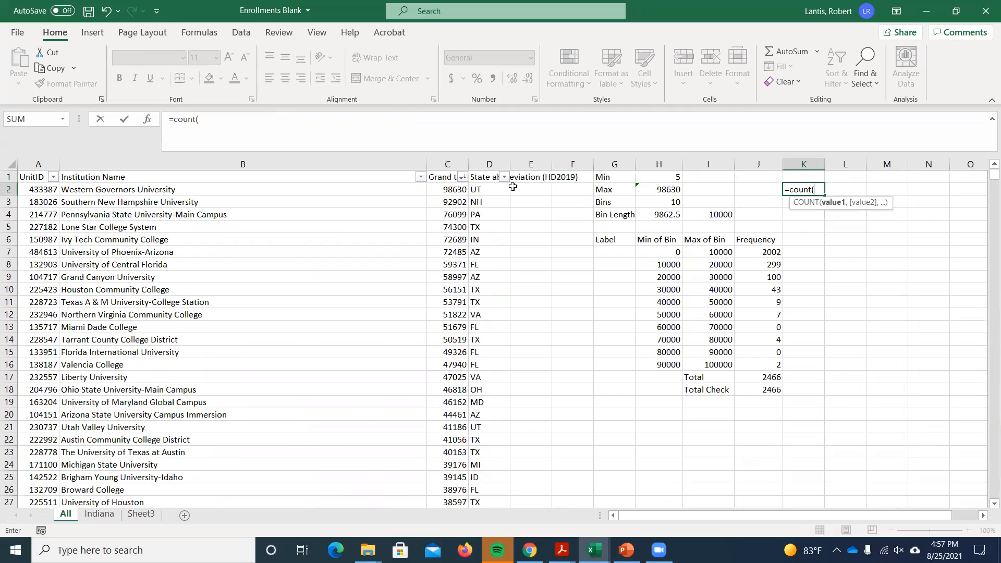
left_click(454, 190)
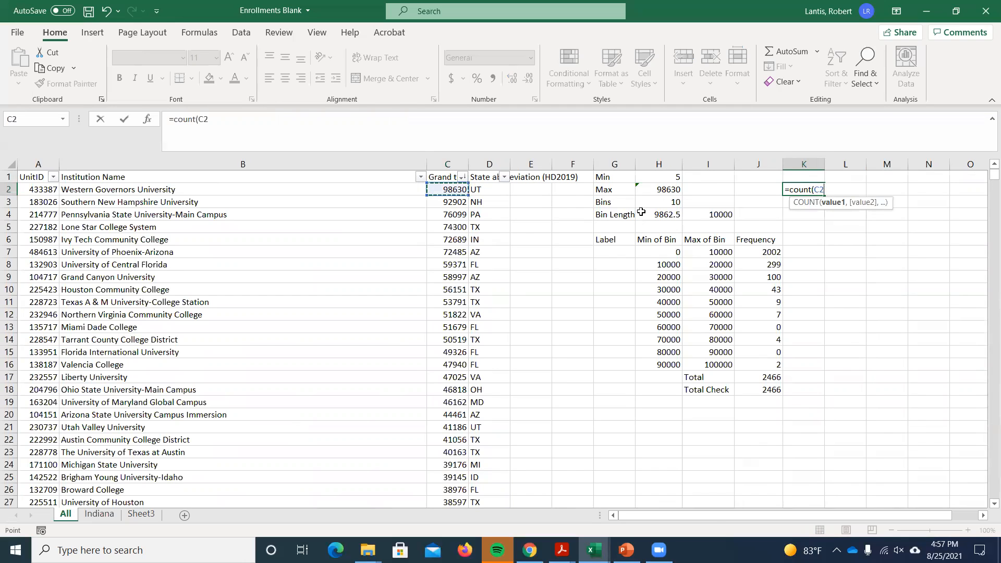
key("ctrl+shift+Down")
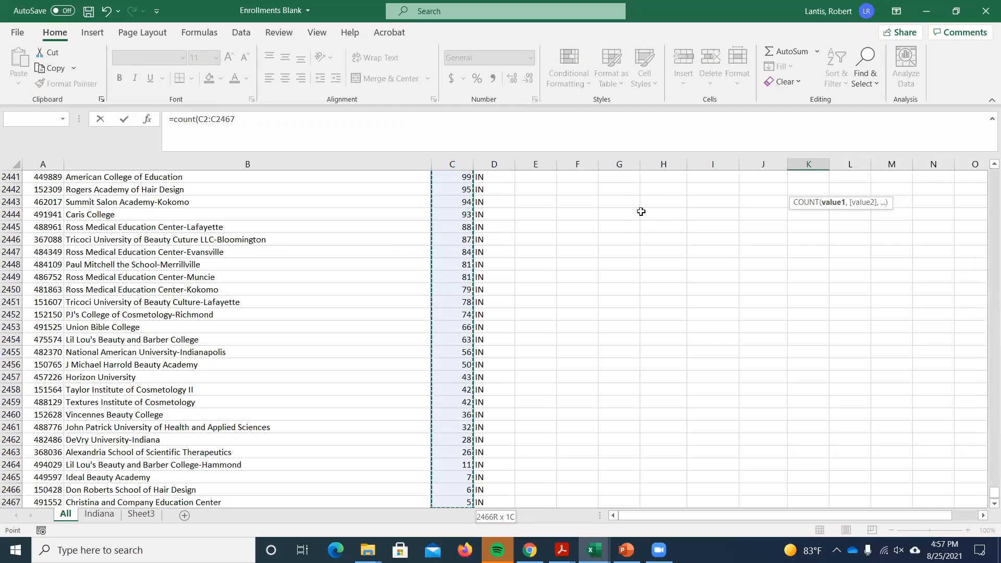
key("Return")
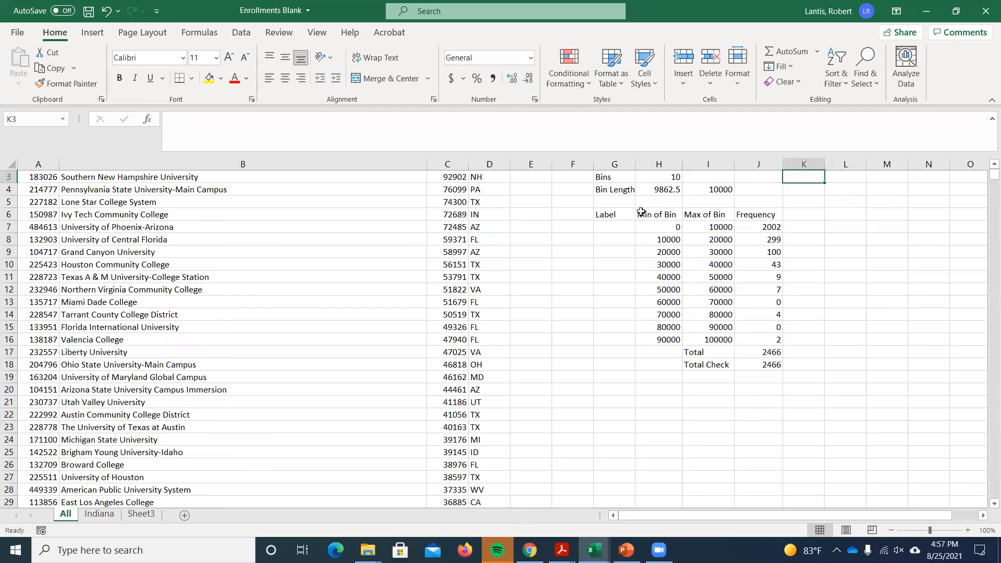
scroll(816, 216, "up", 1)
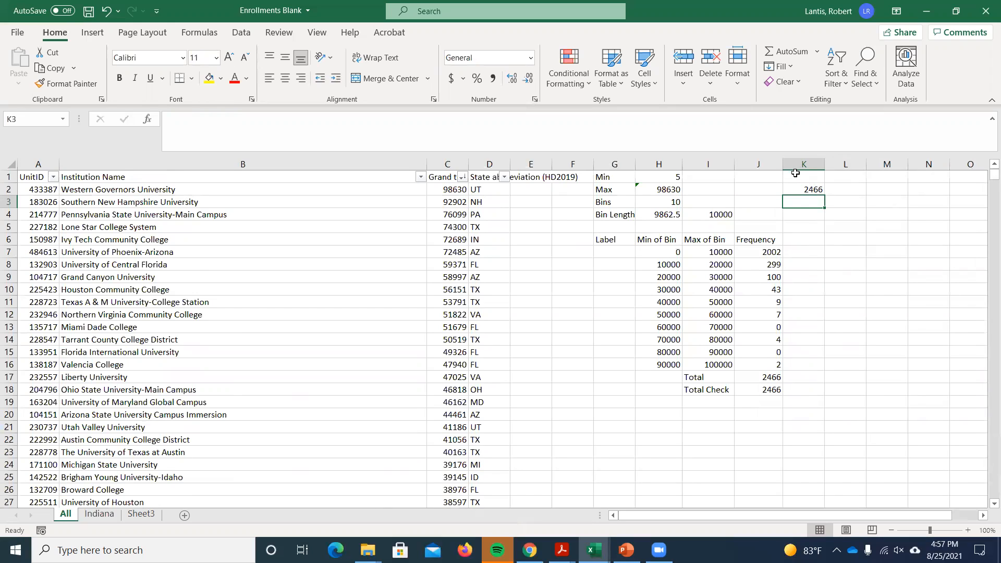
Clear the trial count by emptying K1:M4 on the All sheet, and return to the Indiana sheet.
left_click_drag(806, 181, 868, 214)
key("Delete")
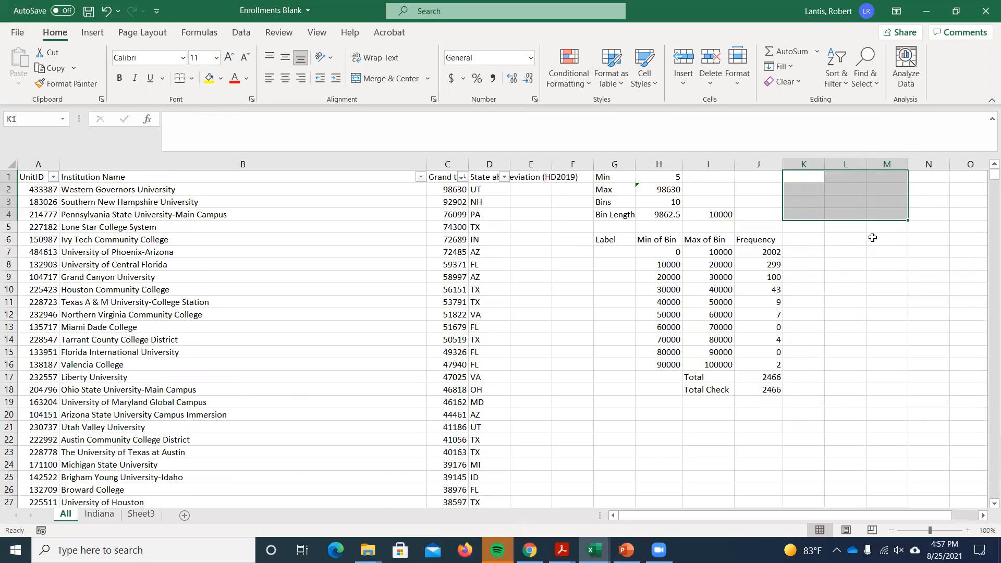
left_click(100, 515)
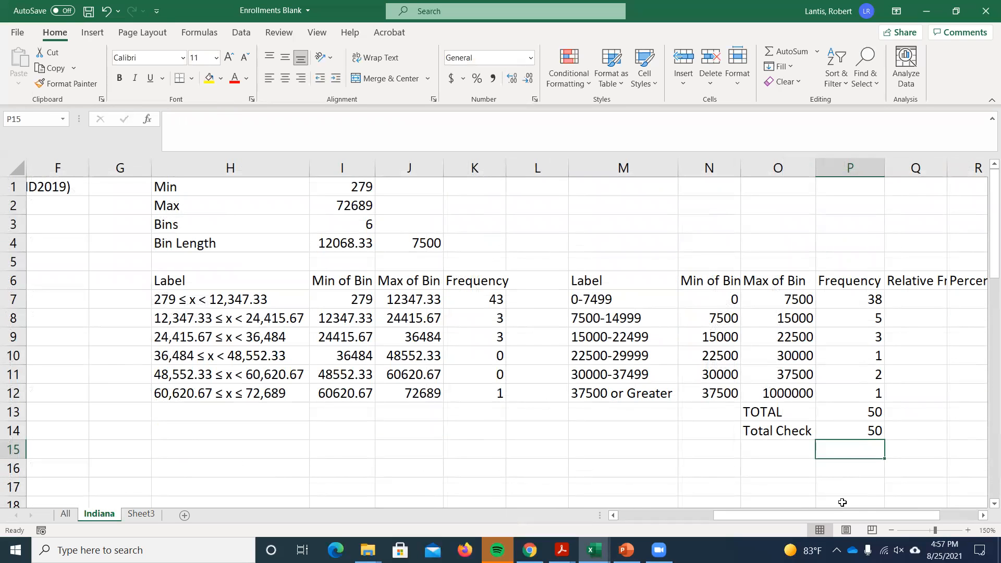
Fit column Q to its Relative Frequency heading and enter the formula =P7/P13 in Q7.
scroll(863, 511, "right", 2)
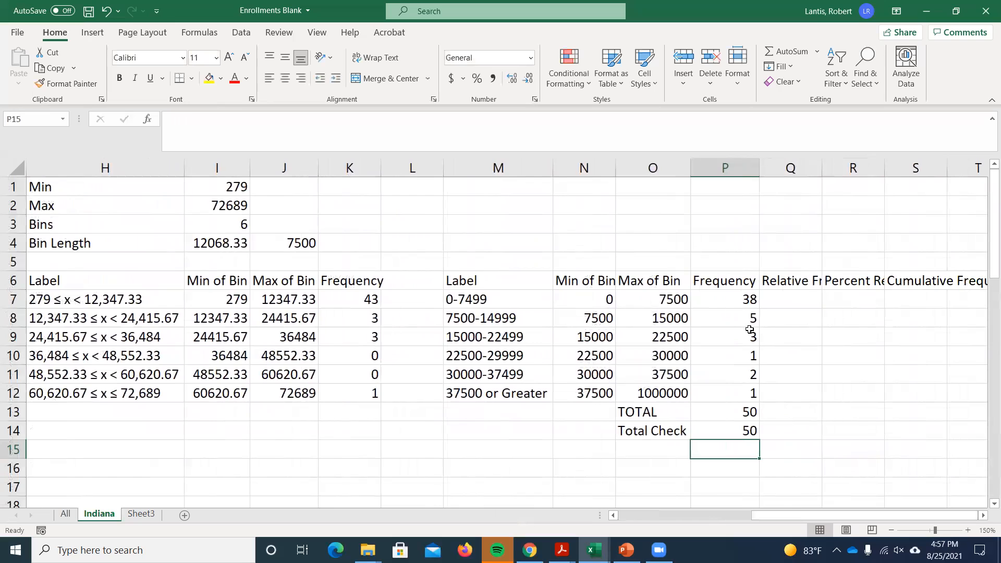
double_click(822, 168)
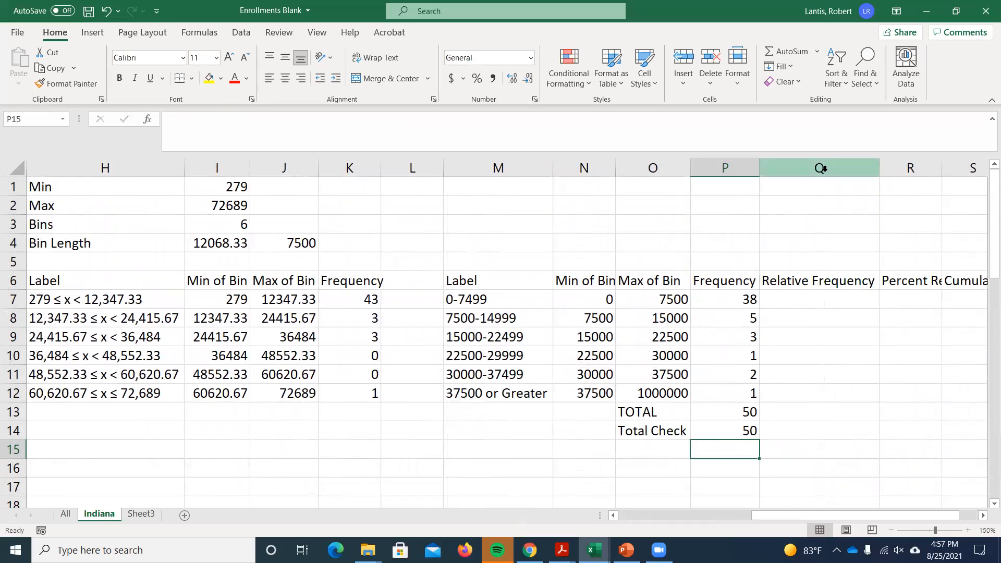
left_click(849, 300)
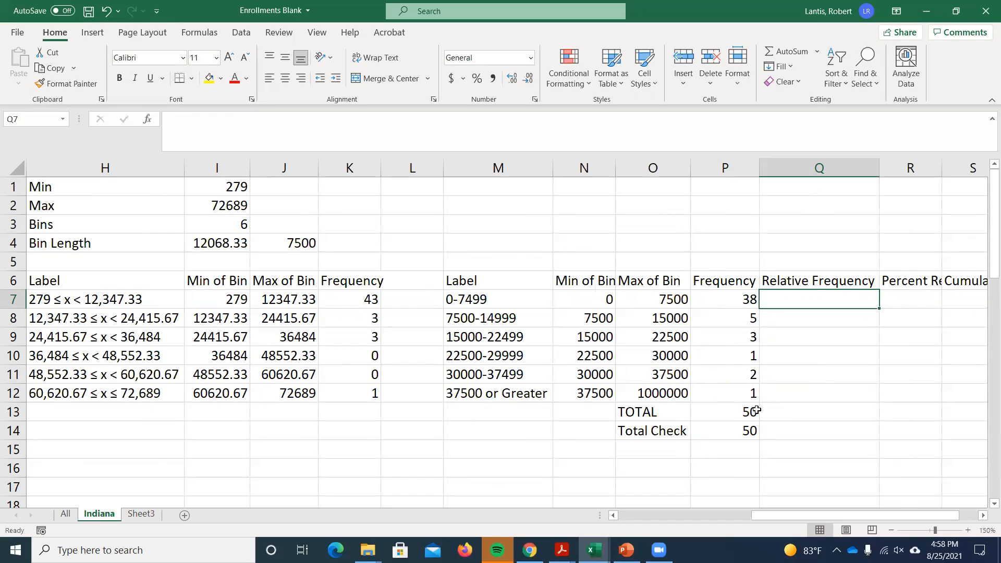
type("=")
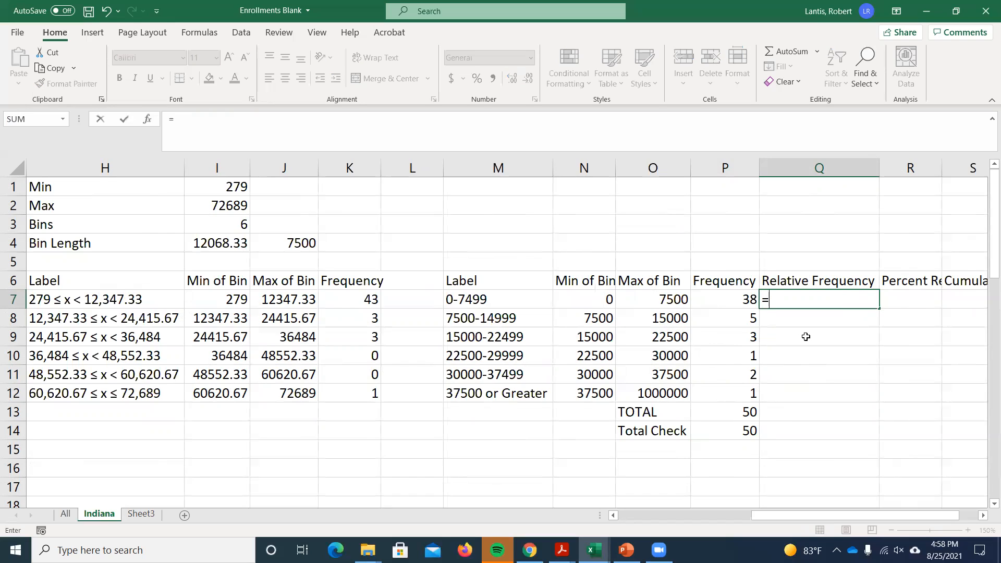
left_click(728, 297)
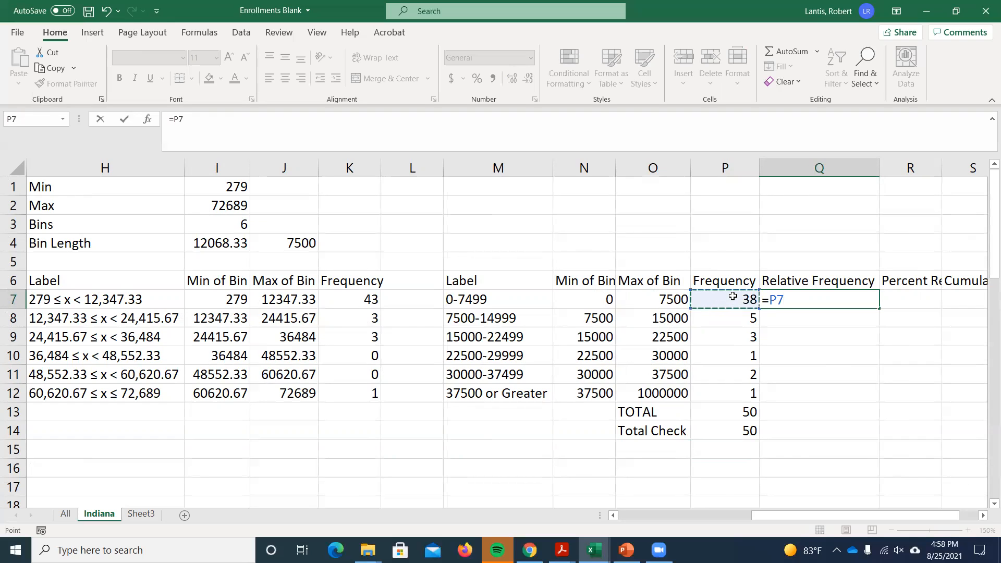
type("/")
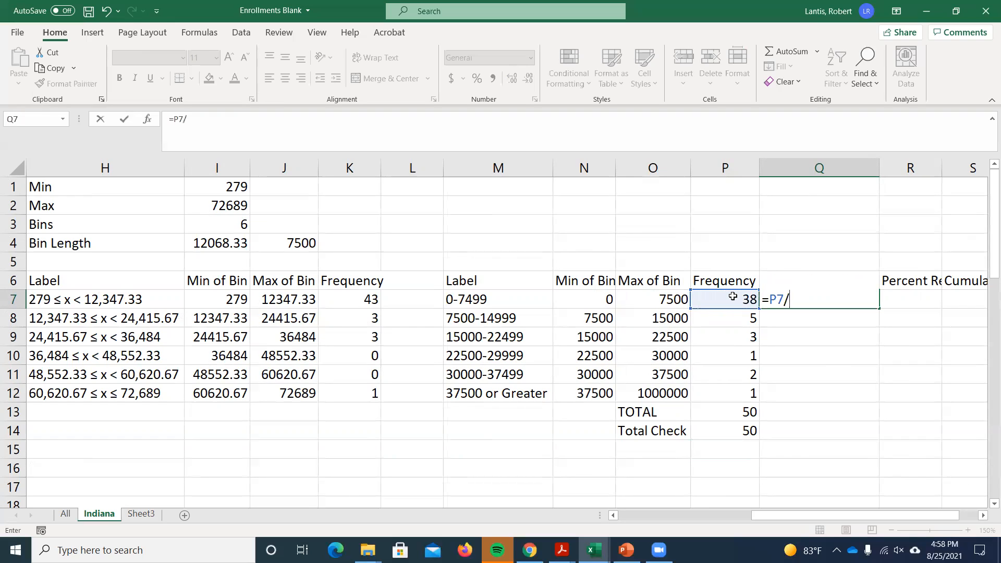
left_click(722, 415)
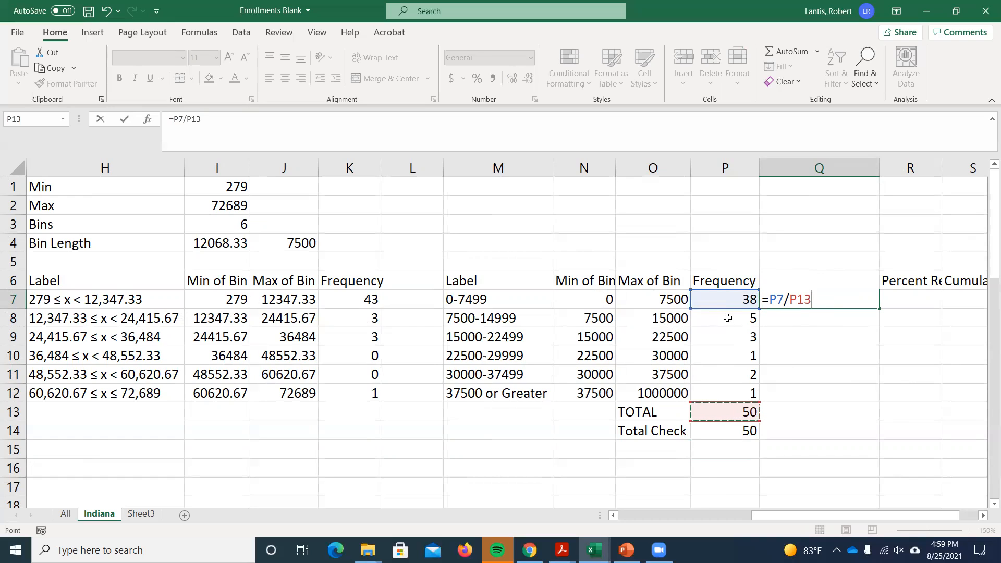
left_click(789, 302)
key("Return")
Try filling the relative frequency formula from Q7 down through Q13, and clear Q8:Q13.
left_click(829, 295)
left_click_drag(878, 309, 846, 414)
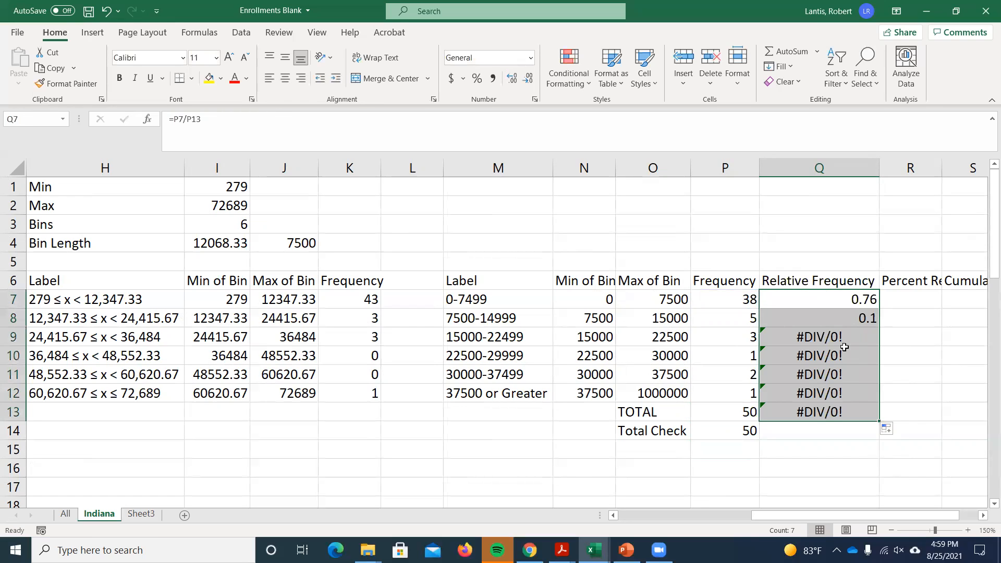
left_click_drag(868, 320, 855, 411)
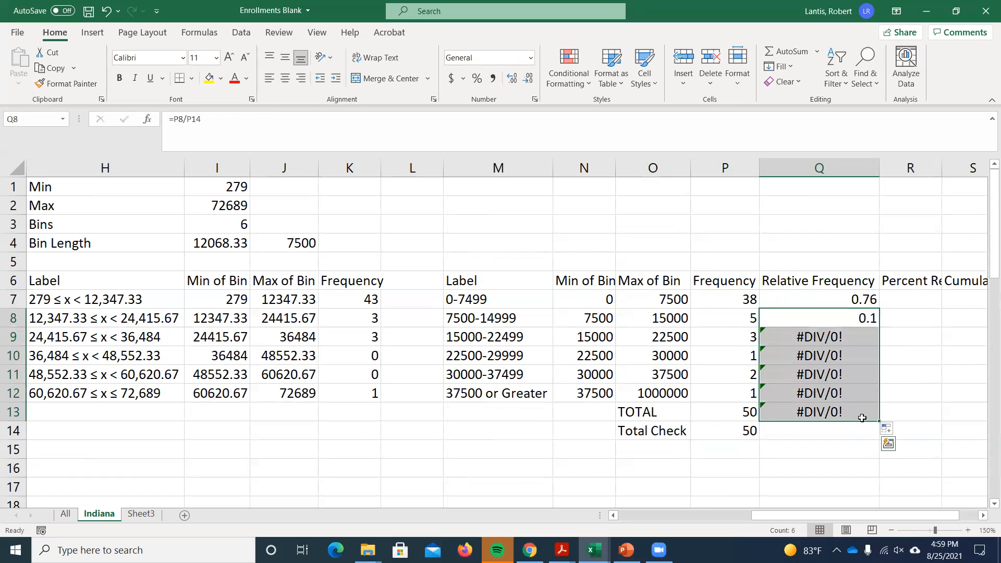
key("Delete")
Make the total reference in Q7 absolute as $P$13 and fill the formula down through Q12.
double_click(851, 300)
key("Left")
key("Left")
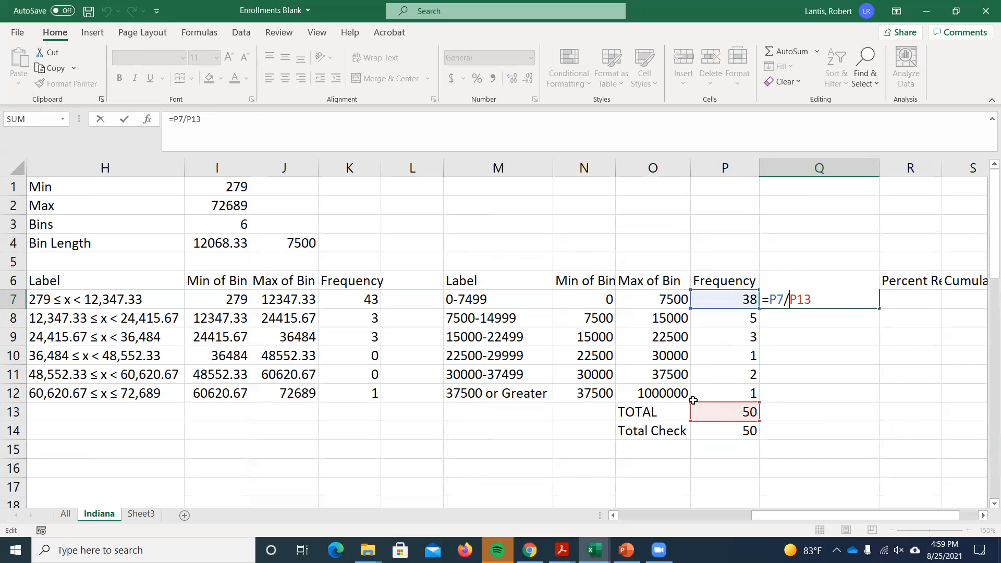
type("$P$")
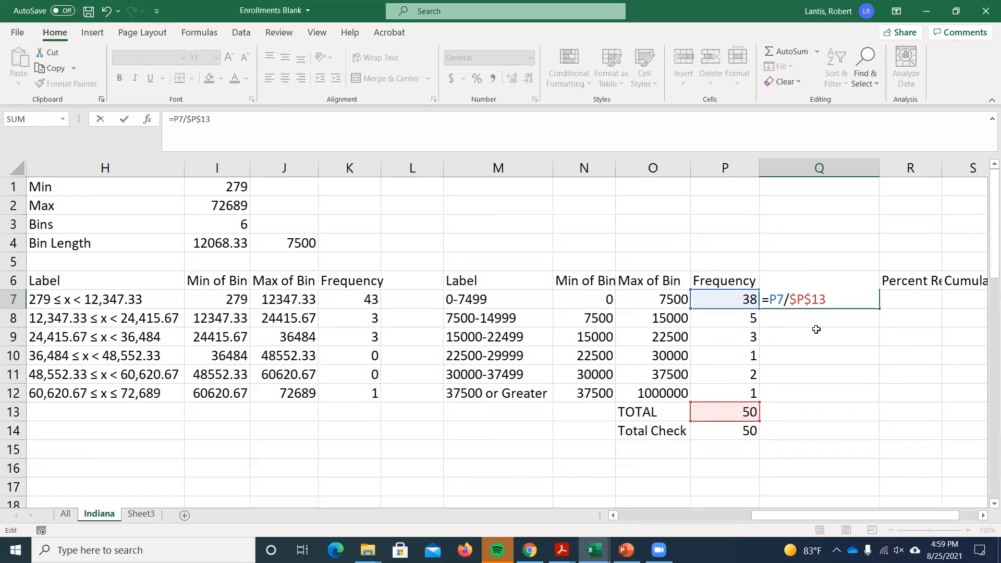
key("Return")
left_click(837, 299)
left_click_drag(879, 308, 852, 404)
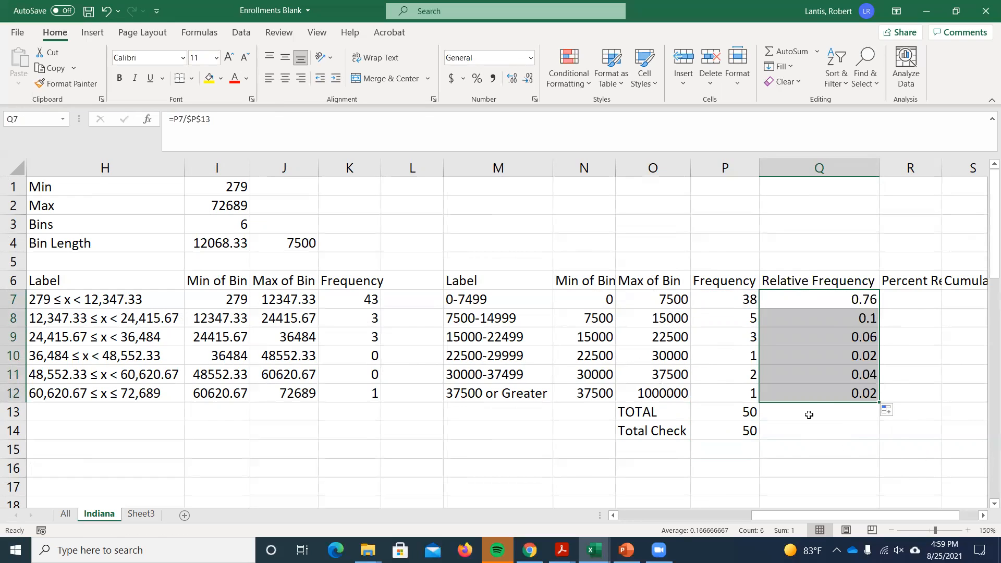
Total the relative frequencies in Q13 with a SUM of Q7:Q12.
left_click(809, 417)
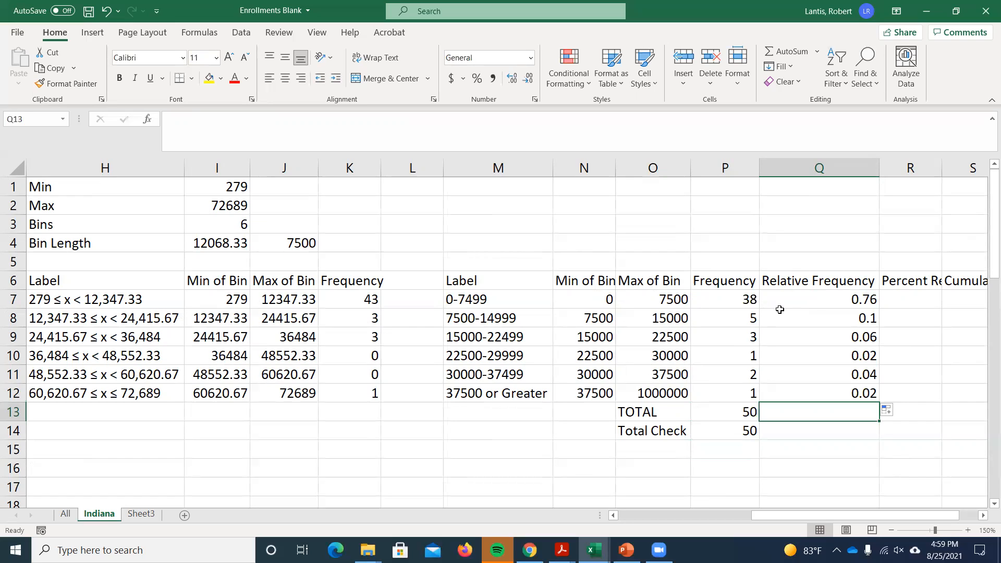
type("=sum(")
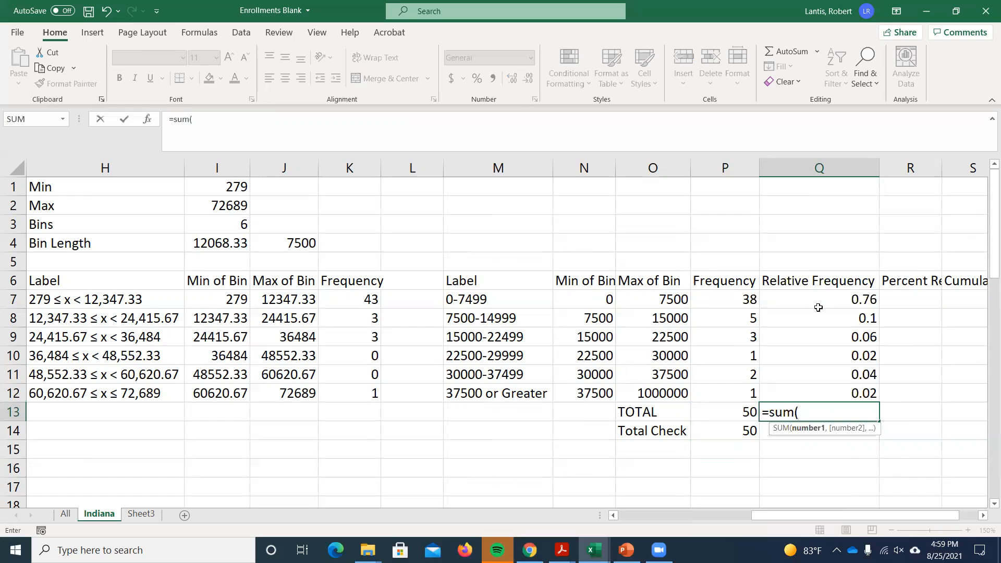
left_click(830, 293)
left_click_drag(835, 317, 893, 469)
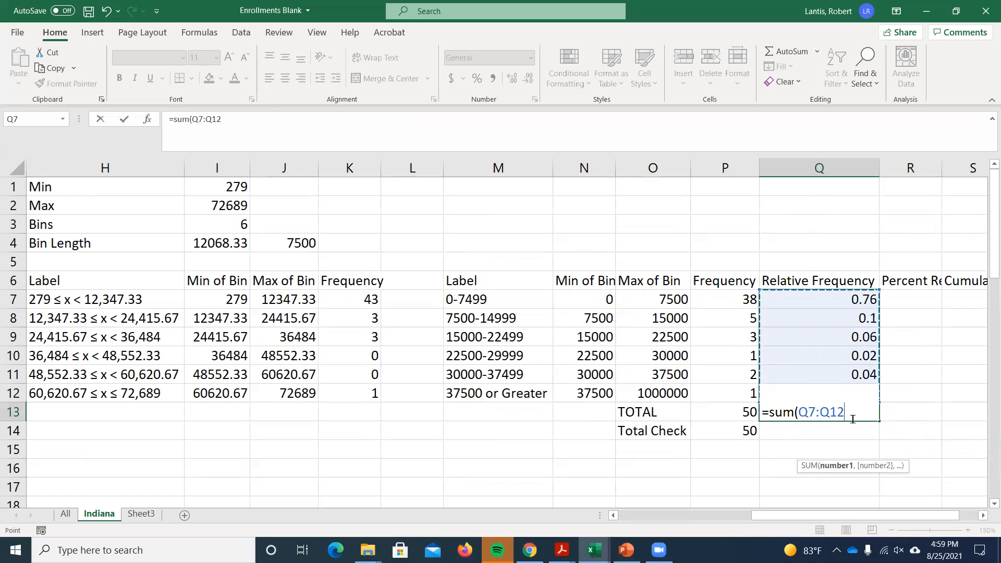
type(")")
key("Return")
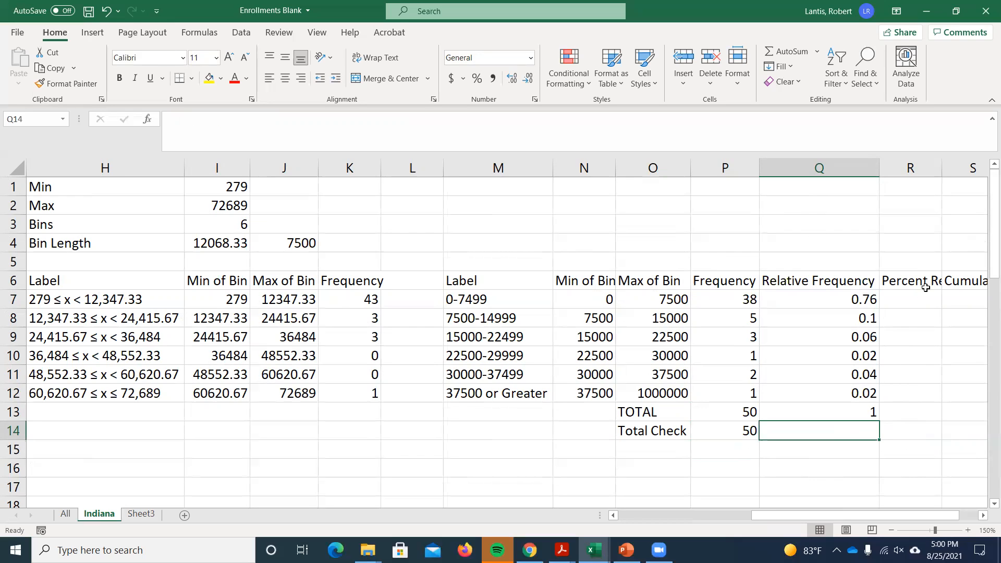
Fit column R to the width of its Percent Relative Frequency heading.
double_click(943, 163)
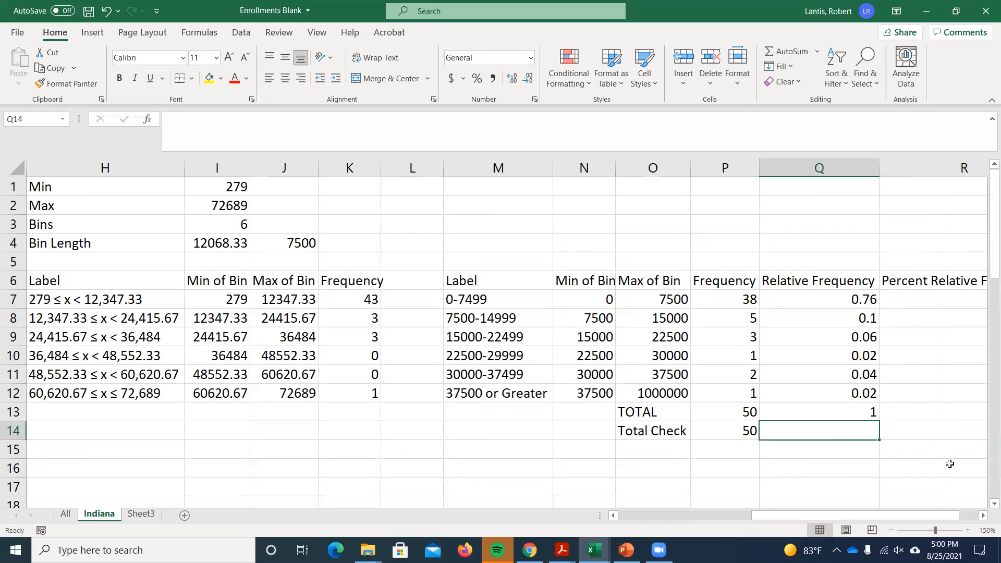
left_click(977, 515)
left_click_drag(907, 514, 872, 515)
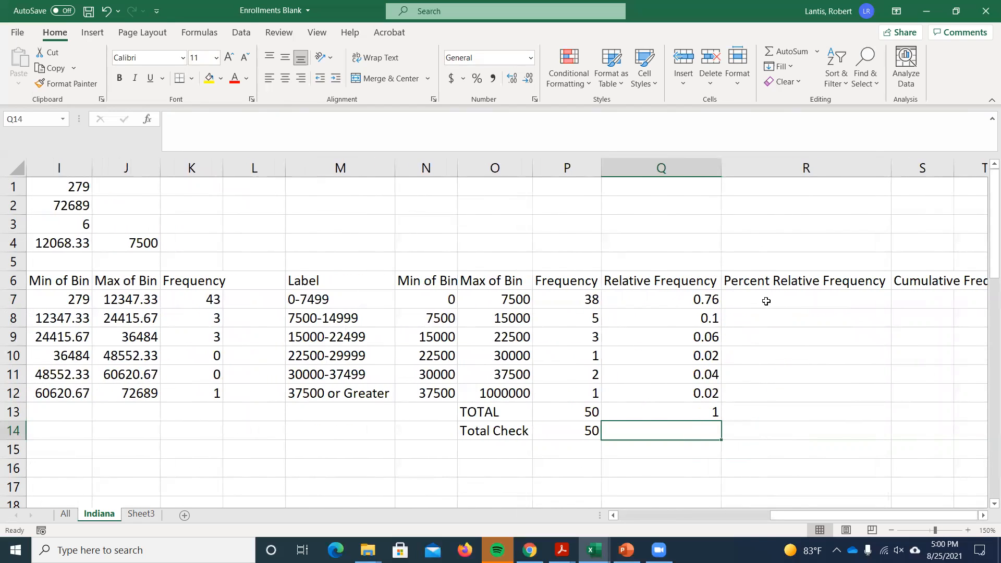
Calculate the percent relative frequency in R7 as =Q7*100 and fill the formula down through R12.
left_click(766, 301)
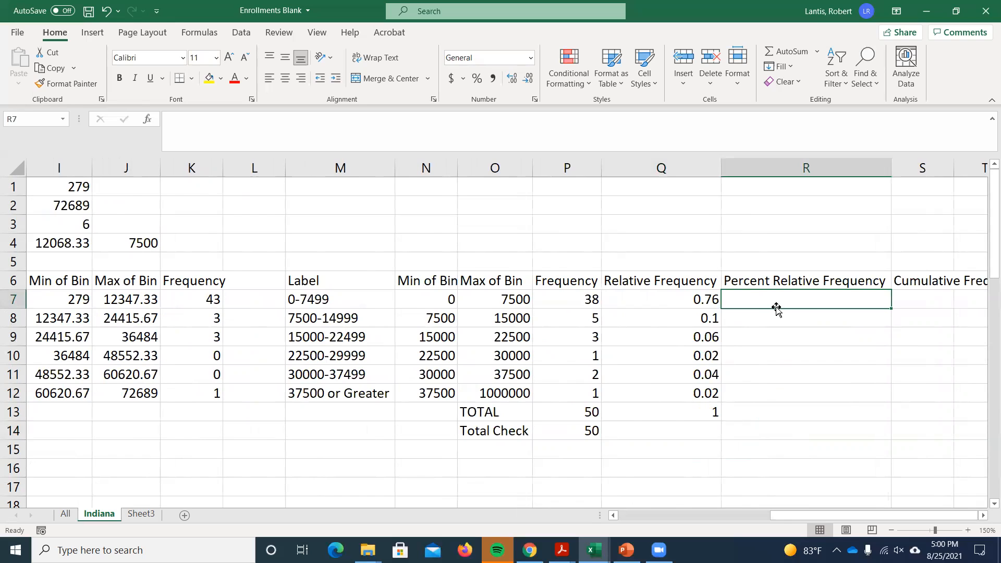
type("=")
left_click(694, 296)
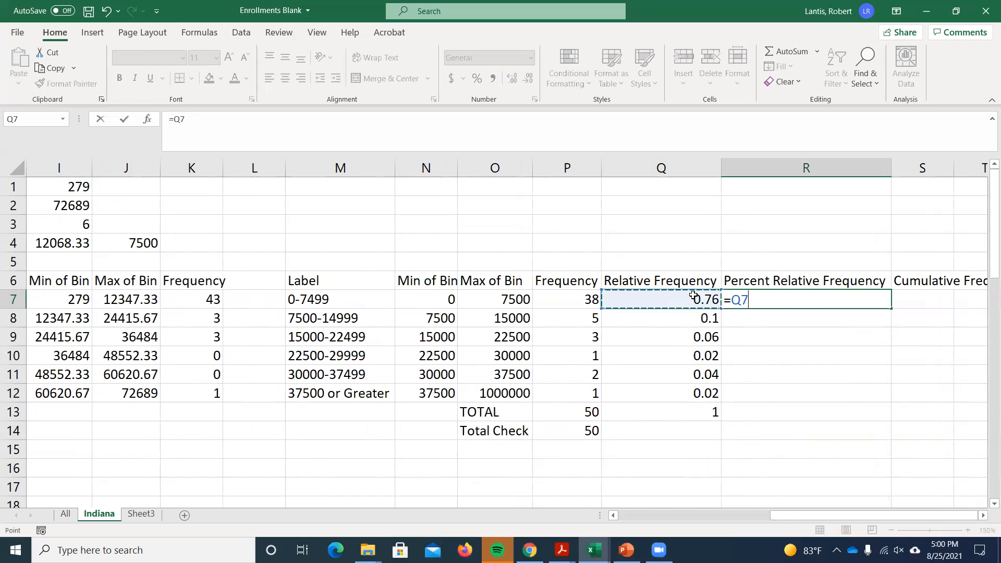
type("*100")
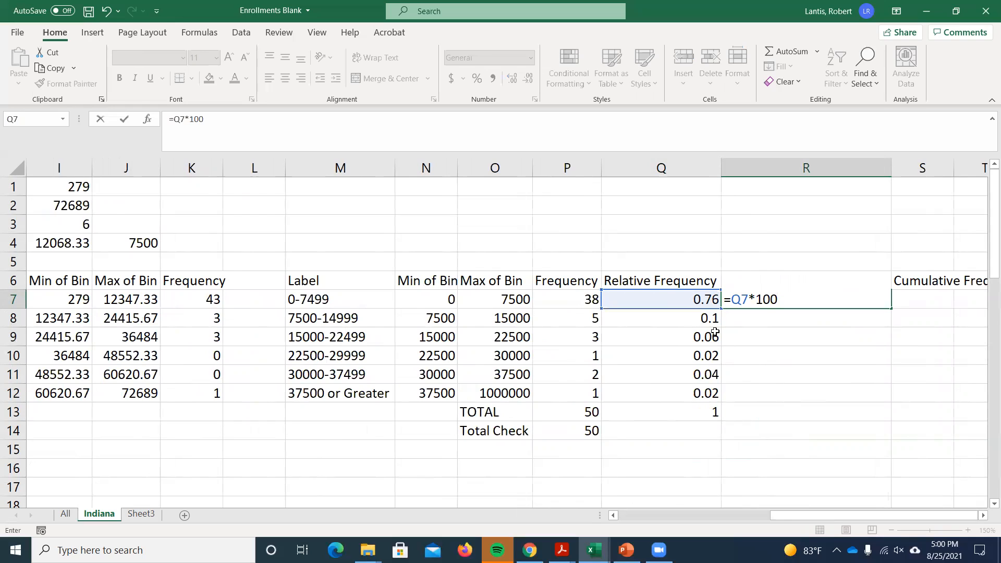
left_click(771, 310)
left_click(771, 305)
left_click_drag(889, 308, 833, 400)
Total the percent relative frequencies in R13 with a SUM of R7:R12.
left_click(832, 407)
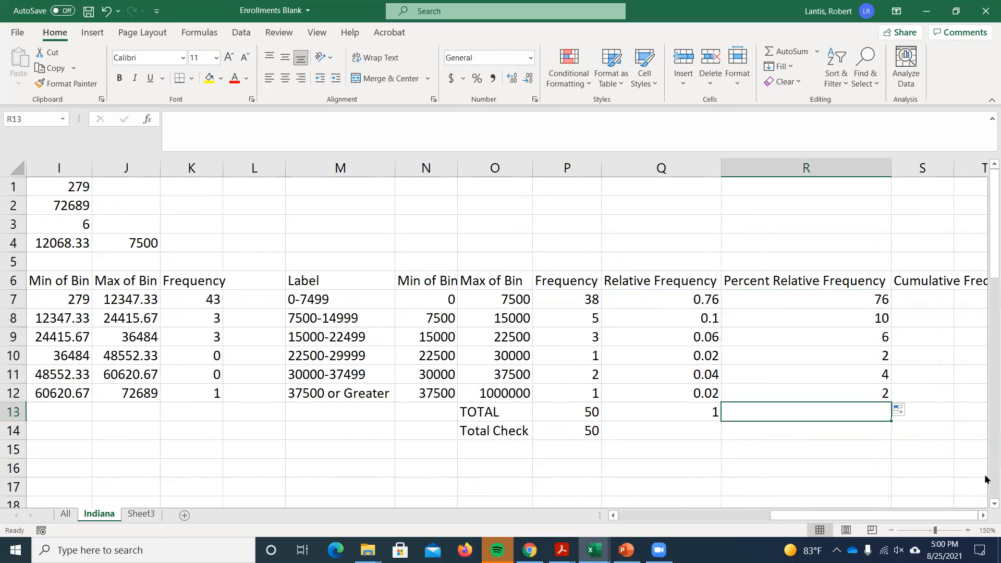
type("=sum(")
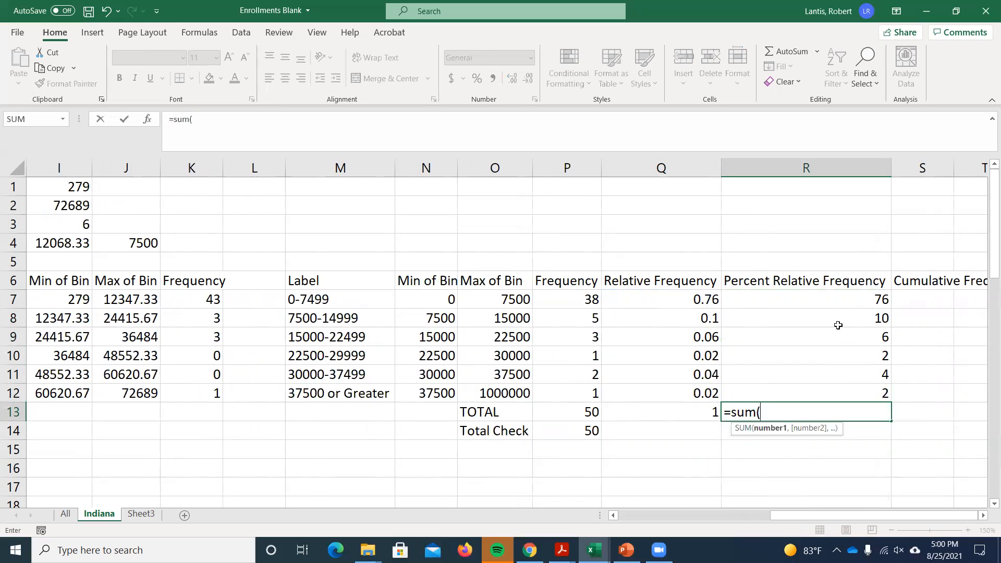
left_click_drag(832, 302, 848, 473)
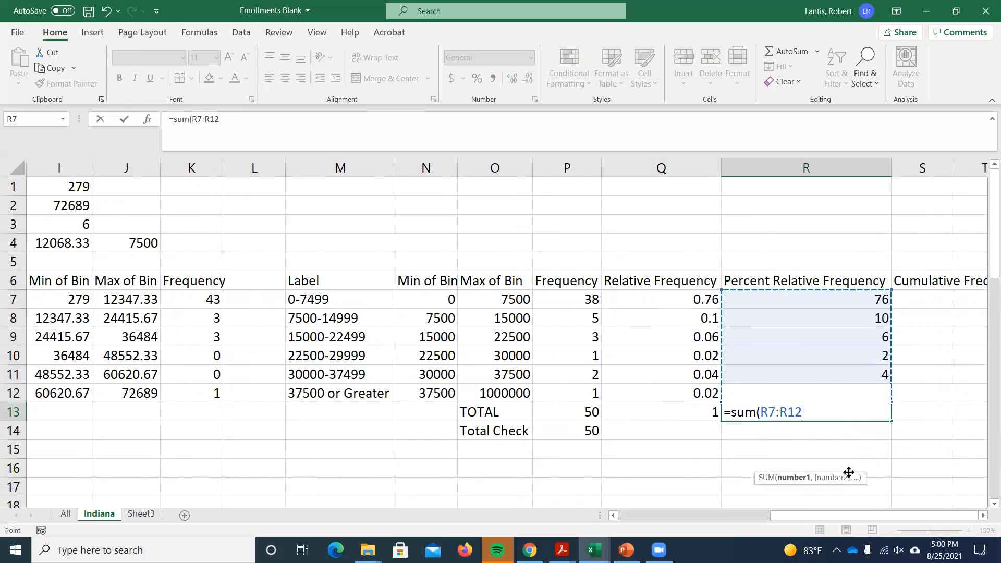
key("Return")
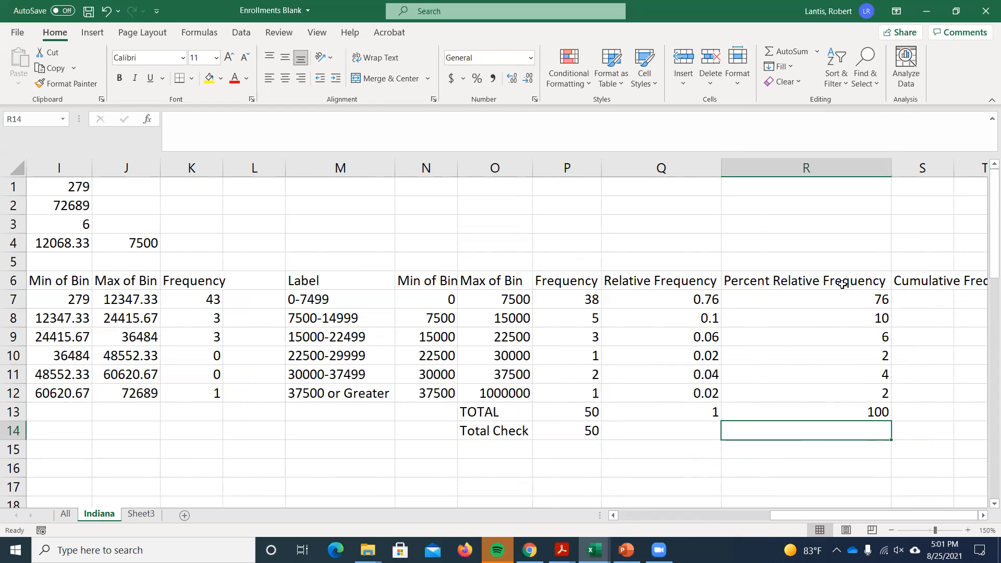
Insert a 2-D clustered column chart of the labels M7:M12 and frequencies P7:P12, and place it below the table.
left_click_drag(880, 512, 881, 512)
left_click_drag(346, 299, 346, 393)
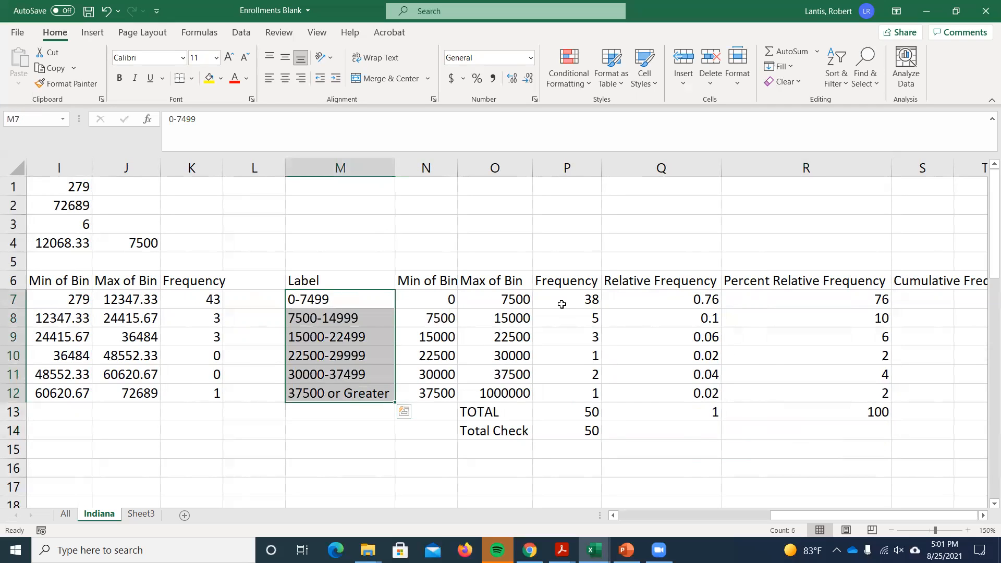
left_click_drag(578, 299, 583, 394)
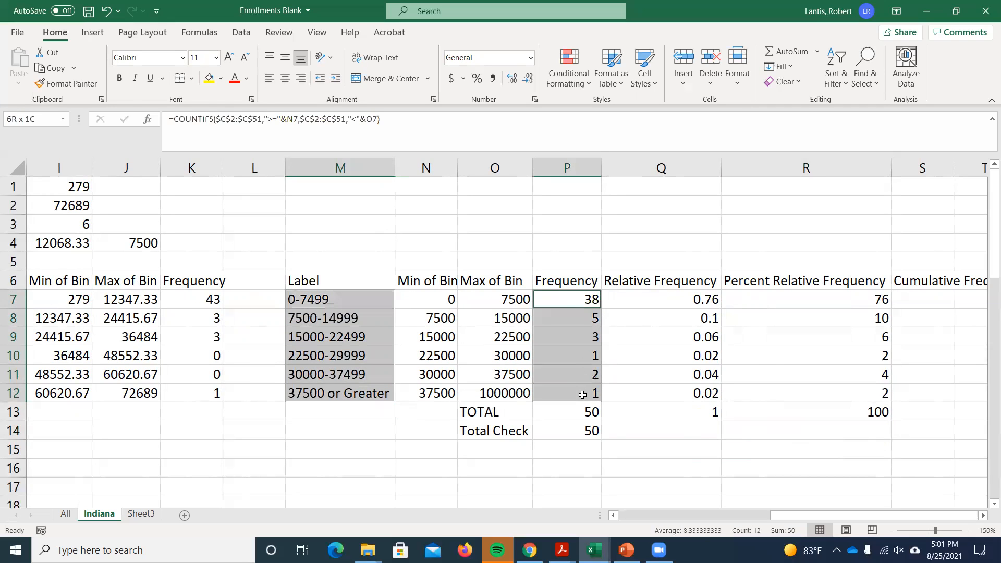
left_click(94, 33)
left_click(464, 52)
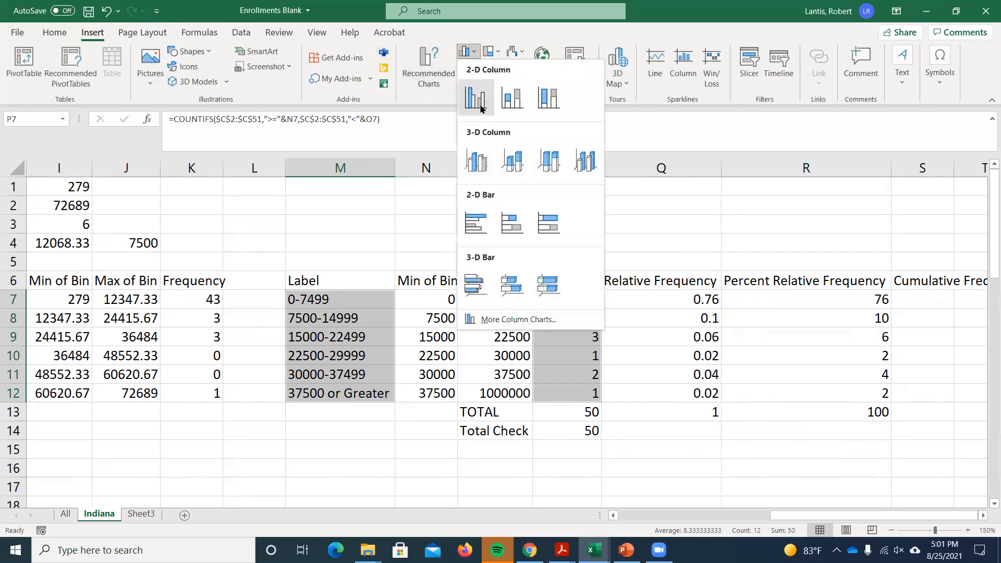
left_click(478, 101)
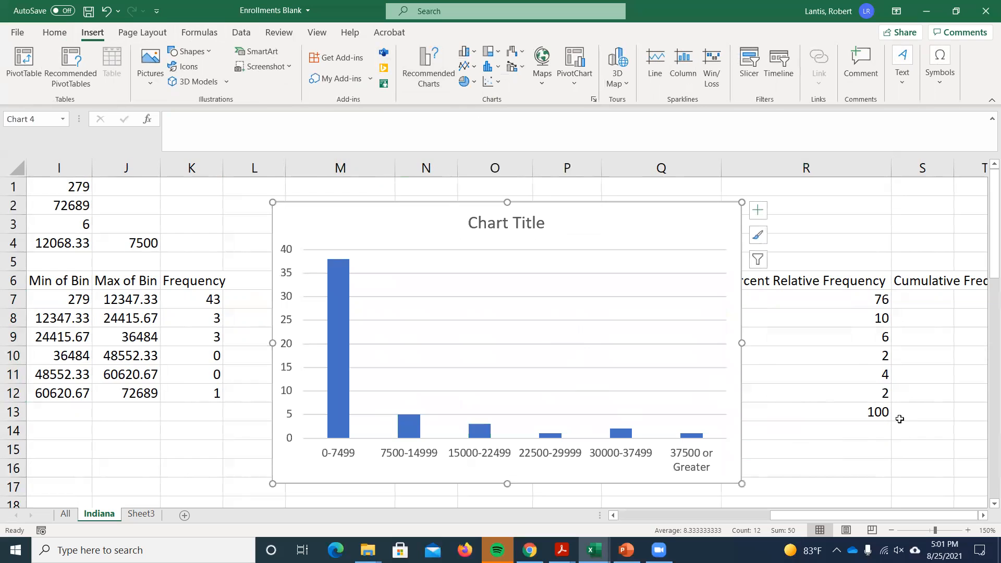
left_click_drag(644, 233, 652, 463)
Insert a 2-D clustered column chart of M7:M12 and percent relative frequencies R7:R12, and place it beside the frequency chart.
left_click(323, 243)
left_click_drag(331, 261, 346, 358)
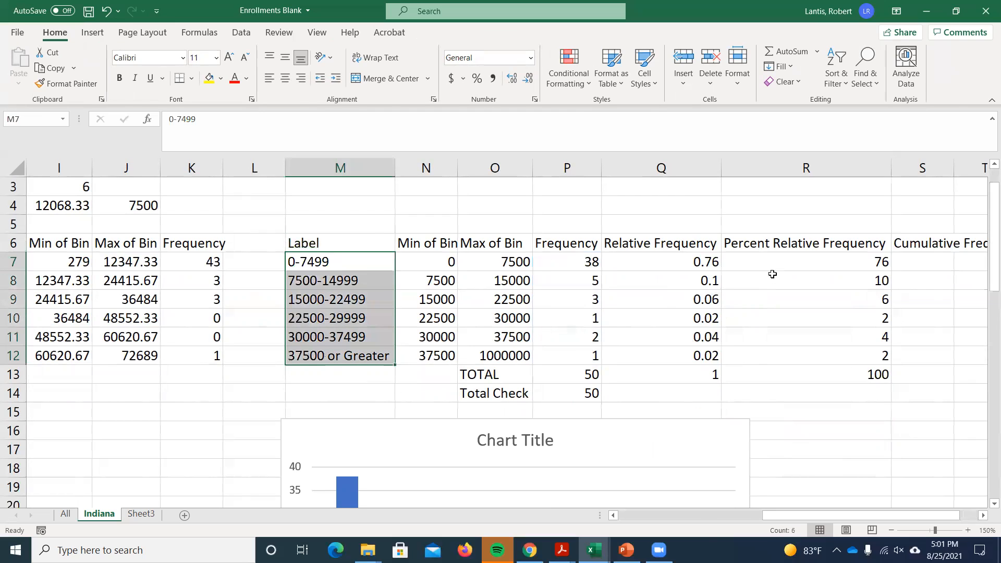
left_click_drag(768, 262, 778, 349)
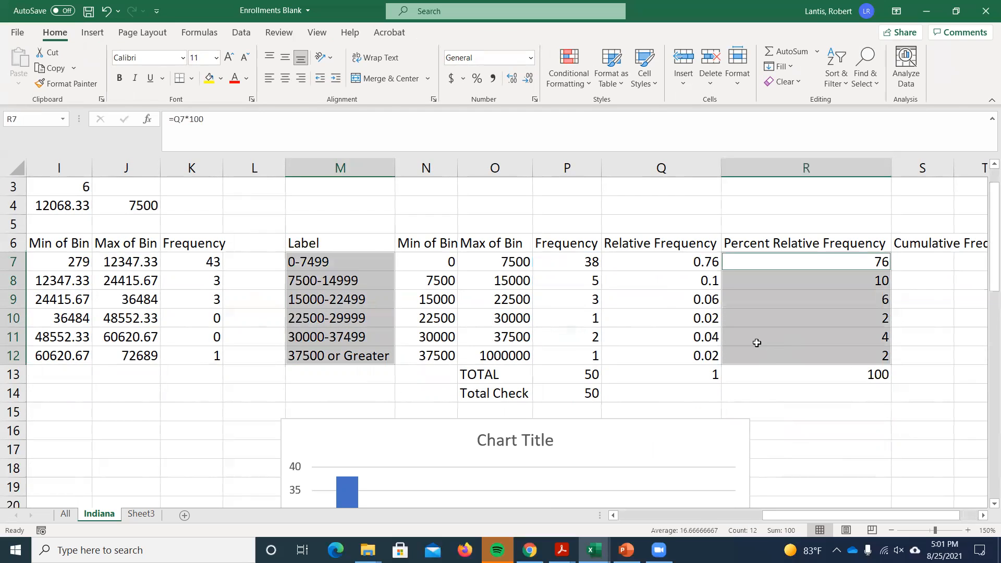
left_click(92, 33)
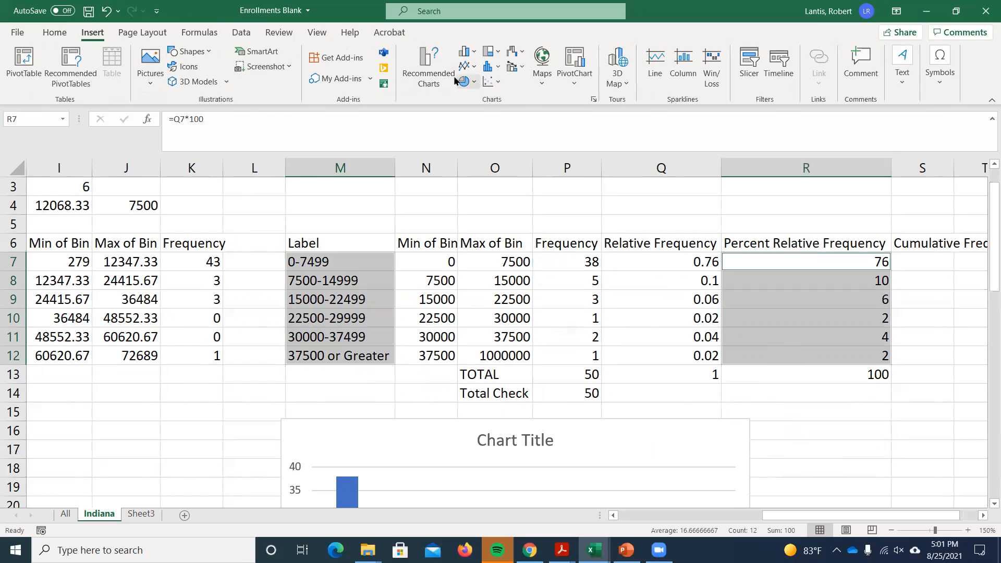
left_click(465, 51)
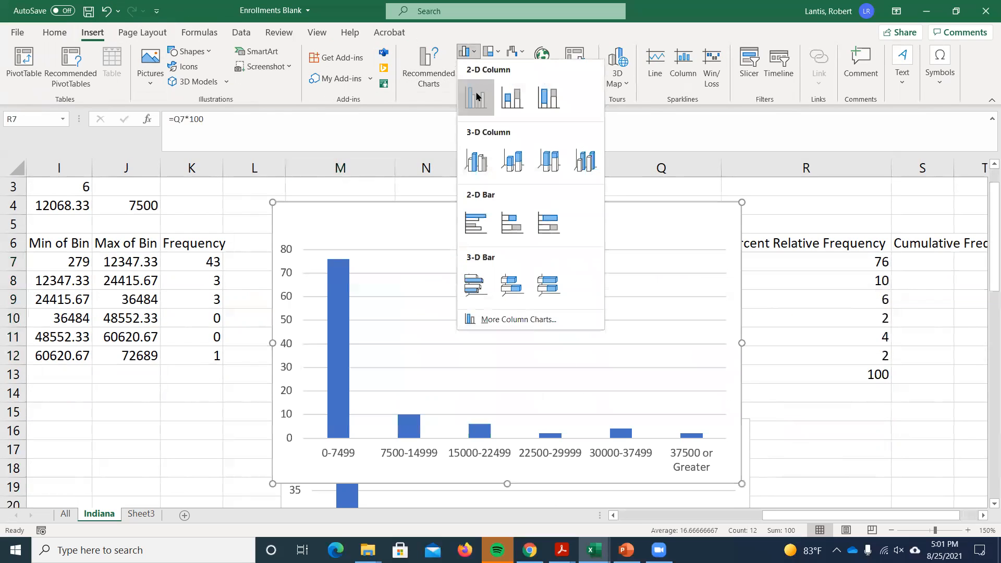
left_click(476, 95)
scroll(730, 328, "down", 4)
left_click_drag(272, 219, 770, 490)
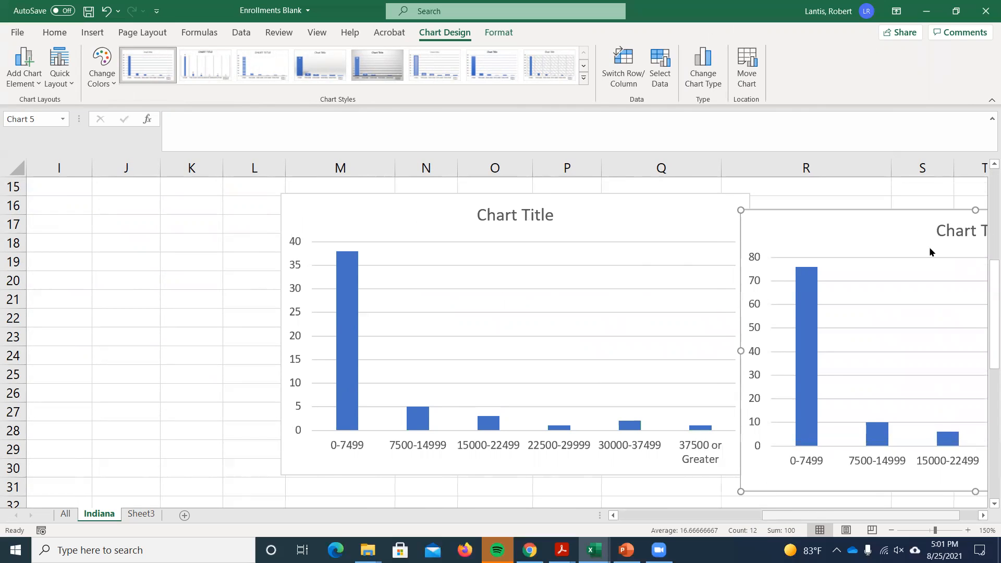
Shift the percent relative frequency chart slightly so that it clears the frequency chart.
scroll(930, 251, "down", 1)
left_click(982, 515)
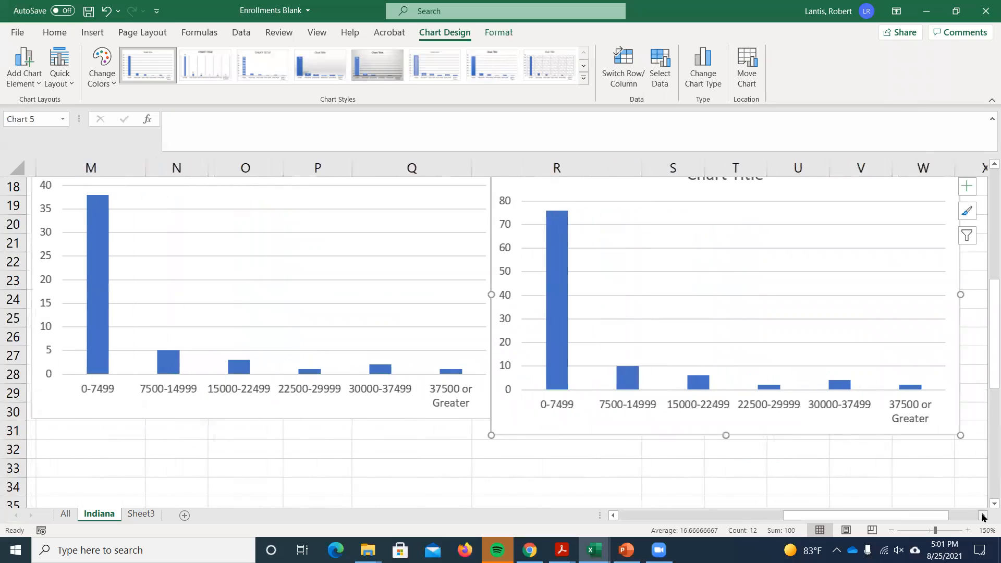
left_click(659, 212)
left_click_drag(650, 210, 662, 208)
key("ctrl+z")
left_click_drag(547, 190, 563, 188)
scroll(535, 283, "up", 1)
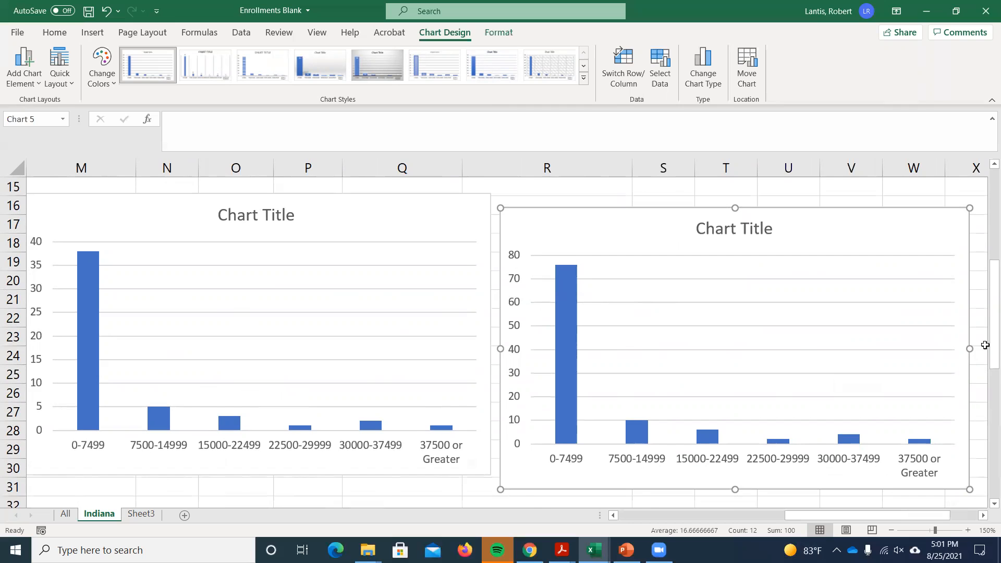
Add axis titles to the frequency chart and remove its gridlines.
left_click_drag(994, 353, 994, 359)
left_click_drag(887, 516, 859, 515)
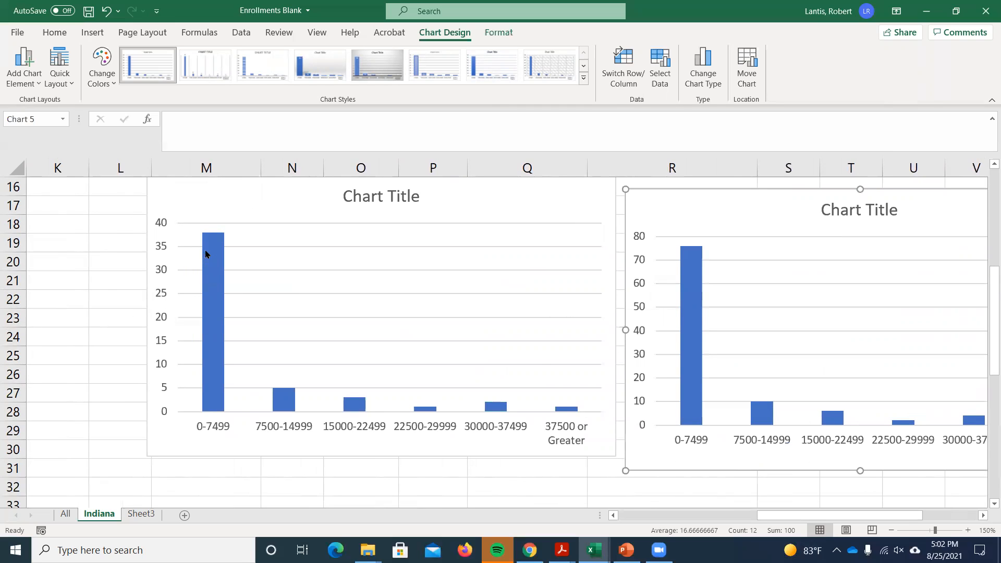
scroll(615, 238, "up", 1)
left_click(612, 252)
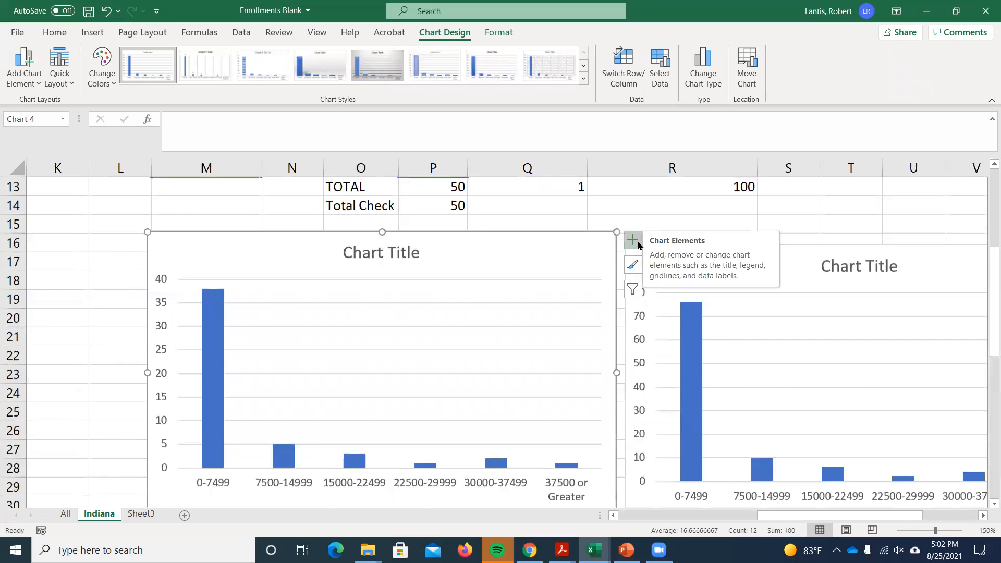
left_click(633, 240)
left_click(661, 270)
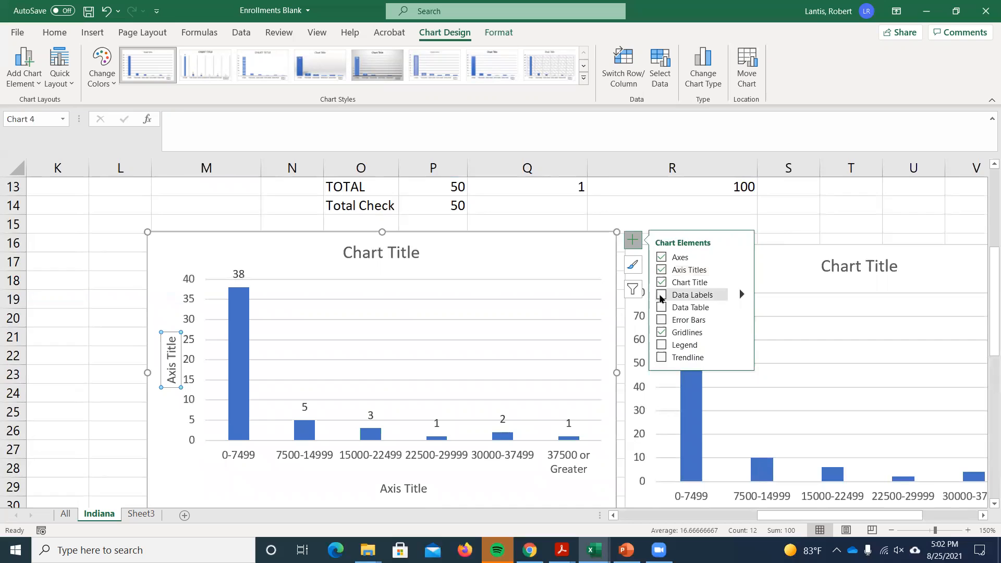
left_click(661, 333)
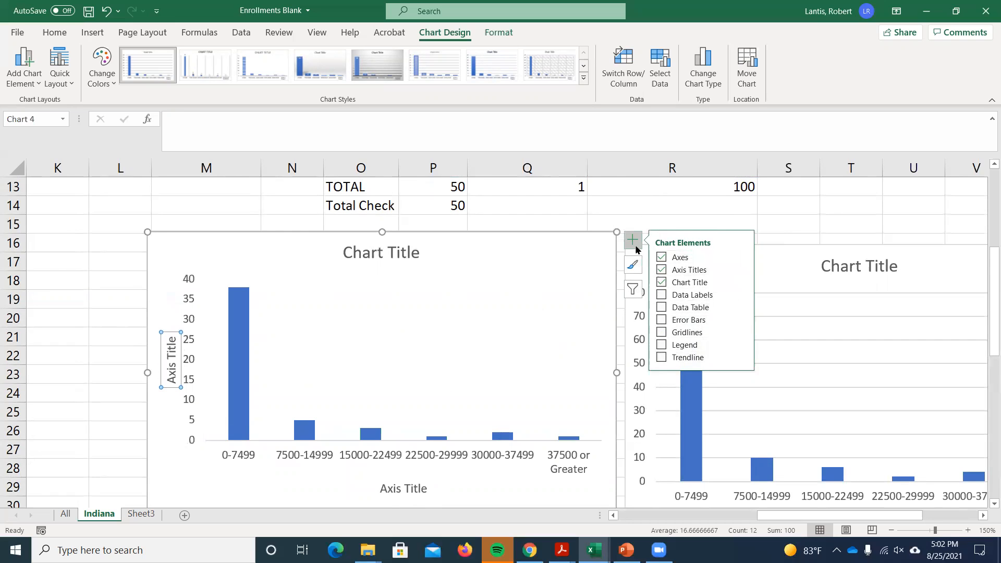
left_click(112, 250)
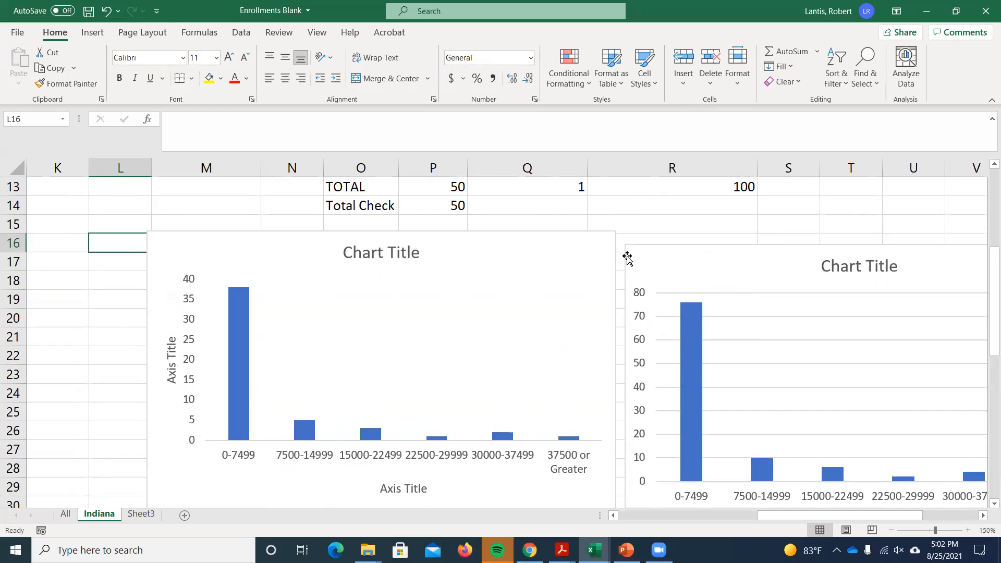
Delete the percent relative frequency chart and the frequency chart.
scroll(662, 355, "down", 1)
left_click(699, 442)
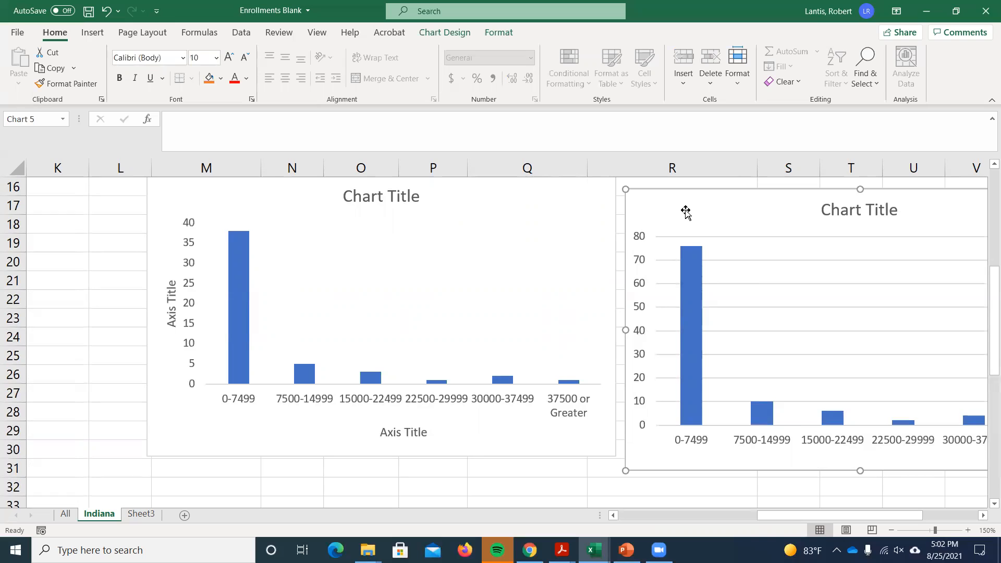
key("Delete")
left_click(605, 301)
left_click(571, 211)
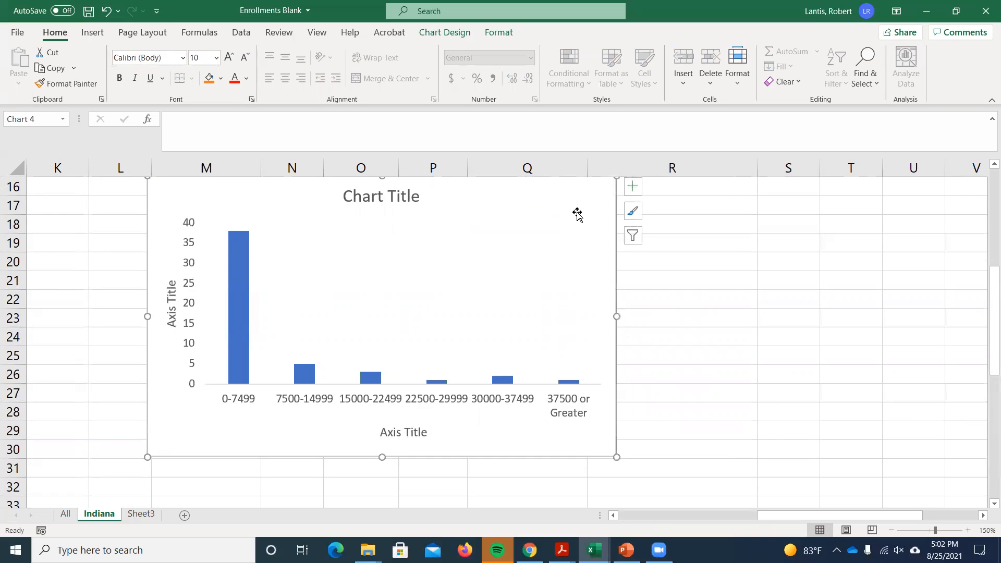
key("Delete")
Insert a 2-D clustered column chart from only the frequencies in P7:P12.
scroll(611, 389, "up", 5)
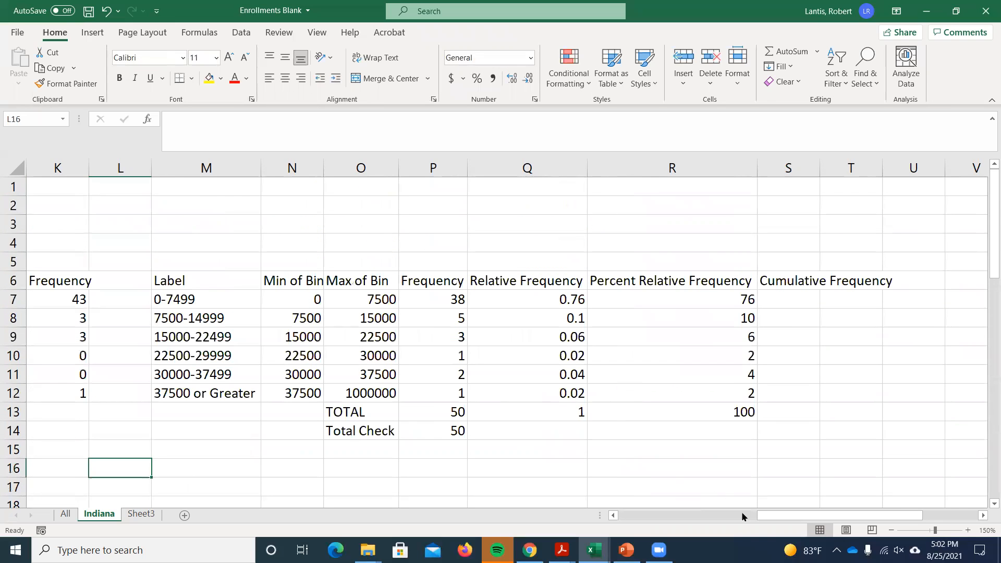
left_click_drag(425, 297, 450, 386)
left_click(92, 32)
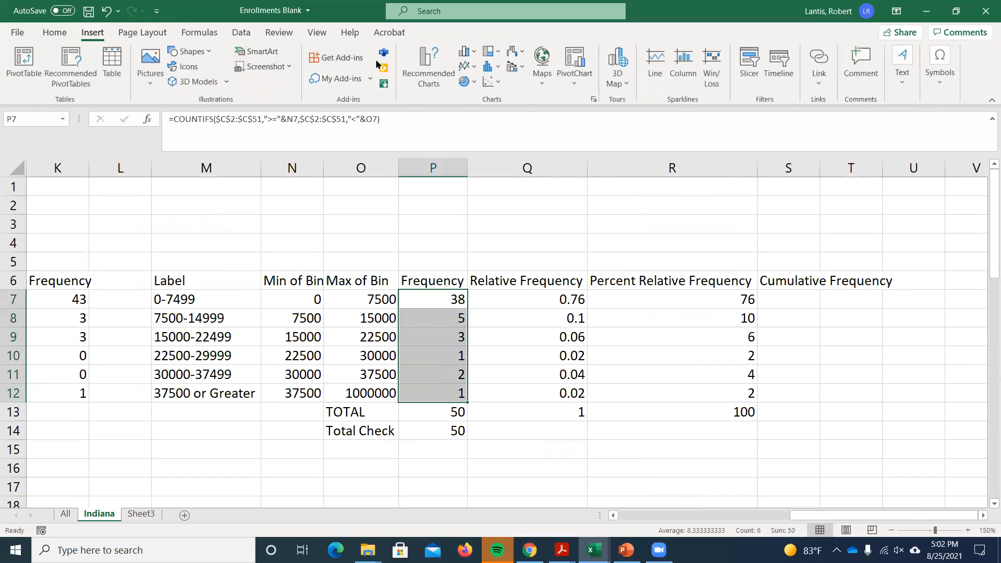
left_click(466, 54)
left_click(476, 94)
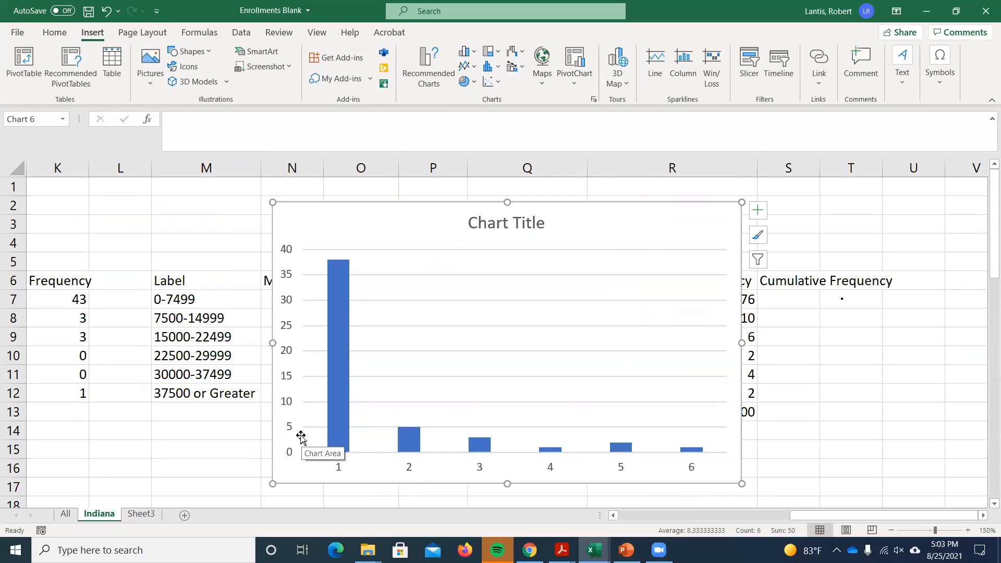
Set the chart's horizontal category axis labels to the bin labels in M7:M12.
left_click(339, 468)
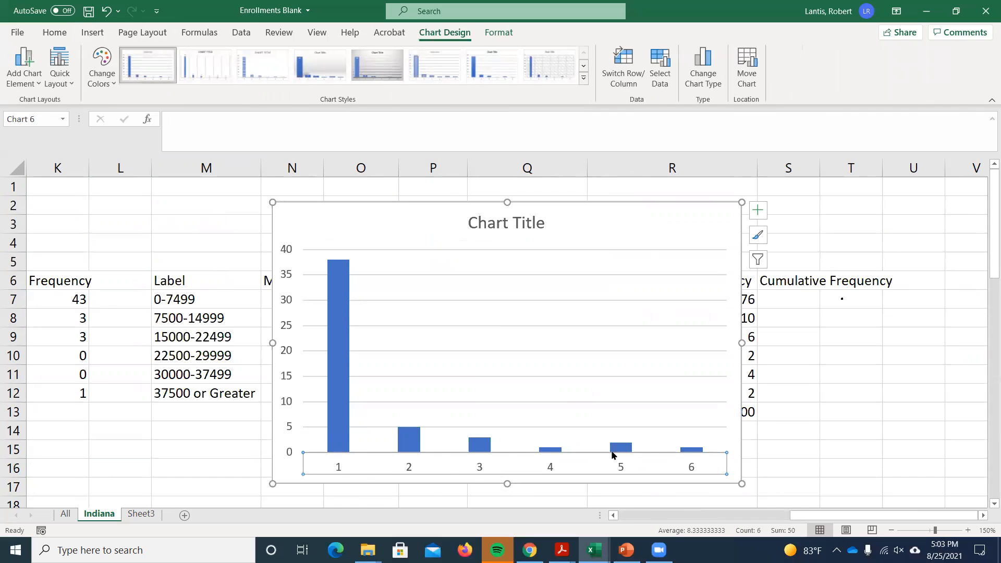
right_click(418, 468)
left_click(409, 468)
right_click(408, 468)
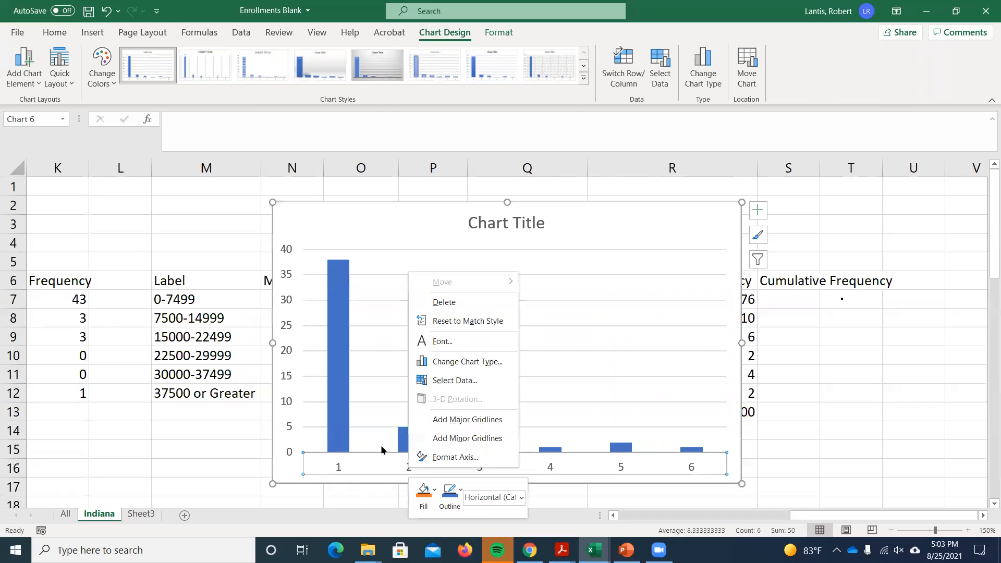
left_click(460, 384)
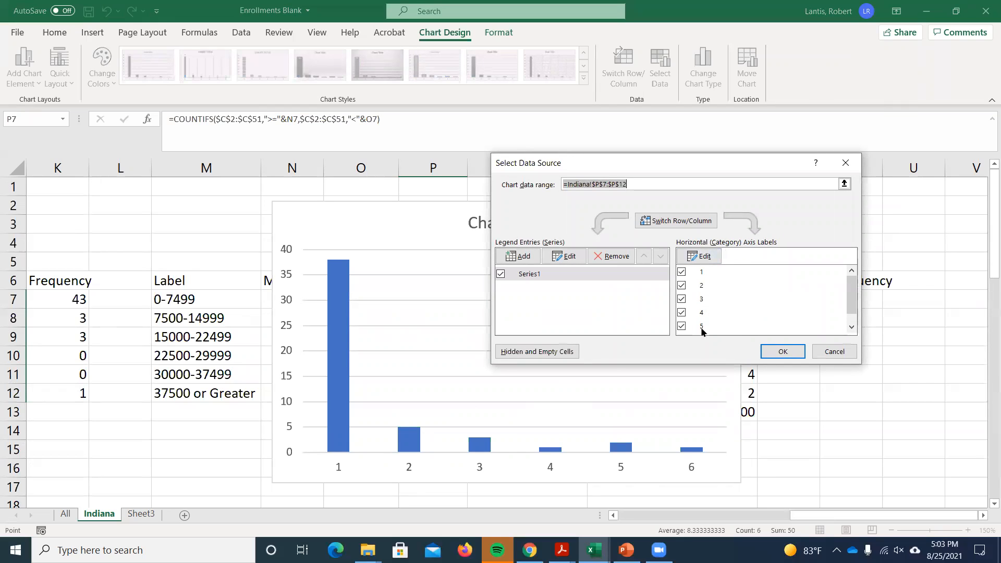
left_click(698, 258)
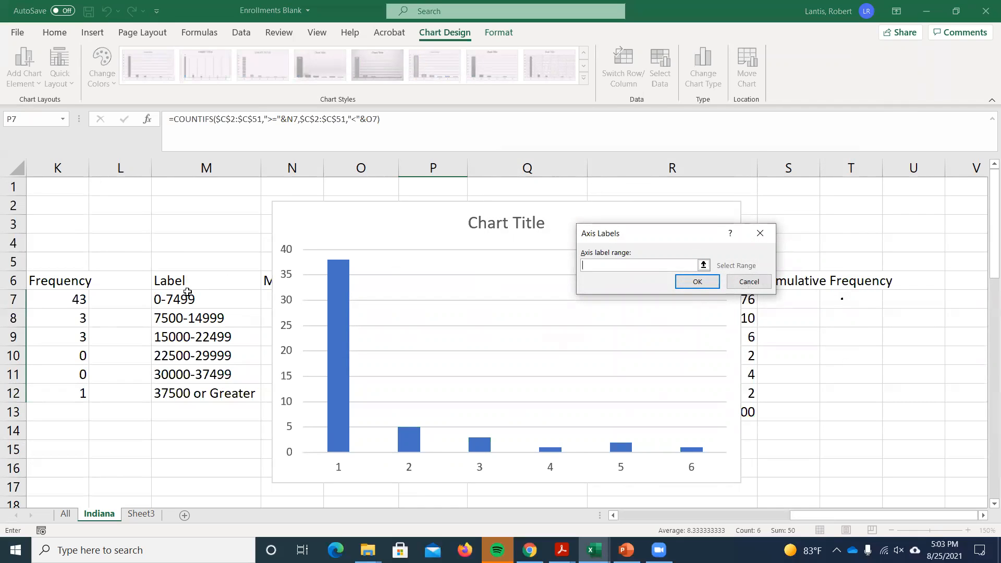
left_click_drag(180, 299, 182, 393)
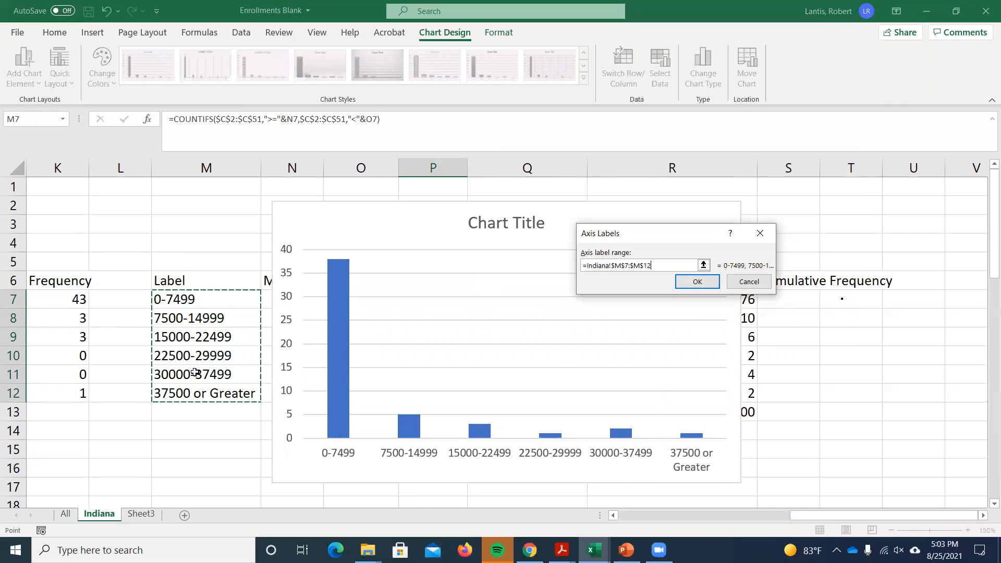
left_click(695, 282)
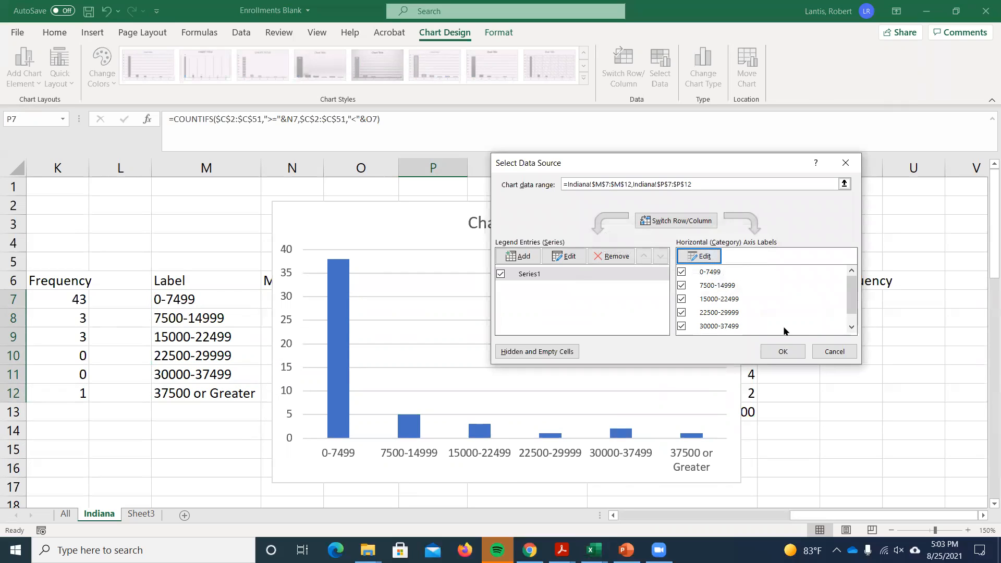
left_click(783, 351)
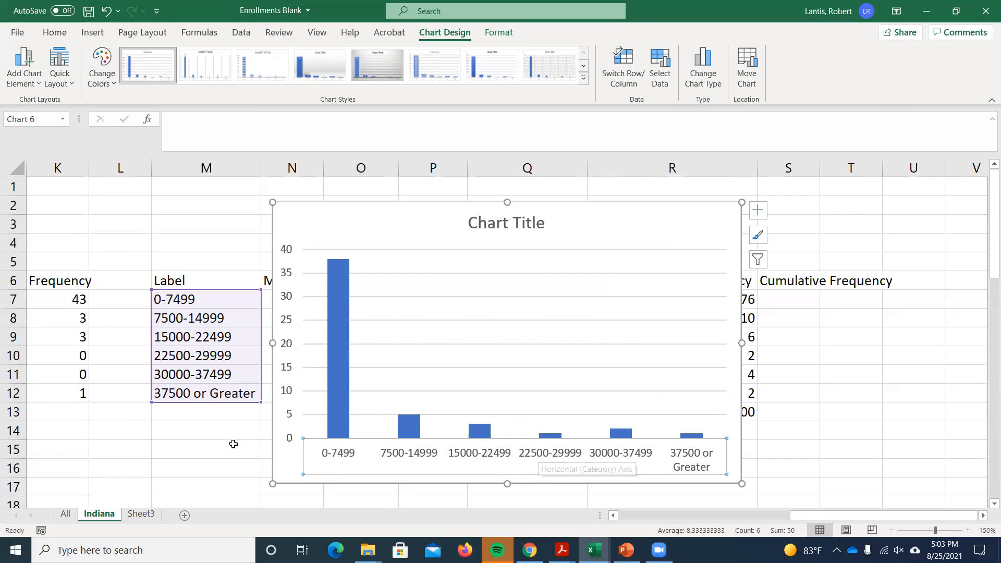
Open Sheet3 and bring the beginning of the state vaccination and case table into view.
left_click(141, 513)
scroll(189, 358, "up", 11)
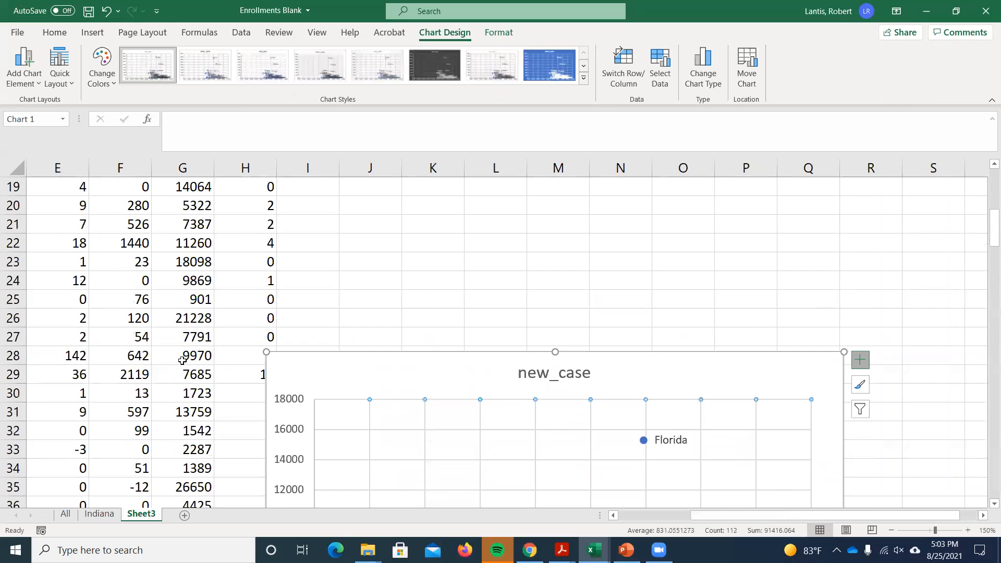
left_click(650, 516)
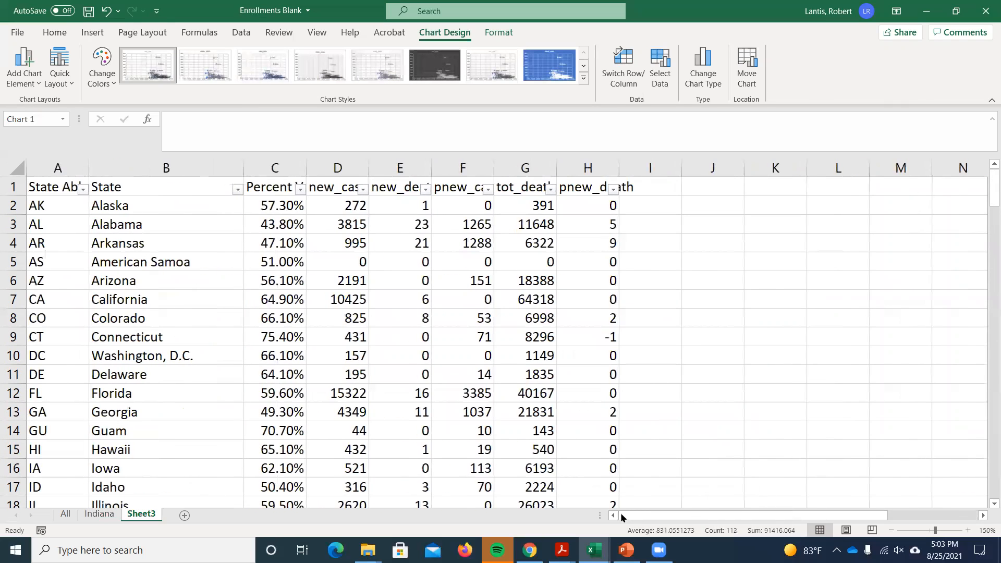
Switch to the PowerPoint lecture and present the Scatter Plot slide, number 52, revealing all of its bullet points.
left_click(627, 550)
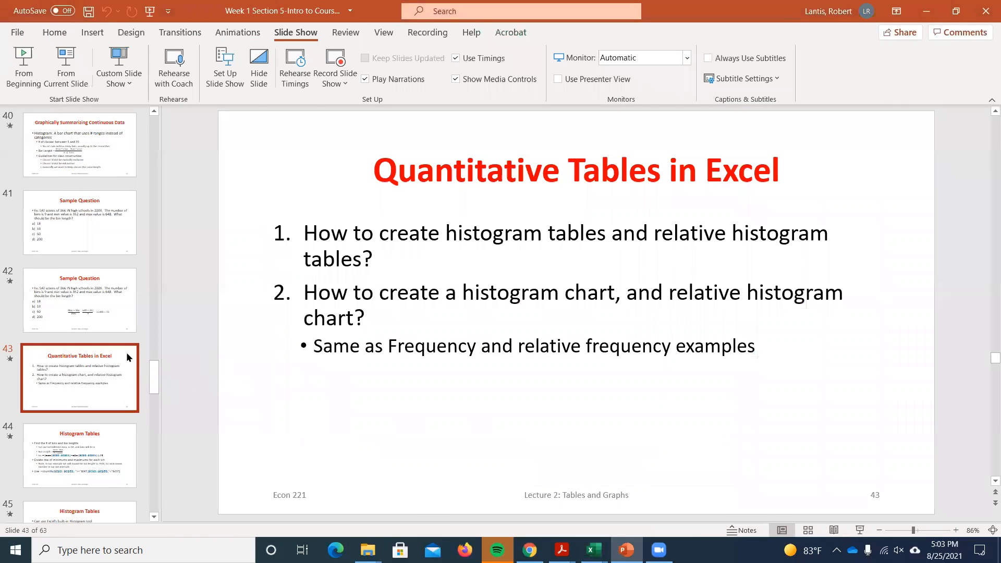
scroll(125, 352, "down", 6)
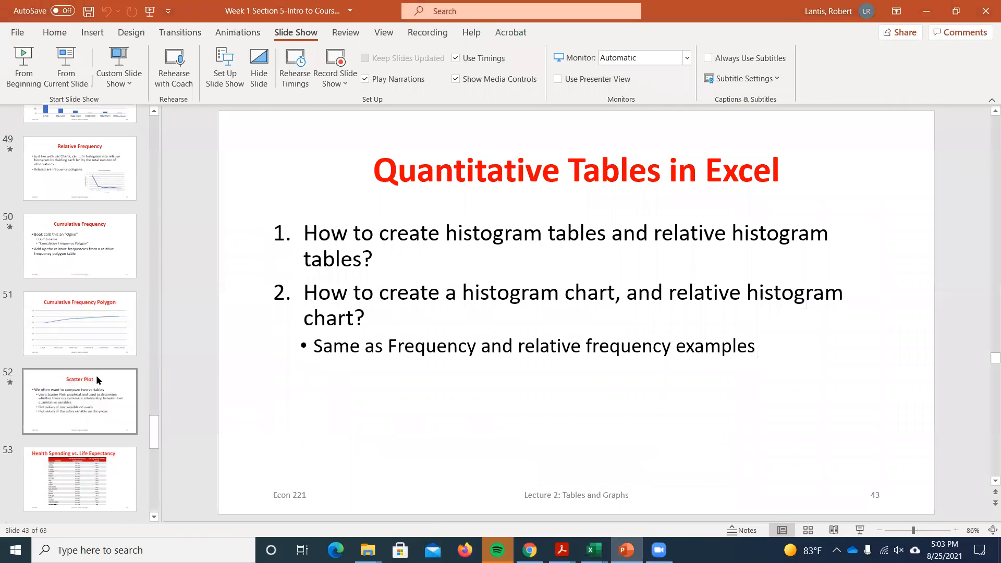
left_click(80, 326)
left_click(124, 378)
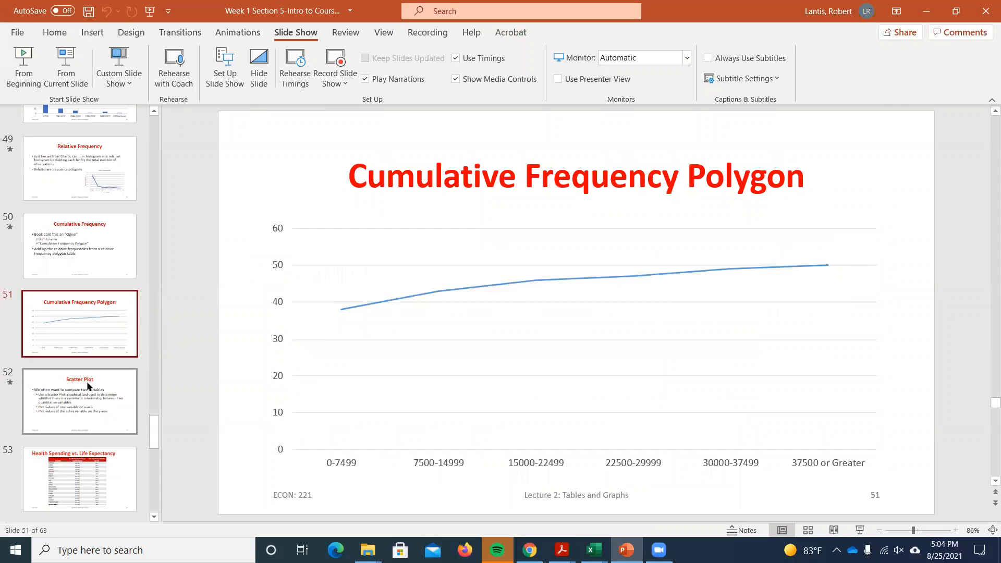
left_click(75, 68)
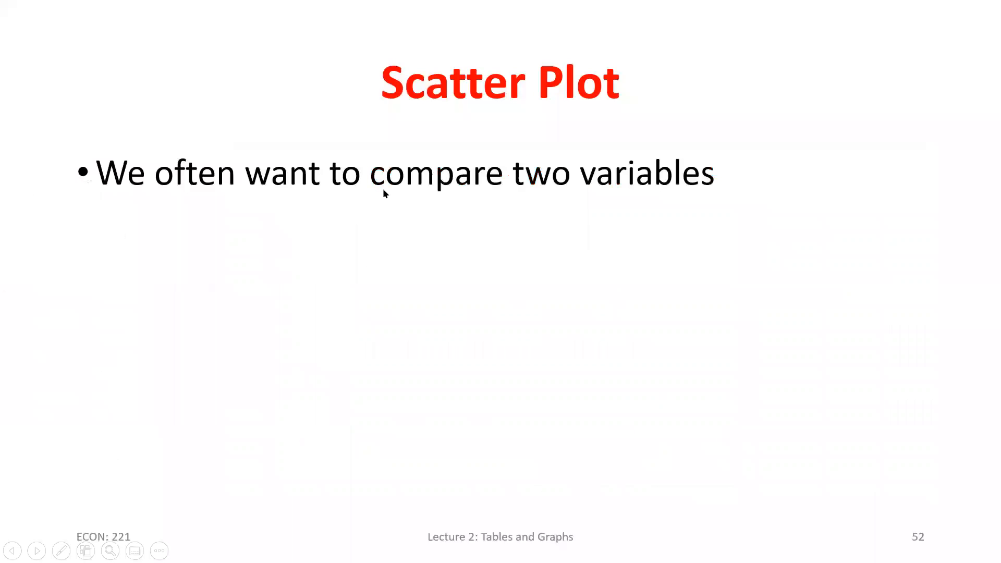
left_click(383, 188)
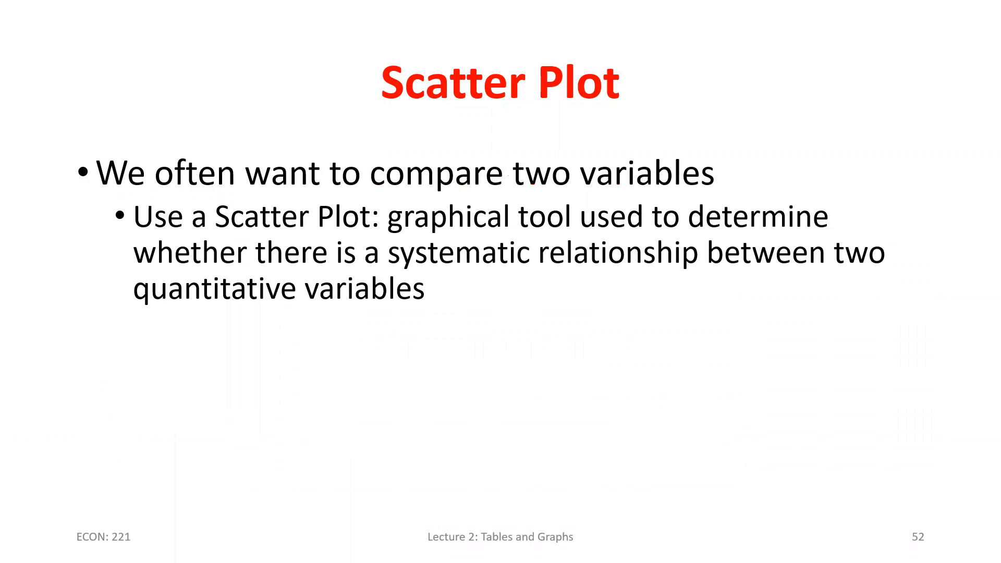
key("Right")
key("Right")
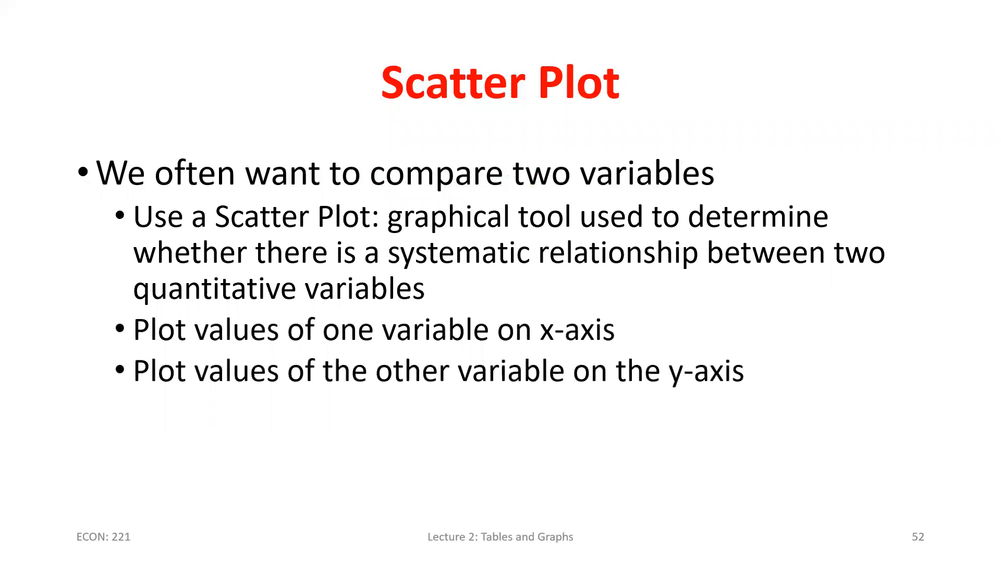
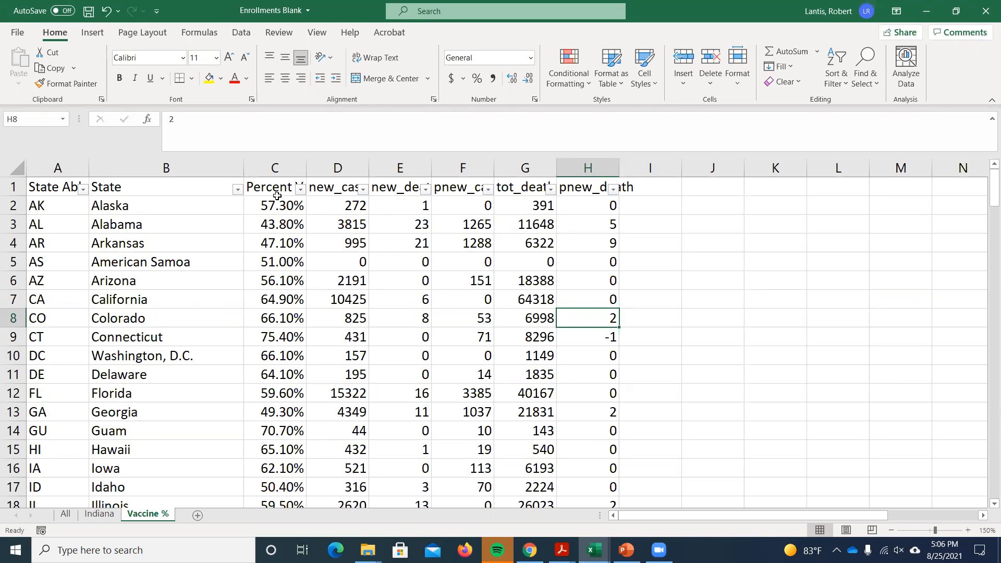
Examine the state rows on the Vaccine % sheet and the full header names of the percent vaccinated, case and death columns.
scroll(125, 208, "down", 3)
scroll(125, 209, "down", 13)
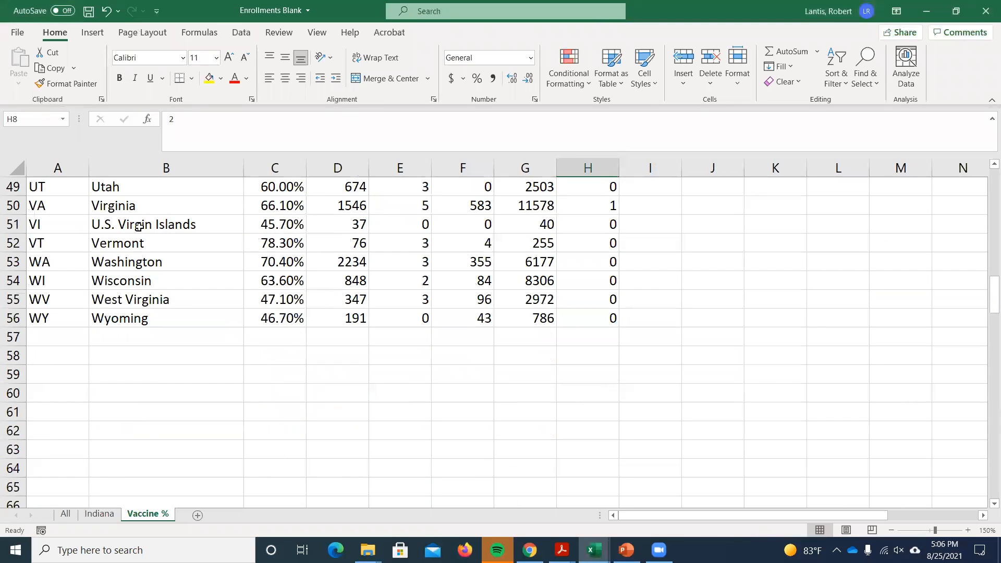
scroll(167, 250, "up", 13)
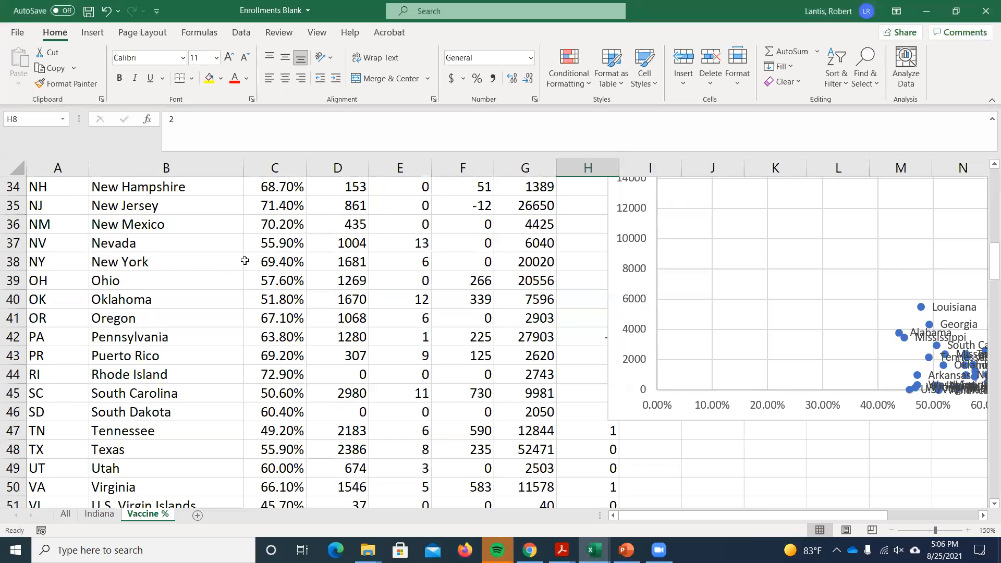
scroll(517, 267, "down", 3)
scroll(512, 295, "up", 6)
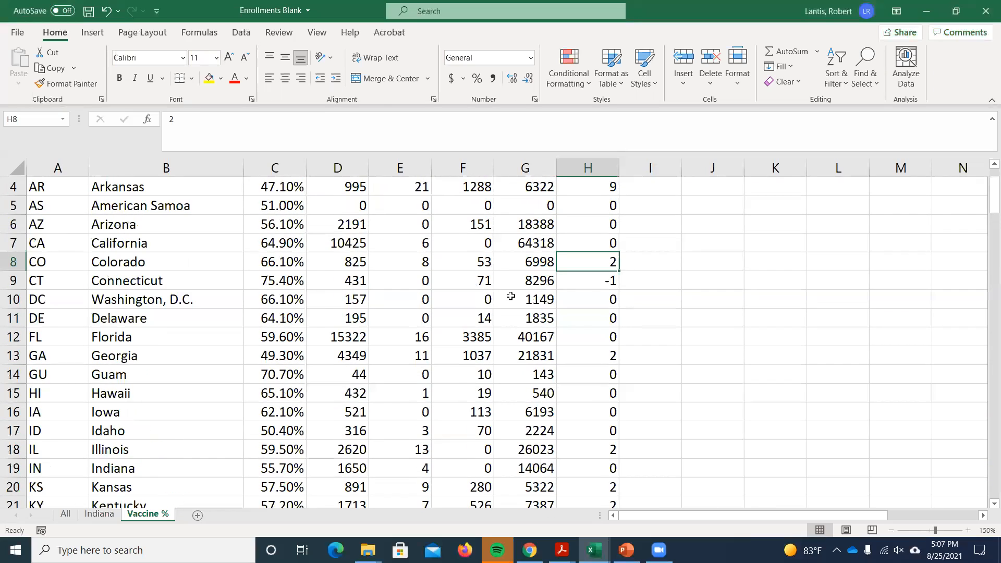
left_click(261, 187)
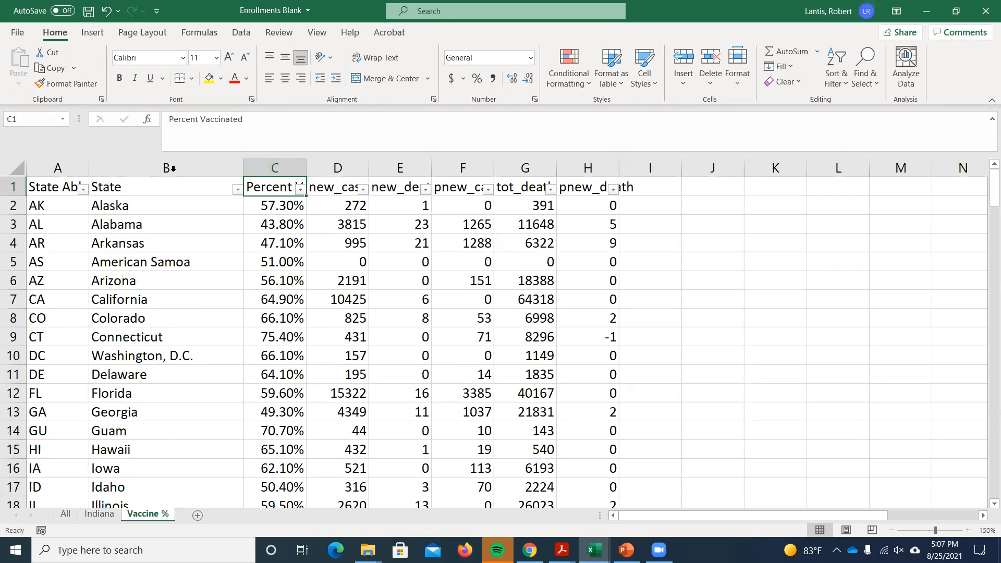
left_click(336, 187)
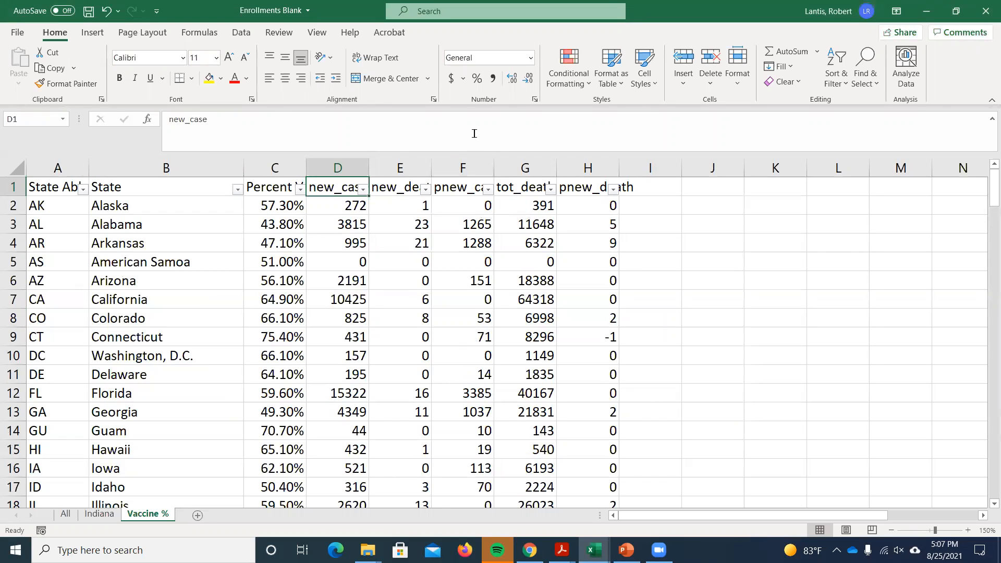
left_click(393, 184)
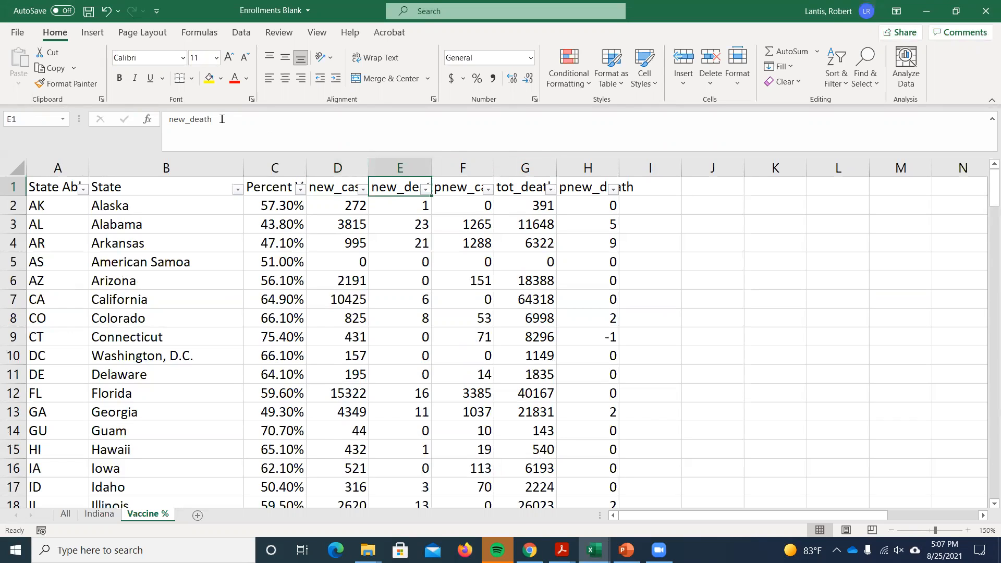
left_click(524, 190)
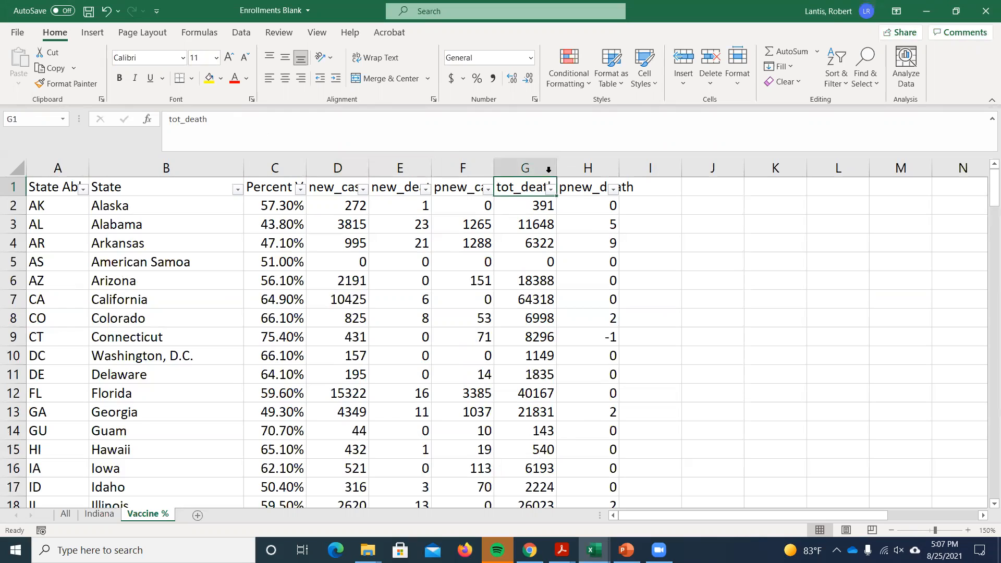
left_click(340, 188)
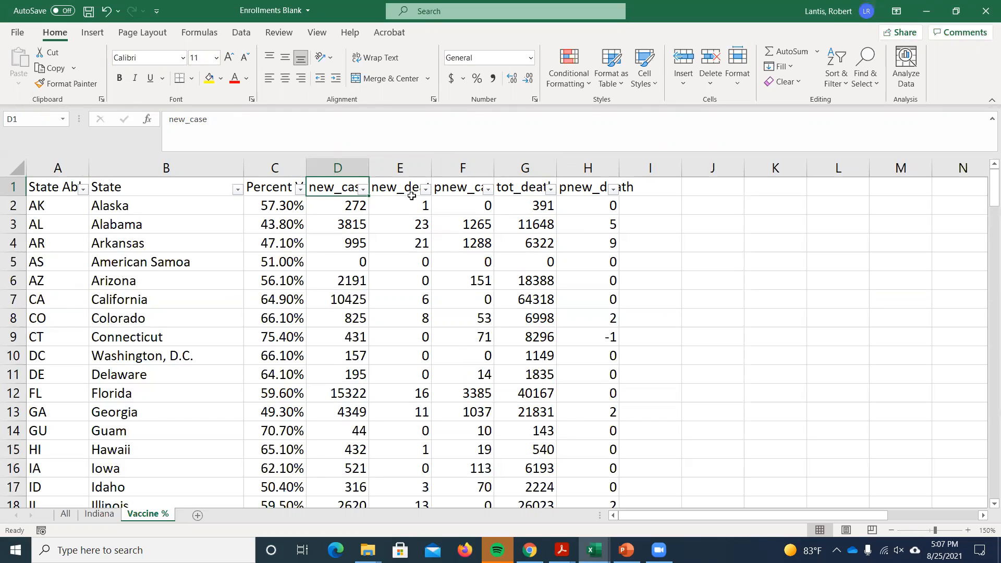
key("Left")
key("Down")
key("Up")
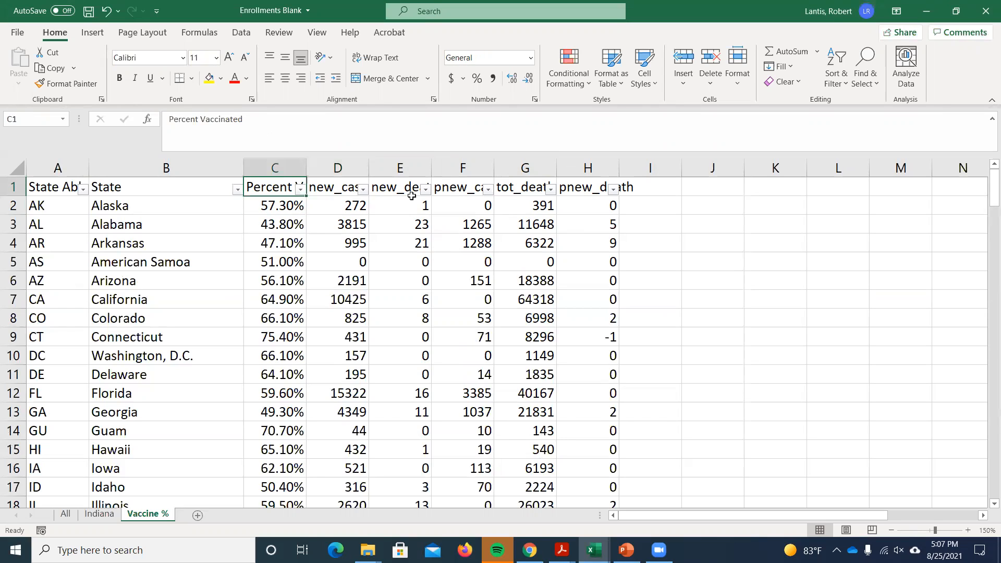
key("Right")
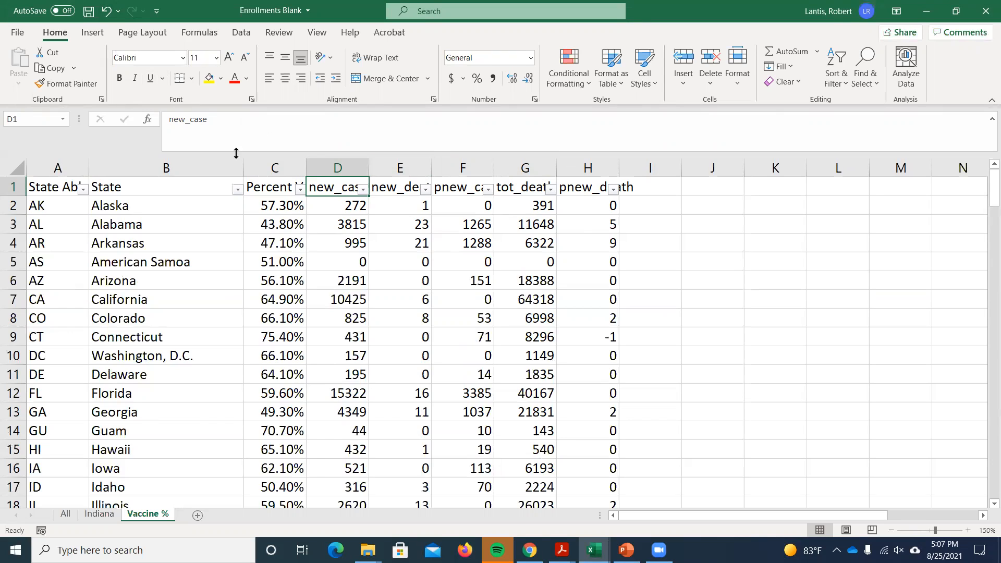
Insert a markers-only scatter chart from the Percent Vaccinated and new_case columns in C1:D56.
mouse_move(282, 183)
left_mouse_down()
mouse_move(320, 190)
mouse_move(331, 391)
mouse_move(324, 312)
mouse_move(279, 189)
left_mouse_up()
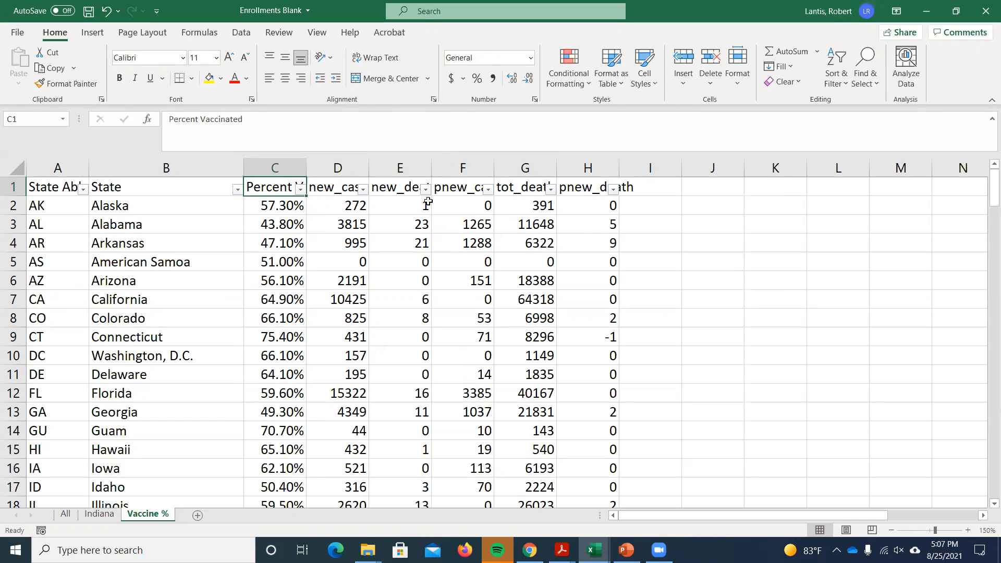
key("shift+Right")
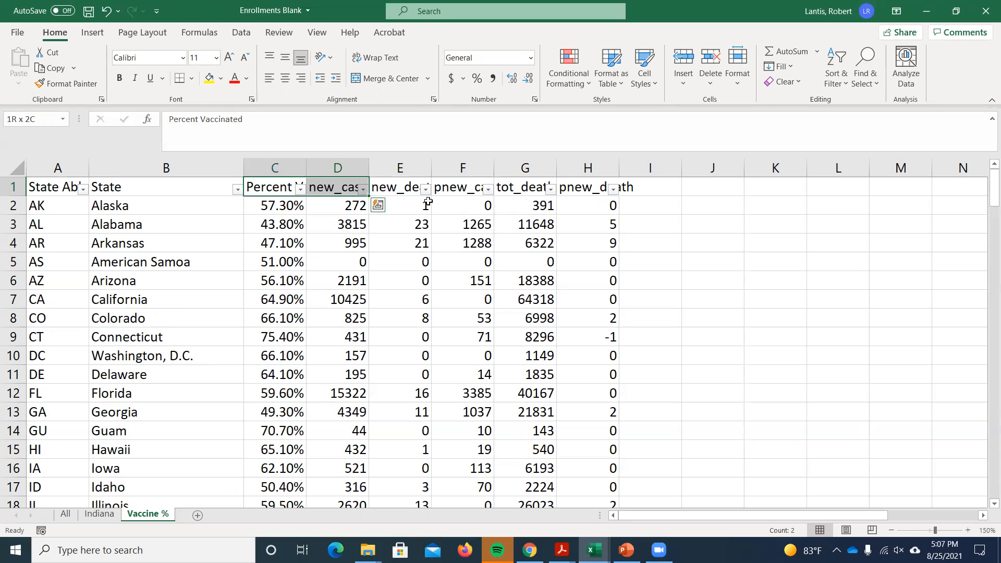
key("shift+Down")
key("shift+Down")
key("shift+Down")
key("shift+Down")
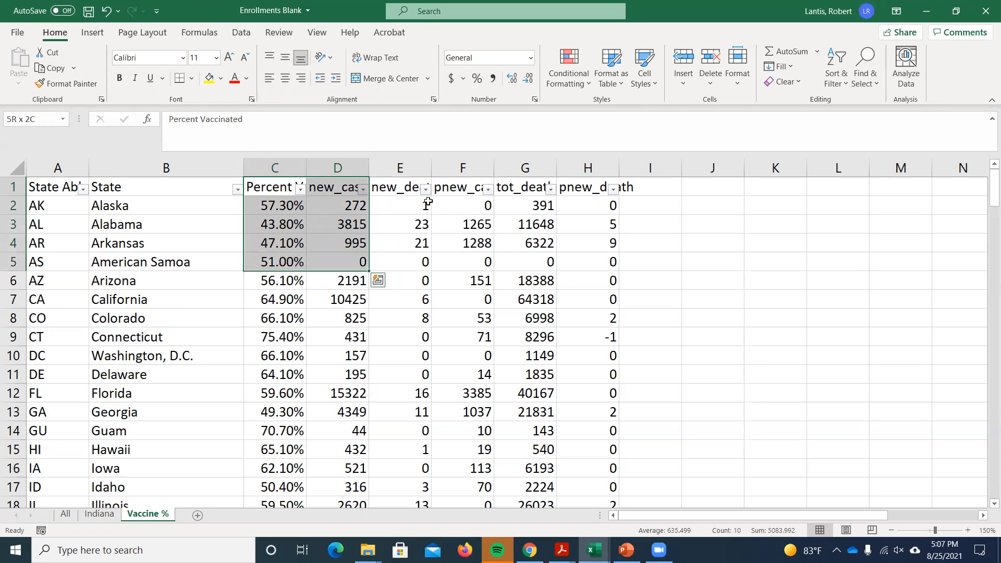
key("ctrl+shift+Down")
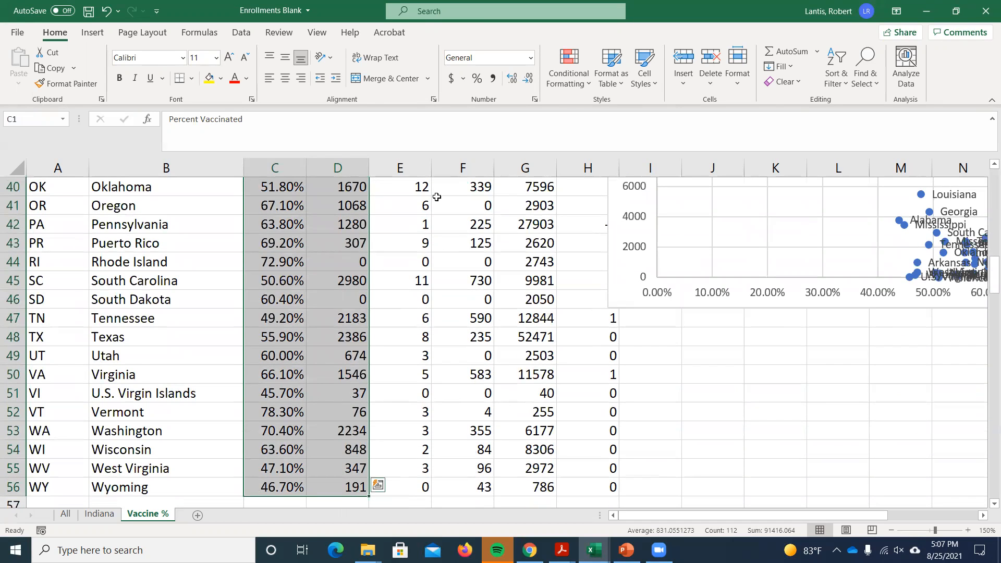
scroll(388, 223, "up", 13)
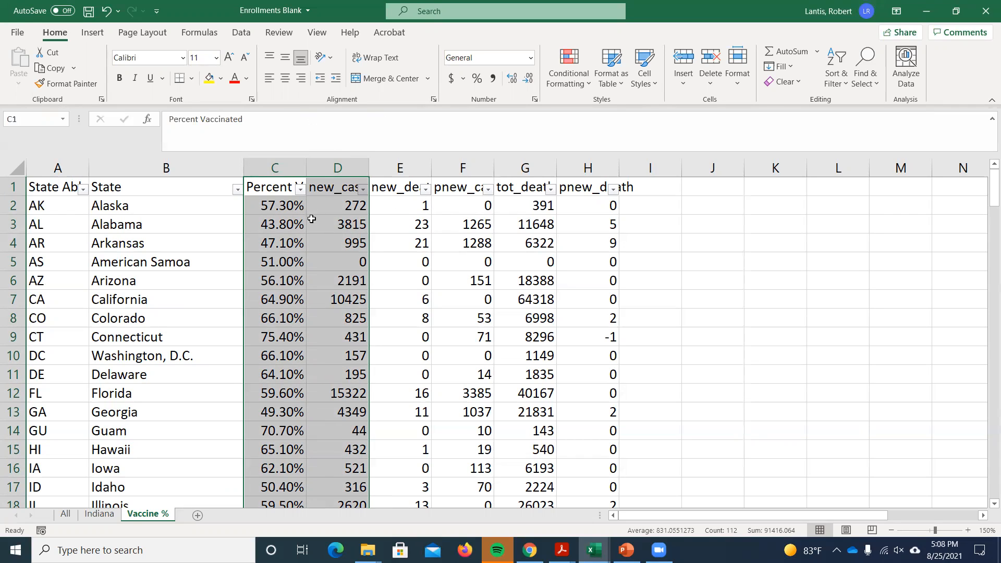
left_click(88, 37)
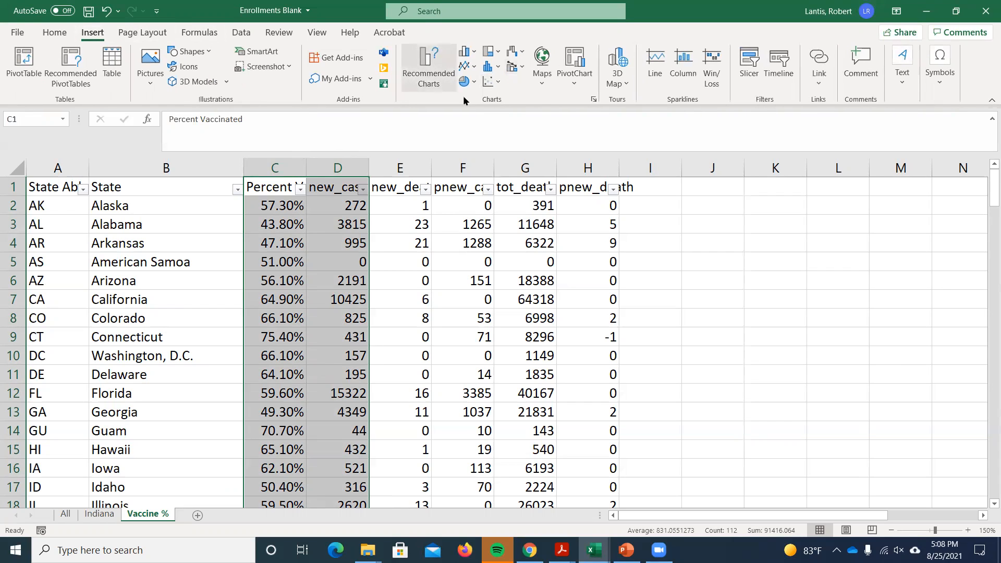
left_click(494, 84)
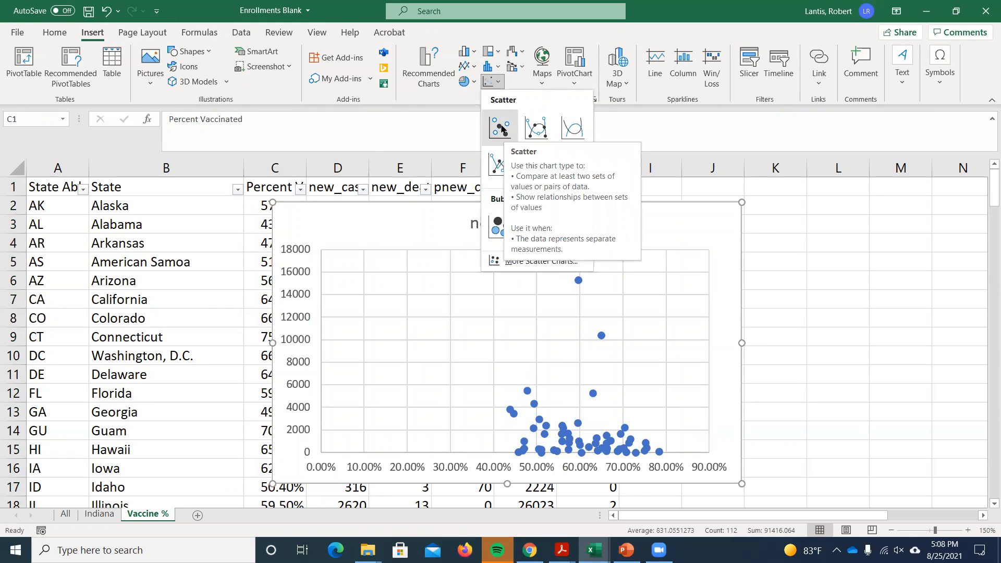
left_click(502, 128)
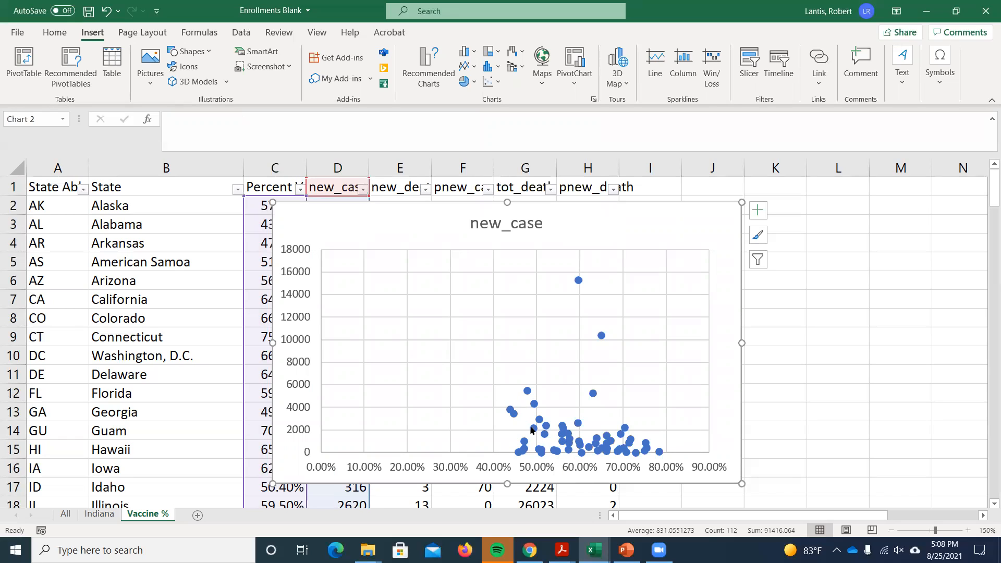
mouse_move(565, 426)
mouse_move(597, 451)
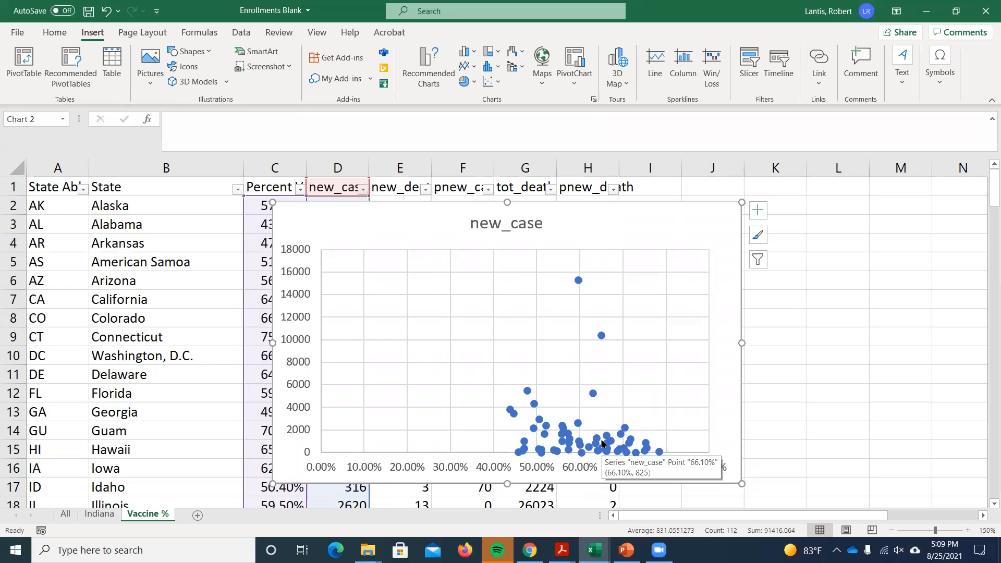
left_click(656, 228)
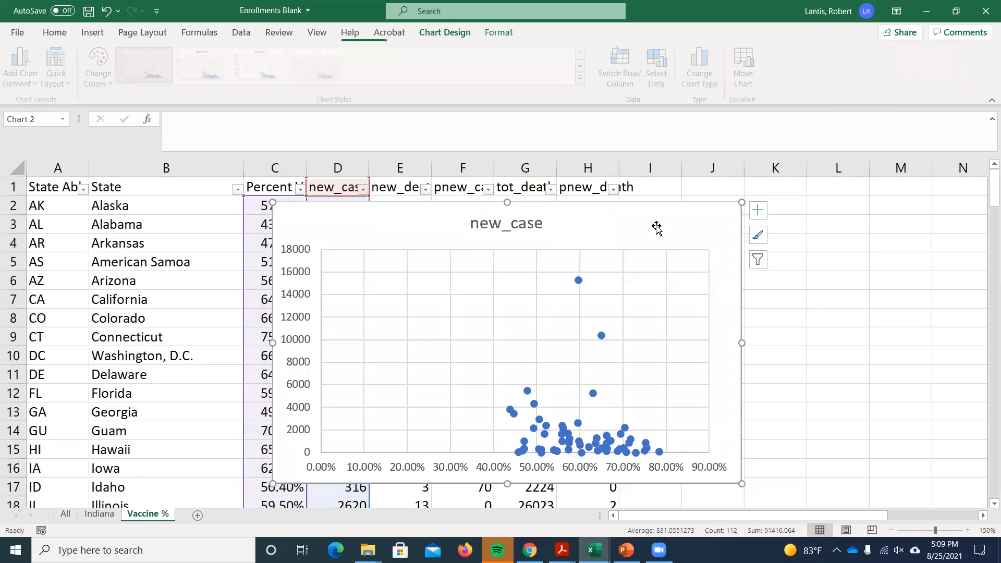
left_click(565, 431)
mouse_move(577, 282)
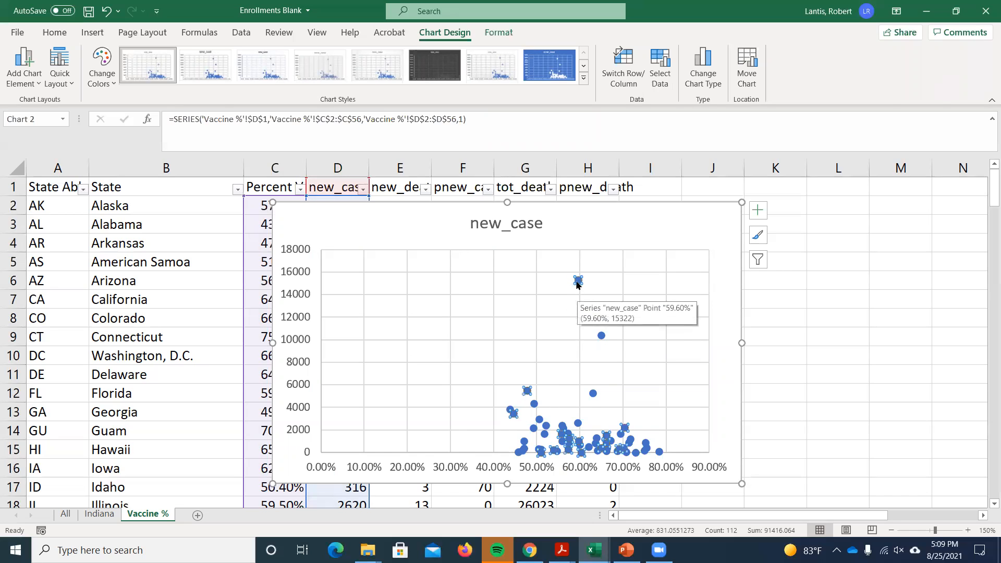
right_click(577, 281)
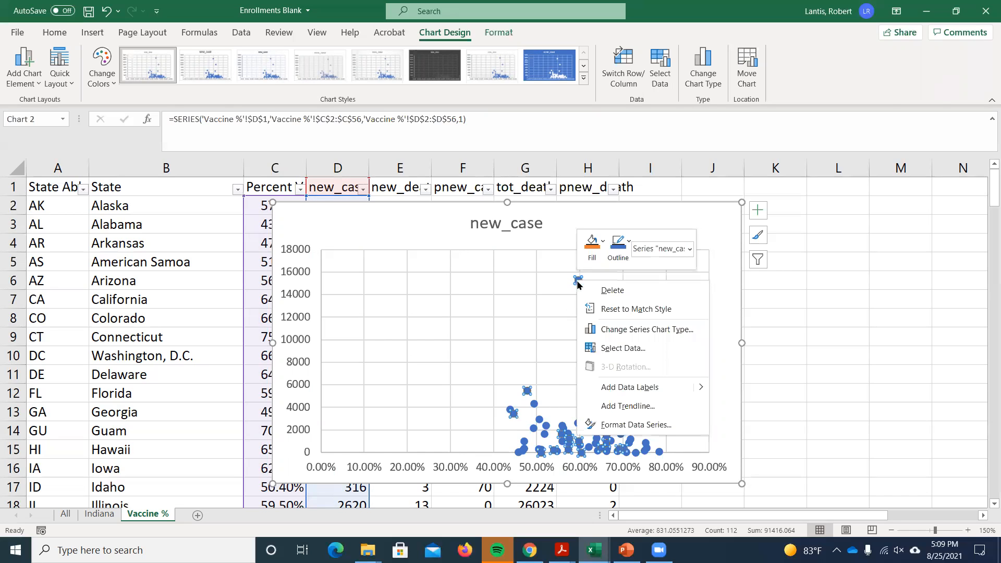
left_click(635, 354)
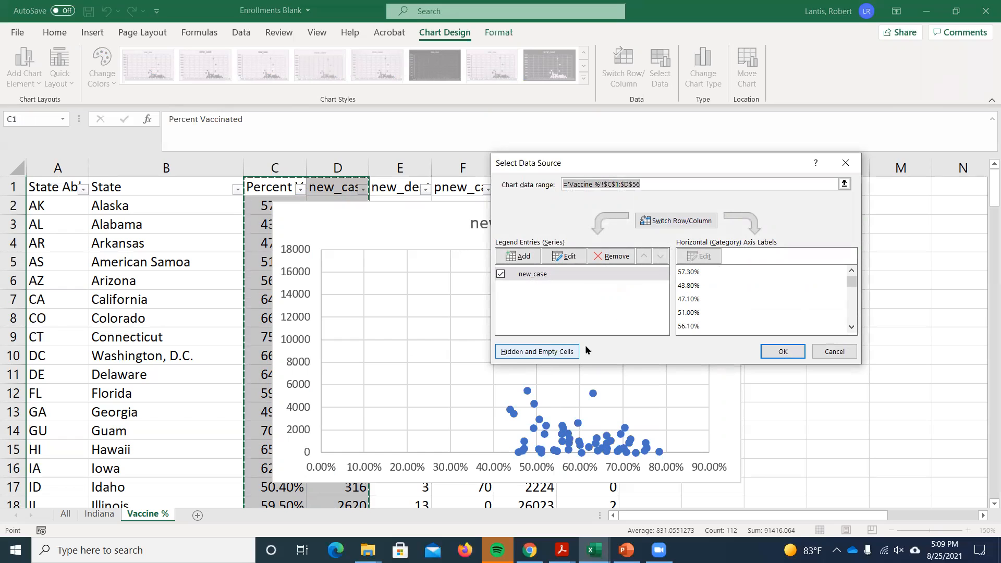
left_click(832, 351)
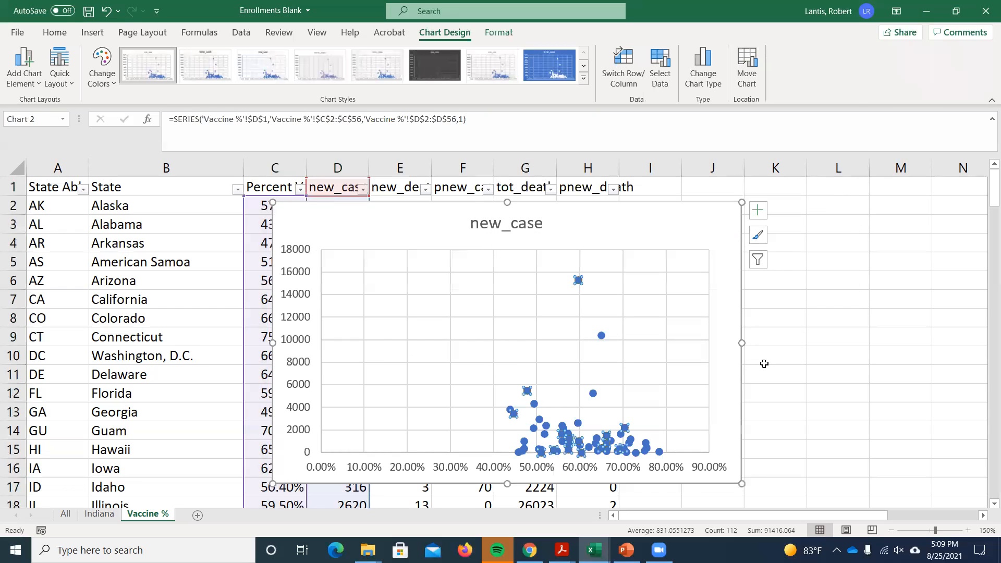
Inspect individual points on the new_case scatter chart, including the one near 5,000 cases.
scroll(678, 368, "down", 1)
left_click(646, 388)
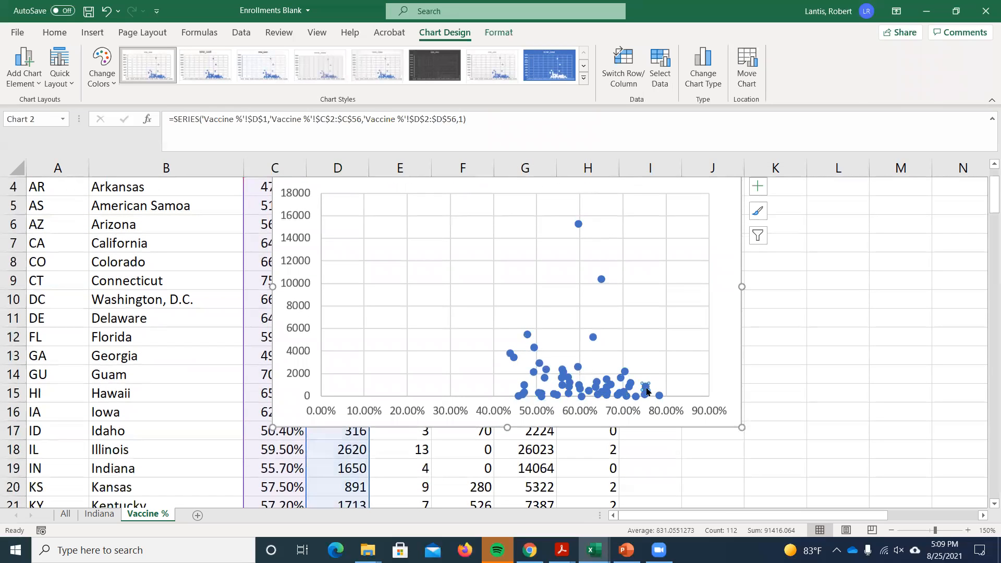
double_click(593, 338)
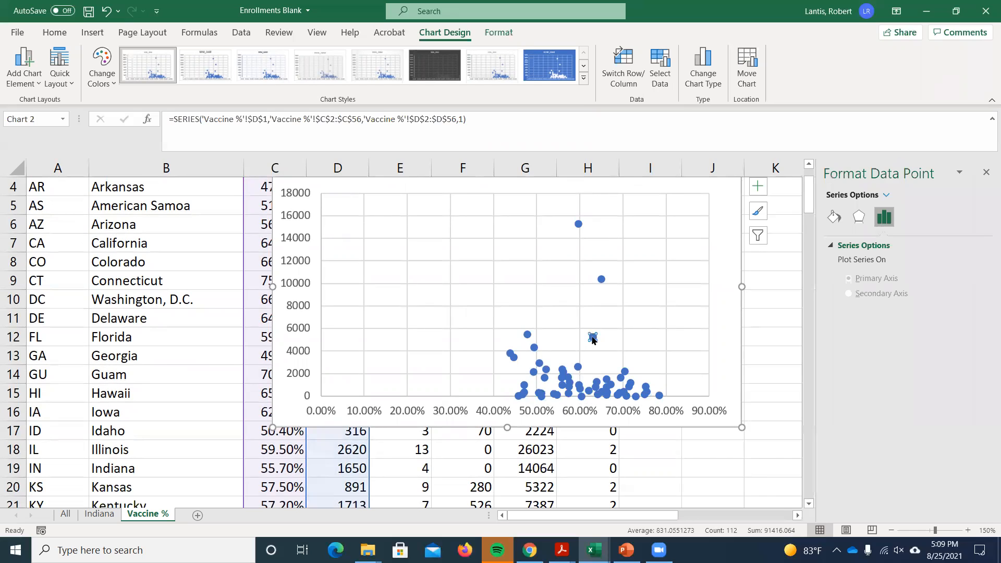
left_click(986, 172)
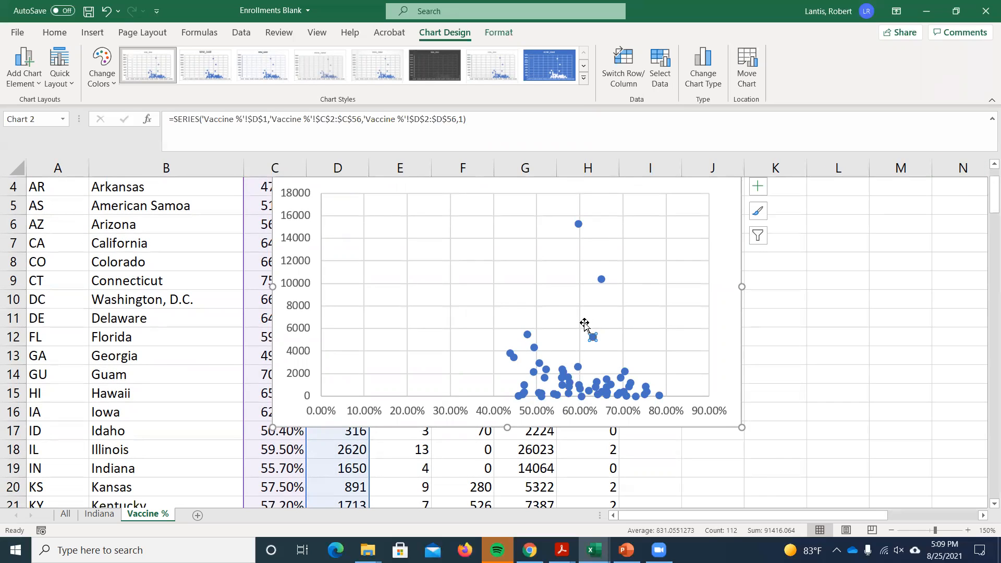
left_click(812, 315)
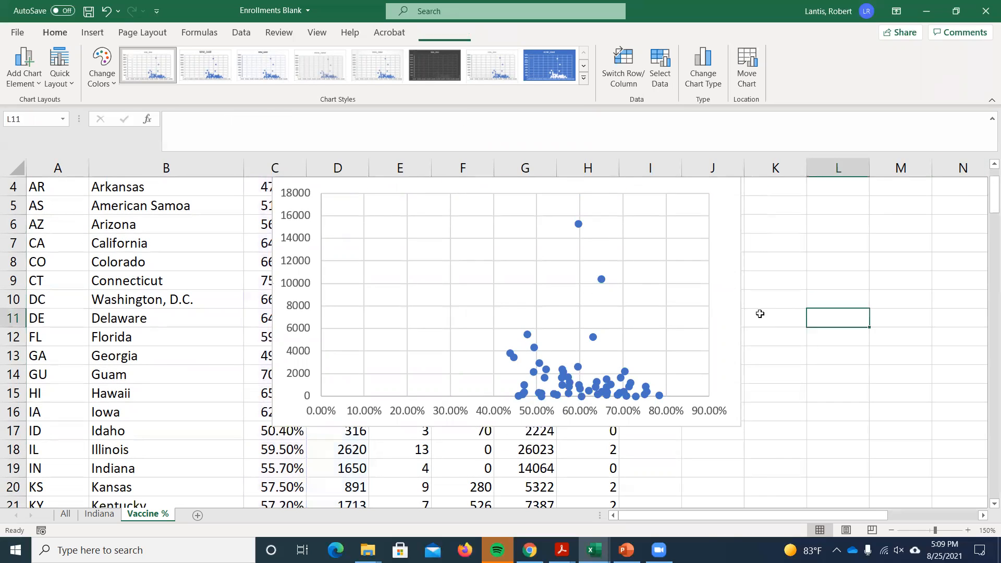
Try swapping rows and columns in the scatter chart's data source.
right_click(577, 222)
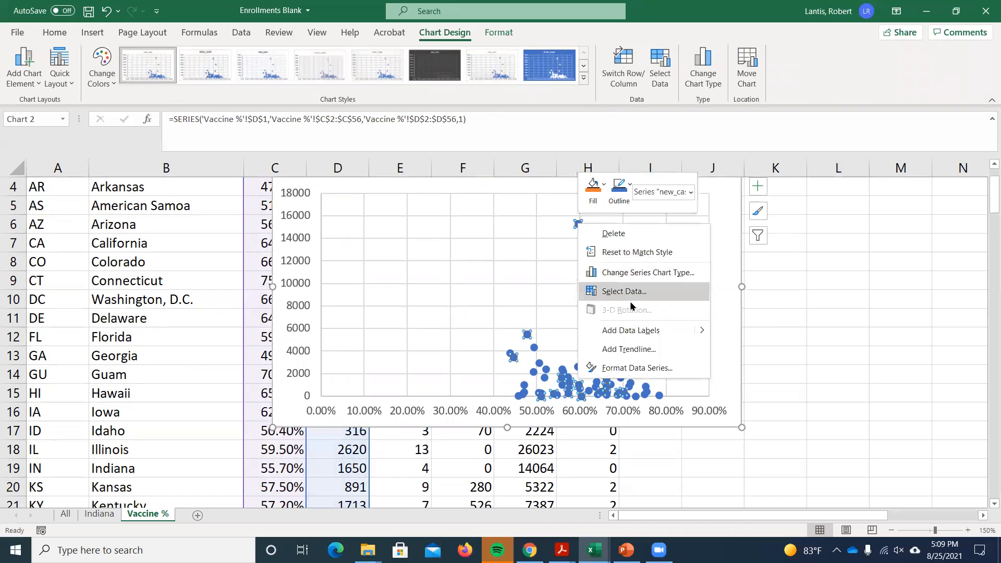
left_click(629, 296)
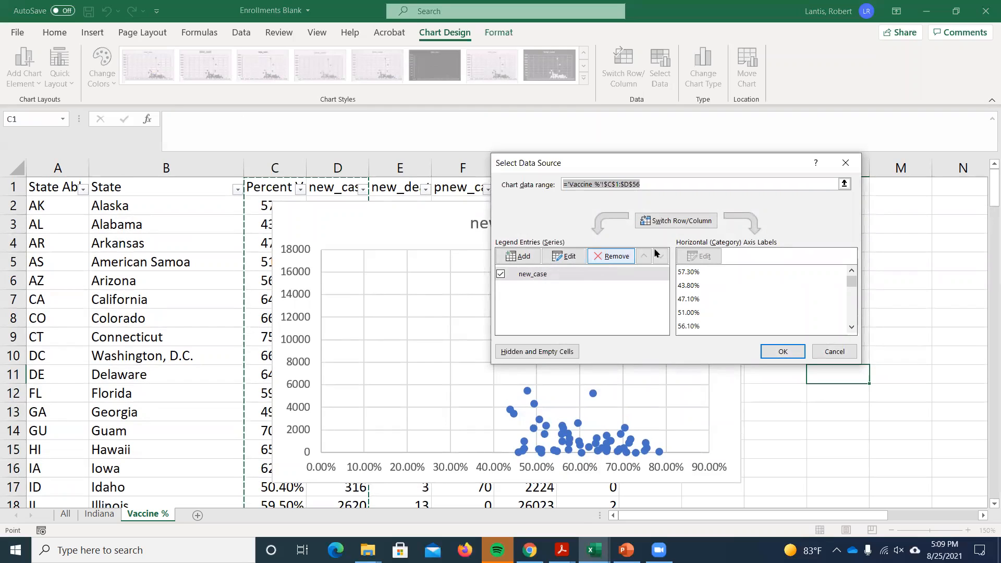
left_click(675, 222)
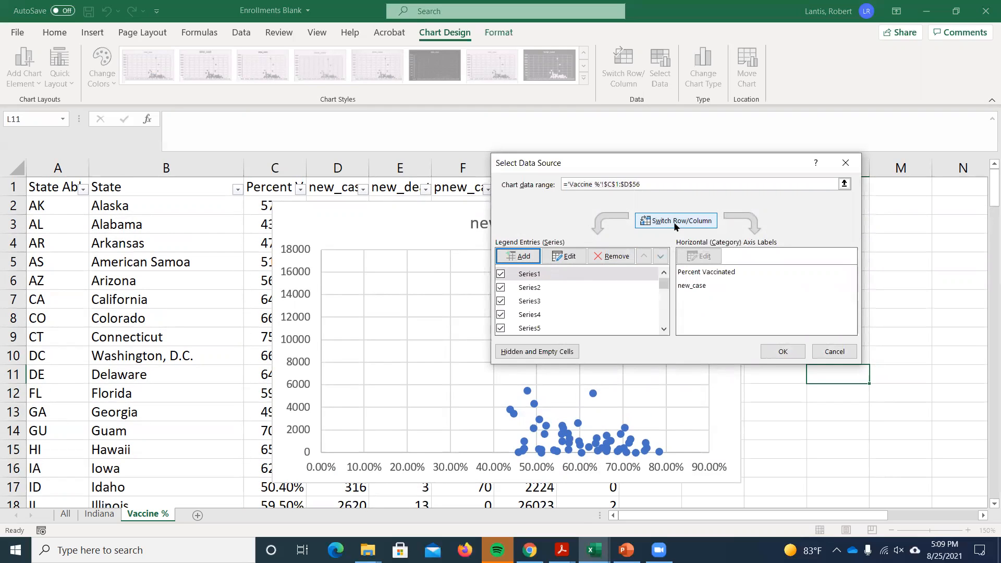
left_click(683, 223)
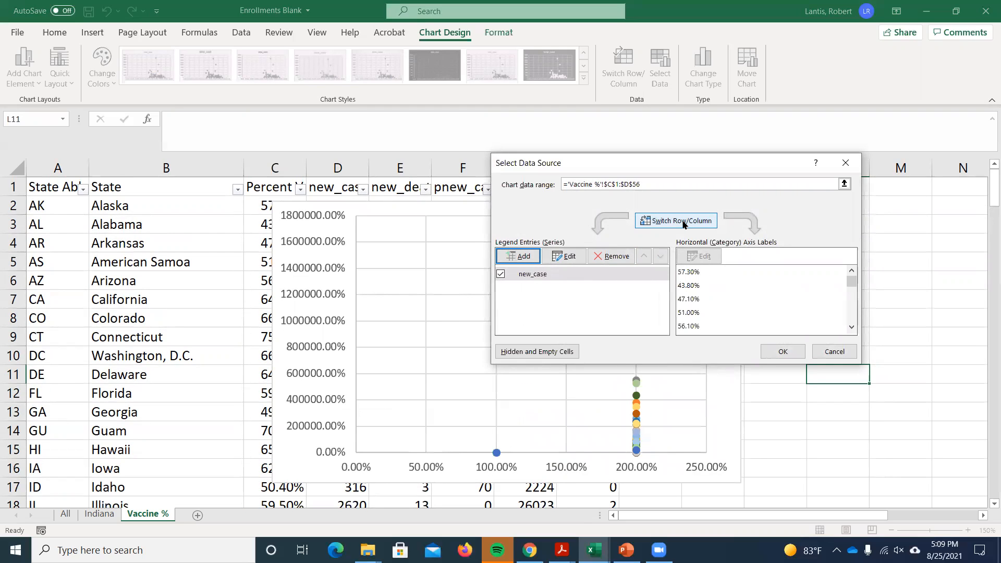
left_click(831, 351)
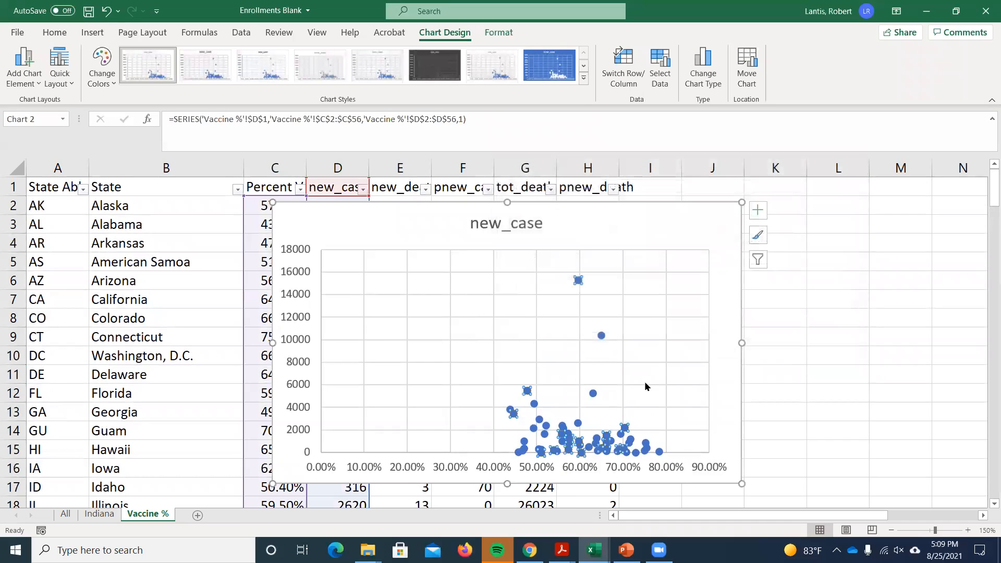
Add data labels to the scatter points and check the label position options and data source.
scroll(643, 382, "down", 1)
left_click(763, 192)
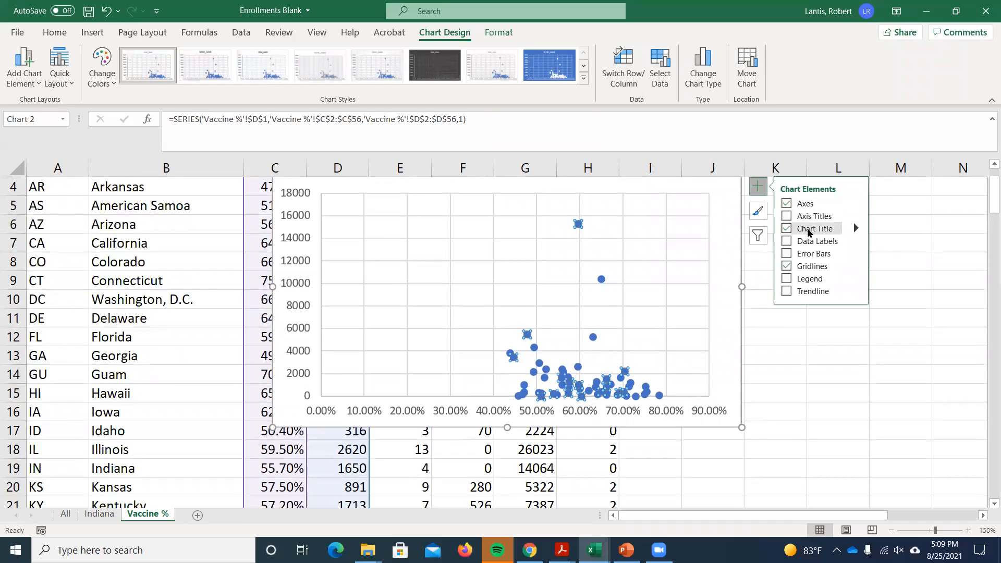
left_click(805, 241)
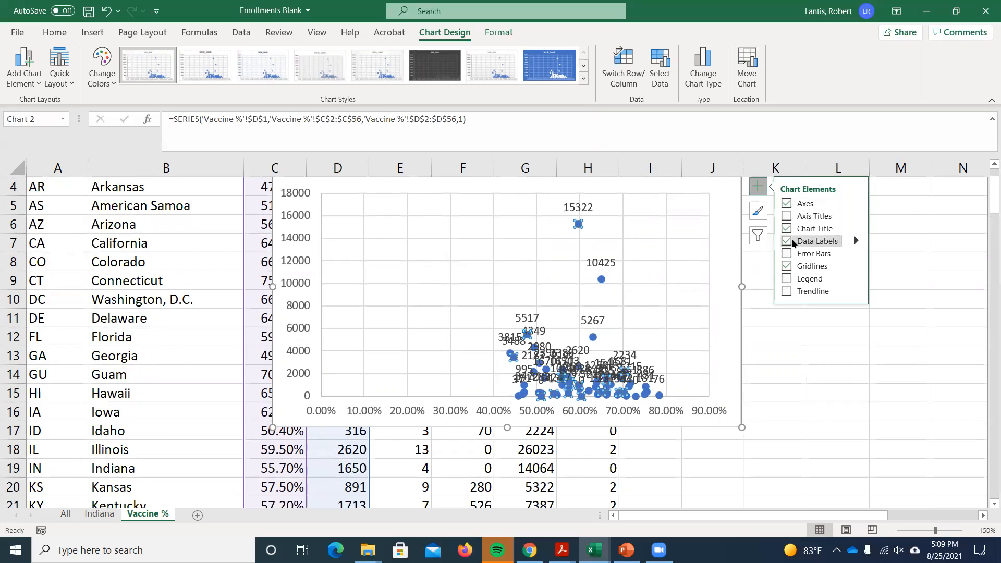
left_click(855, 241)
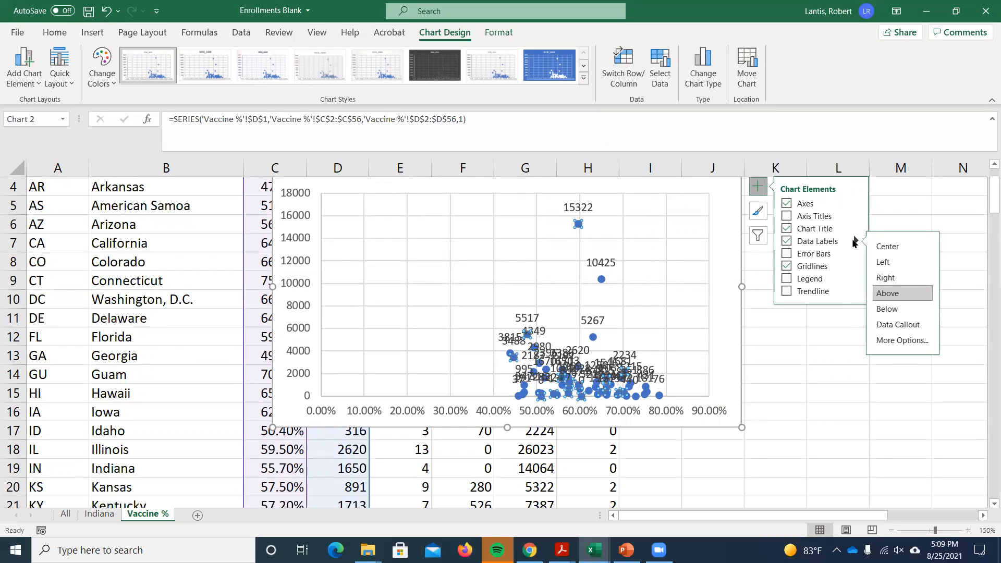
right_click(601, 278)
left_click(599, 266)
right_click(532, 318)
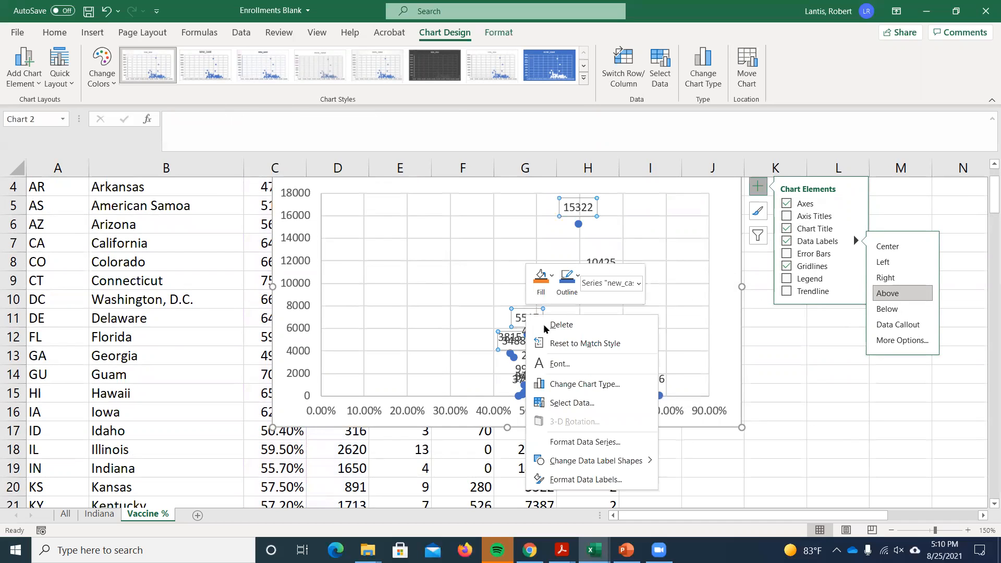
left_click(573, 403)
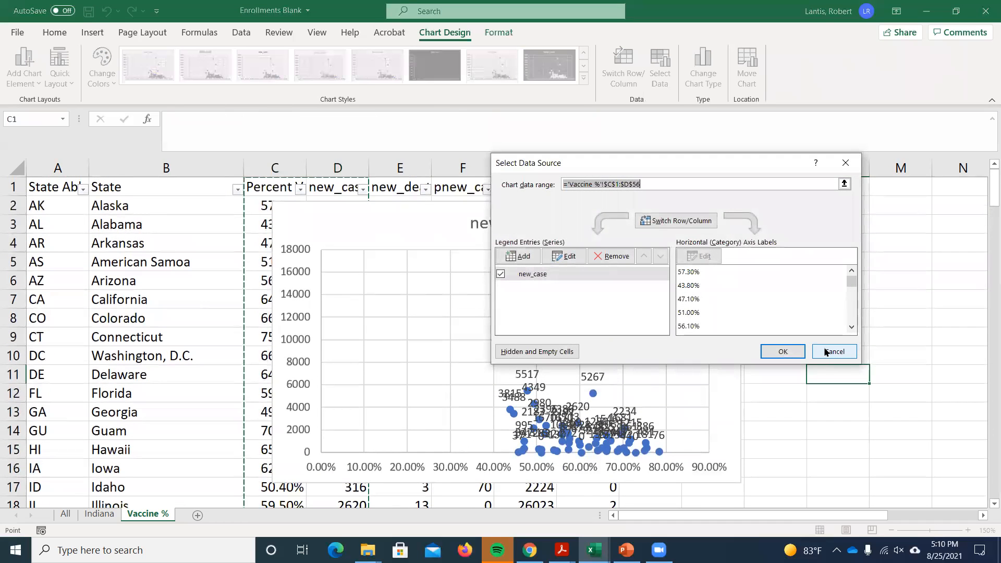
left_click(833, 352)
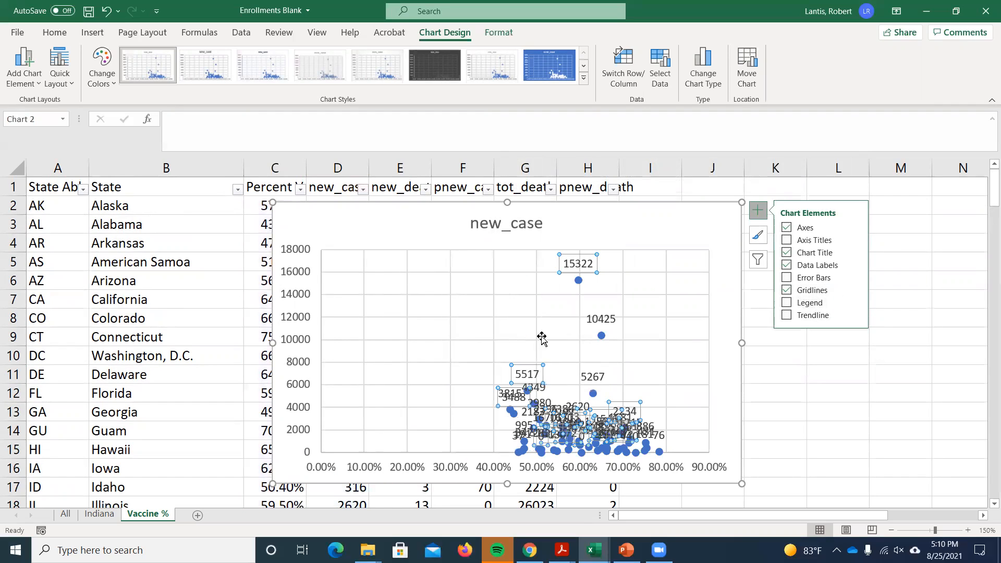
Delete the new_case scatter chart that covers the upper rows of the Vaccine % sheet.
left_click(725, 233)
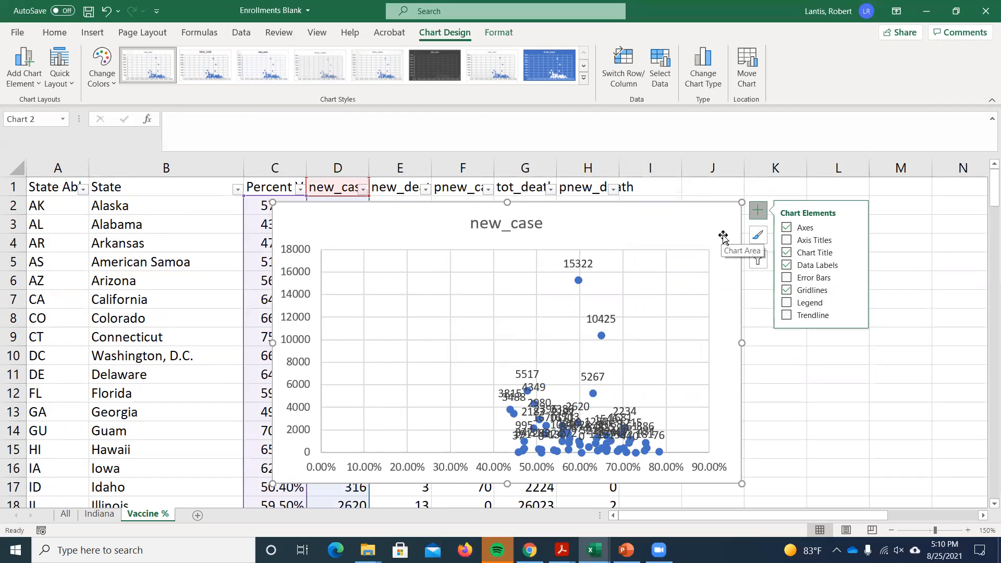
key("Delete")
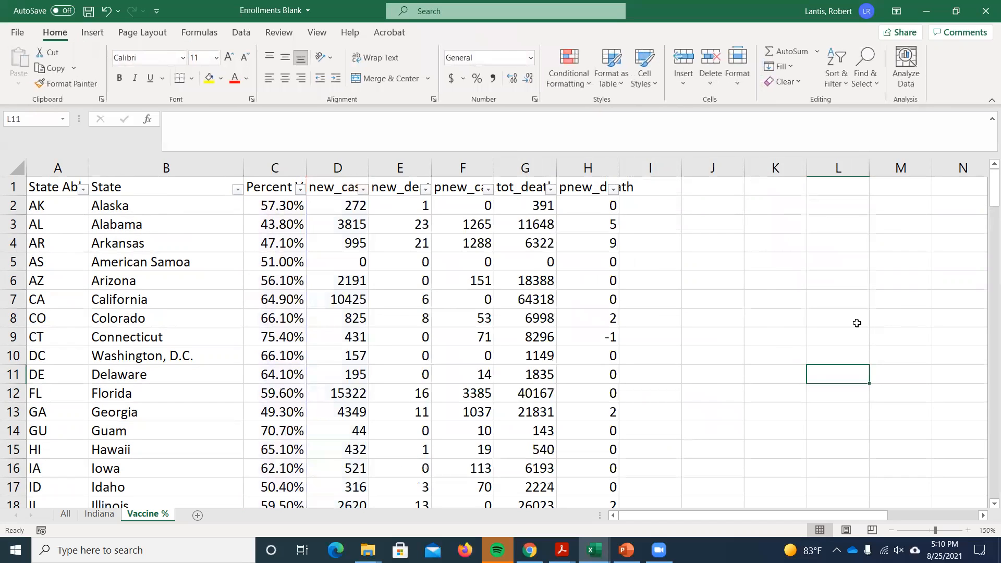
Examine the existing new_case scatter chart with state name labels beside the lower rows, and return to the table's header row.
scroll(764, 331, "down", 3)
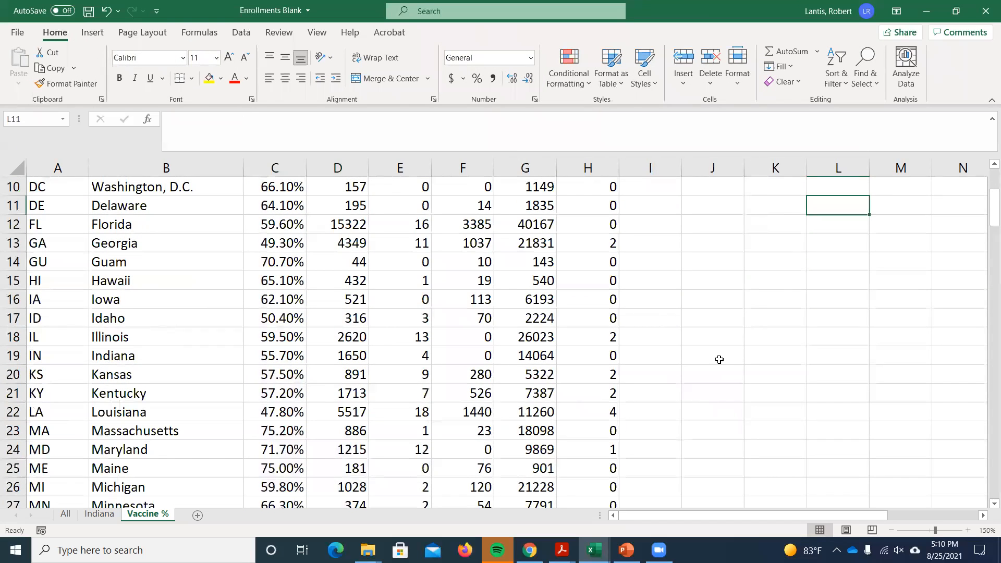
scroll(778, 348, "down", 9)
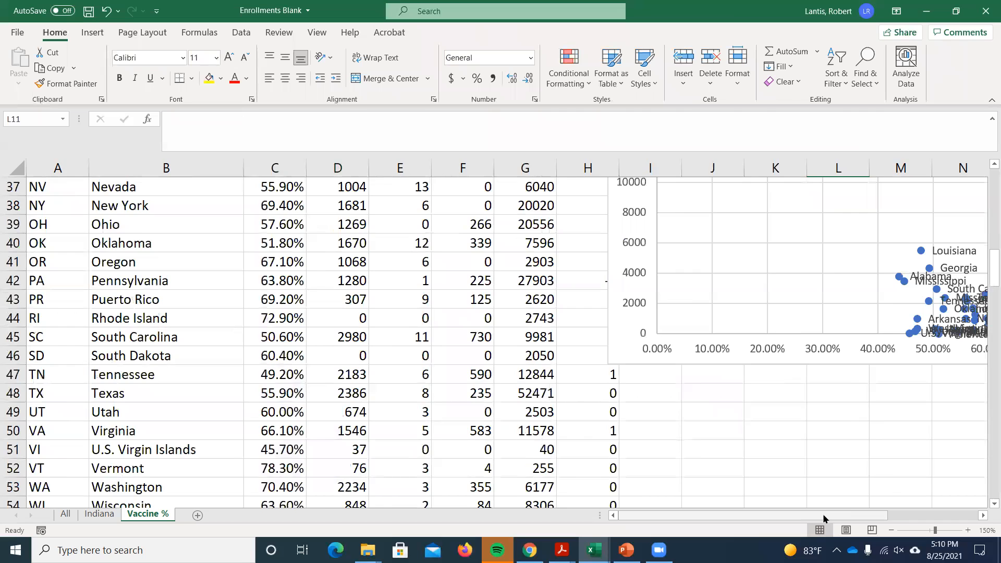
scroll(826, 514, "right", 2)
scroll(835, 514, "right", 1)
scroll(721, 374, "up", 2)
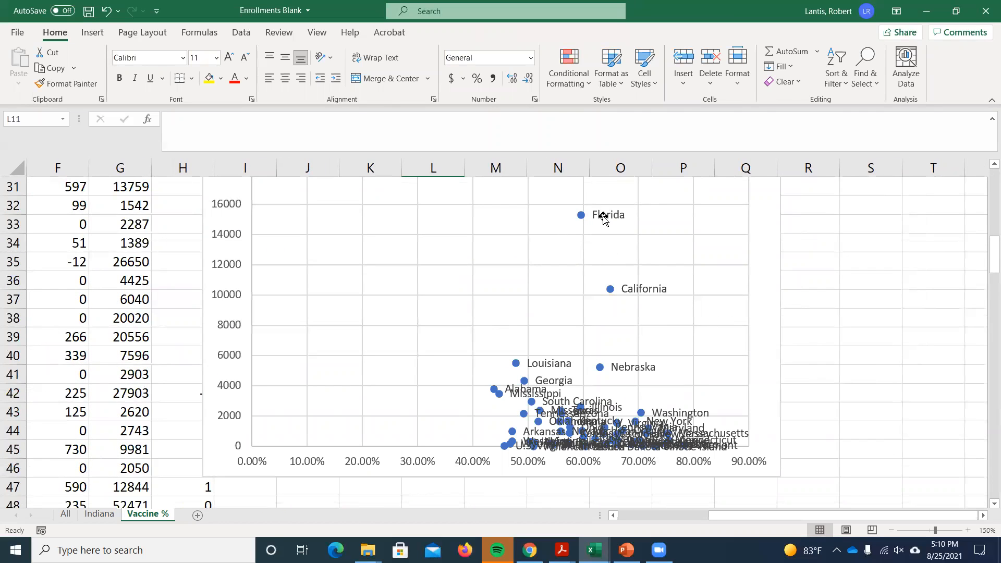
scroll(651, 276, "up", 9)
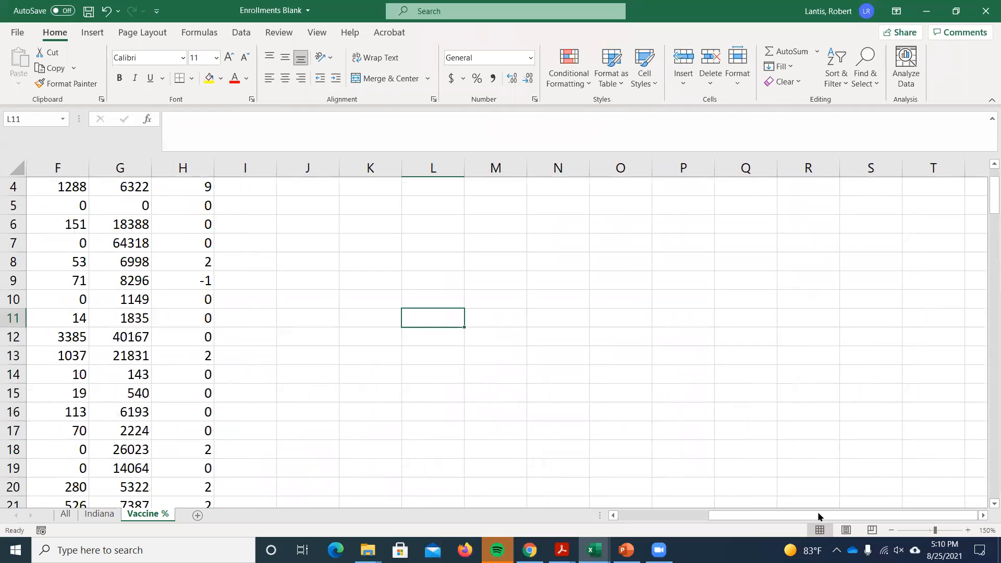
scroll(818, 516, "left", 5)
scroll(369, 284, "up", 1)
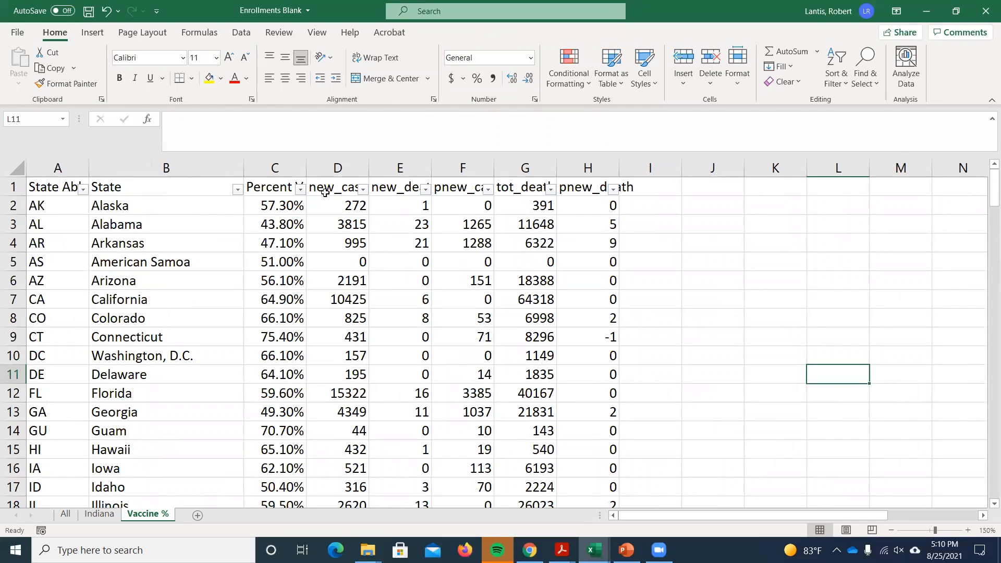
left_click(277, 186)
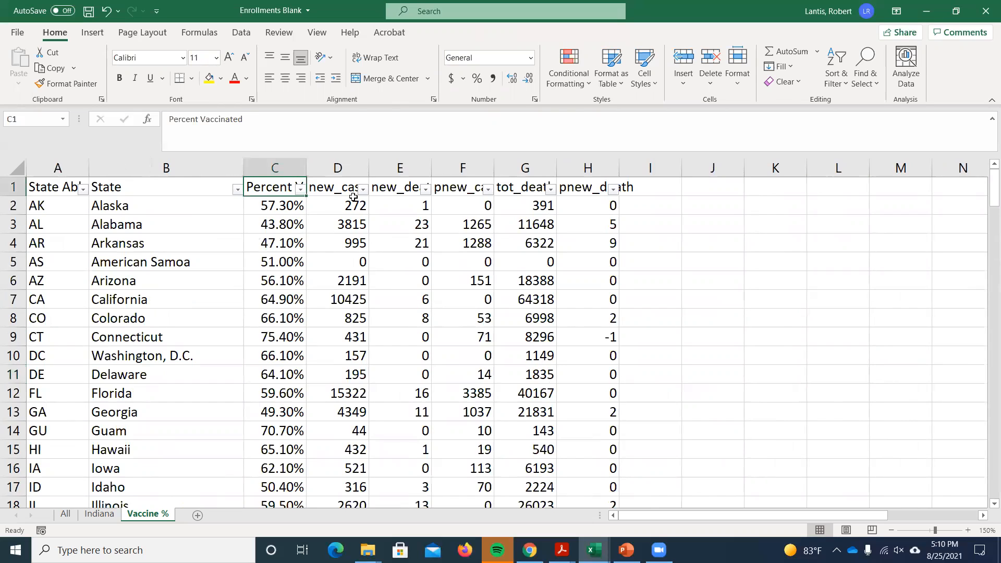
left_click(396, 186)
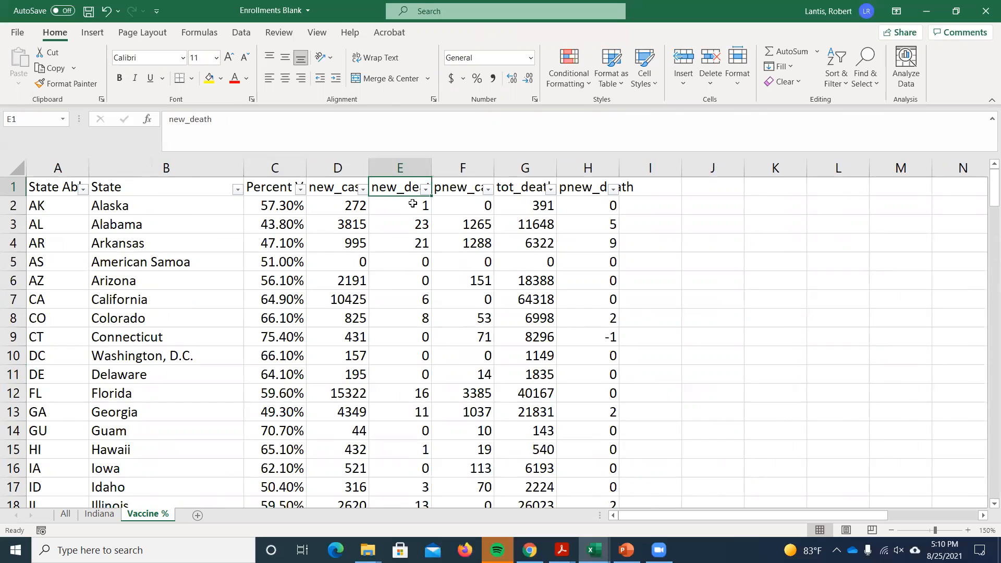
left_click(286, 189)
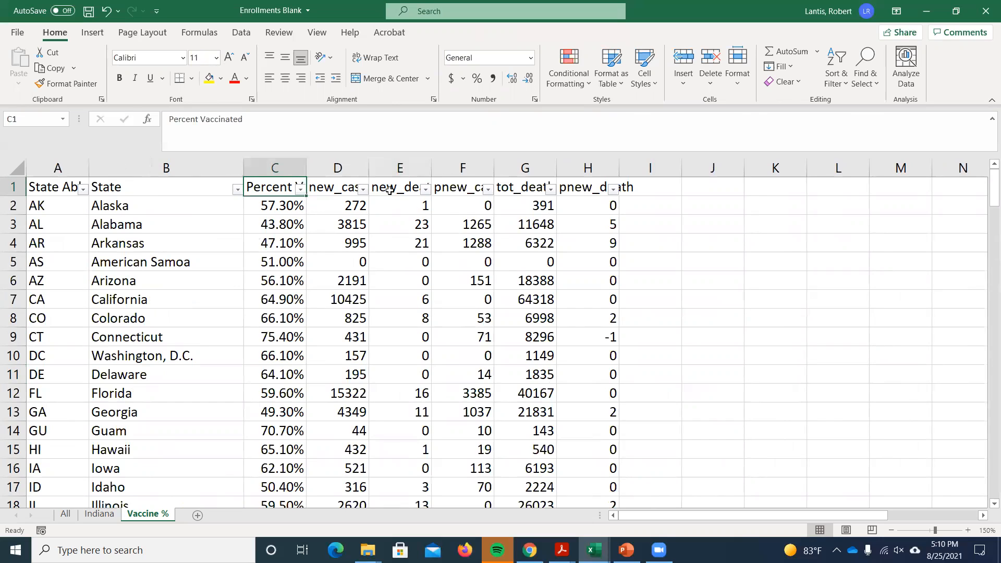
left_click(412, 189, "ctrl")
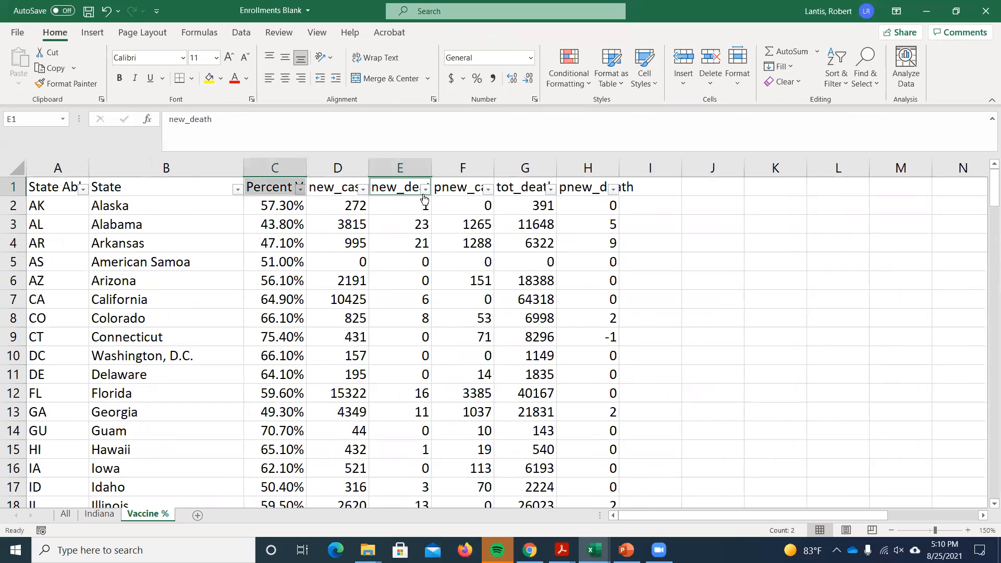
Insert a markers-only scatter chart from the Percent Vaccinated and new_death columns, C1:C56 and E1:E56.
left_click(277, 187)
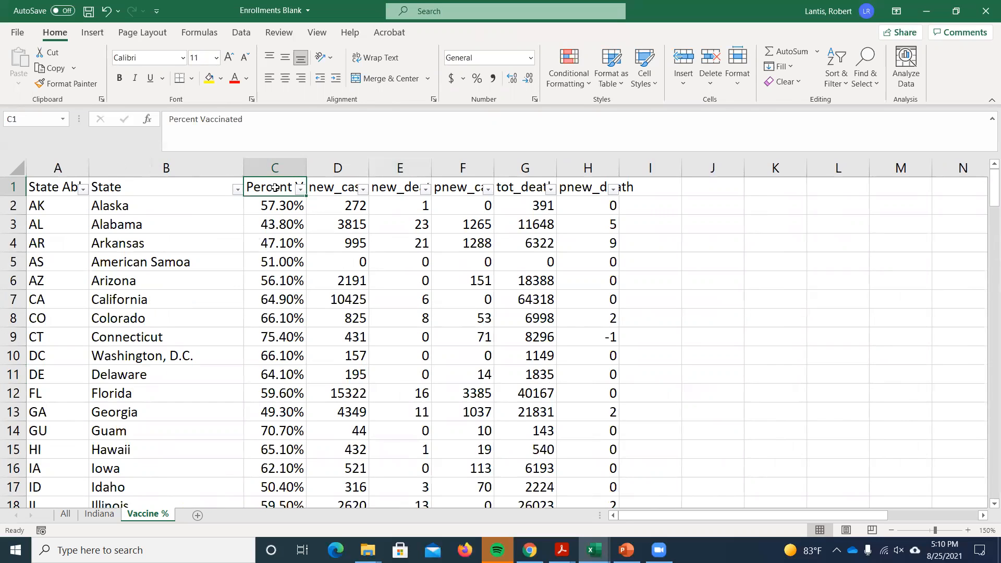
key("ctrl+shift+Down")
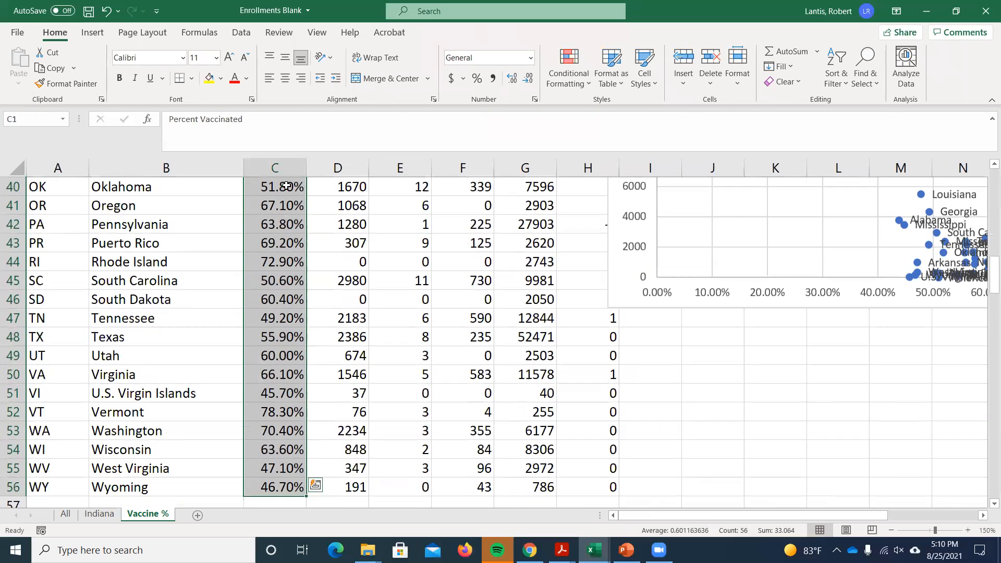
scroll(317, 228, "up", 12)
scroll(316, 228, "up", 1)
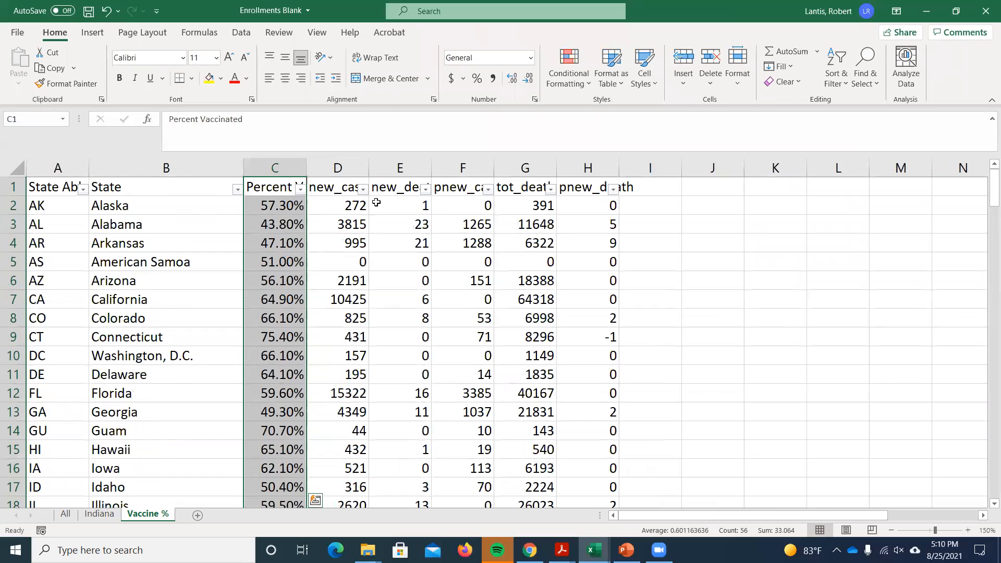
left_click(400, 188, "ctrl")
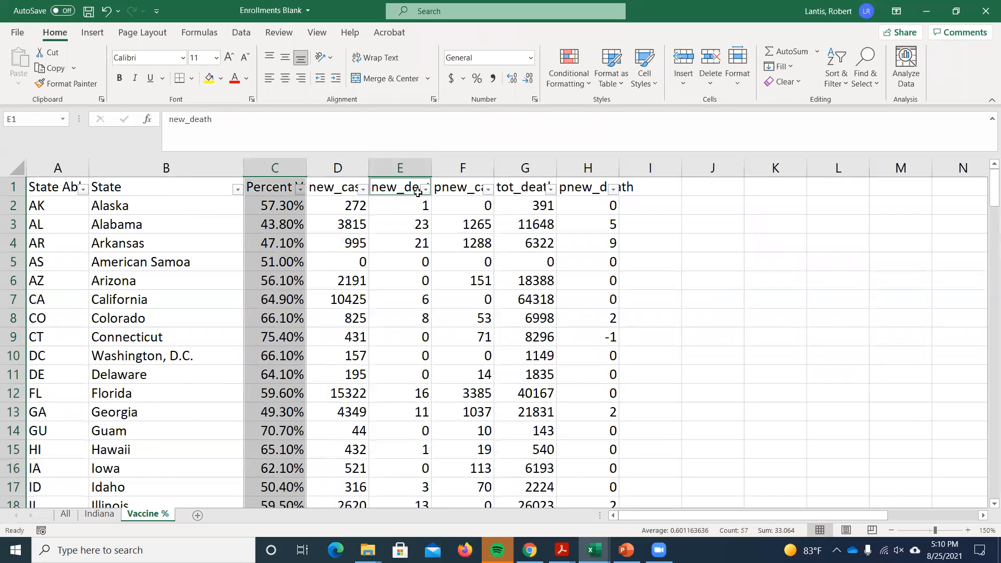
key("ctrl+shift+Down")
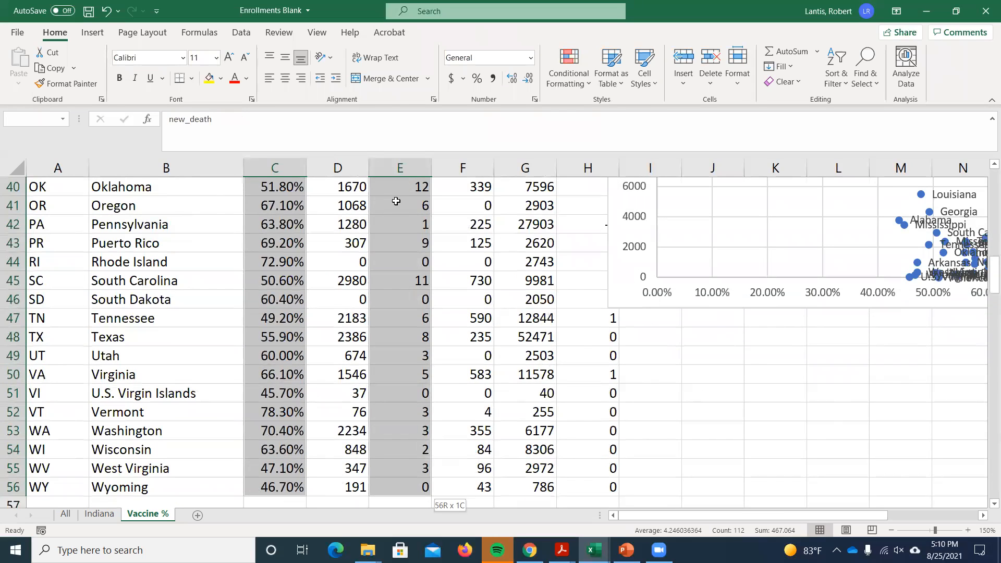
scroll(403, 239, "up", 13)
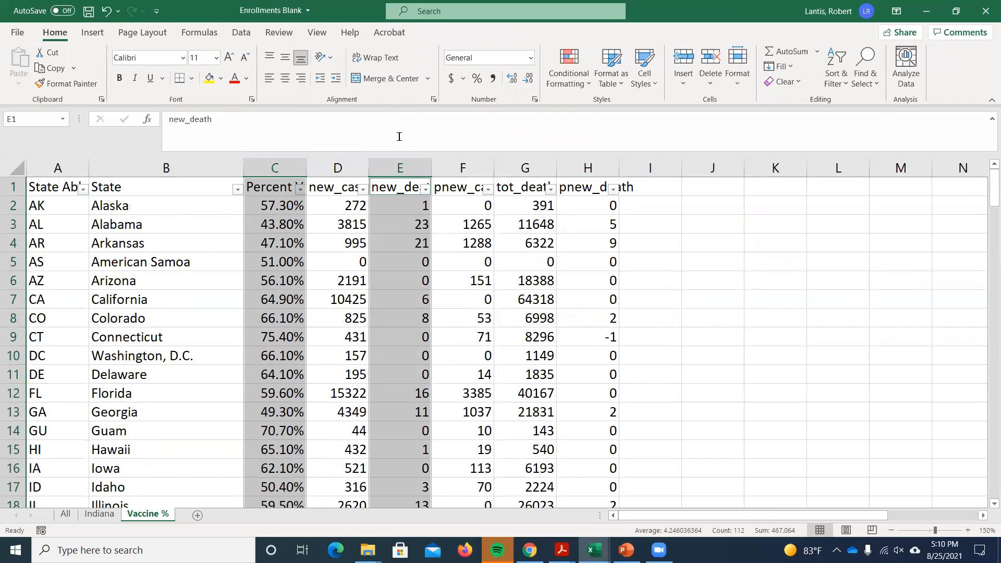
left_click(91, 32)
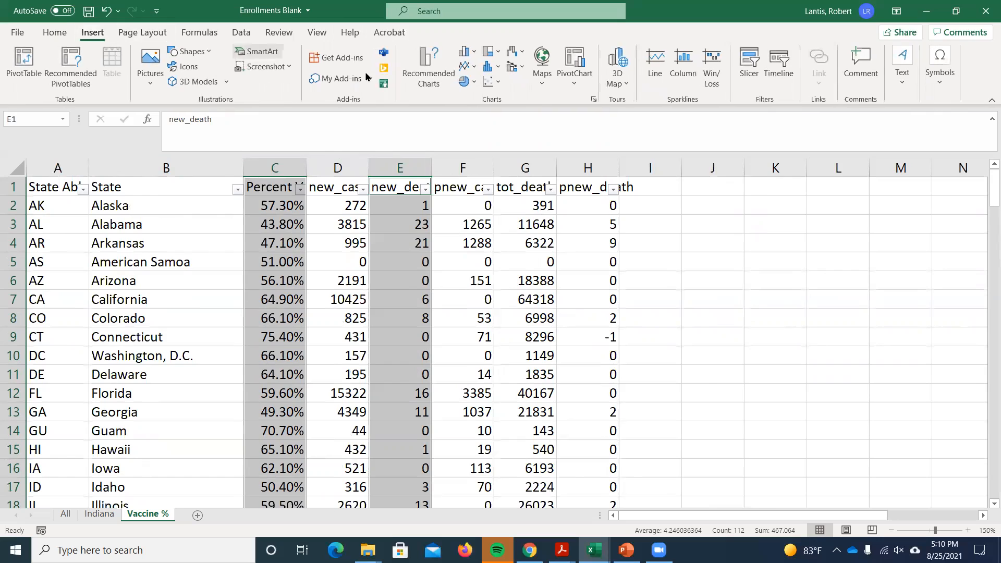
left_click(486, 83)
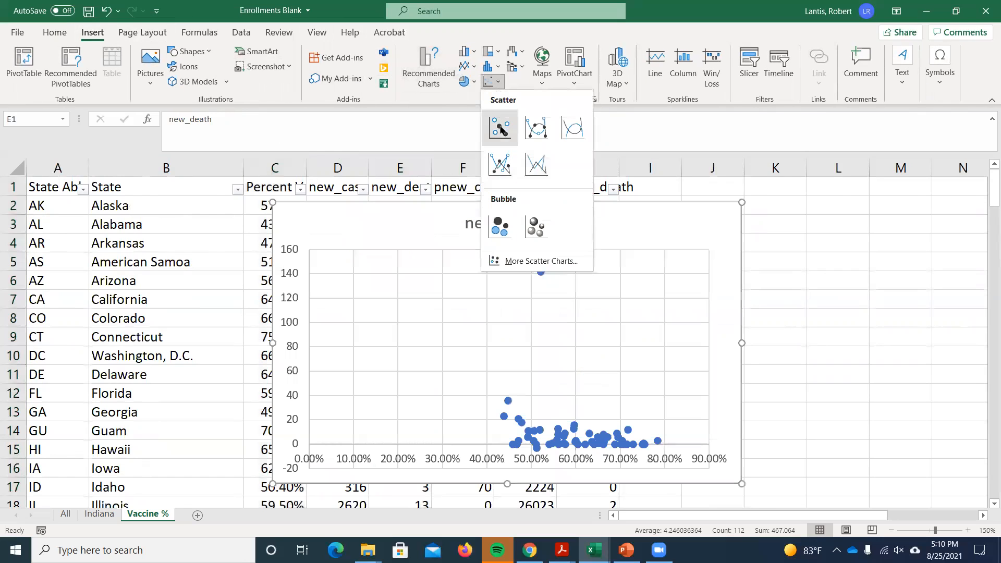
left_click(500, 129)
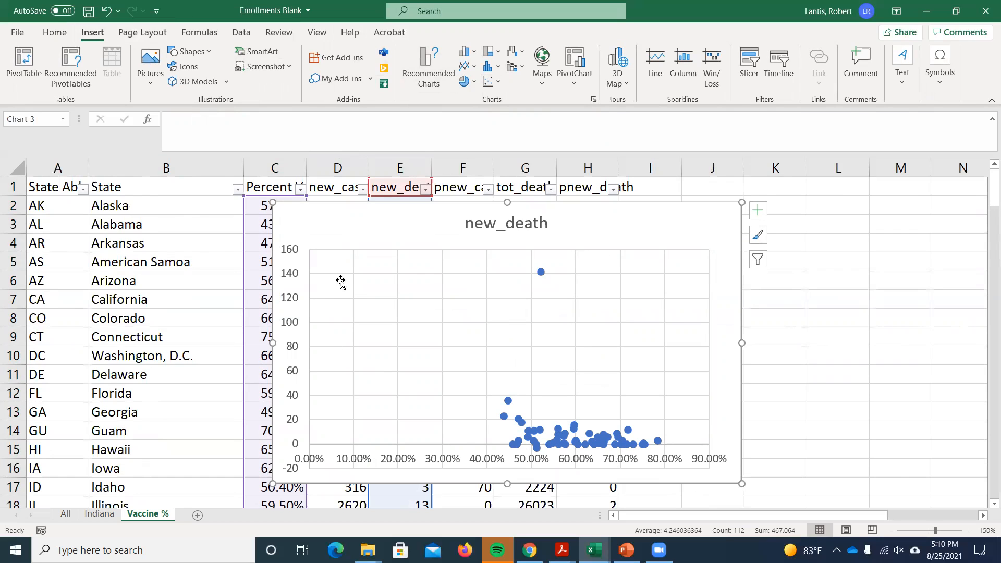
Look over the state rows and both scatter charts, and switch to the PowerPoint lecture at the Scatterplot of Data slide, number 55.
scroll(840, 449, "down", 11)
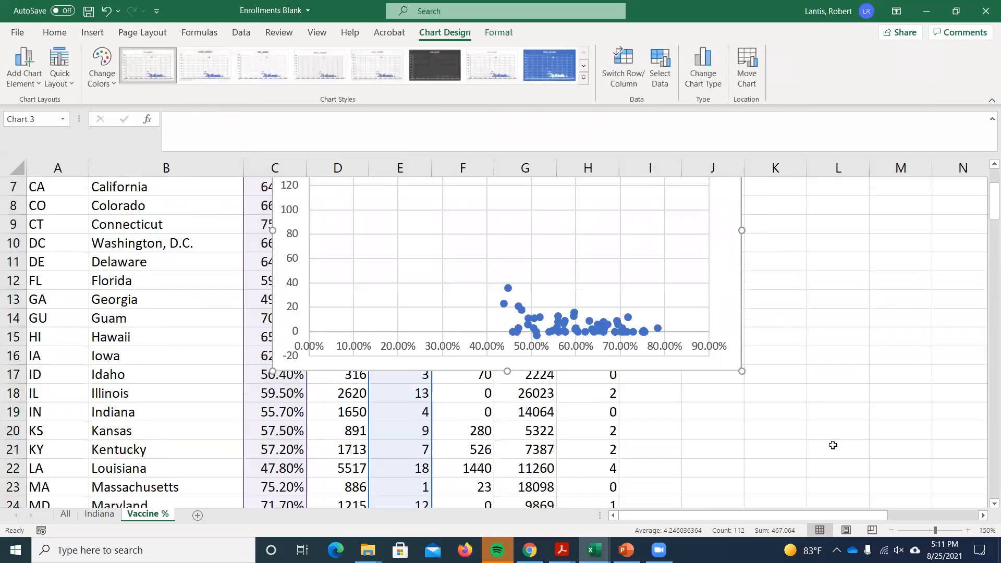
scroll(842, 444, "down", 1)
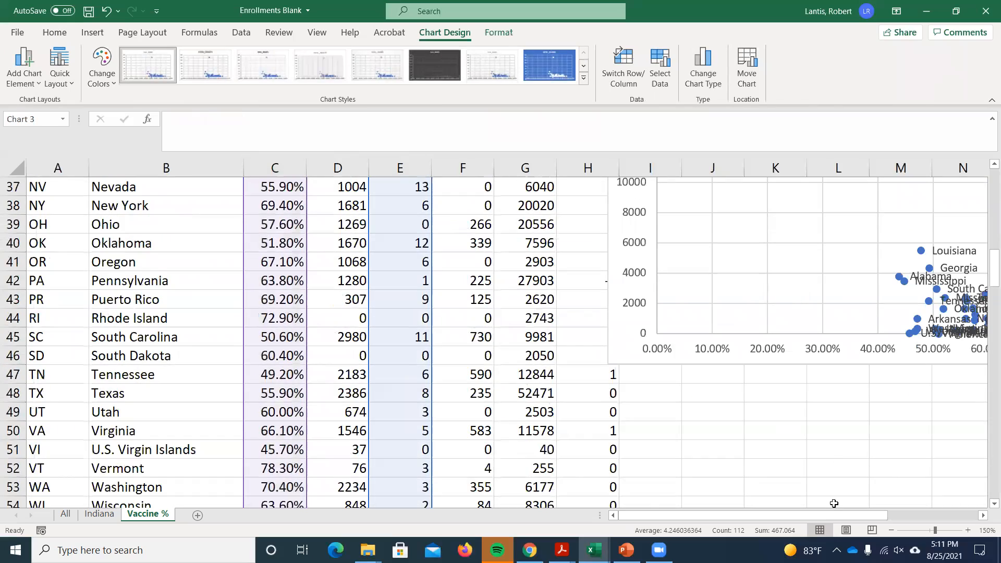
scroll(875, 464, "down", 7)
scroll(876, 464, "up", 14)
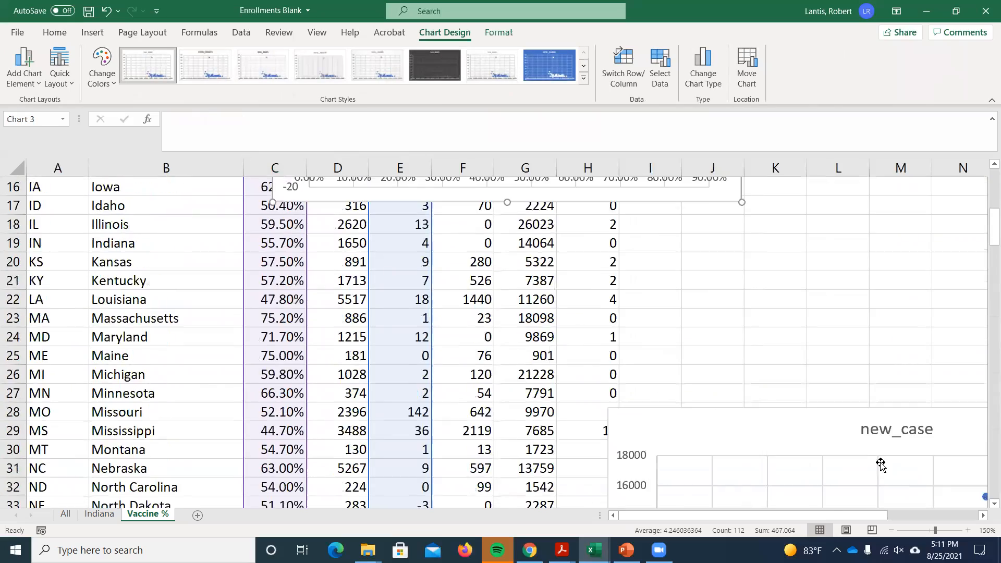
scroll(880, 465, "up", 5)
scroll(871, 463, "down", 3)
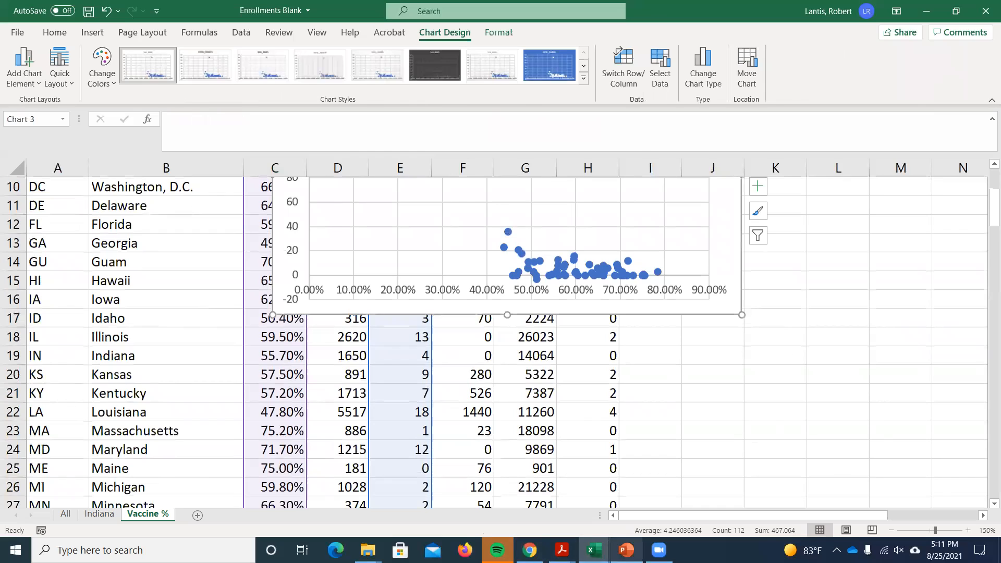
key("alt+Tab")
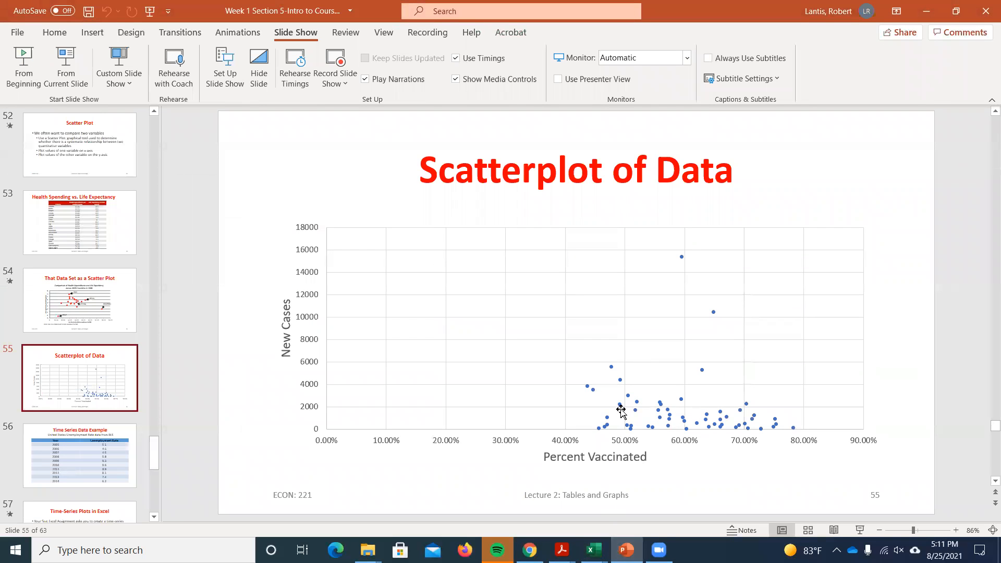